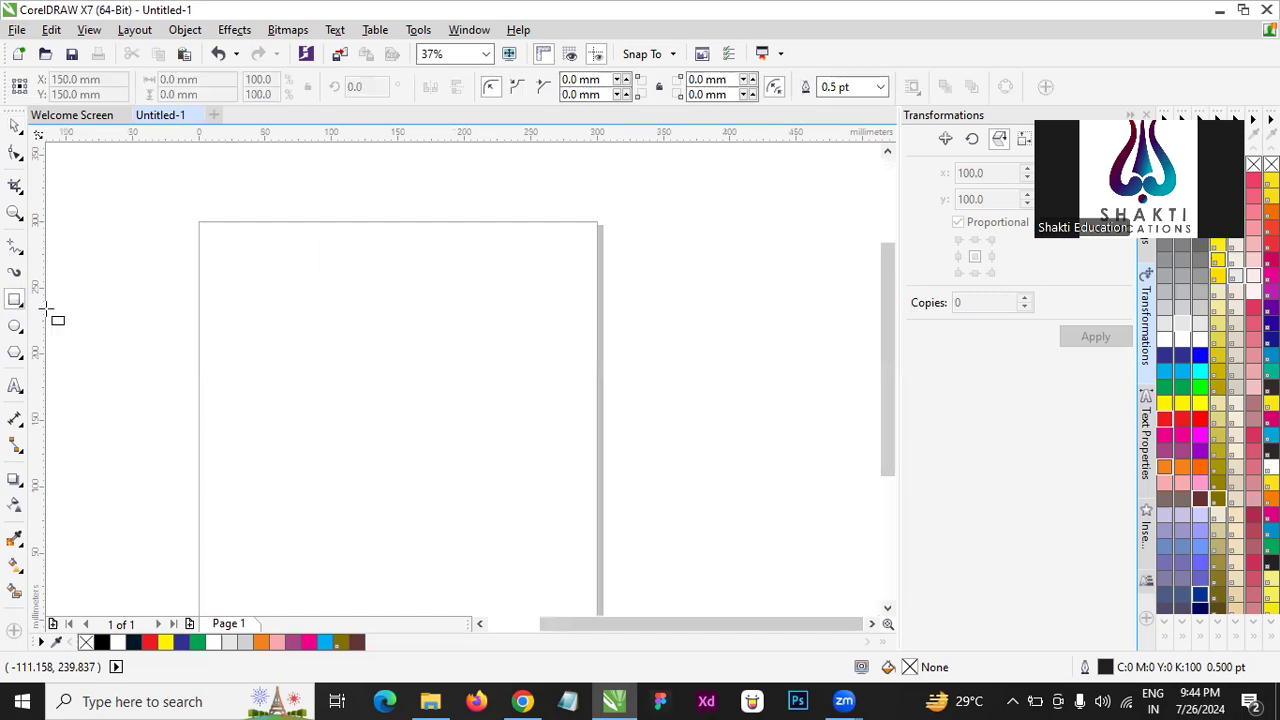
- Draw a rectangle about 216 by 86 mm on the upper part of the page and convert it to curves
{"action": "scroll", "coordinate": [346, 246], "scroll_direction": "down", "scroll_amount": 1}
{"action": "scroll", "coordinate": [360, 325], "scroll_direction": "up", "scroll_amount": 1}
{"action": "scroll", "coordinate": [340, 335], "scroll_direction": "up", "scroll_amount": 1}
{"action": "scroll", "coordinate": [297, 223], "scroll_direction": "down", "scroll_amount": 1}
{"action": "scroll", "coordinate": [343, 271], "scroll_direction": "up", "scroll_amount": 1}
{"action": "left_click_drag", "start_coordinate": [235, 254], "coordinate": [523, 370]}
{"action": "left_click", "coordinate": [15, 125]}
{"action": "scroll", "coordinate": [374, 294], "scroll_direction": "up", "scroll_amount": 1}
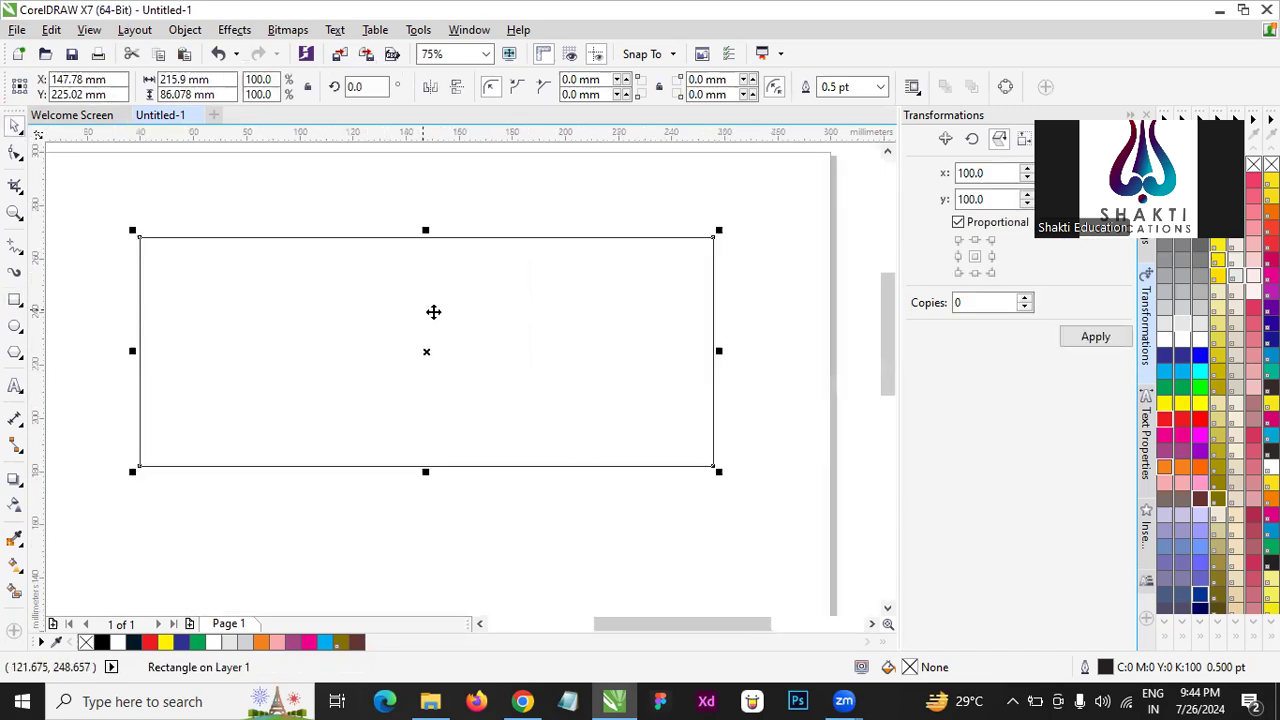
{"action": "right_click", "coordinate": [454, 310]}
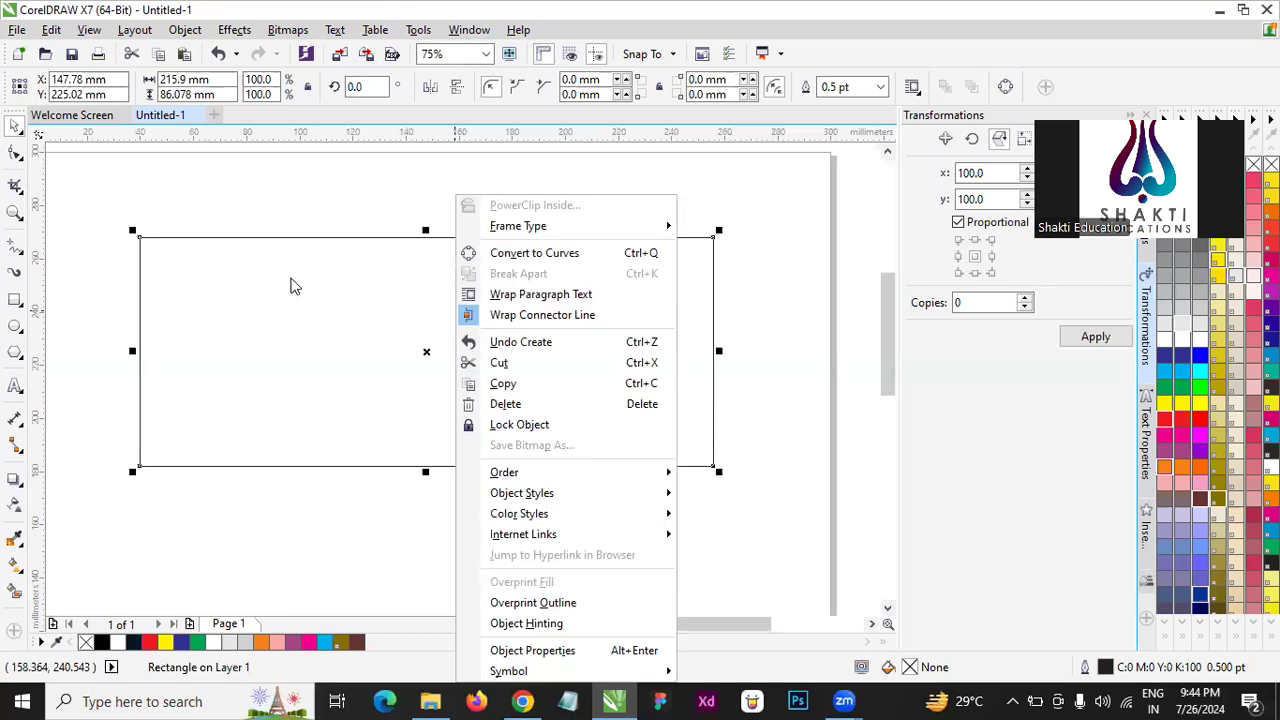
{"action": "left_click", "coordinate": [548, 256]}
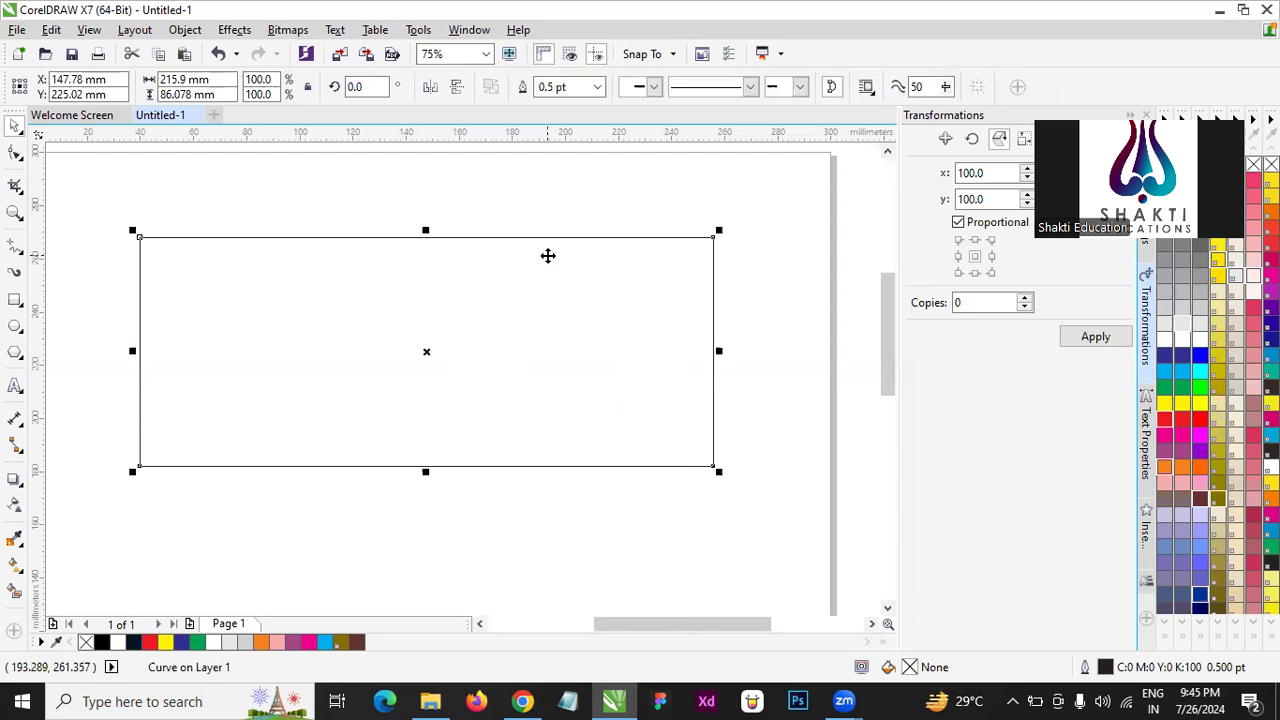
- Add a node at the middle of the rectangle's bottom edge and pull it straight down into a point
{"action": "left_click", "coordinate": [12, 152]}
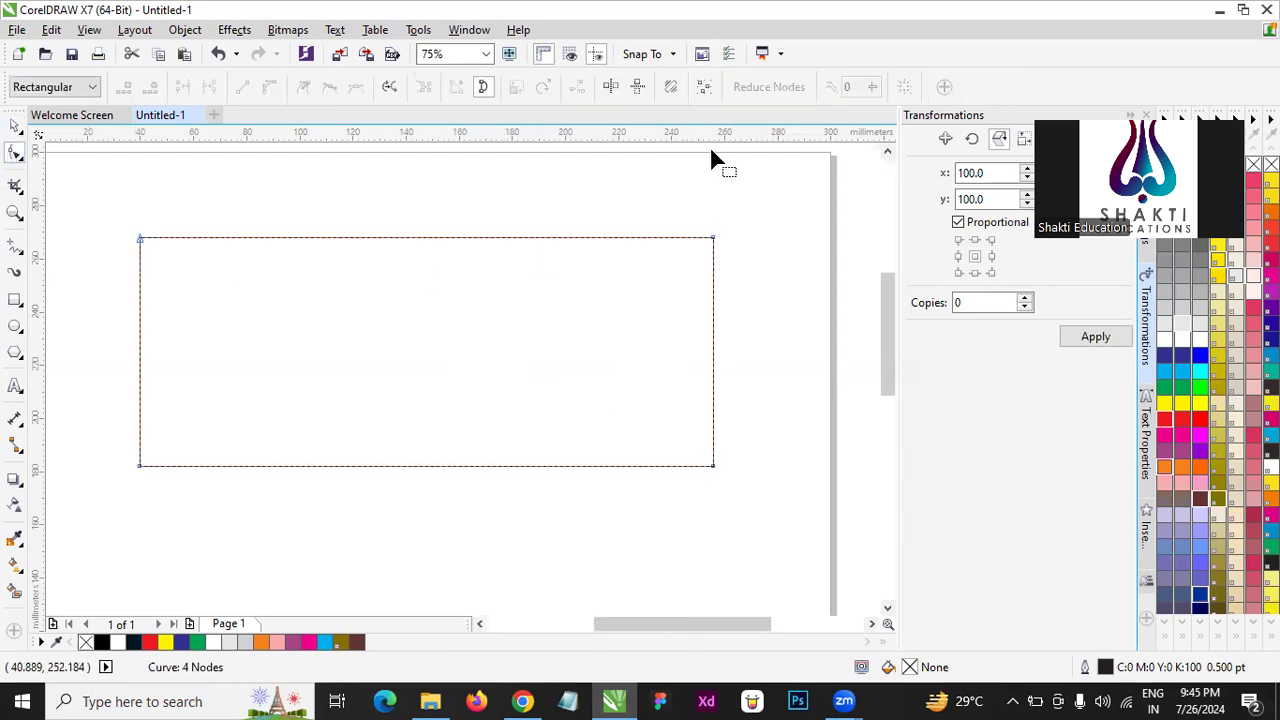
{"action": "left_click", "coordinate": [14, 128]}
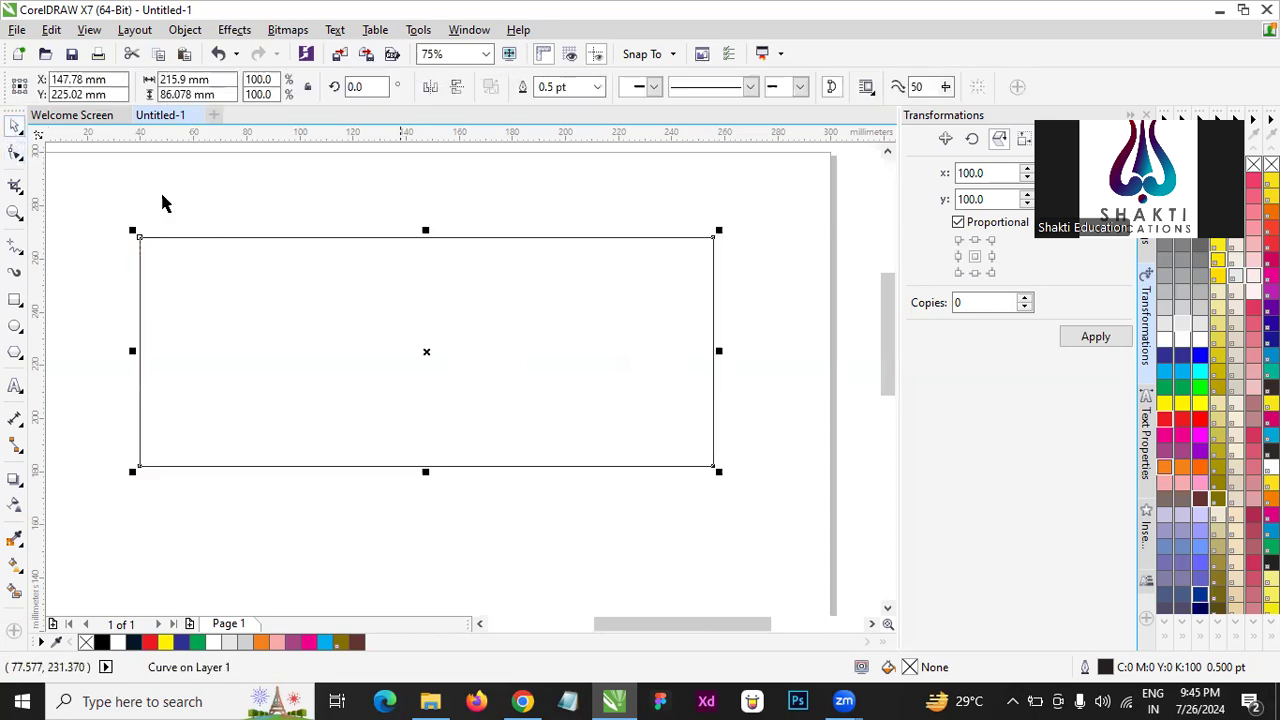
{"action": "left_click", "coordinate": [15, 153]}
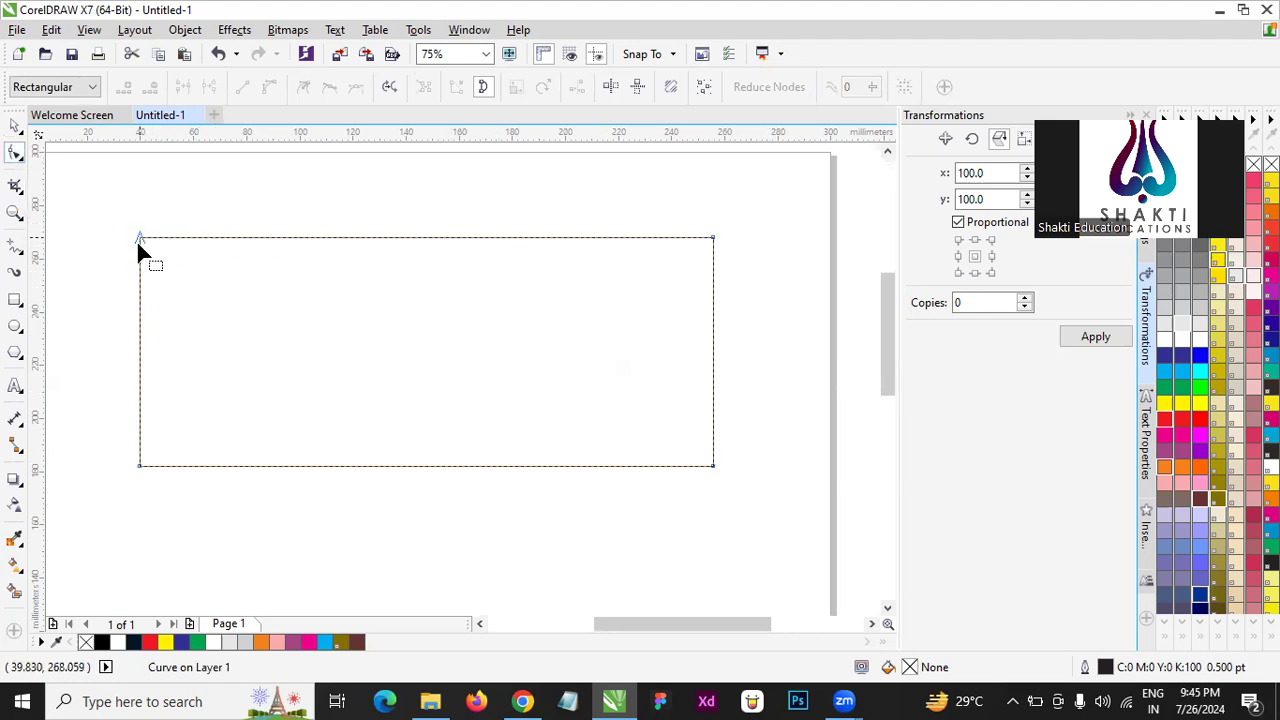
{"action": "scroll", "coordinate": [140, 240], "scroll_direction": "up", "scroll_amount": 2}
{"action": "scroll", "coordinate": [150, 225], "scroll_direction": "up", "scroll_amount": 2}
{"action": "scroll", "coordinate": [175, 190], "scroll_direction": "down", "scroll_amount": 4}
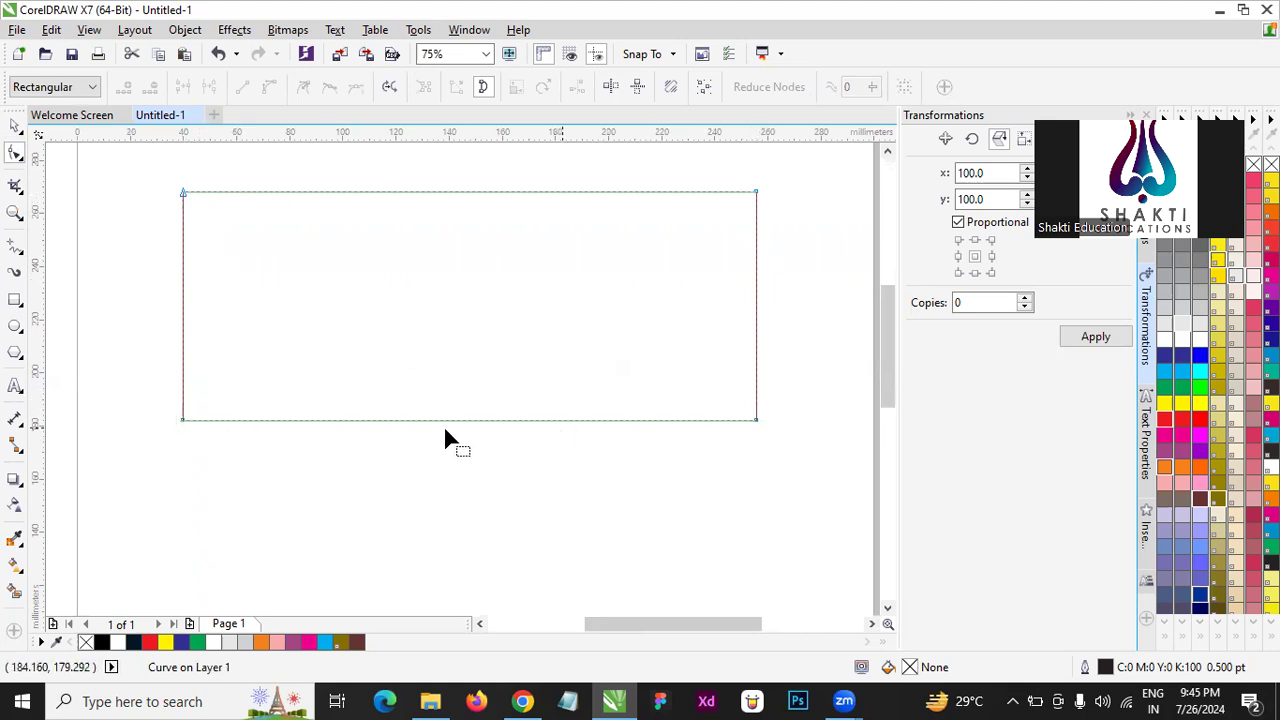
{"action": "double_click", "coordinate": [470, 418]}
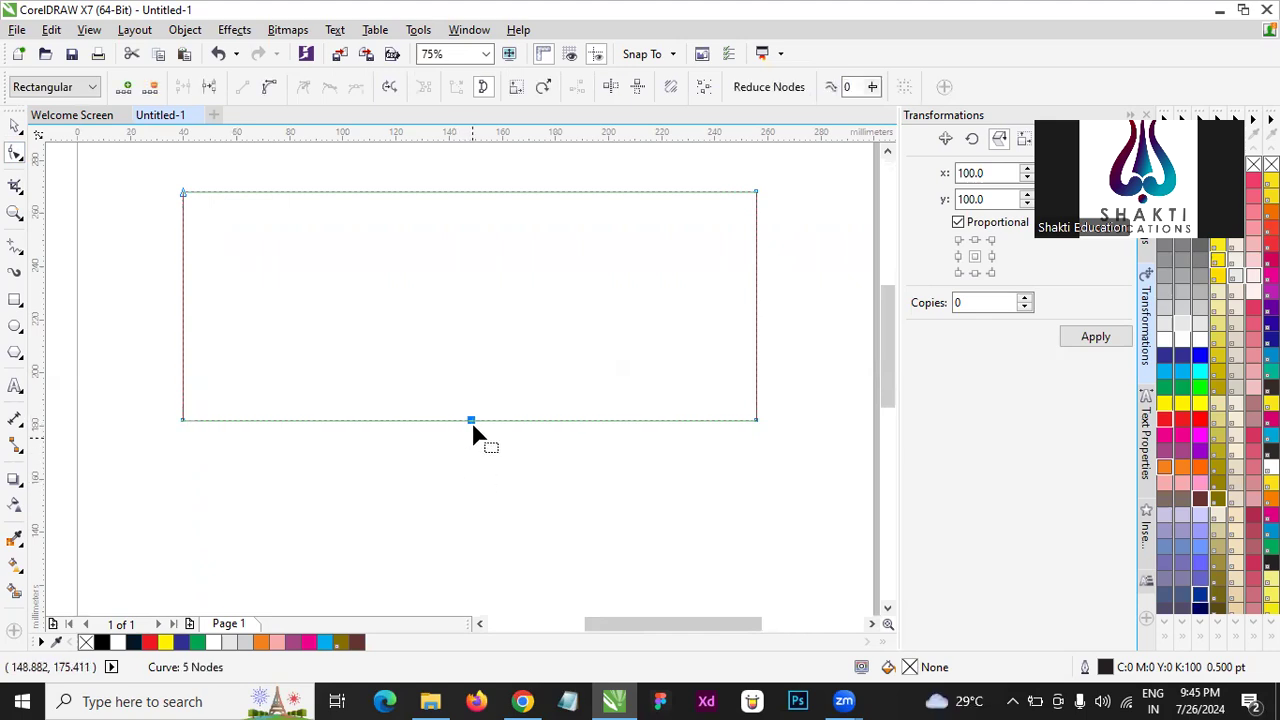
{"action": "left_click_drag", "start_coordinate": [471, 421], "coordinate": [471, 563]}
{"action": "scroll", "coordinate": [473, 380], "scroll_direction": "down", "scroll_amount": 2}
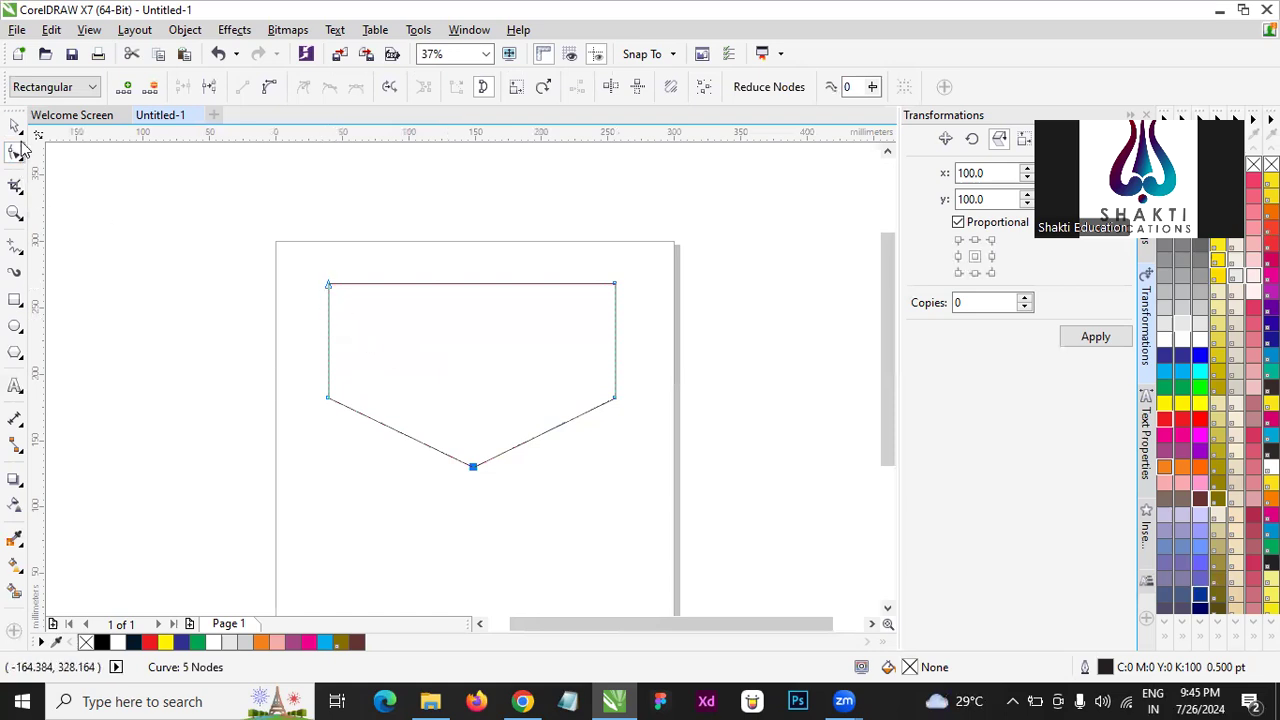
- Align the five-sided shape with the page's top and side edges, enlarging it to about 299 by 192 mm
{"action": "key", "text": "space"}
{"action": "left_click_drag", "start_coordinate": [446, 355], "coordinate": [401, 320]}
{"action": "left_click_drag", "start_coordinate": [565, 332], "coordinate": [674, 330]}
{"action": "left_click_drag", "start_coordinate": [472, 433], "coordinate": [483, 507]}
{"action": "scroll", "coordinate": [431, 357], "scroll_direction": "down", "scroll_amount": 2}
{"action": "left_click", "coordinate": [638, 363]}
{"action": "scroll", "coordinate": [455, 375], "scroll_direction": "up", "scroll_amount": 2}
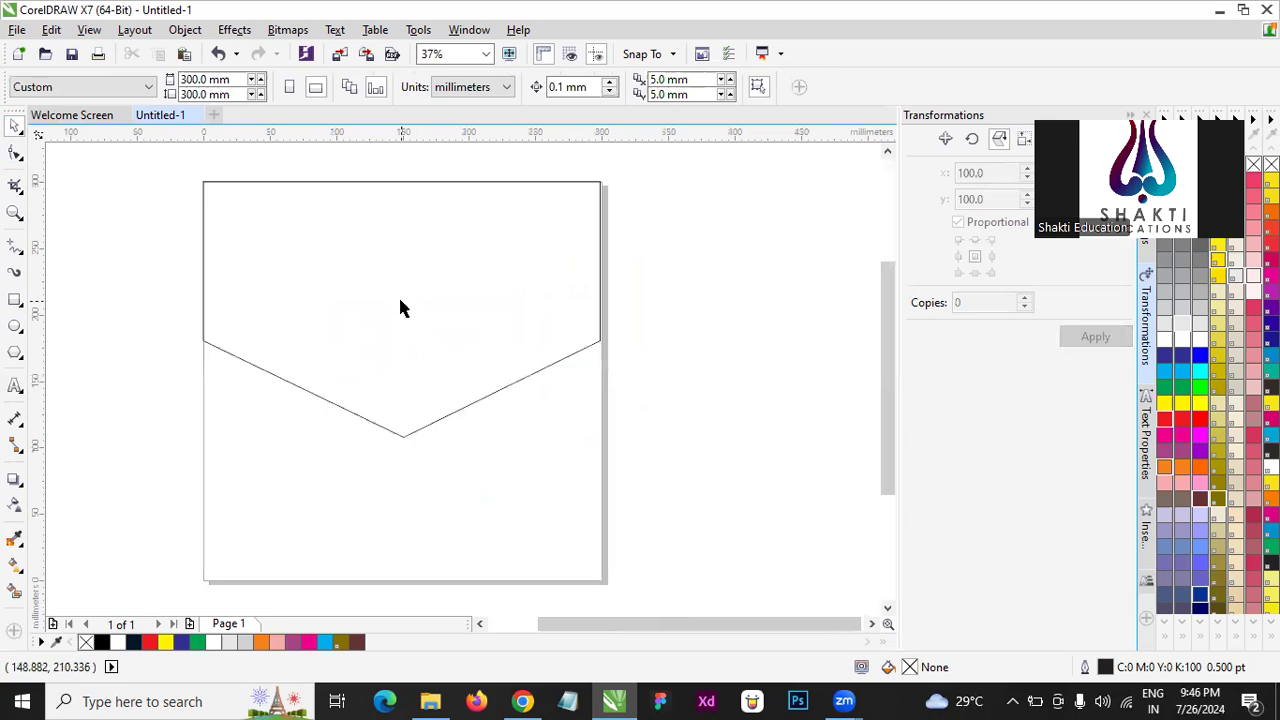
- Add a node at the middle of the shape's top edge and pull it down to form a V-shaped band
{"action": "left_click", "coordinate": [400, 300]}
{"action": "left_click", "coordinate": [15, 155]}
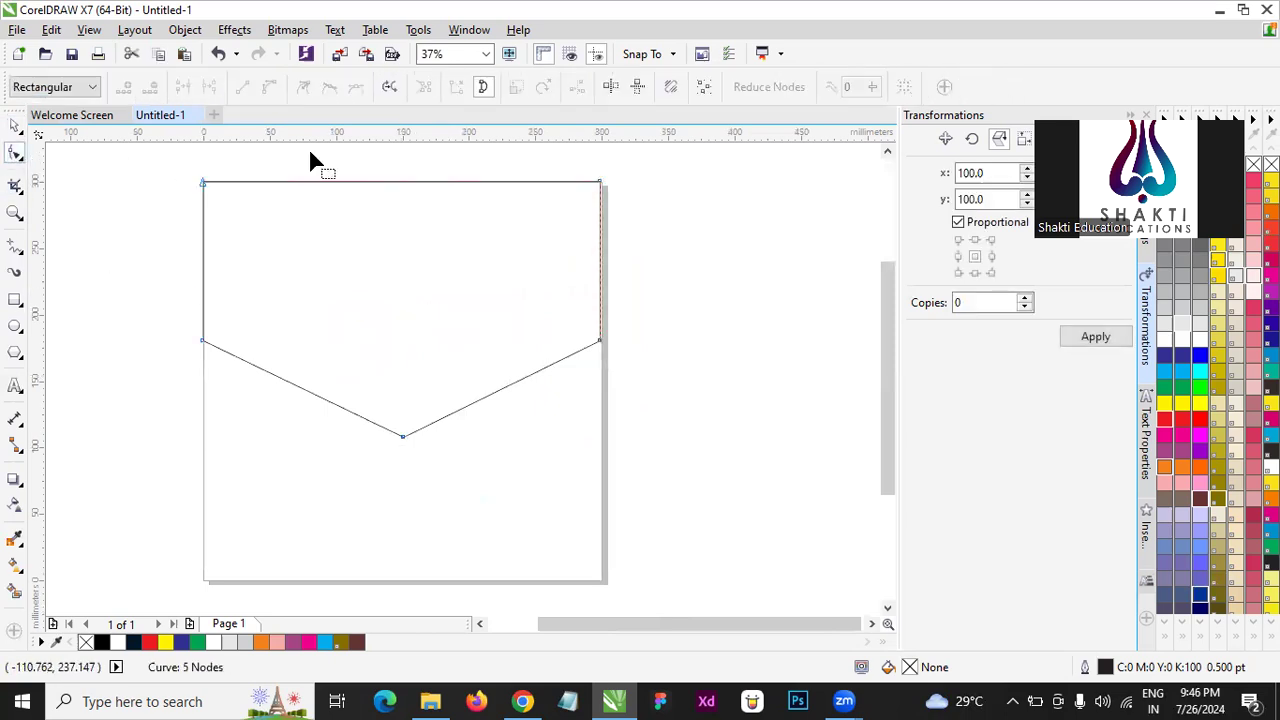
{"action": "double_click", "coordinate": [396, 183]}
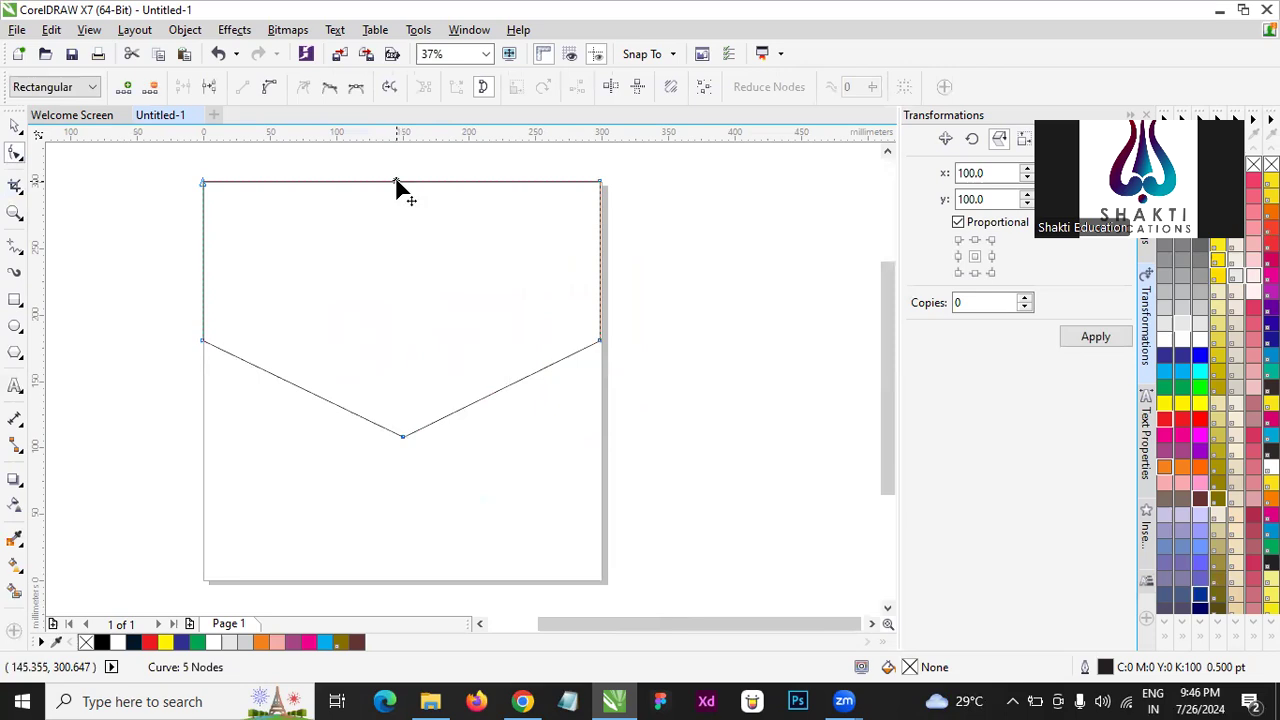
{"action": "left_click_drag", "start_coordinate": [396, 183], "coordinate": [403, 369]}
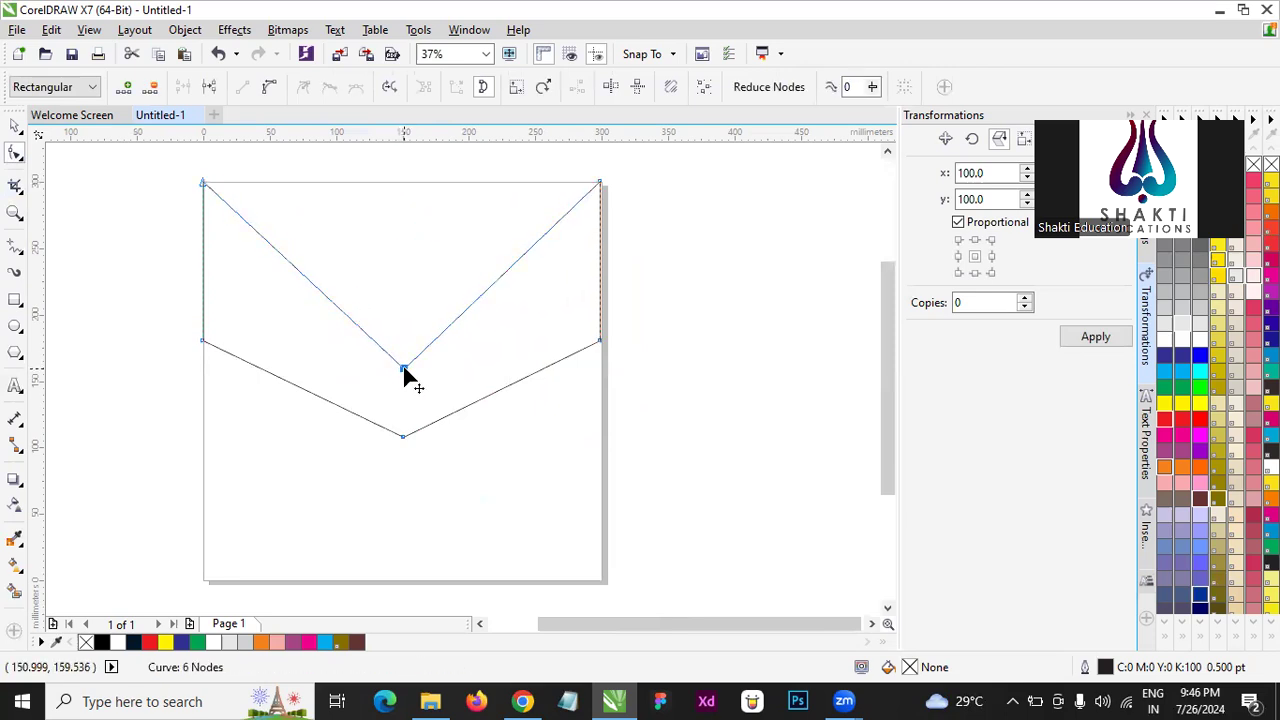
- Color the V-shaped band's fill and outline green (C100 M0 Y100 K0)
{"action": "left_click", "coordinate": [15, 125]}
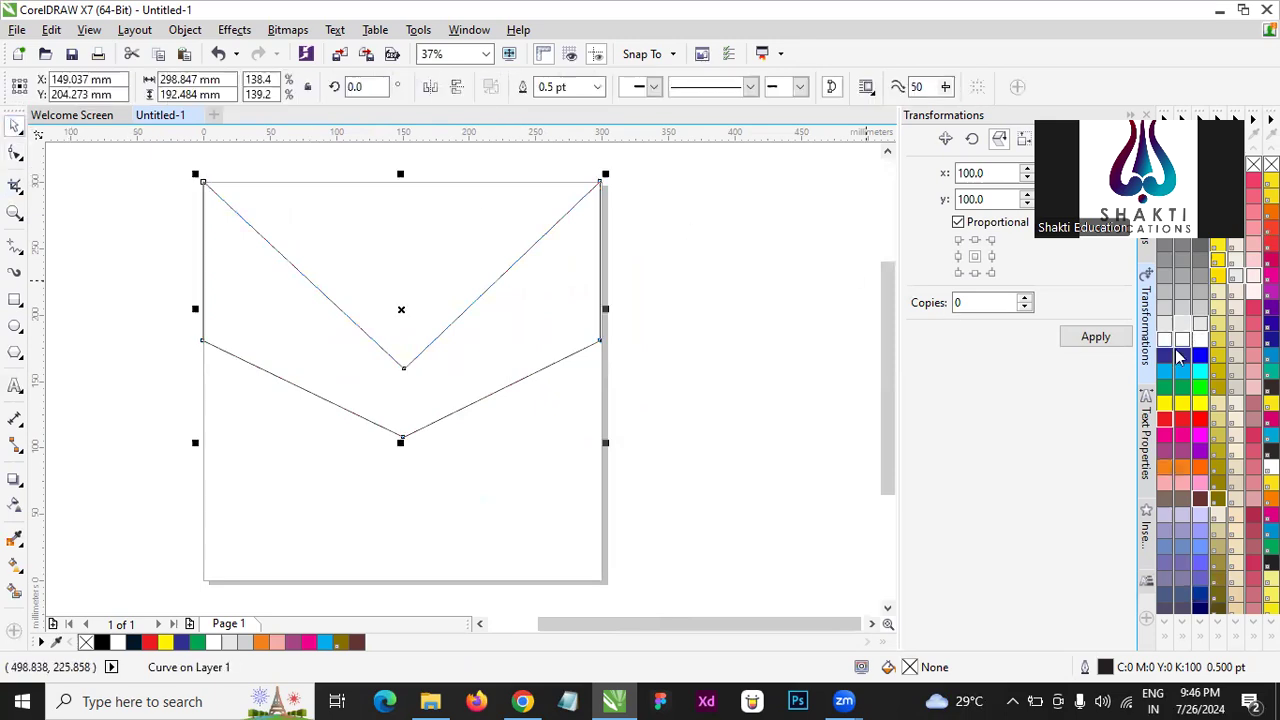
{"action": "left_click", "coordinate": [1164, 390]}
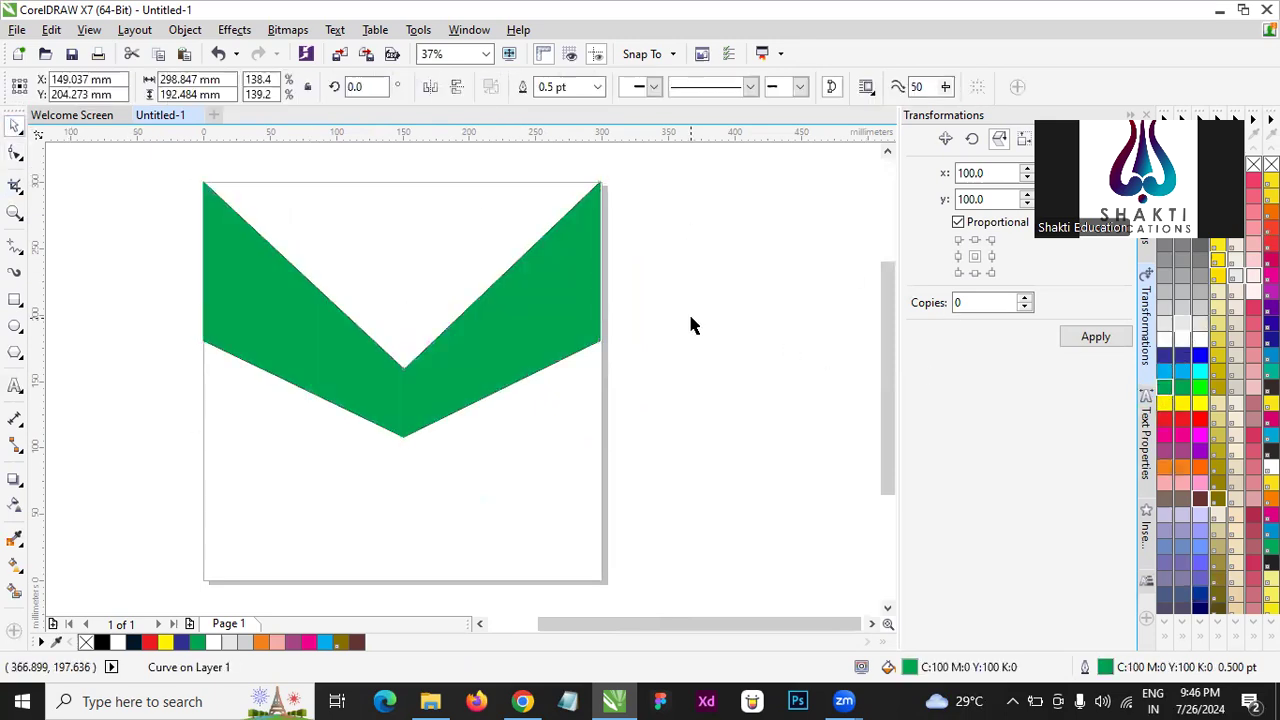
{"action": "left_click", "coordinate": [690, 325]}
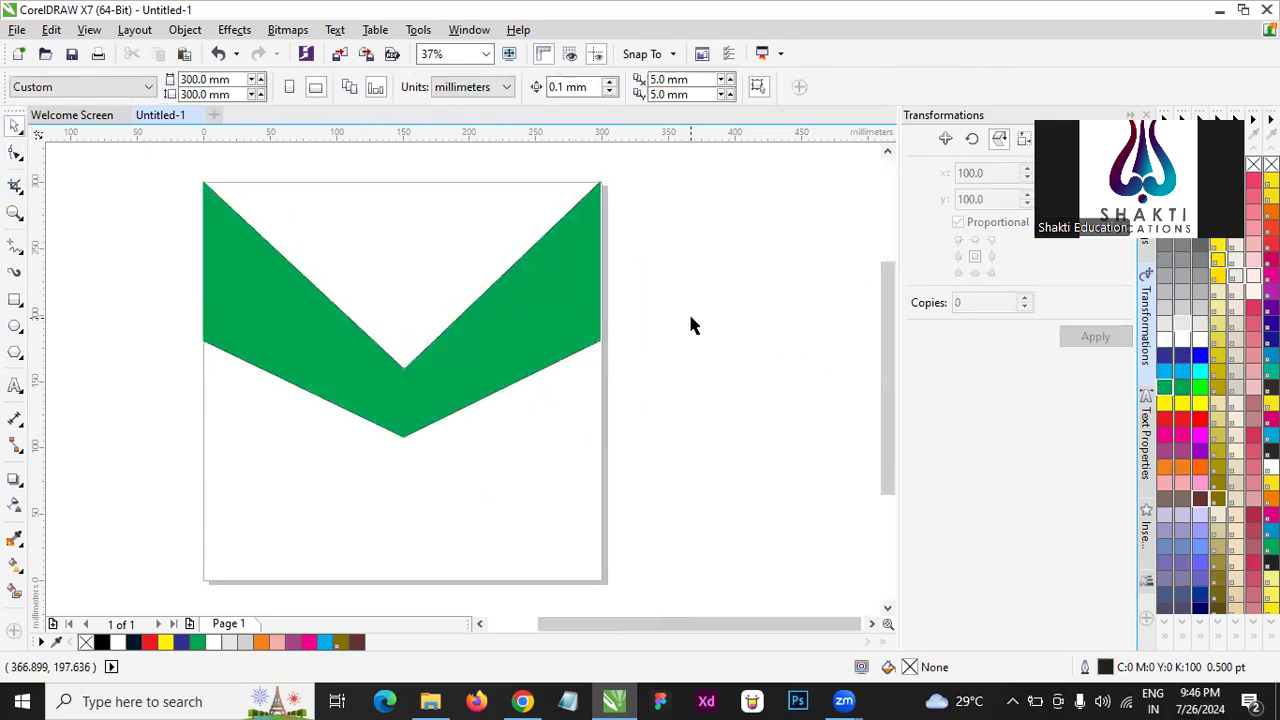
- Add a node to each inner slope of the green band and pull both down, then raise the centre and left nodes
{"action": "left_click", "coordinate": [505, 318]}
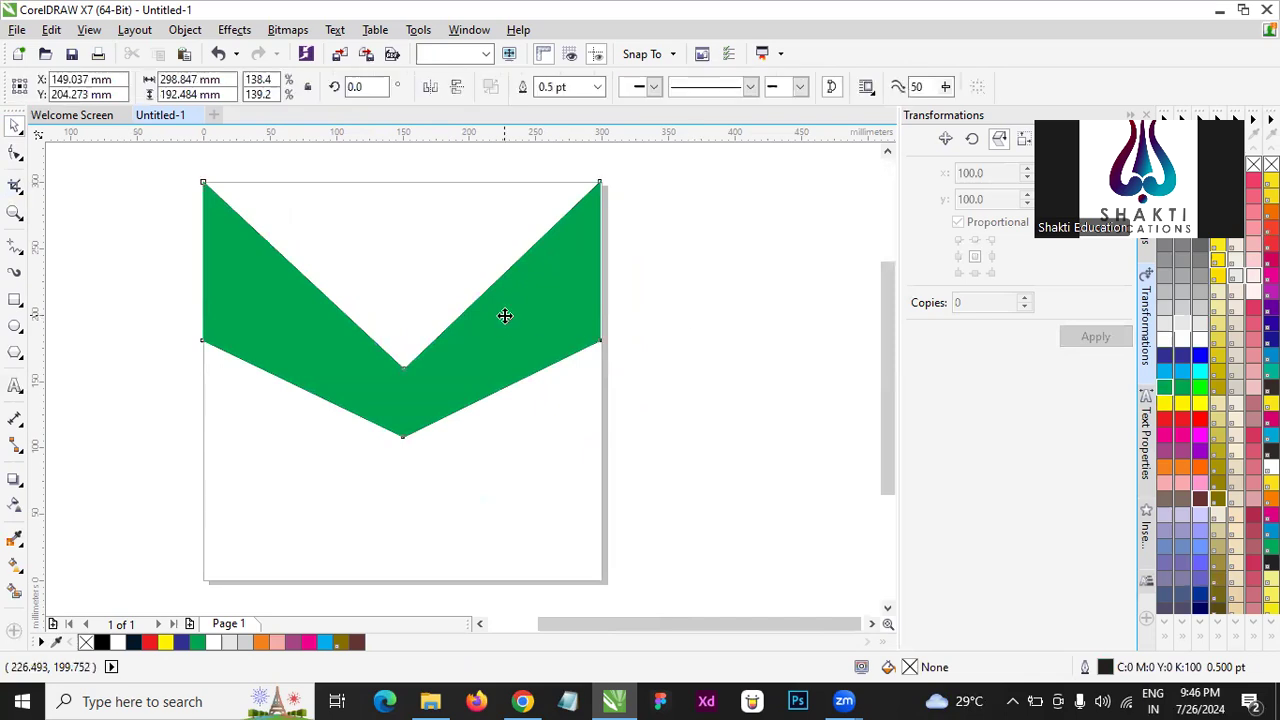
{"action": "left_click", "coordinate": [15, 152]}
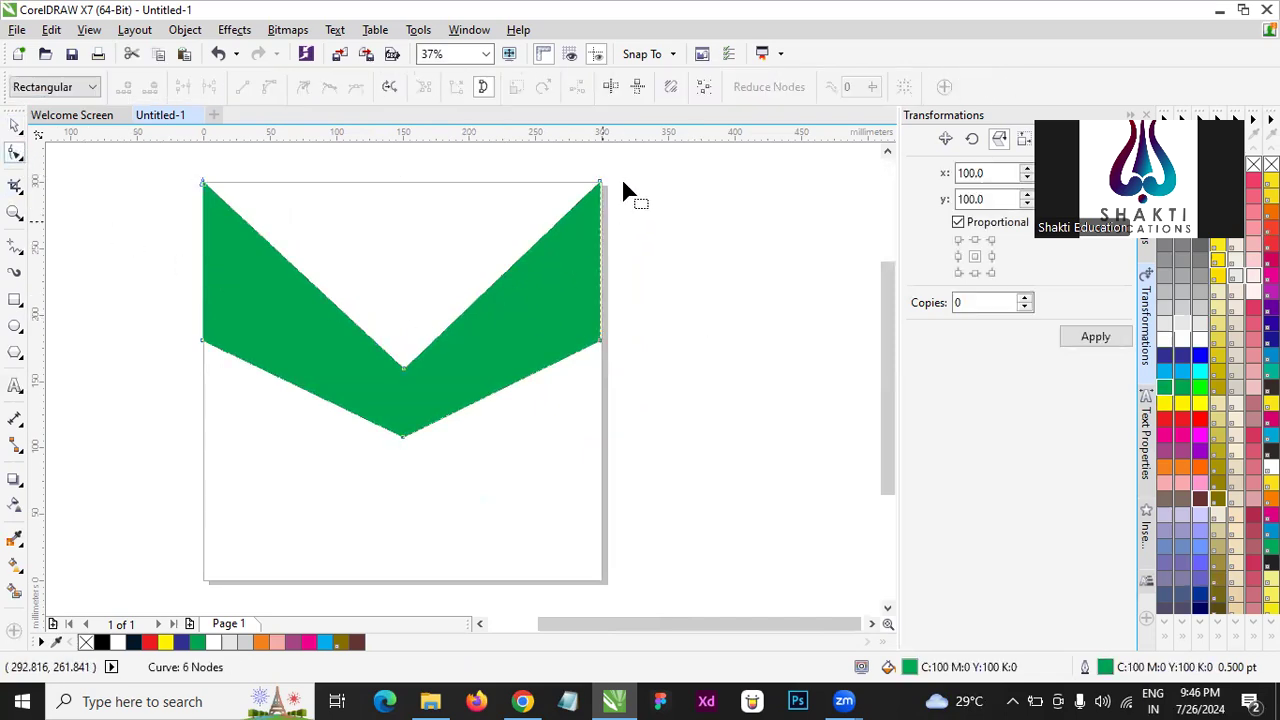
{"action": "double_click", "coordinate": [283, 257]}
{"action": "left_click_drag", "start_coordinate": [283, 257], "coordinate": [276, 332]}
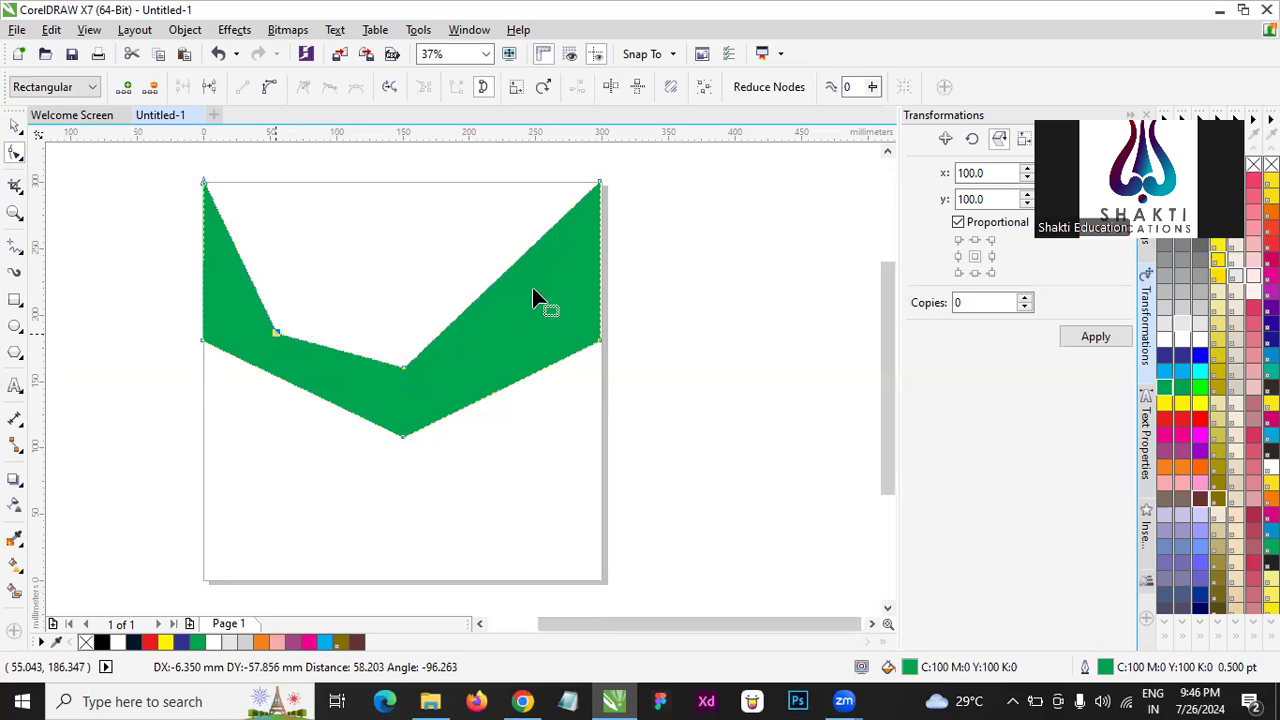
{"action": "double_click", "coordinate": [521, 254]}
{"action": "left_click_drag", "start_coordinate": [529, 286], "coordinate": [544, 368]}
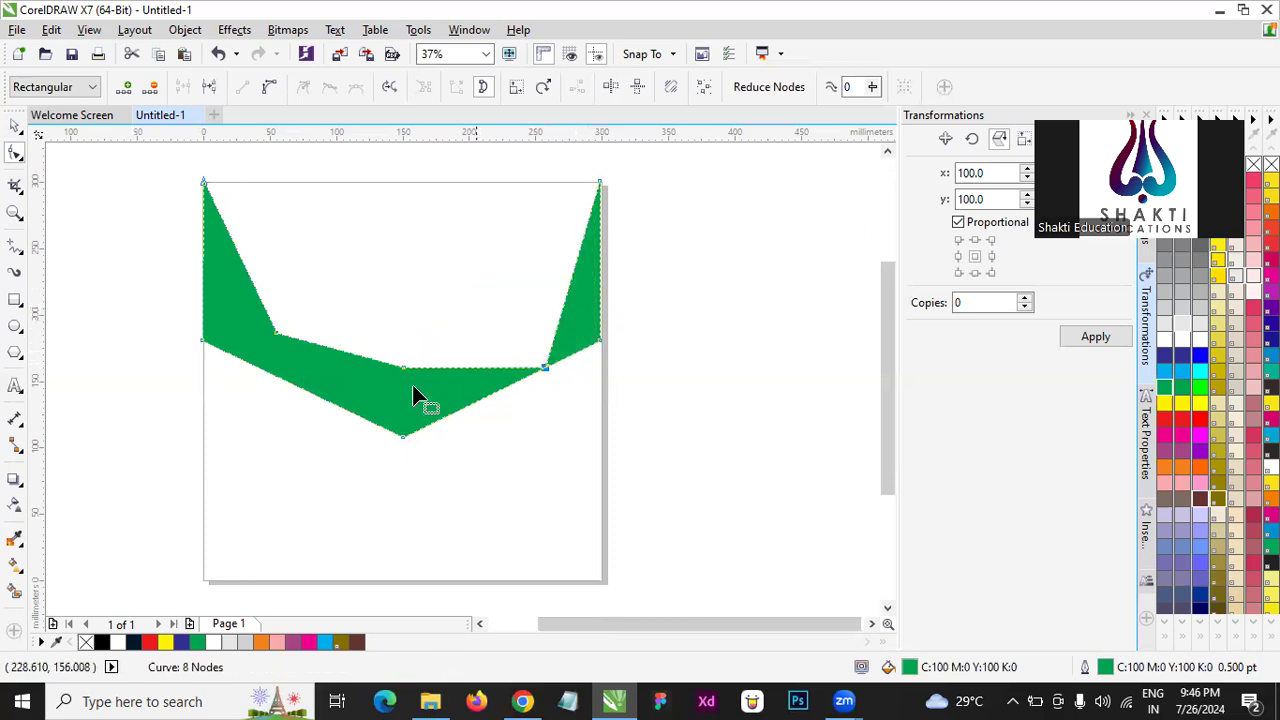
{"action": "left_click_drag", "start_coordinate": [403, 370], "coordinate": [404, 236]}
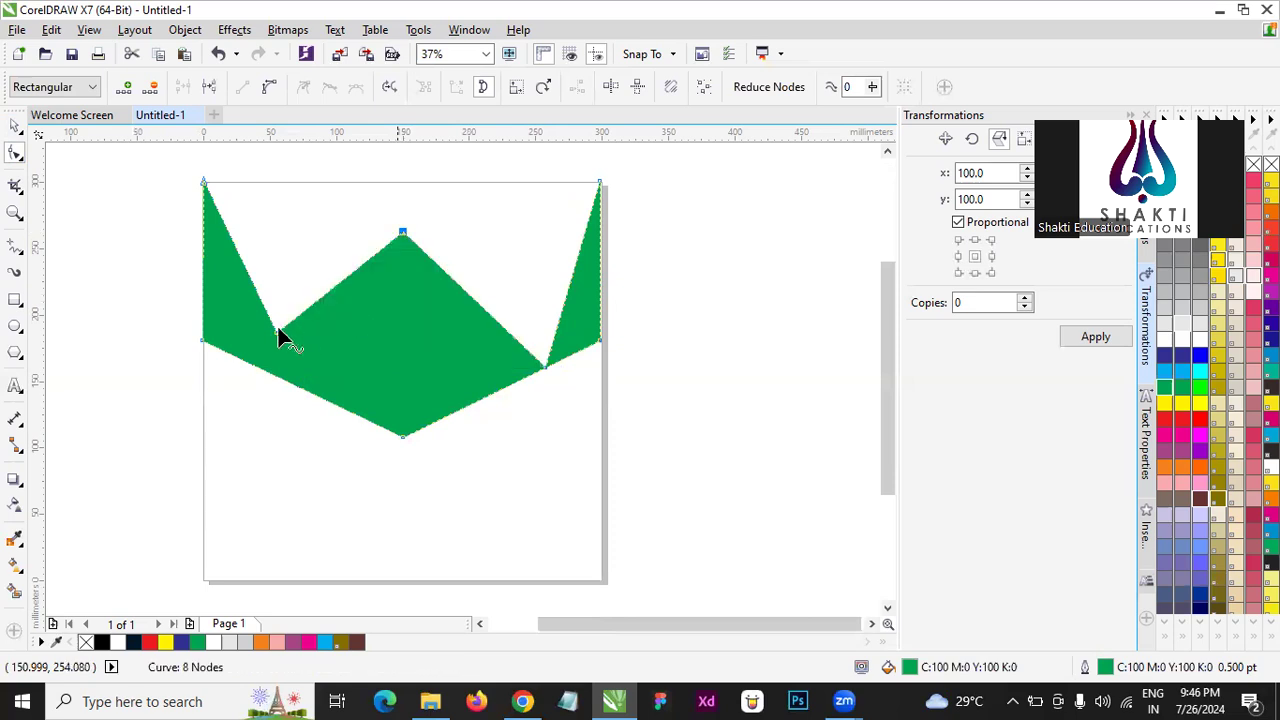
{"action": "left_click_drag", "start_coordinate": [288, 308], "coordinate": [306, 218]}
- Add a node on the green shape's lower edge and reposition the bottom and upper-right inner nodes to form a broad base
{"action": "left_click_drag", "start_coordinate": [406, 440], "coordinate": [693, 508]}
{"action": "double_click", "coordinate": [366, 417]}
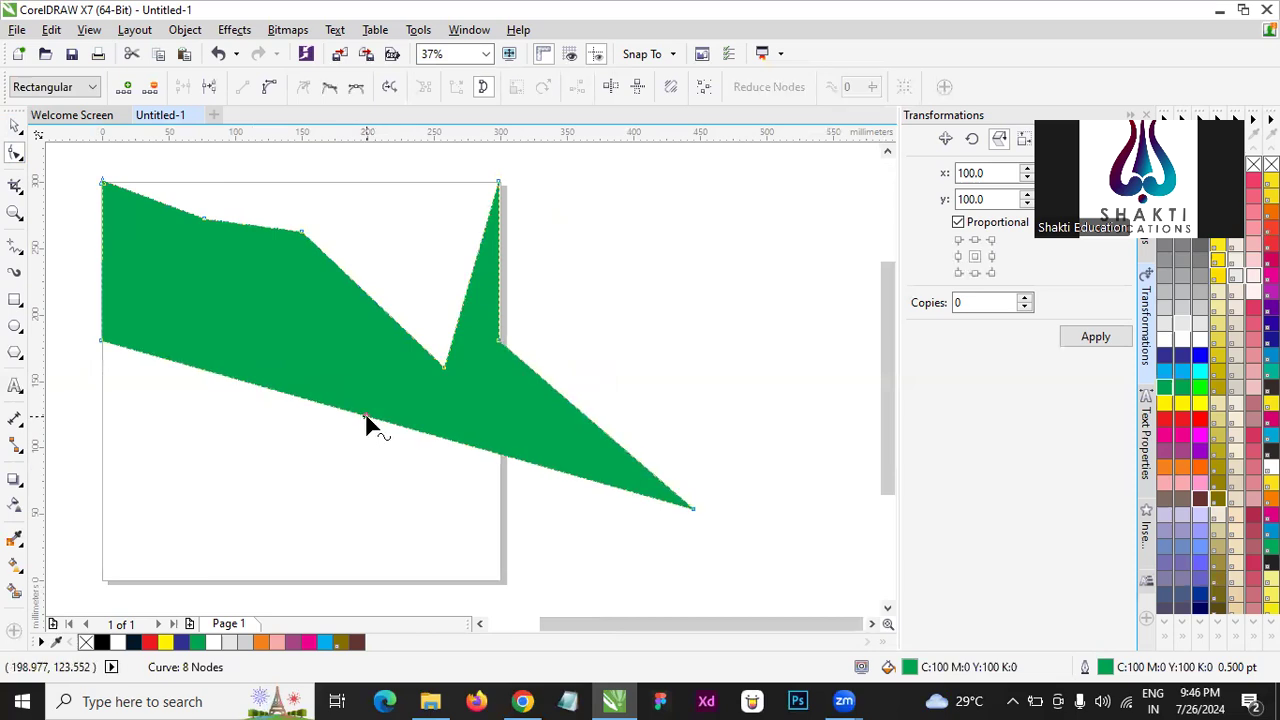
{"action": "left_click_drag", "start_coordinate": [366, 415], "coordinate": [231, 485]}
{"action": "left_click_drag", "start_coordinate": [693, 508], "coordinate": [467, 466]}
{"action": "left_click_drag", "start_coordinate": [443, 366], "coordinate": [413, 281]}
- Delete the green shape from the page
{"action": "left_click", "coordinate": [15, 125]}
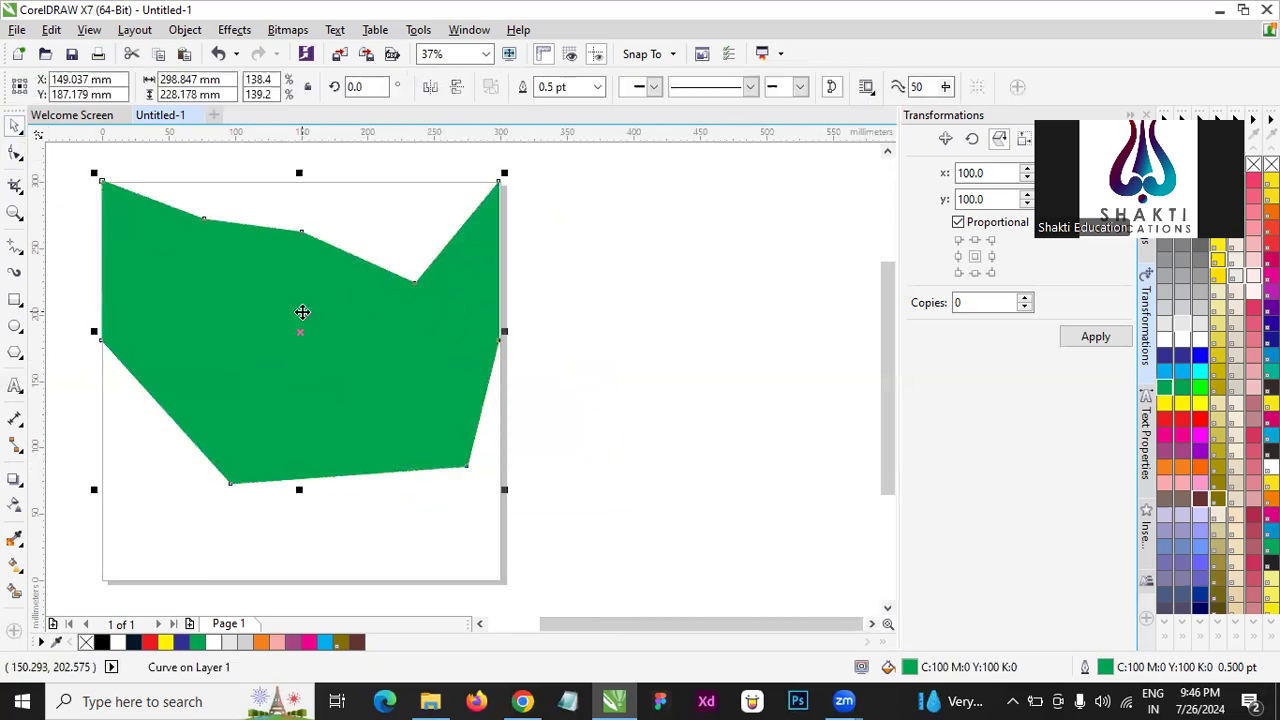
{"action": "key", "text": "Delete"}
- Draw a rectangle about 265 by 87 mm on the upper half of the page and convert it to curves
{"action": "left_click", "coordinate": [15, 299]}
{"action": "left_click_drag", "start_coordinate": [117, 238], "coordinate": [470, 355]}
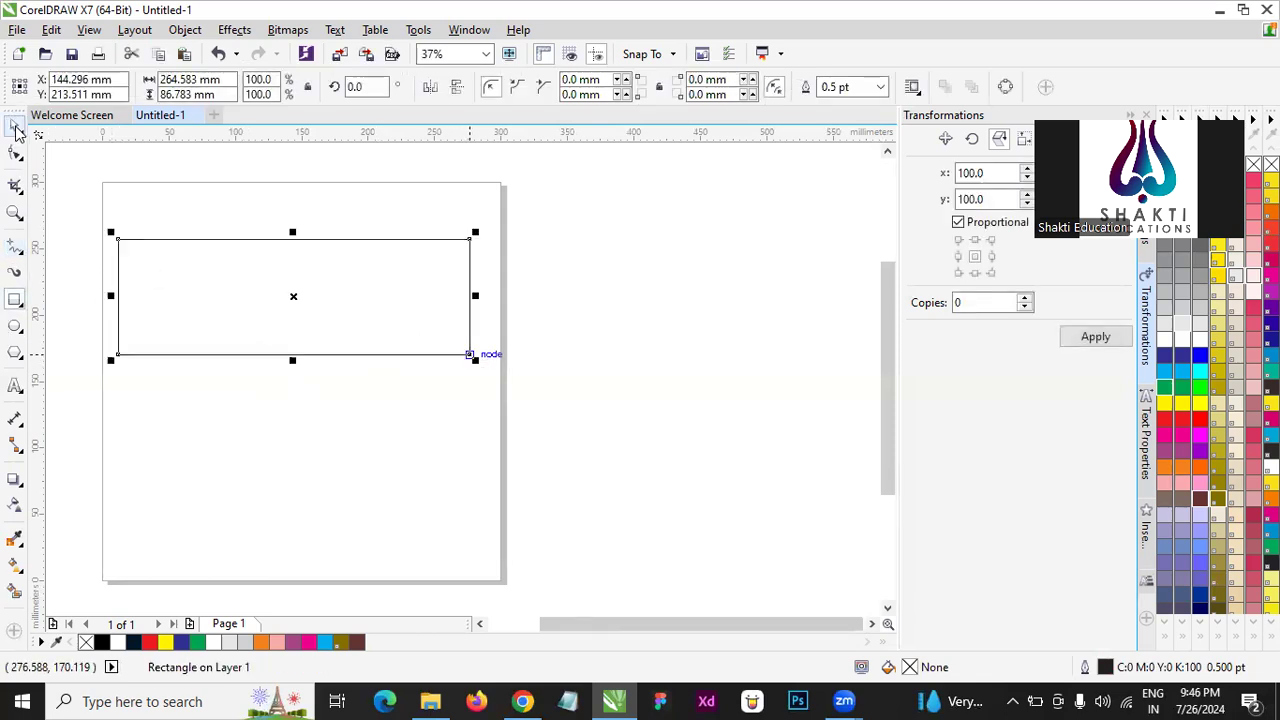
{"action": "left_click", "coordinate": [15, 128]}
{"action": "right_click", "coordinate": [234, 283]}
{"action": "left_click", "coordinate": [297, 254]}
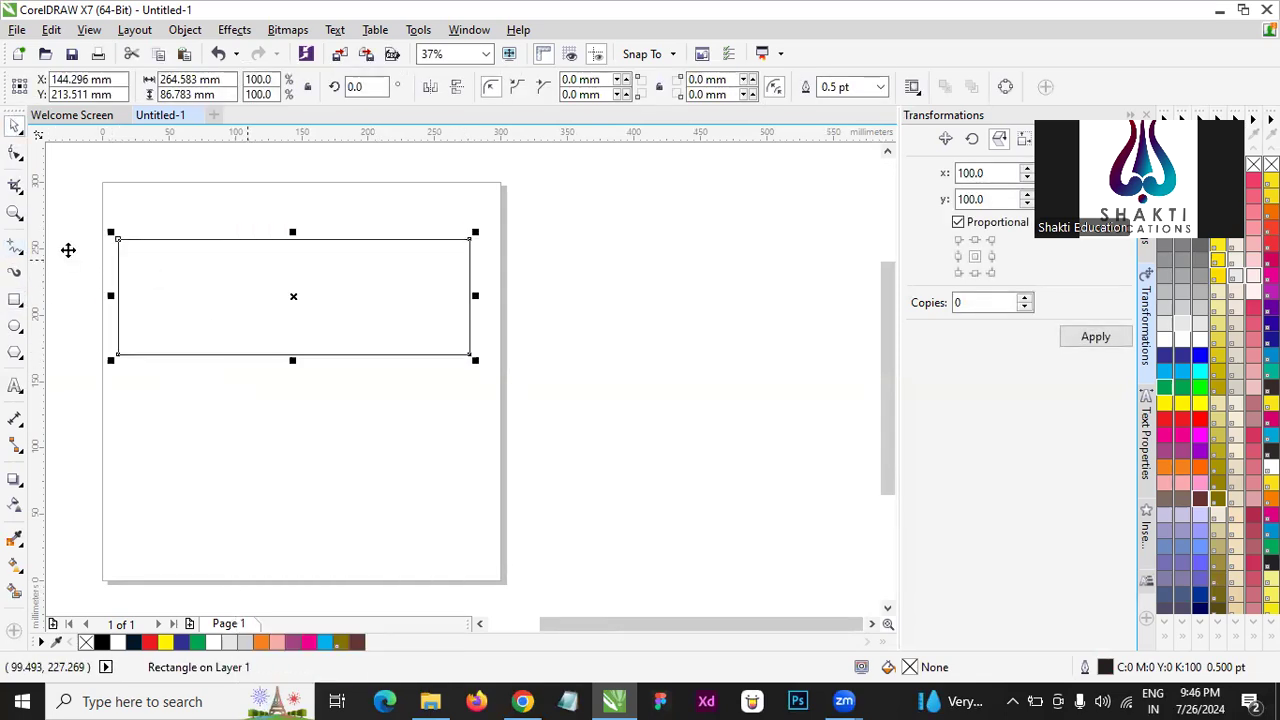
- Move the rectangle's upper-left node to the page's upper-left corner and its lower-left node to the page's left edge
{"action": "left_click", "coordinate": [15, 152]}
{"action": "scroll", "coordinate": [130, 240], "scroll_direction": "up", "scroll_amount": 1}
{"action": "scroll", "coordinate": [140, 265], "scroll_direction": "down", "scroll_amount": 2}
{"action": "left_click_drag", "start_coordinate": [138, 260], "coordinate": [126, 231]}
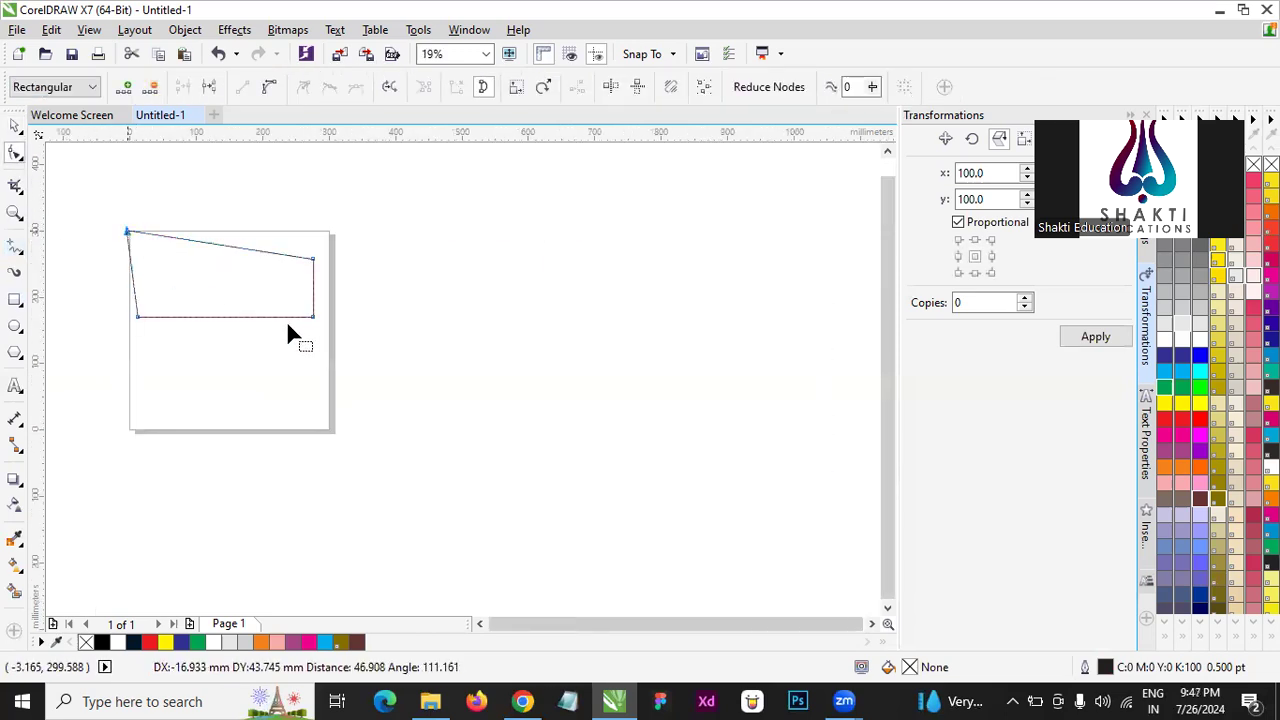
{"action": "left_click_drag", "start_coordinate": [136, 317], "coordinate": [128, 317]}
{"action": "scroll", "coordinate": [103, 218], "scroll_direction": "up", "scroll_amount": 1}
{"action": "scroll", "coordinate": [159, 270], "scroll_direction": "up", "scroll_amount": 2}
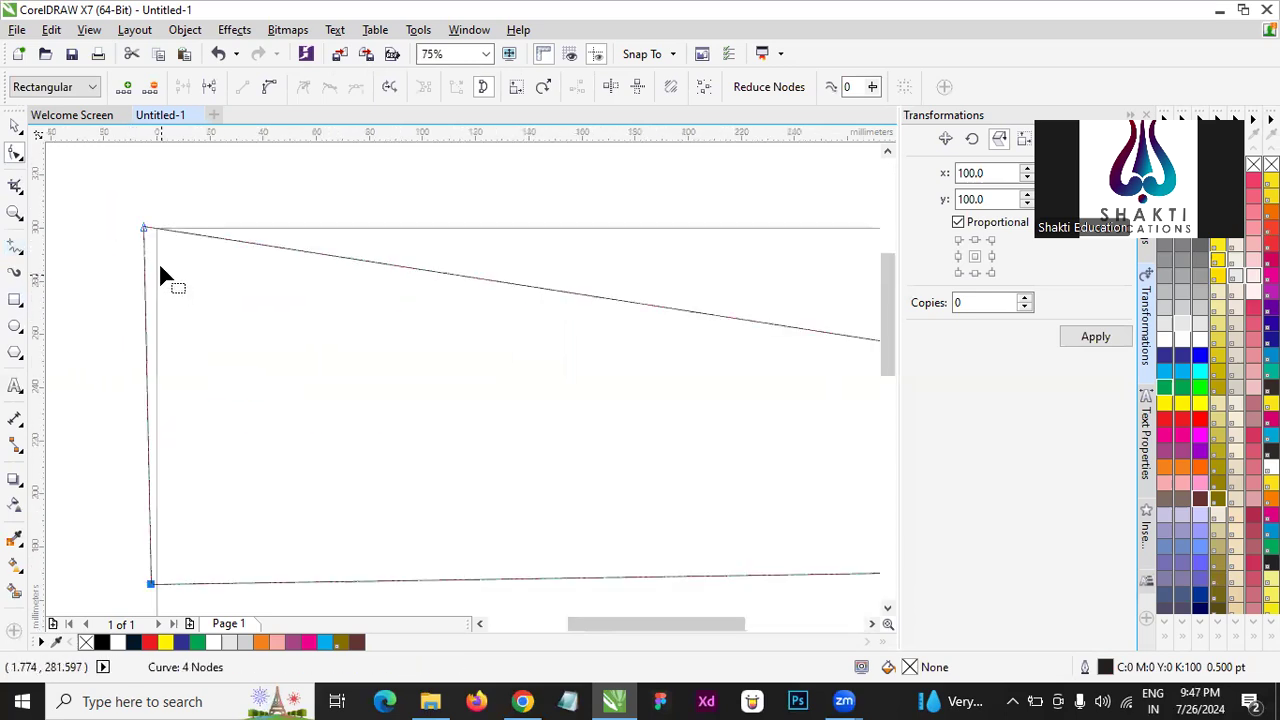
{"action": "left_click_drag", "start_coordinate": [143, 234], "coordinate": [156, 230]}
- Delete the reshaped rectangle
{"action": "key", "text": "space"}
{"action": "key", "text": "Delete"}
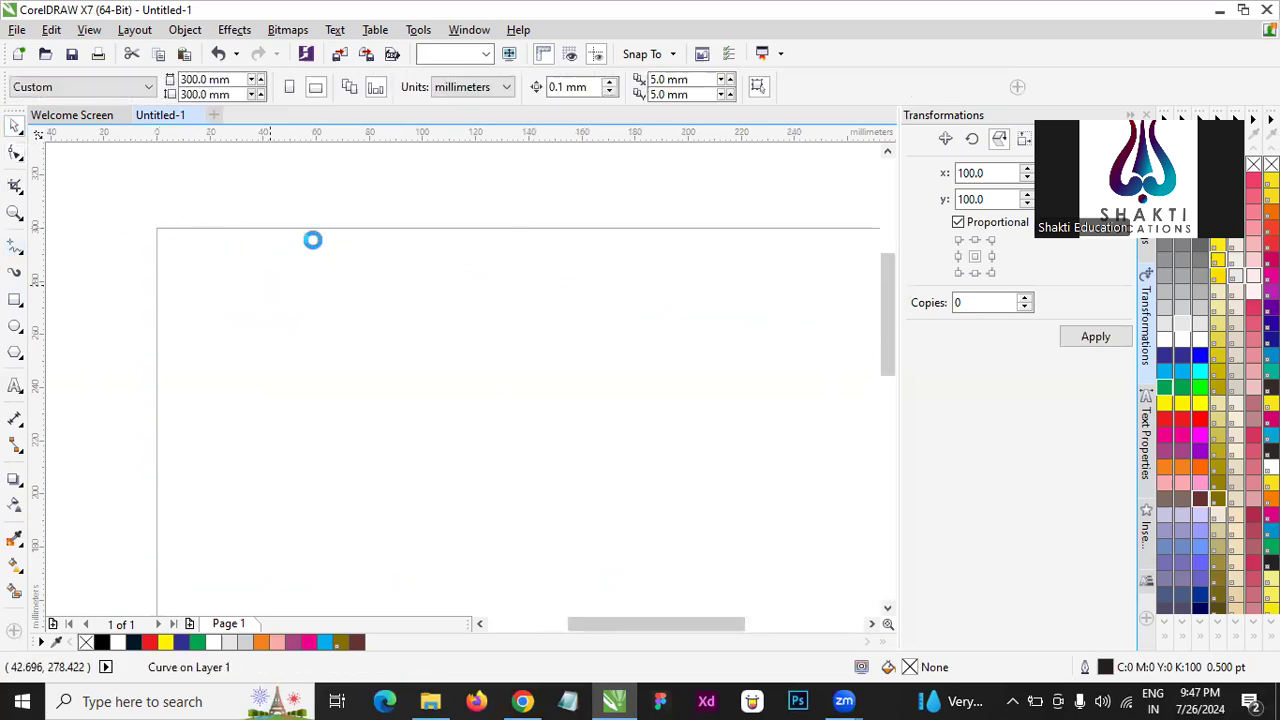
{"action": "scroll", "coordinate": [311, 240], "scroll_direction": "down", "scroll_amount": 3}
{"action": "scroll", "coordinate": [340, 276], "scroll_direction": "up", "scroll_amount": 2}
{"action": "scroll", "coordinate": [369, 347], "scroll_direction": "down", "scroll_amount": 1}
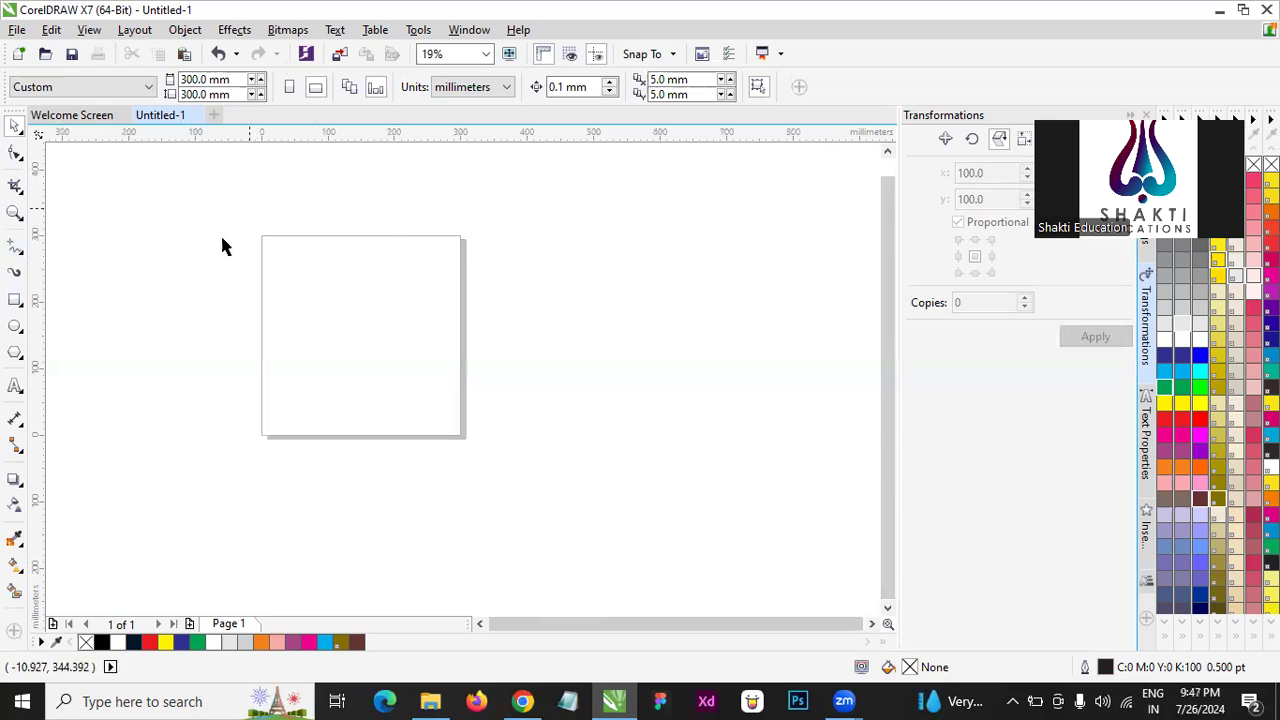
{"action": "scroll", "coordinate": [100, 219], "scroll_direction": "up", "scroll_amount": 1}
{"action": "left_click_drag", "start_coordinate": [186, 211], "coordinate": [568, 516]}
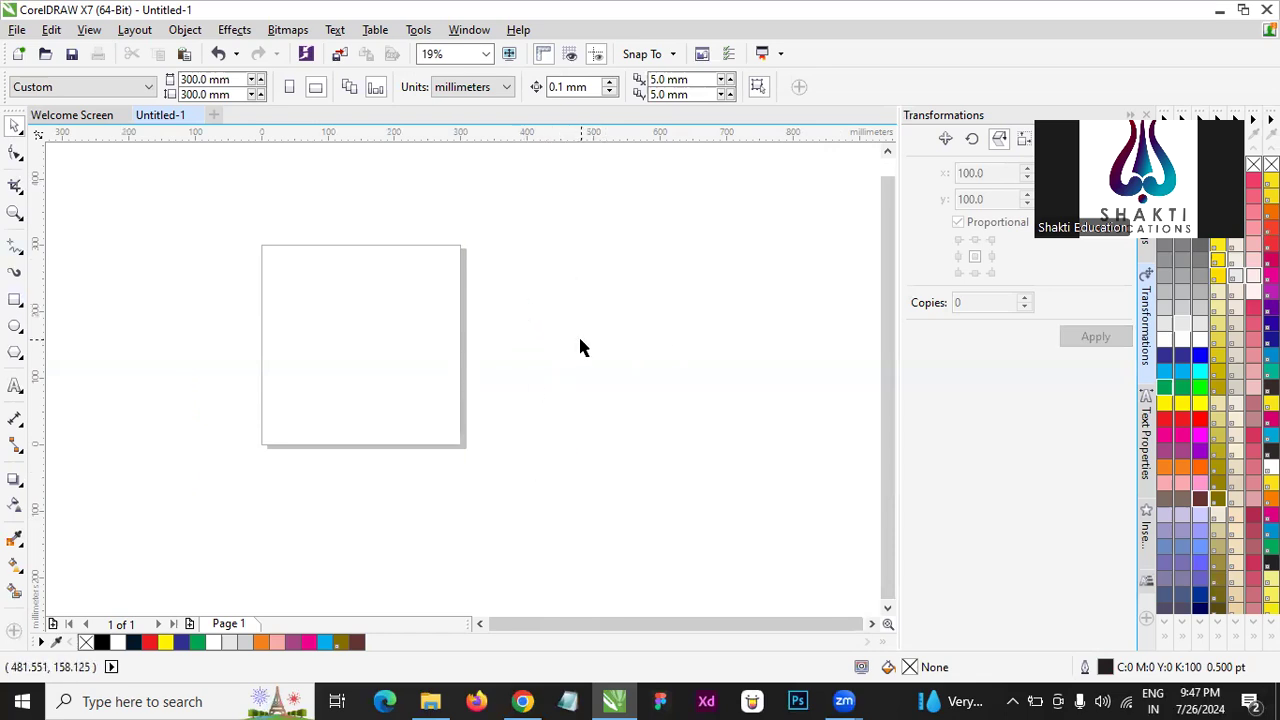
- Draw an ellipse about 167 mm wide and 183 mm high on the page
{"action": "left_click", "coordinate": [15, 326]}
{"action": "left_click_drag", "start_coordinate": [285, 260], "coordinate": [409, 395]}
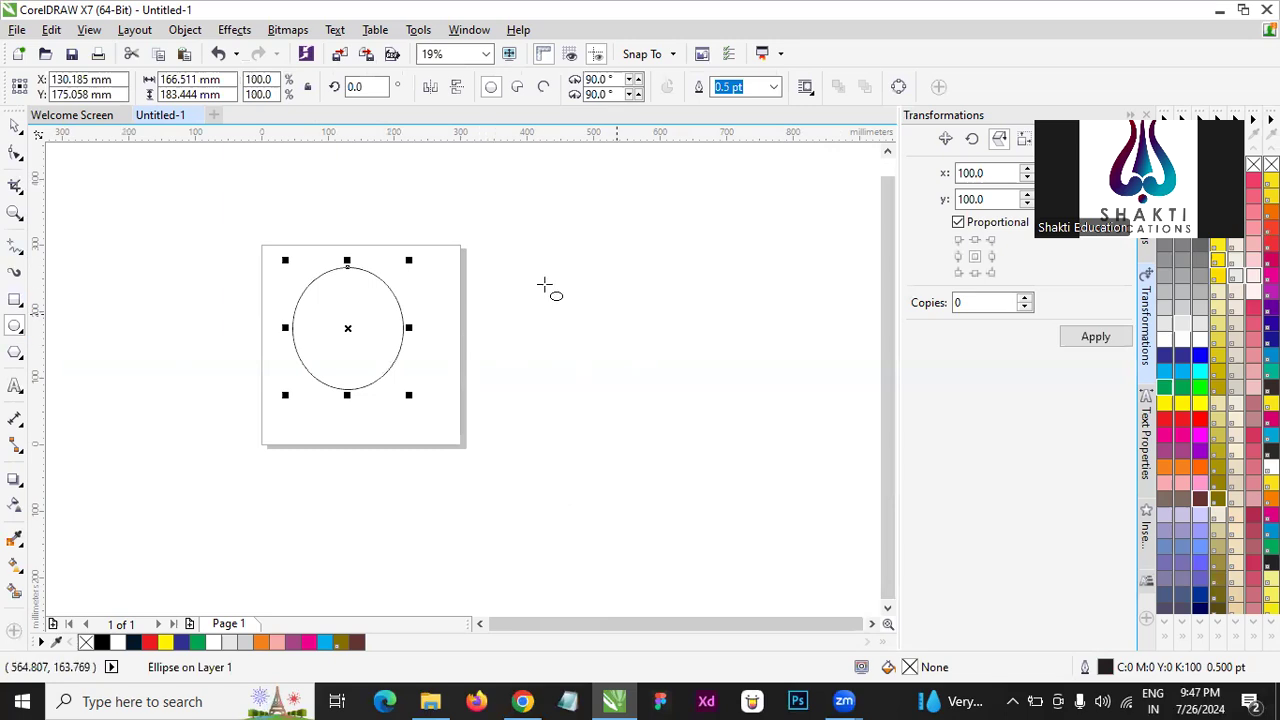
{"action": "left_click_drag", "start_coordinate": [541, 241], "coordinate": [652, 342]}
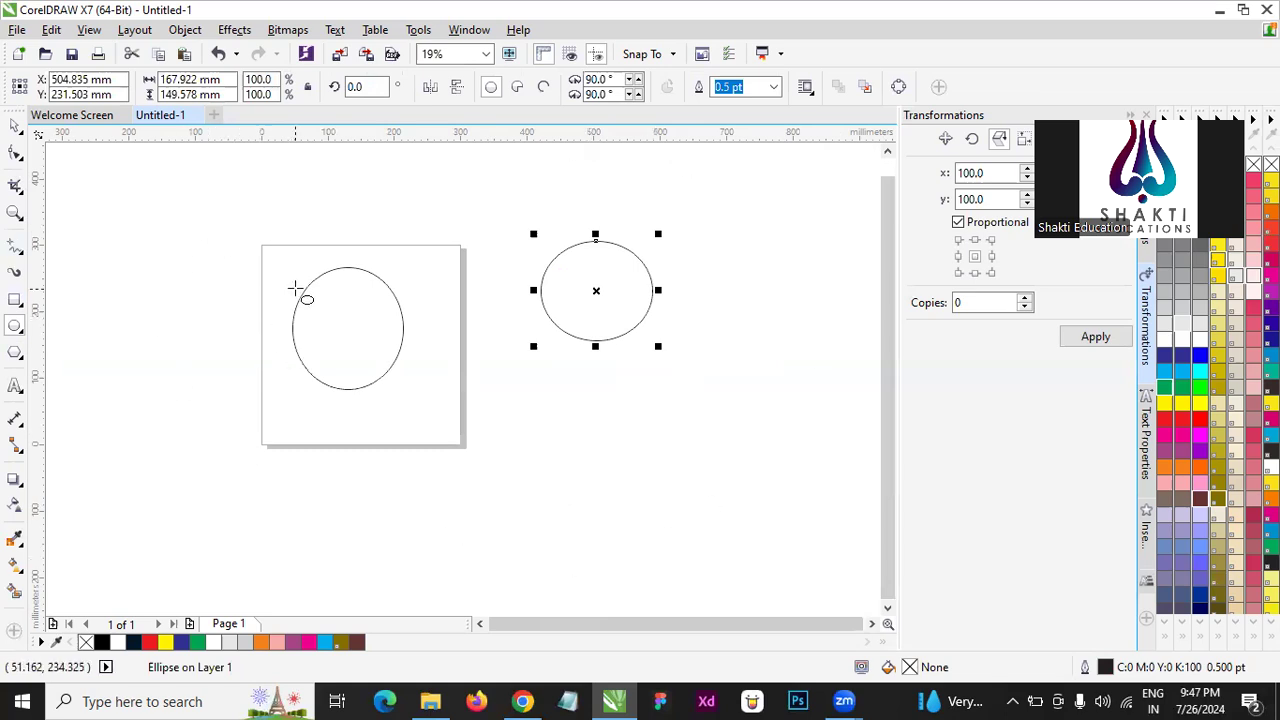
{"action": "left_click", "coordinate": [15, 125]}
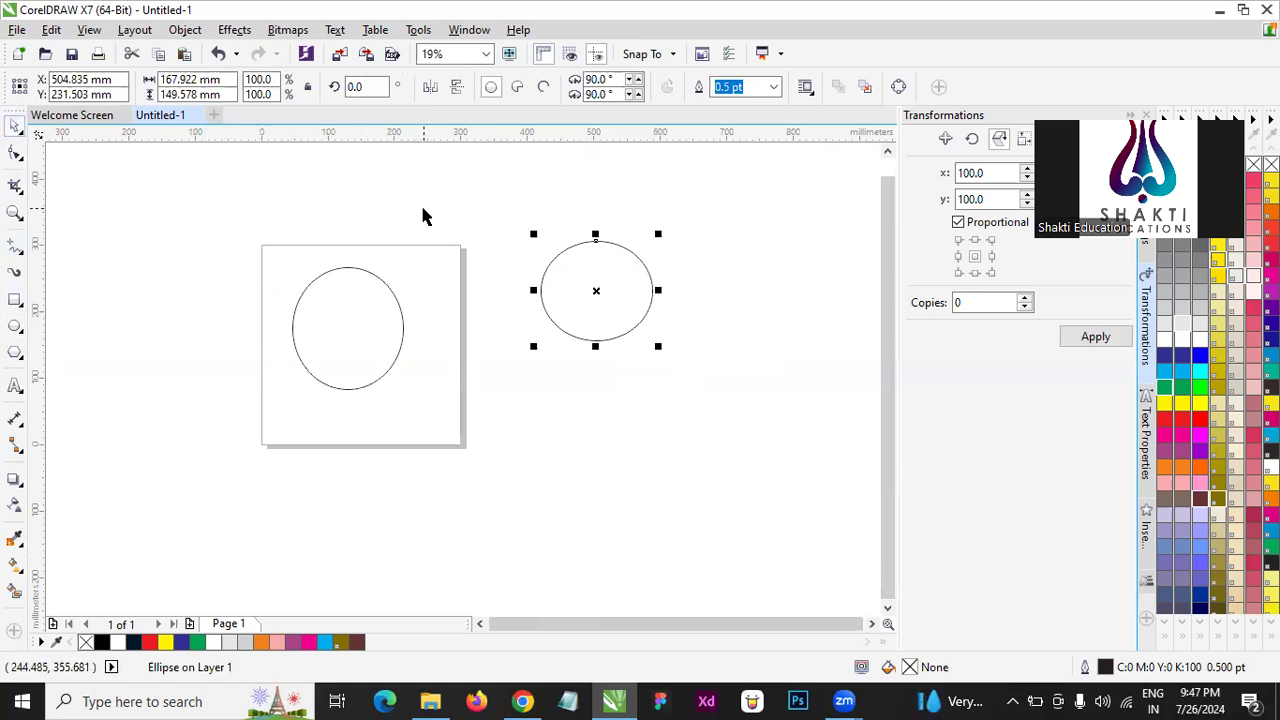
{"action": "key", "text": "Delete"}
- Delete both ellipses so that the page and the area beside it are empty
{"action": "scroll", "coordinate": [360, 306], "scroll_direction": "up", "scroll_amount": 2}
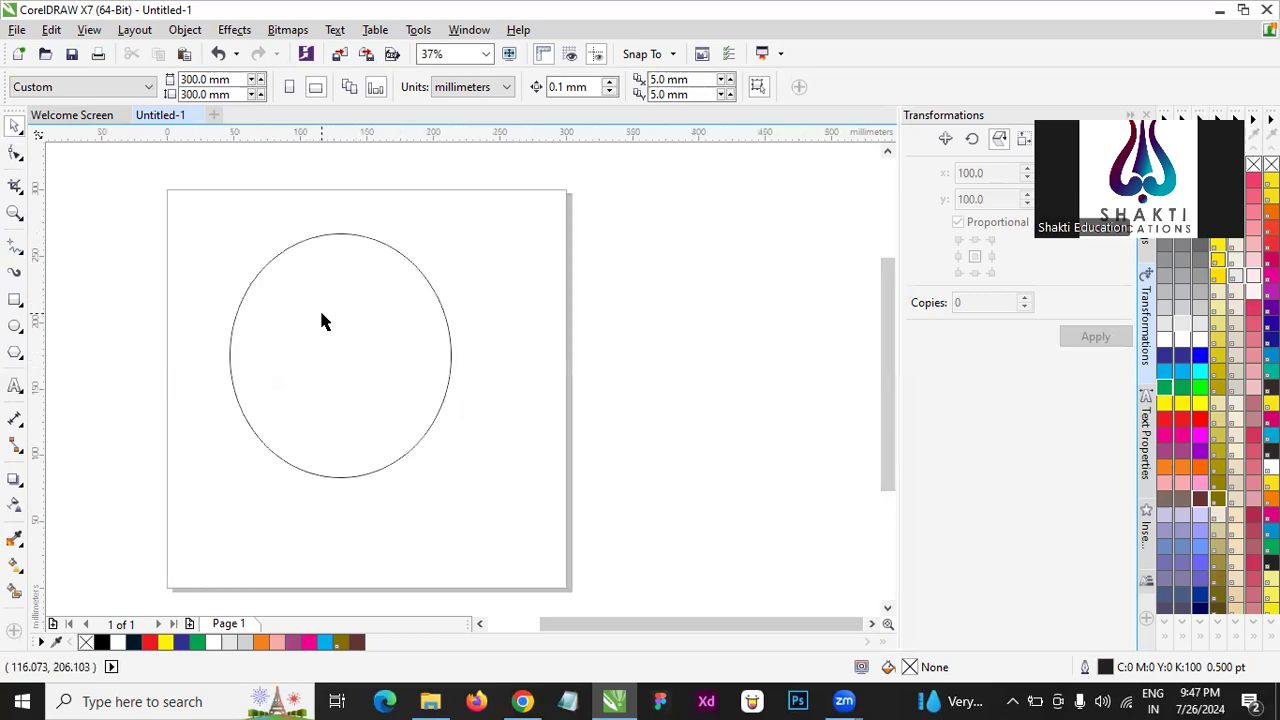
{"action": "left_click", "coordinate": [321, 316]}
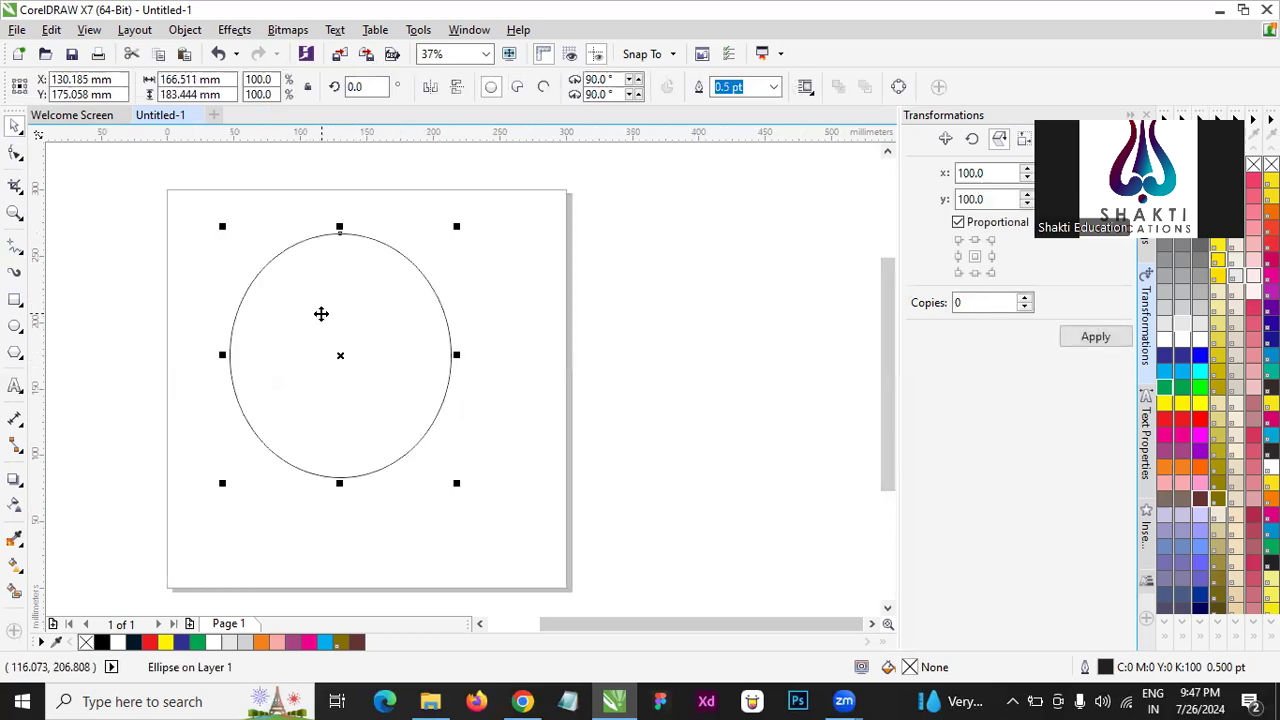
{"action": "key", "text": "Delete"}
{"action": "left_click", "coordinate": [26, 384]}
{"action": "left_click", "coordinate": [686, 323]}
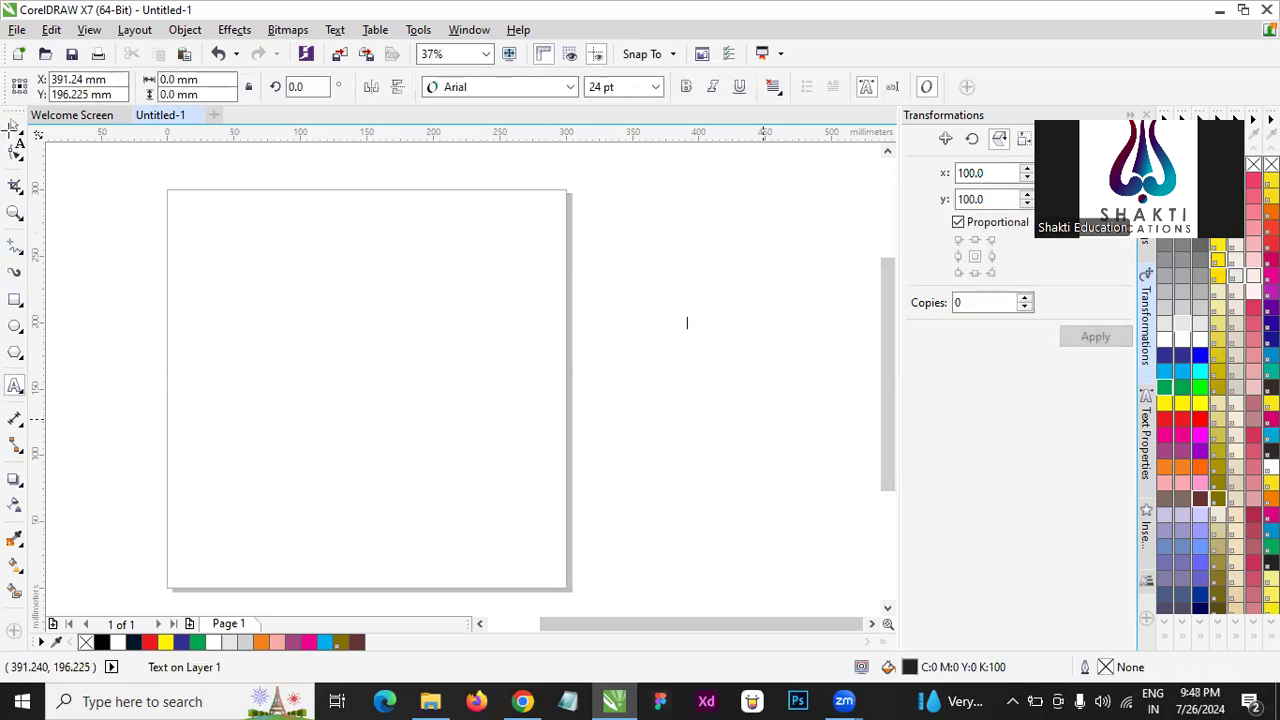
{"action": "key", "text": "Escape"}
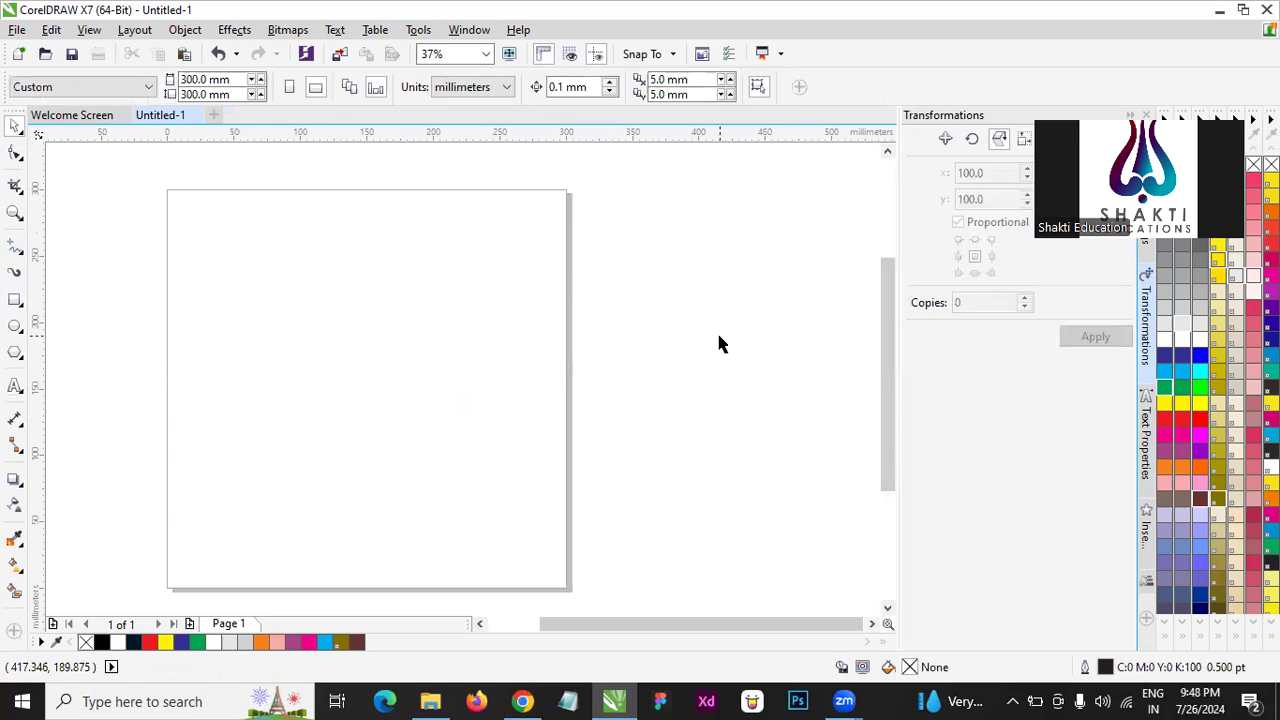
- Draw a slanted three-point rectangle on the page and delete it
{"action": "scroll", "coordinate": [471, 266], "scroll_direction": "down", "scroll_amount": 2}
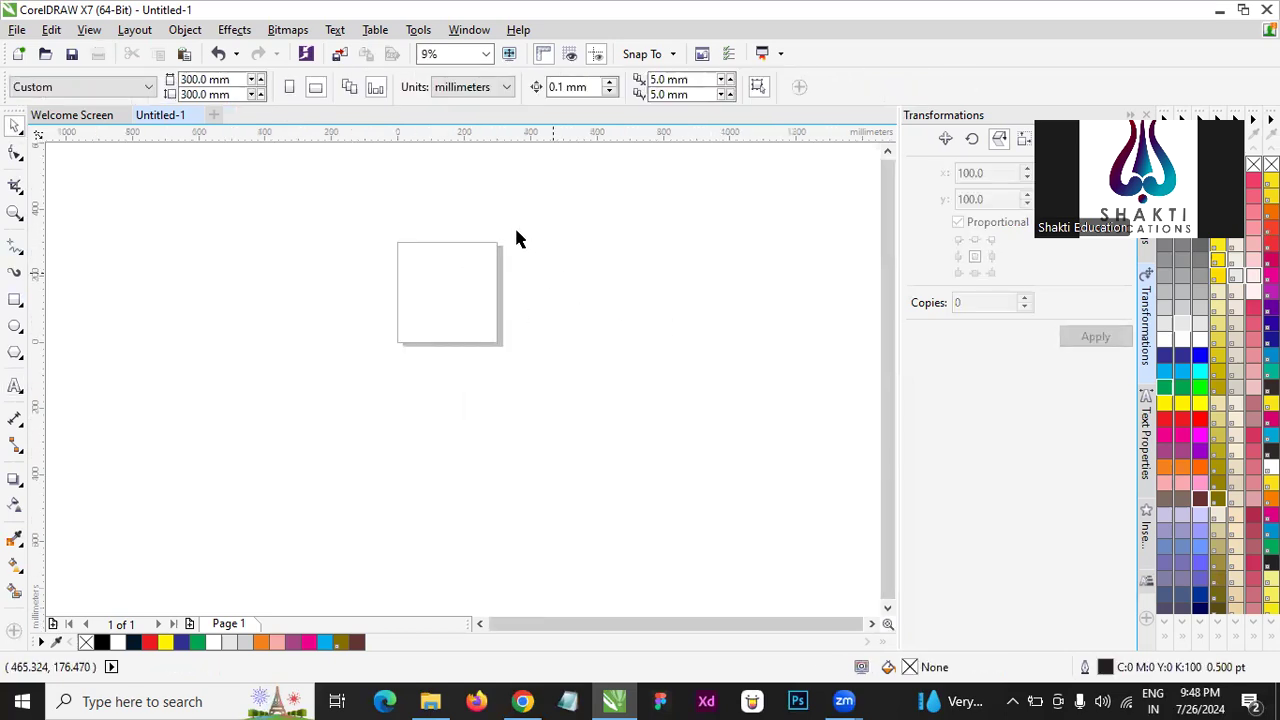
{"action": "scroll", "coordinate": [514, 233], "scroll_direction": "up", "scroll_amount": 1}
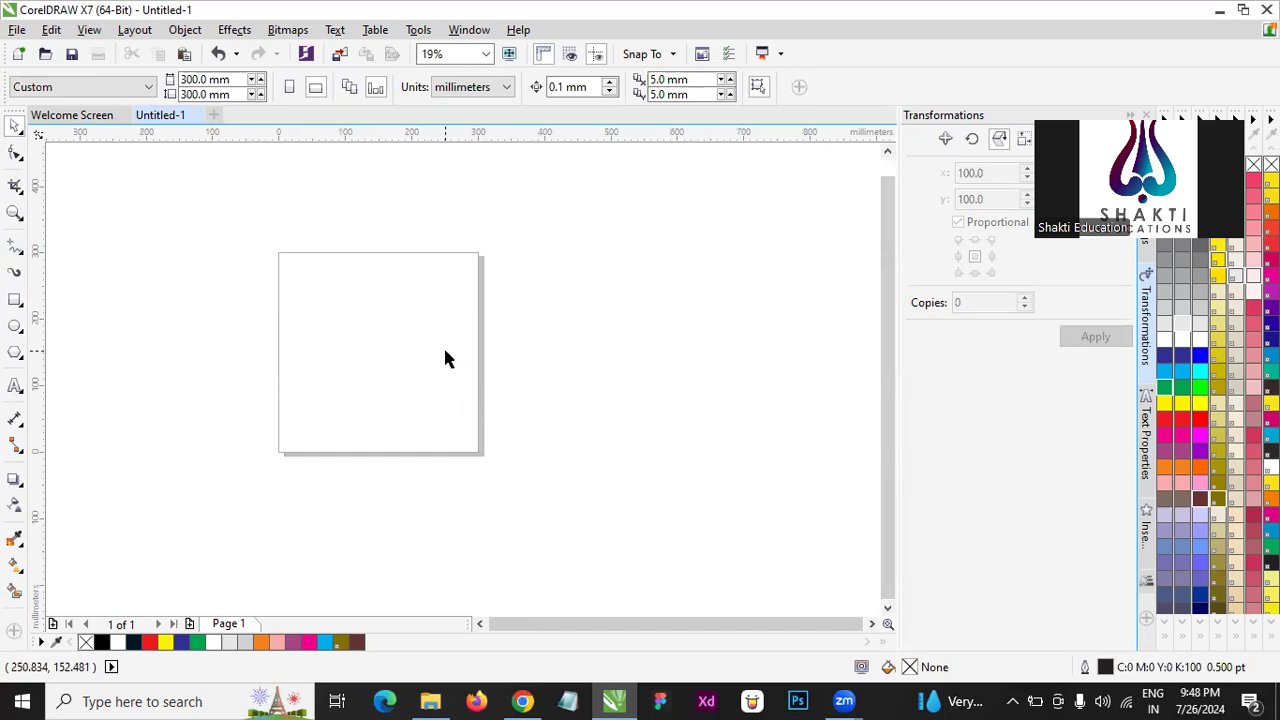
{"action": "scroll", "coordinate": [445, 352], "scroll_direction": "up", "scroll_amount": 2}
{"action": "scroll", "coordinate": [460, 343], "scroll_direction": "down", "scroll_amount": 2}
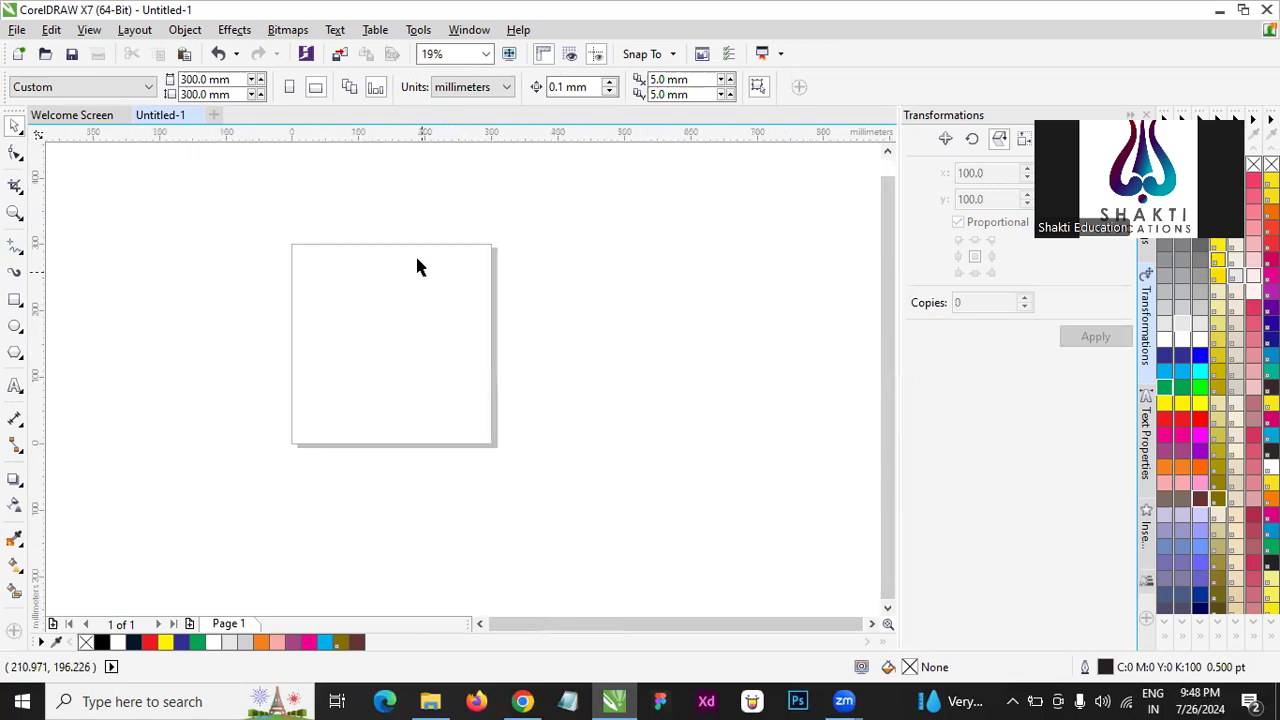
{"action": "scroll", "coordinate": [418, 266], "scroll_direction": "up", "scroll_amount": 1}
{"action": "left_click", "coordinate": [15, 301]}
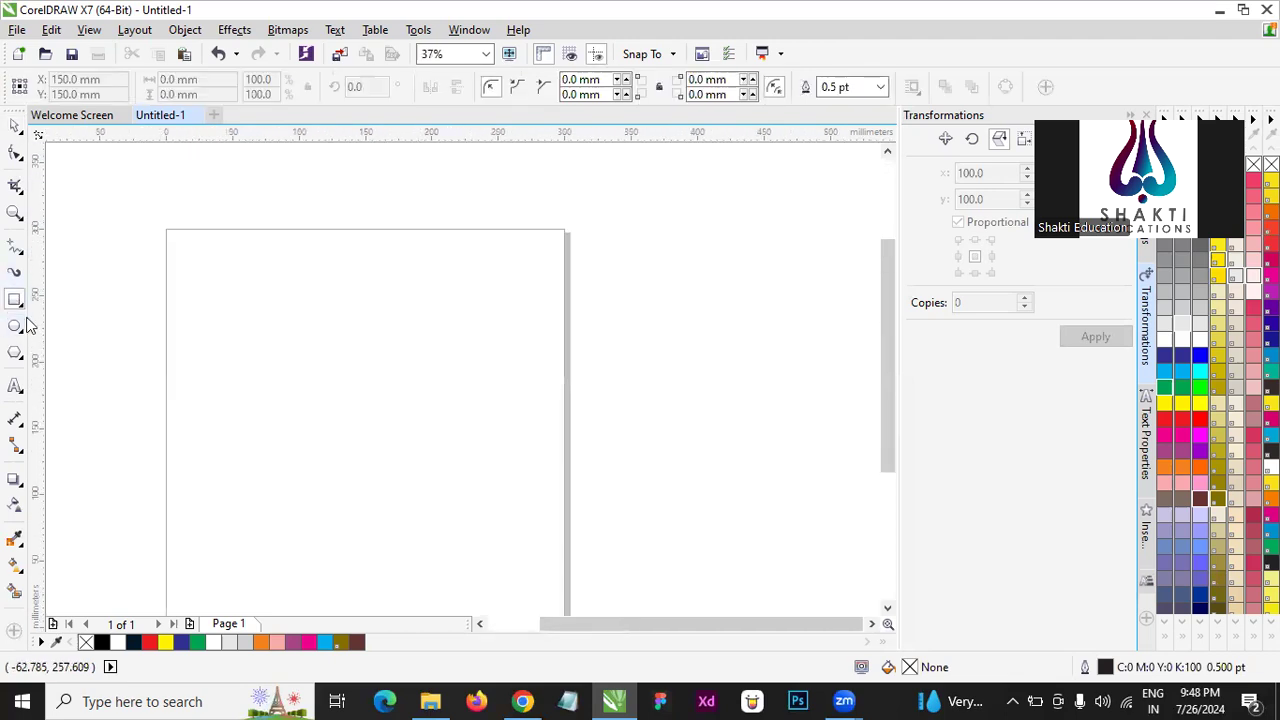
{"action": "left_click", "coordinate": [22, 308]}
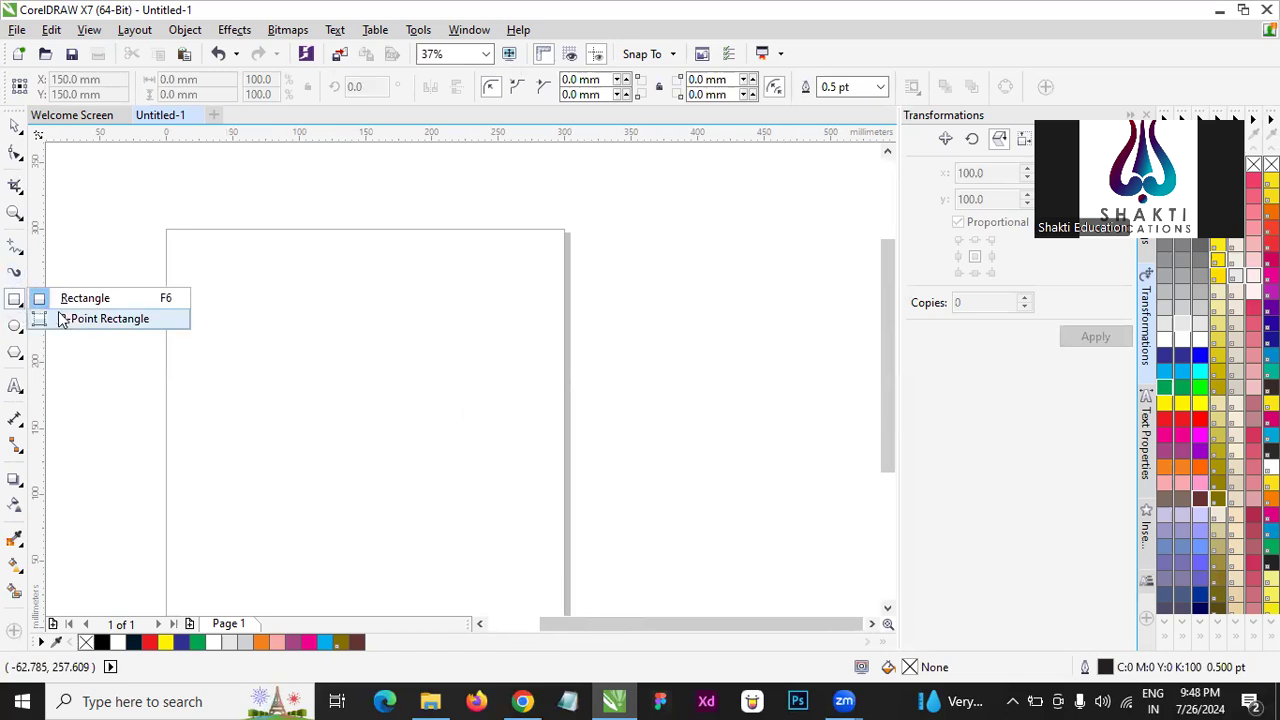
{"action": "left_click", "coordinate": [72, 320]}
{"action": "left_click_drag", "start_coordinate": [263, 306], "coordinate": [491, 451]}
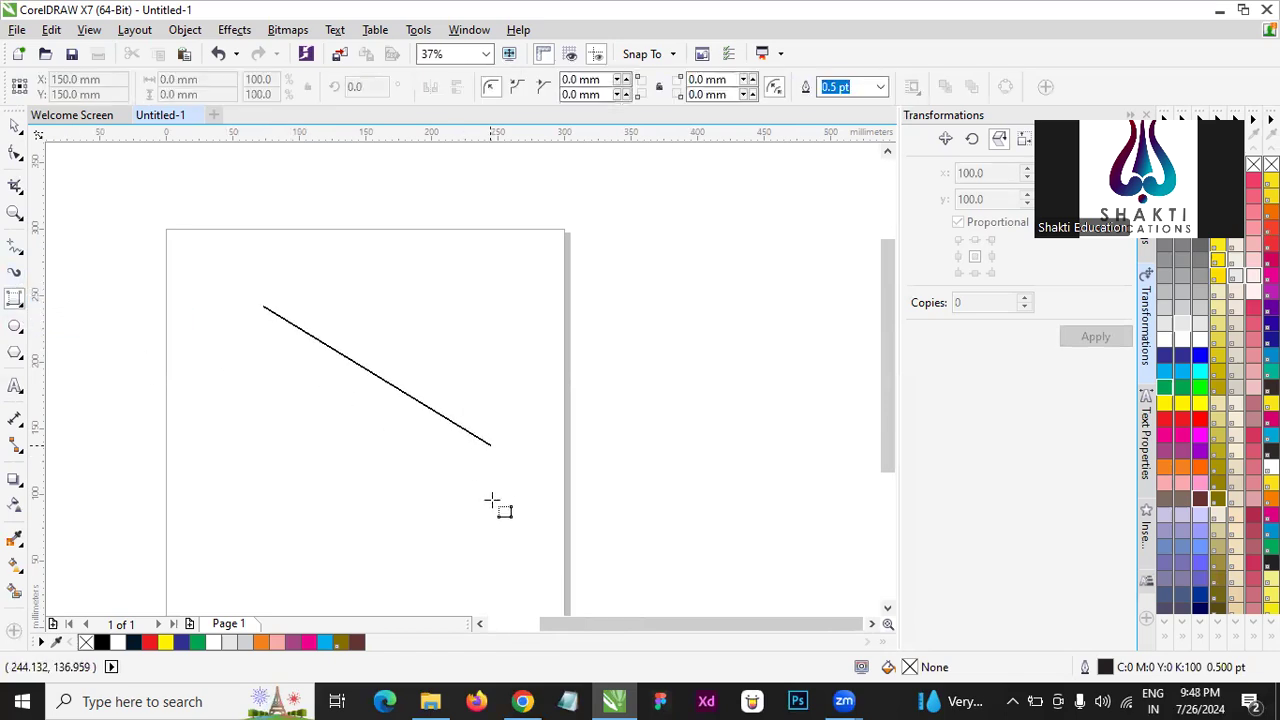
{"action": "left_click", "coordinate": [314, 543]}
{"action": "left_click", "coordinate": [15, 125]}
{"action": "key", "text": "Delete"}
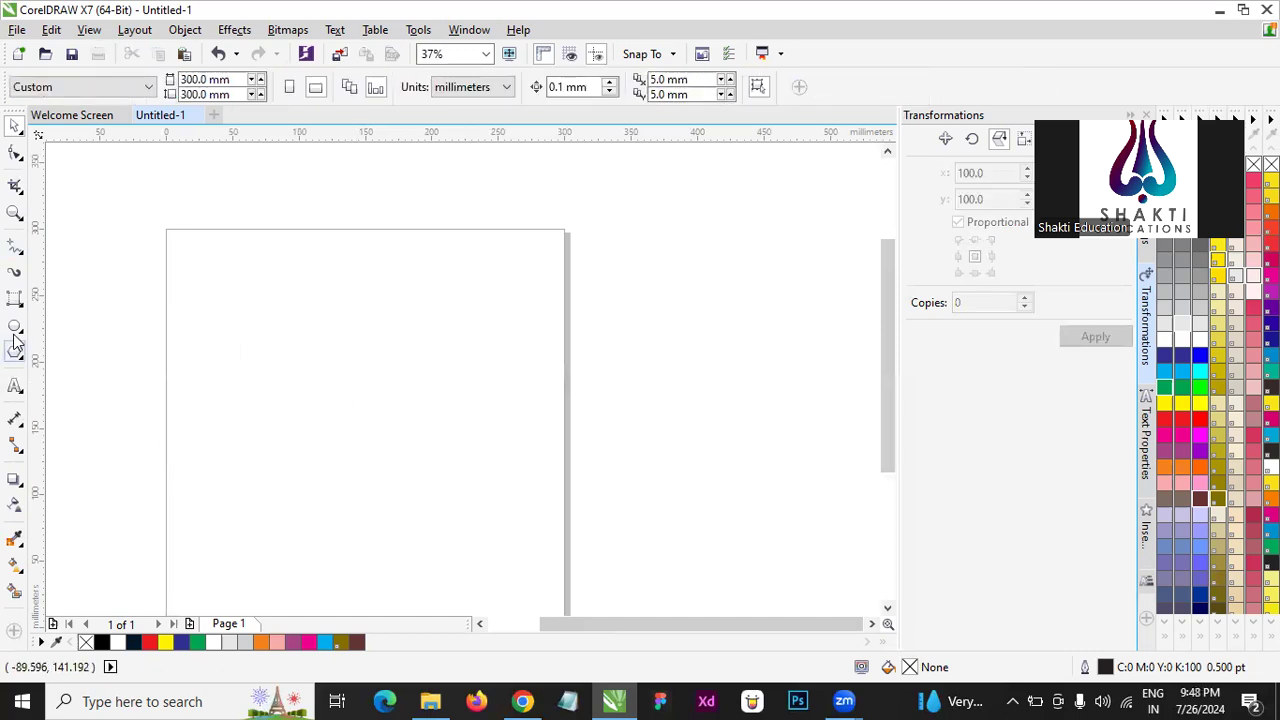
- Draw a three-point rectangle about 406 mm wide and 177 mm high, extending past the page's right edge
{"action": "left_click", "coordinate": [20, 303]}
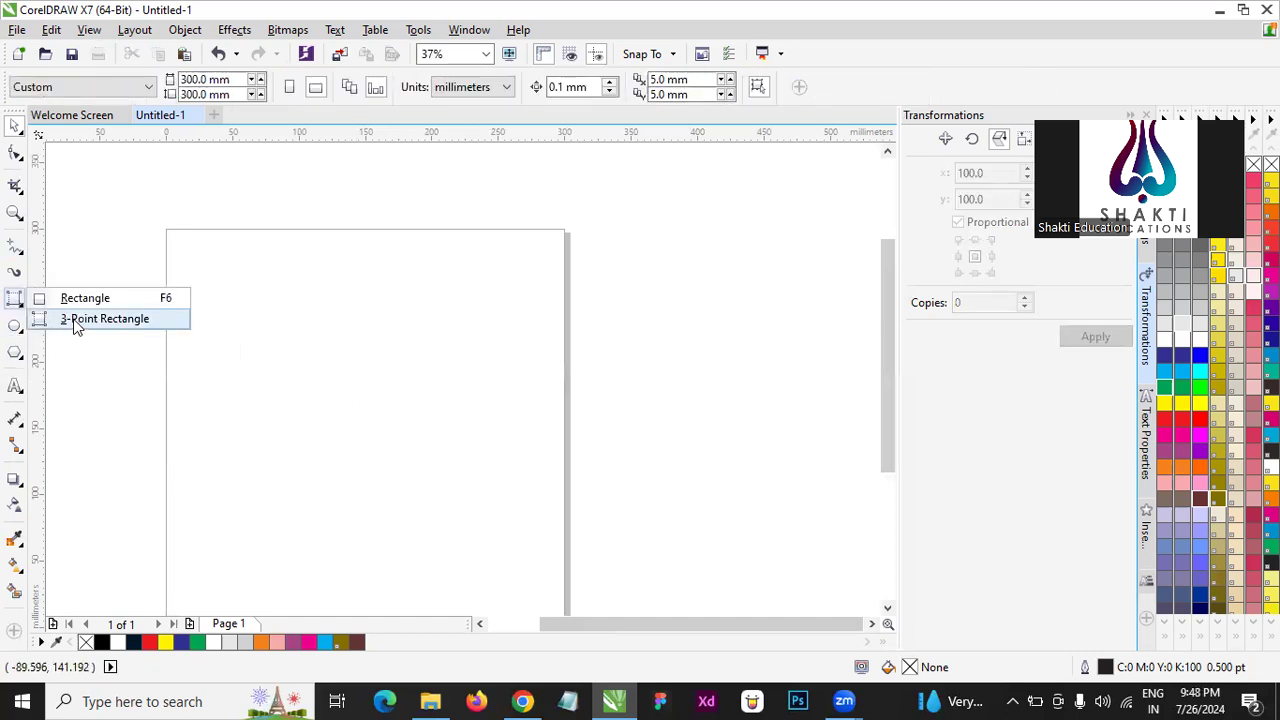
{"action": "left_click", "coordinate": [104, 319]}
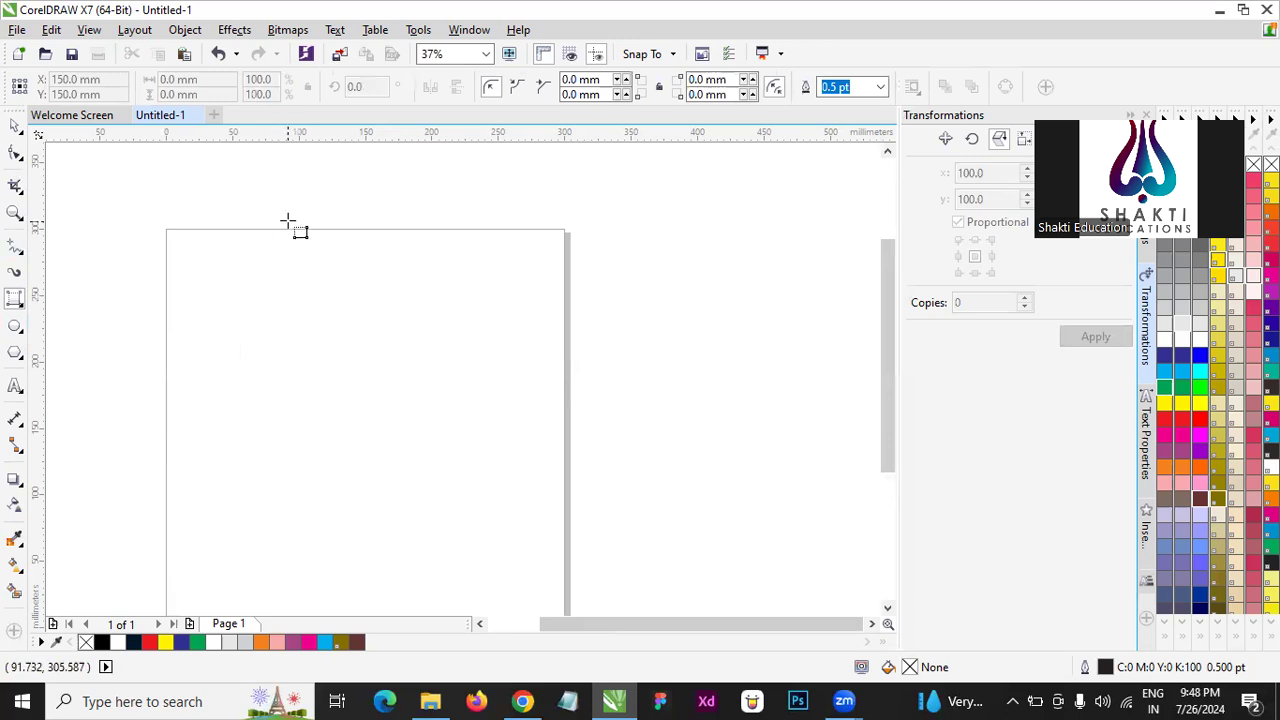
{"action": "left_click_drag", "start_coordinate": [278, 236], "coordinate": [548, 502]}
{"action": "left_click_drag", "start_coordinate": [585, 418], "coordinate": [817, 232]}
{"action": "left_click_drag", "start_coordinate": [840, 306], "coordinate": [756, 324]}
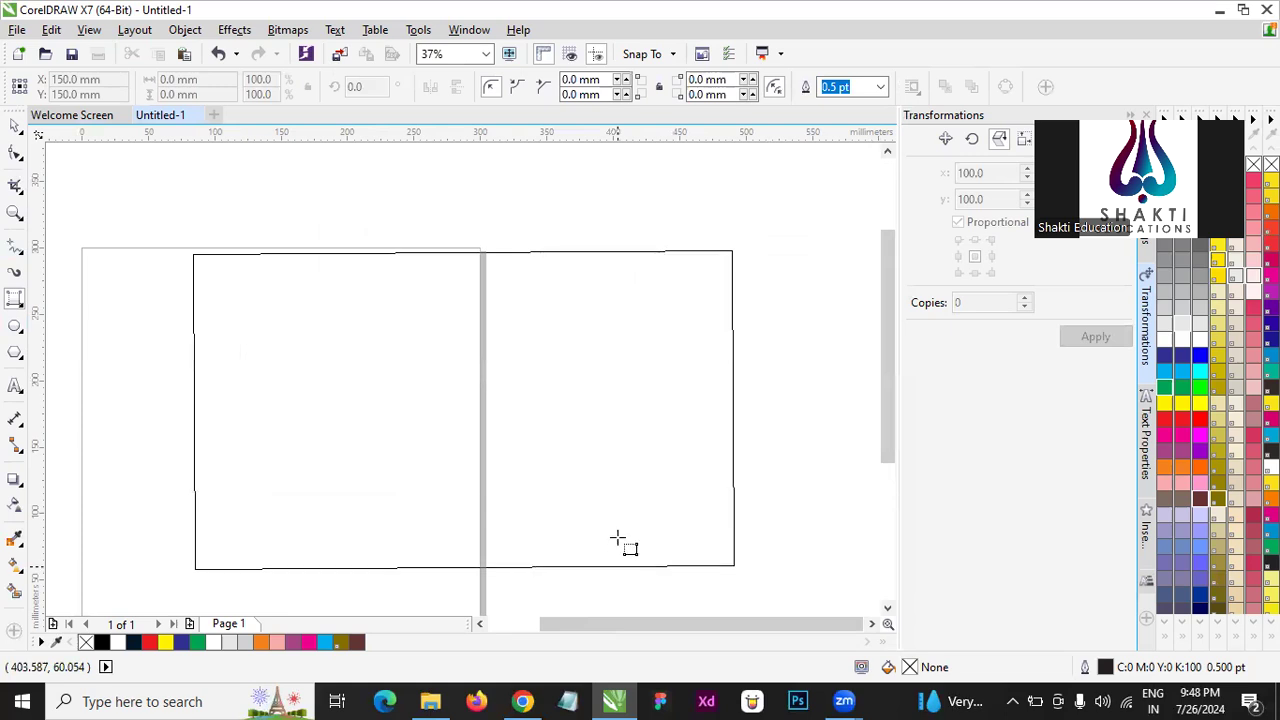
{"action": "left_click", "coordinate": [609, 491]}
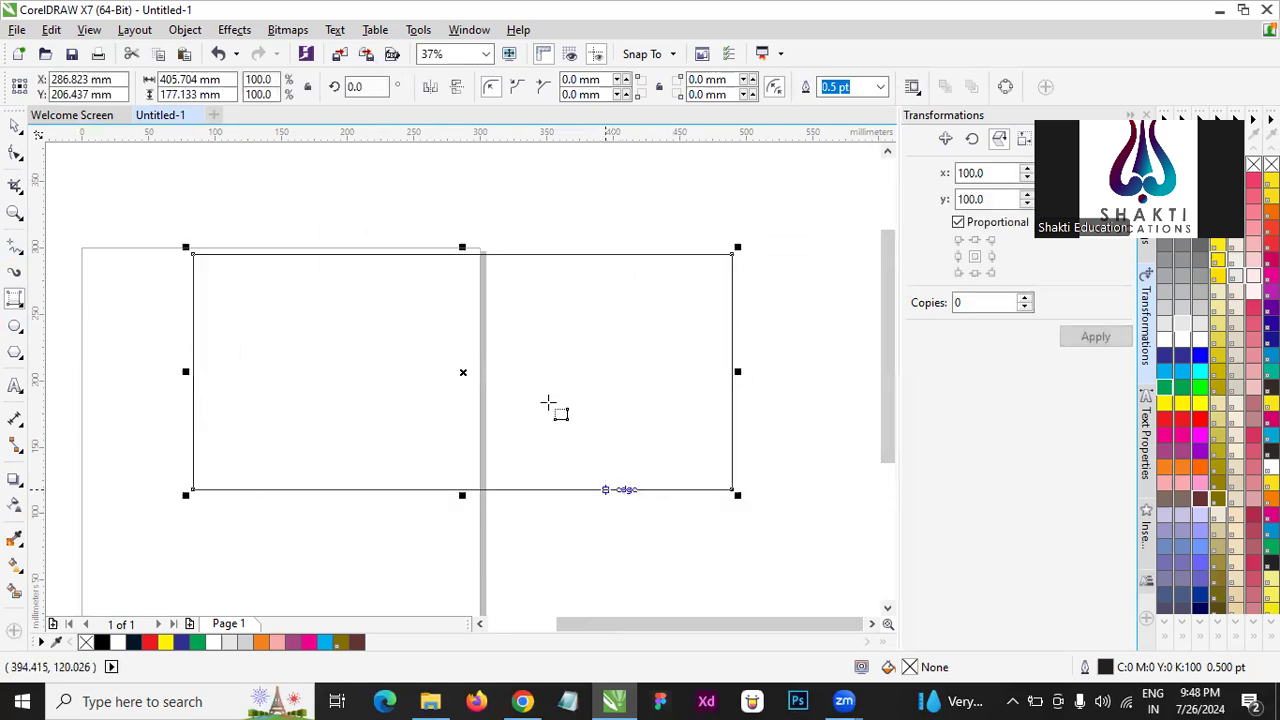
- Convert the rectangle to curves, then move its upper-left node to the shape's centre and its lower-right node inward and down
{"action": "left_click", "coordinate": [18, 152]}
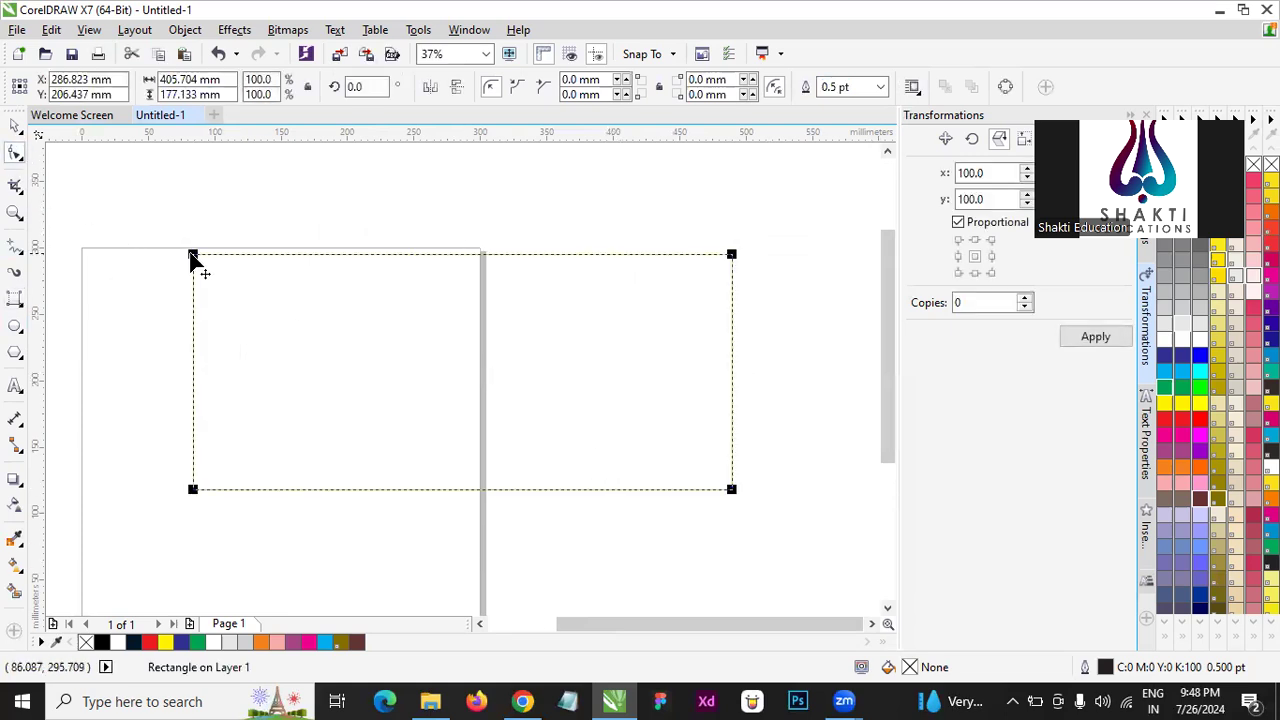
{"action": "right_click", "coordinate": [194, 257]}
{"action": "left_click", "coordinate": [215, 252]}
{"action": "left_click_drag", "start_coordinate": [237, 273], "coordinate": [465, 370]}
{"action": "left_click_drag", "start_coordinate": [732, 491], "coordinate": [587, 566]}
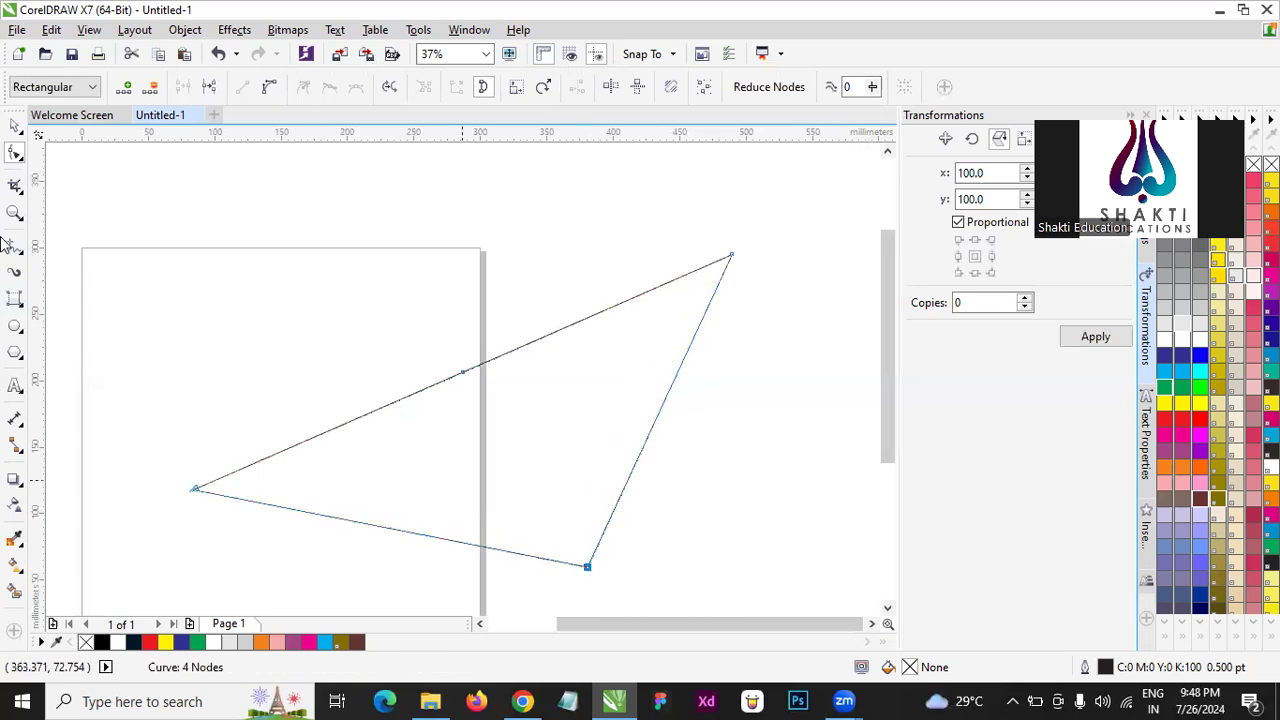
- Rotate the reshaped four-node curve to about 338.3 degrees and delete it
{"action": "left_click", "coordinate": [15, 124]}
{"action": "scroll", "coordinate": [600, 275], "scroll_direction": "down", "scroll_amount": 2}
{"action": "scroll", "coordinate": [606, 257], "scroll_direction": "up", "scroll_amount": 1}
{"action": "left_click", "coordinate": [614, 252]}
{"action": "left_click_drag", "start_coordinate": [632, 320], "coordinate": [651, 374]}
{"action": "left_click", "coordinate": [238, 289]}
{"action": "left_click_drag", "start_coordinate": [212, 272], "coordinate": [679, 446]}
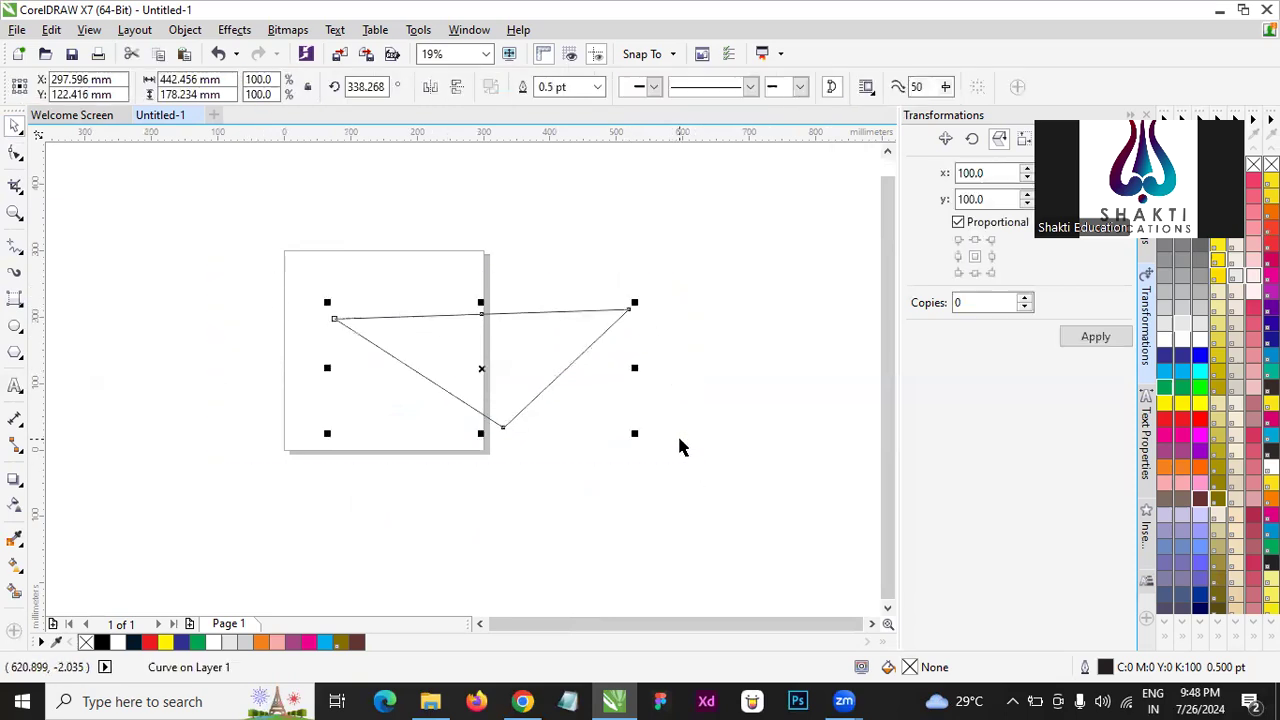
{"action": "key", "text": "Delete"}
- Draw two short two-point lines beside the page's right edge, about 31 by 20 mm and 11 by 17 mm, and delete both
{"action": "scroll", "coordinate": [388, 300], "scroll_direction": "up", "scroll_amount": 2}
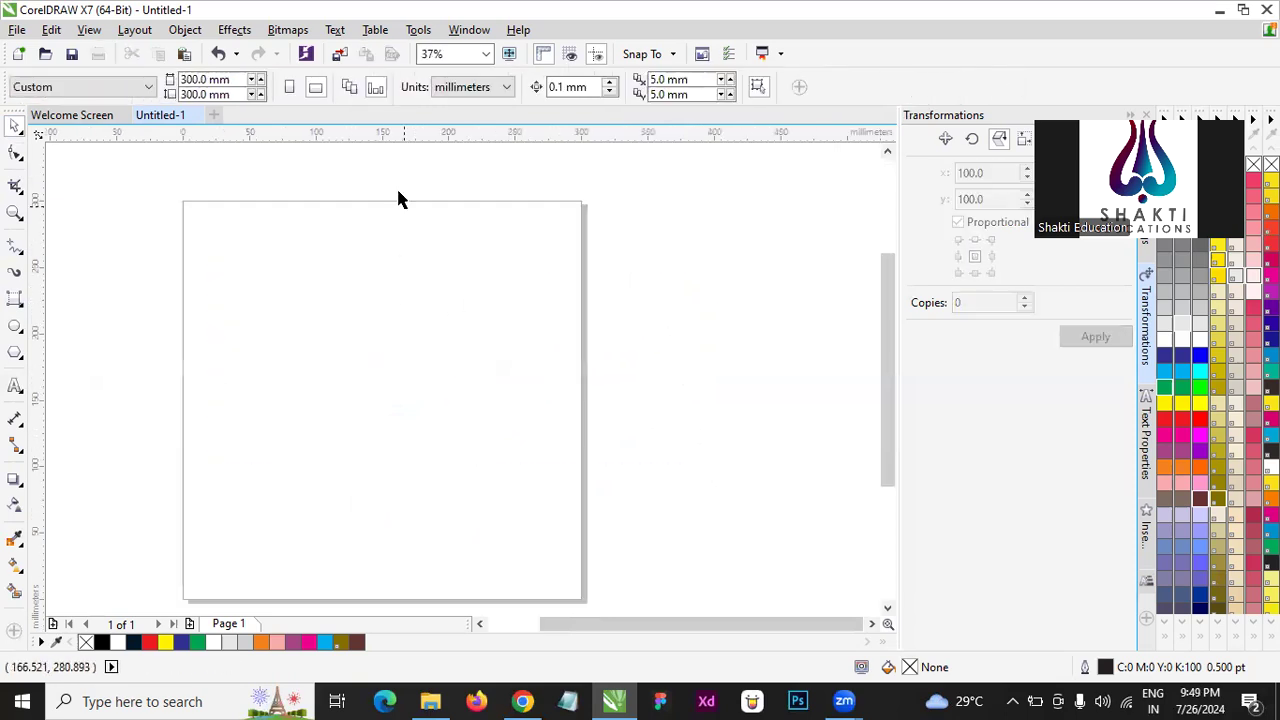
{"action": "scroll", "coordinate": [374, 262], "scroll_direction": "down", "scroll_amount": 2}
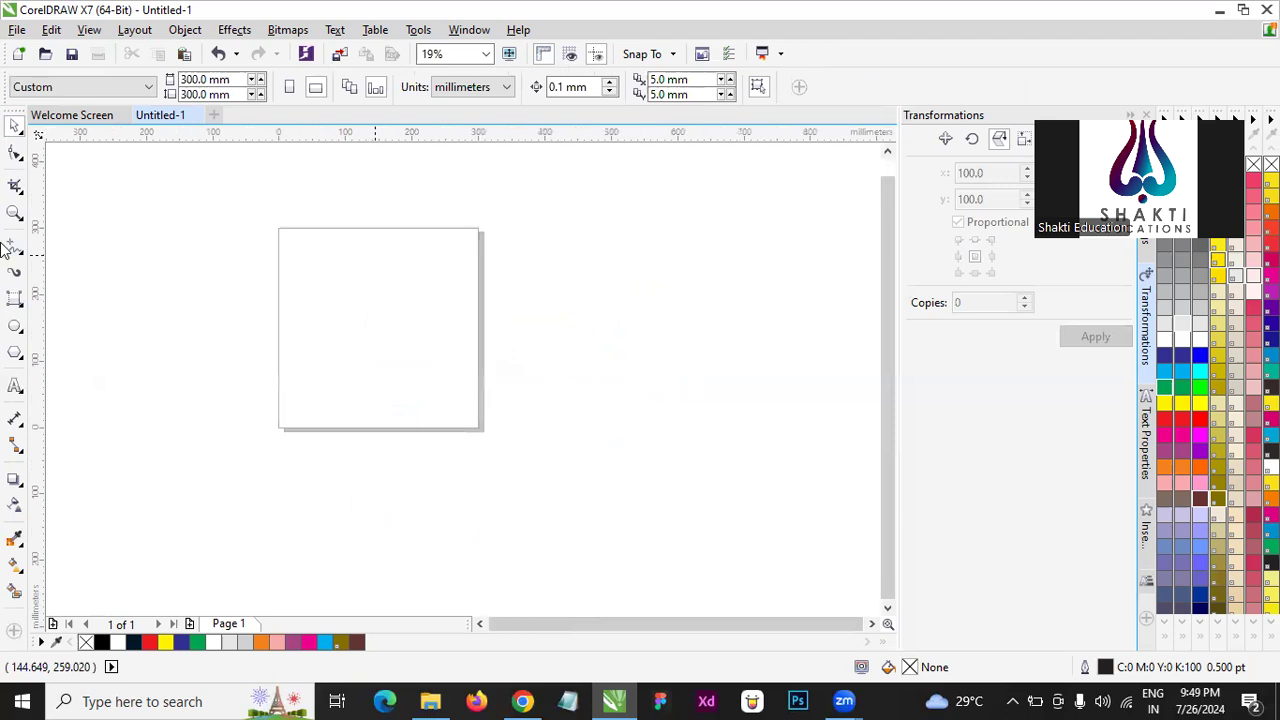
{"action": "left_click", "coordinate": [21, 306]}
{"action": "left_click", "coordinate": [36, 295]}
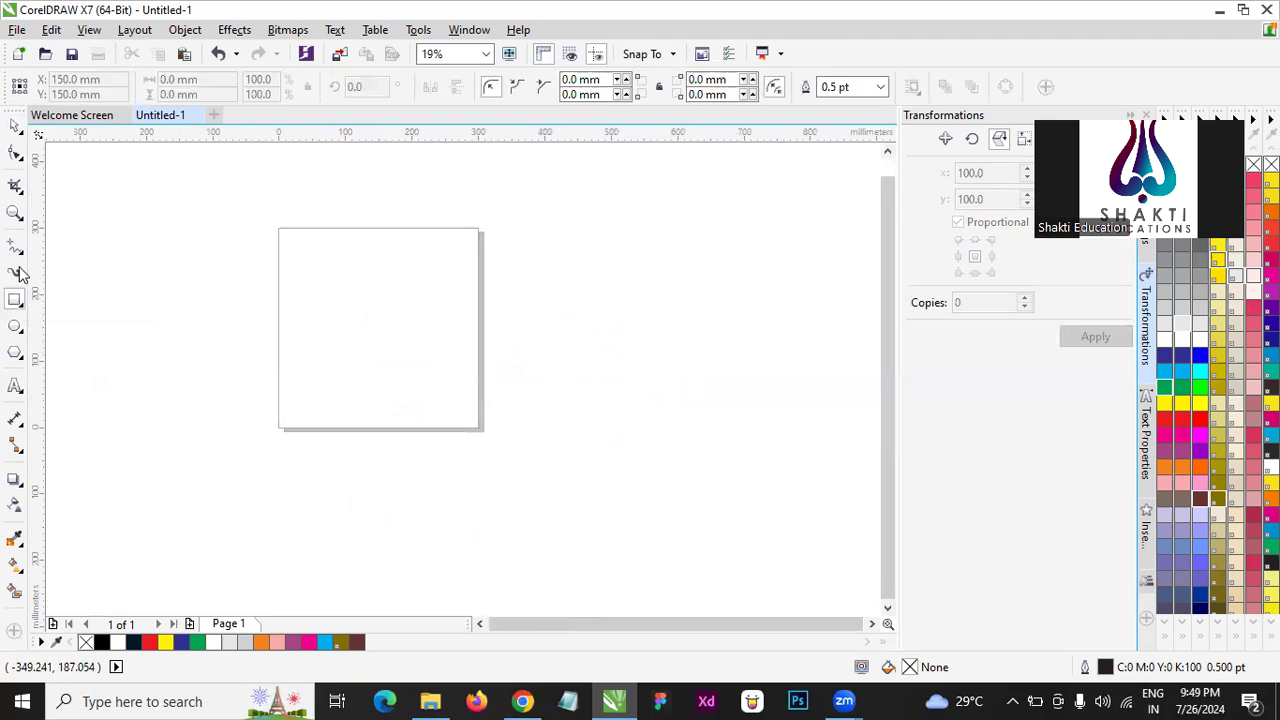
{"action": "left_click", "coordinate": [22, 256]}
{"action": "left_click", "coordinate": [22, 260]}
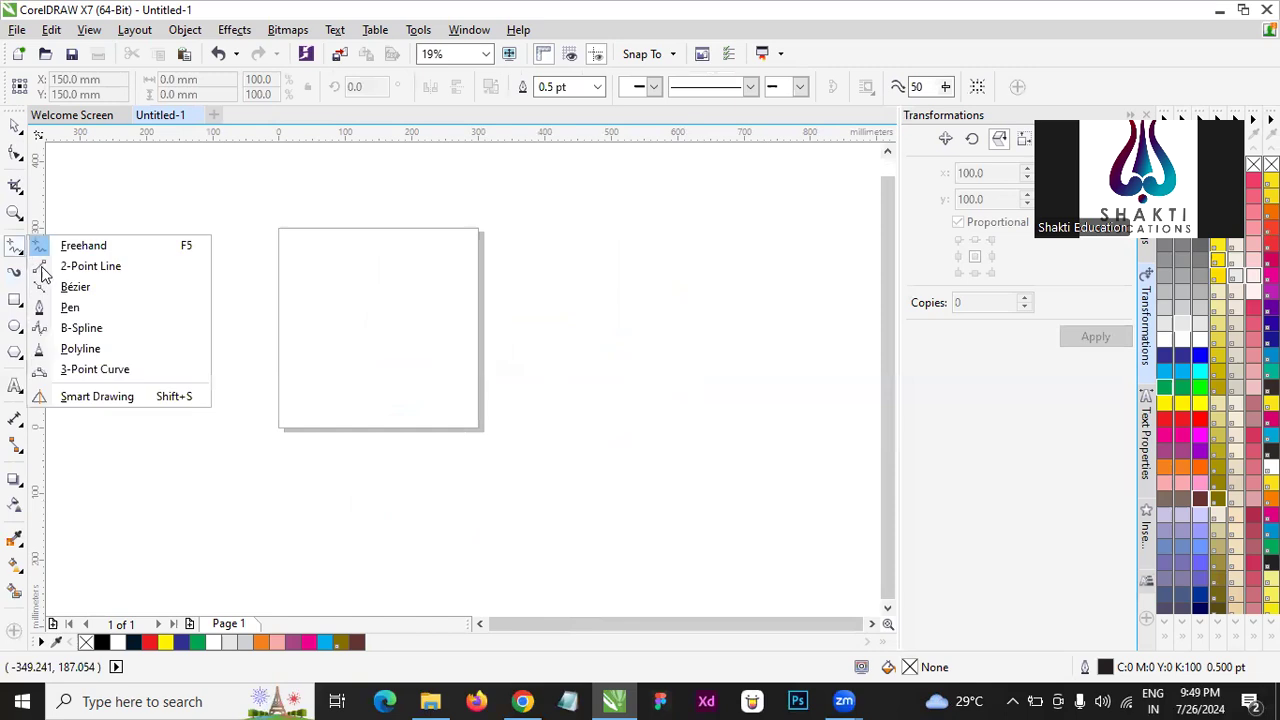
{"action": "left_click", "coordinate": [100, 266]}
{"action": "left_click_drag", "start_coordinate": [480, 249], "coordinate": [531, 292]}
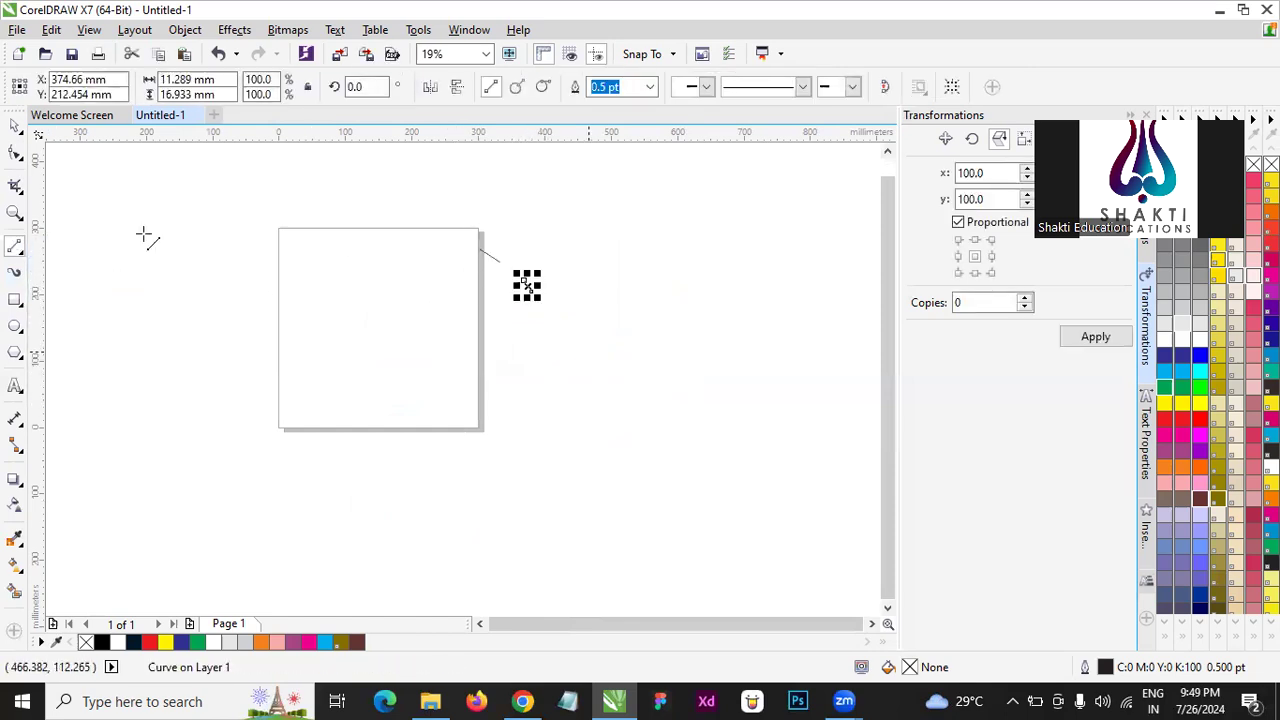
{"action": "key", "text": "Delete"}
{"action": "left_click", "coordinate": [16, 127]}
{"action": "left_click", "coordinate": [492, 257]}
{"action": "key", "text": "Delete"}
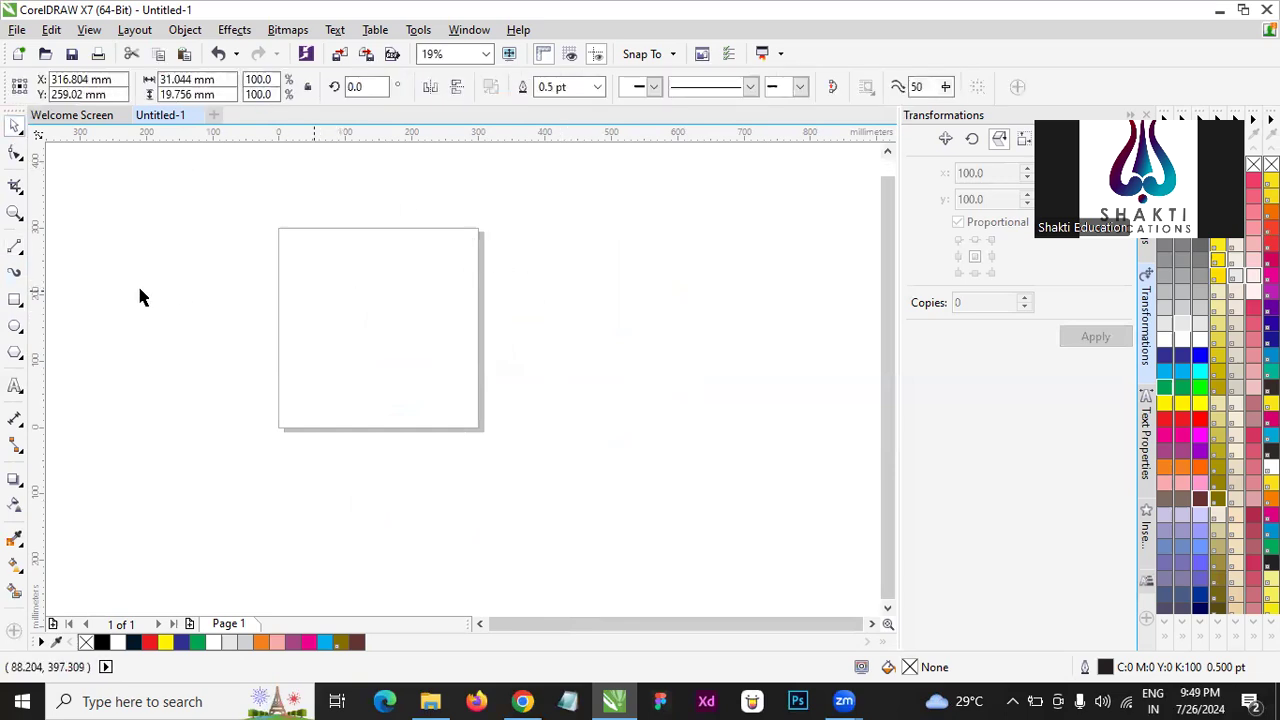
- Draw a closed, rounded B-spline shape about 387 mm wide and 235 mm high over the upper part of the page
{"action": "left_click", "coordinate": [17, 250]}
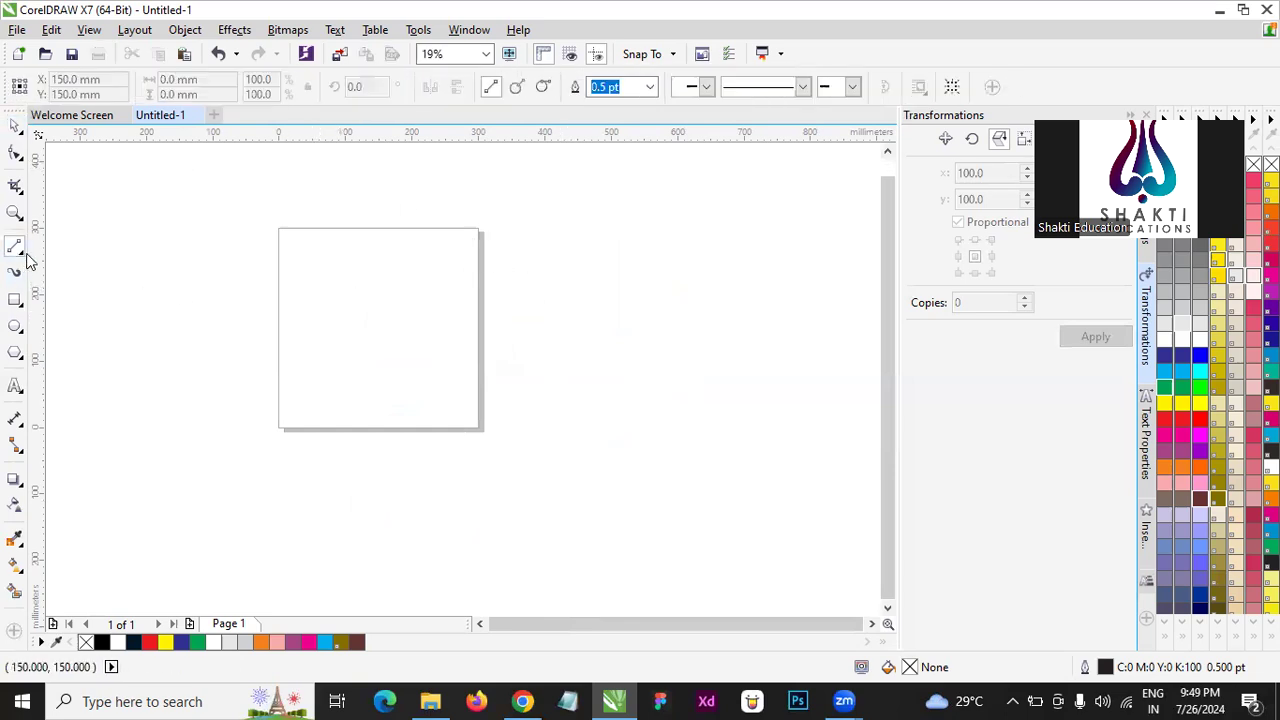
{"action": "left_click", "coordinate": [22, 257]}
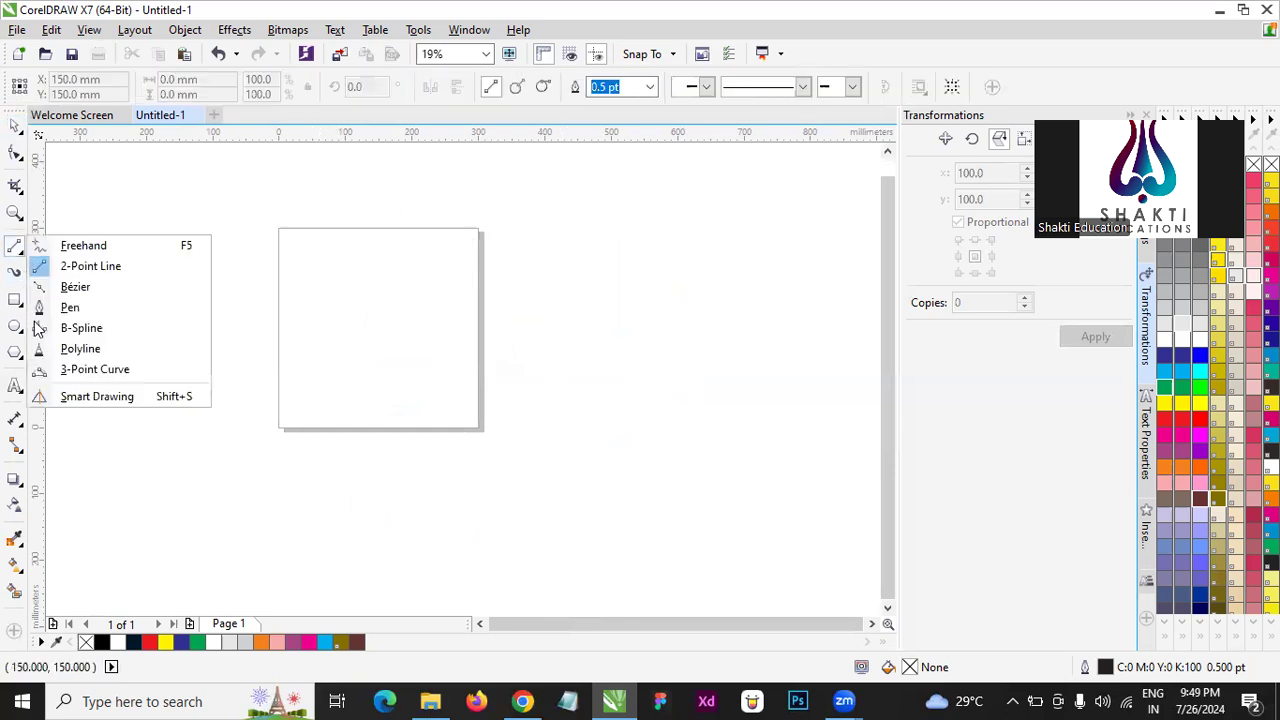
{"action": "left_click", "coordinate": [41, 228]}
{"action": "left_click", "coordinate": [21, 251]}
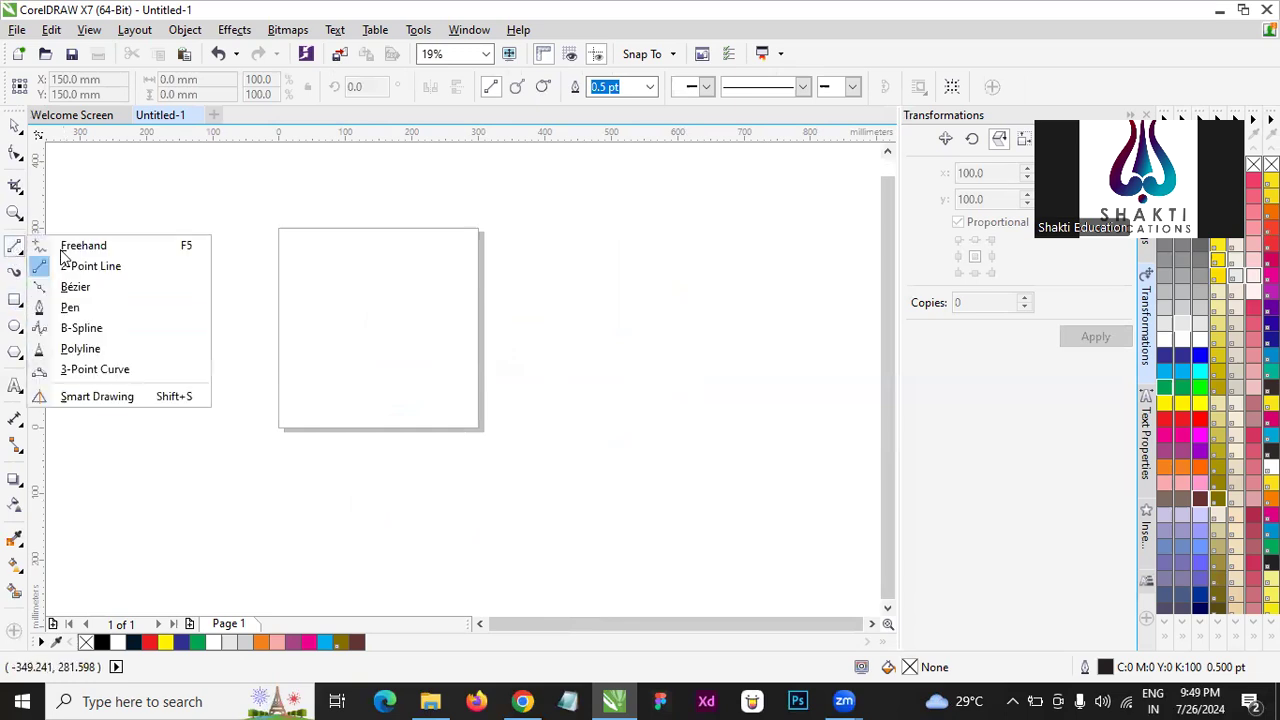
{"action": "left_click", "coordinate": [95, 330]}
{"action": "left_click", "coordinate": [227, 255]}
{"action": "left_click", "coordinate": [483, 189]}
{"action": "left_click", "coordinate": [510, 294]}
{"action": "left_click", "coordinate": [458, 391]}
{"action": "left_click", "coordinate": [268, 354]}
{"action": "left_click", "coordinate": [245, 317]}
{"action": "left_click", "coordinate": [233, 279]}
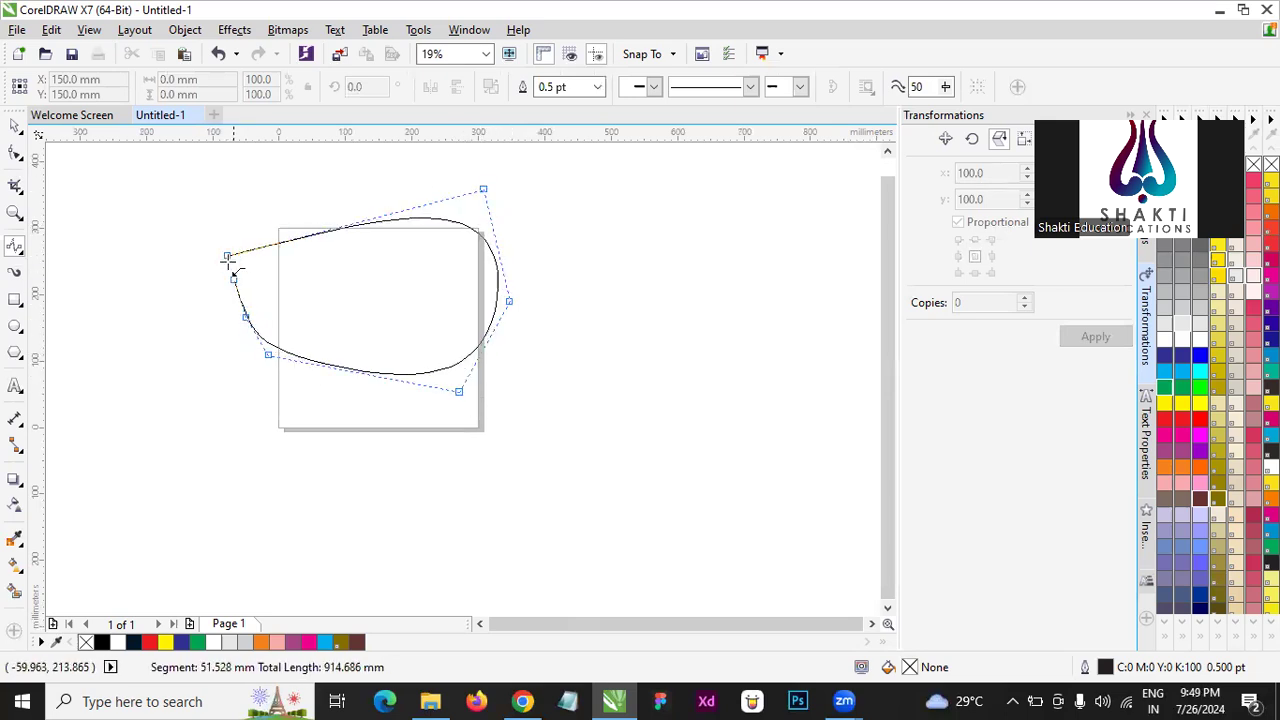
{"action": "left_click", "coordinate": [228, 257]}
- Scale the B-spline shape to 51%, about 197 by 120 mm, and position it inside the page
{"action": "left_click", "coordinate": [17, 126]}
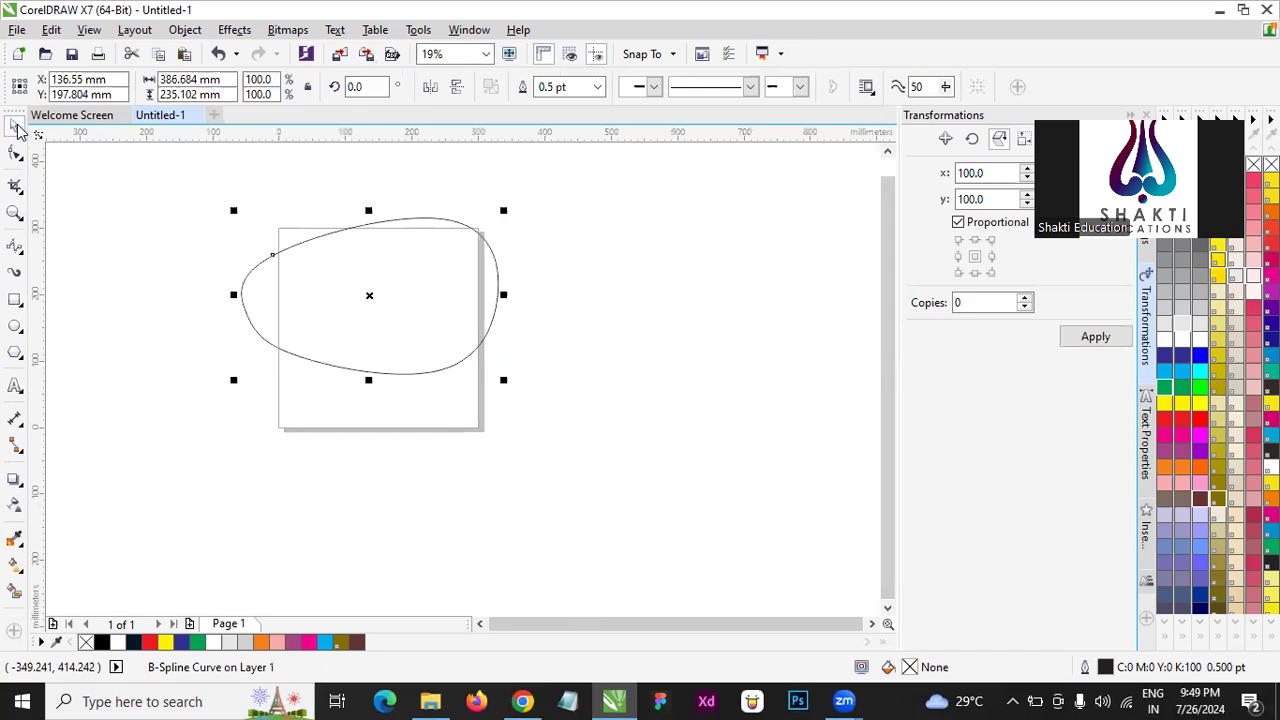
{"action": "left_click_drag", "start_coordinate": [505, 379], "coordinate": [452, 369]}
{"action": "scroll", "coordinate": [369, 280], "scroll_direction": "up", "scroll_amount": 1}
{"action": "scroll", "coordinate": [369, 280], "scroll_direction": "down", "scroll_amount": 1}
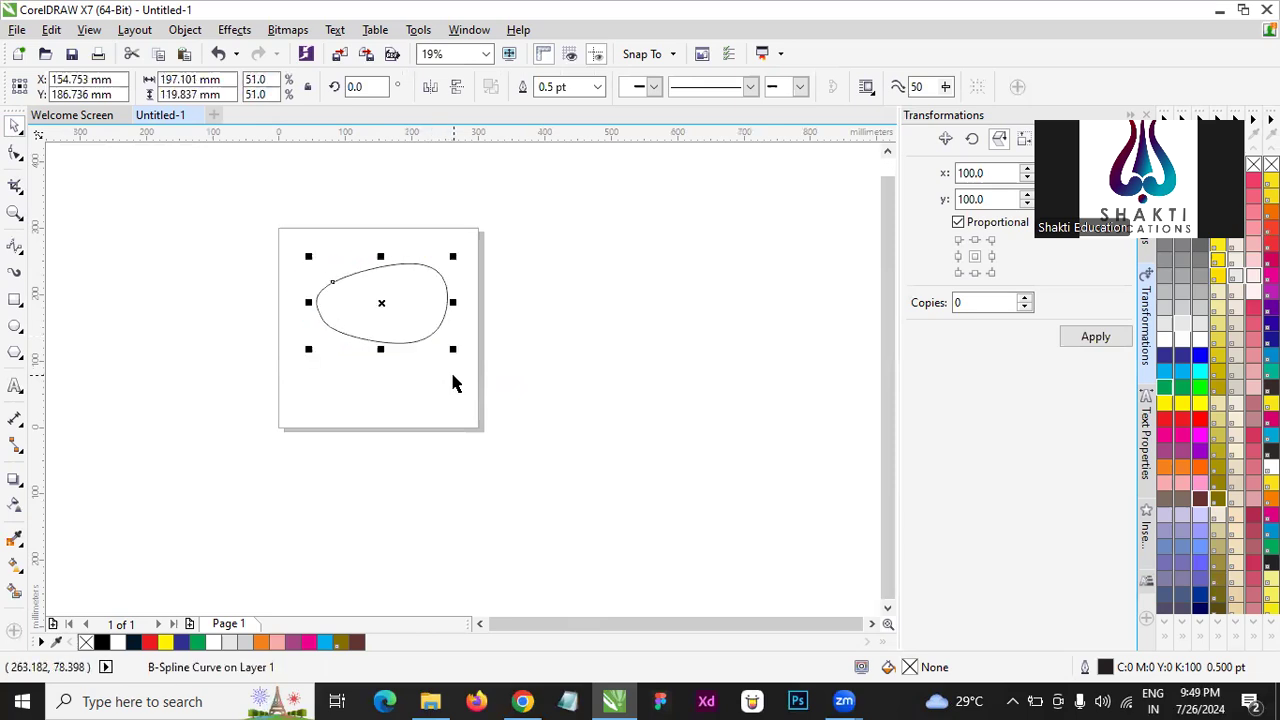
- Create a smaller concentric copy of the shape, about 169 by 103 mm, with cyan fill and outline
{"action": "left_click_drag", "start_coordinate": [453, 349], "coordinate": [445, 344]}
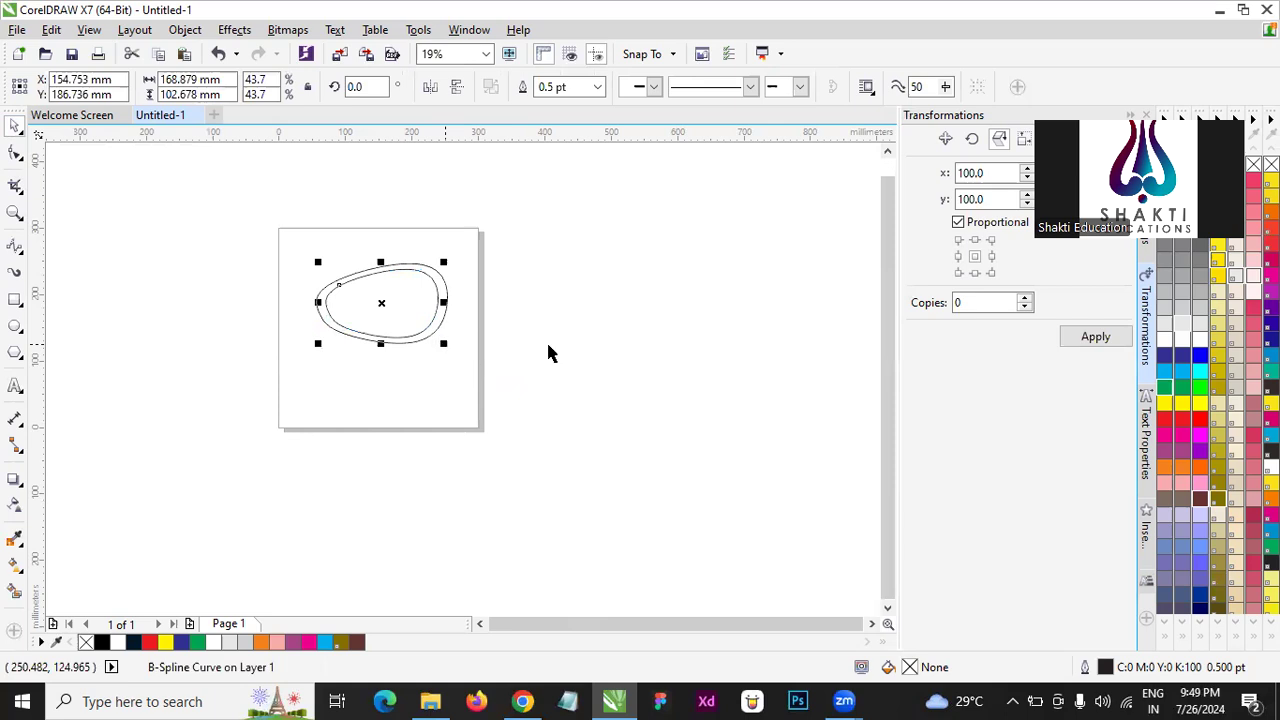
{"action": "scroll", "coordinate": [352, 279], "scroll_direction": "up", "scroll_amount": 2}
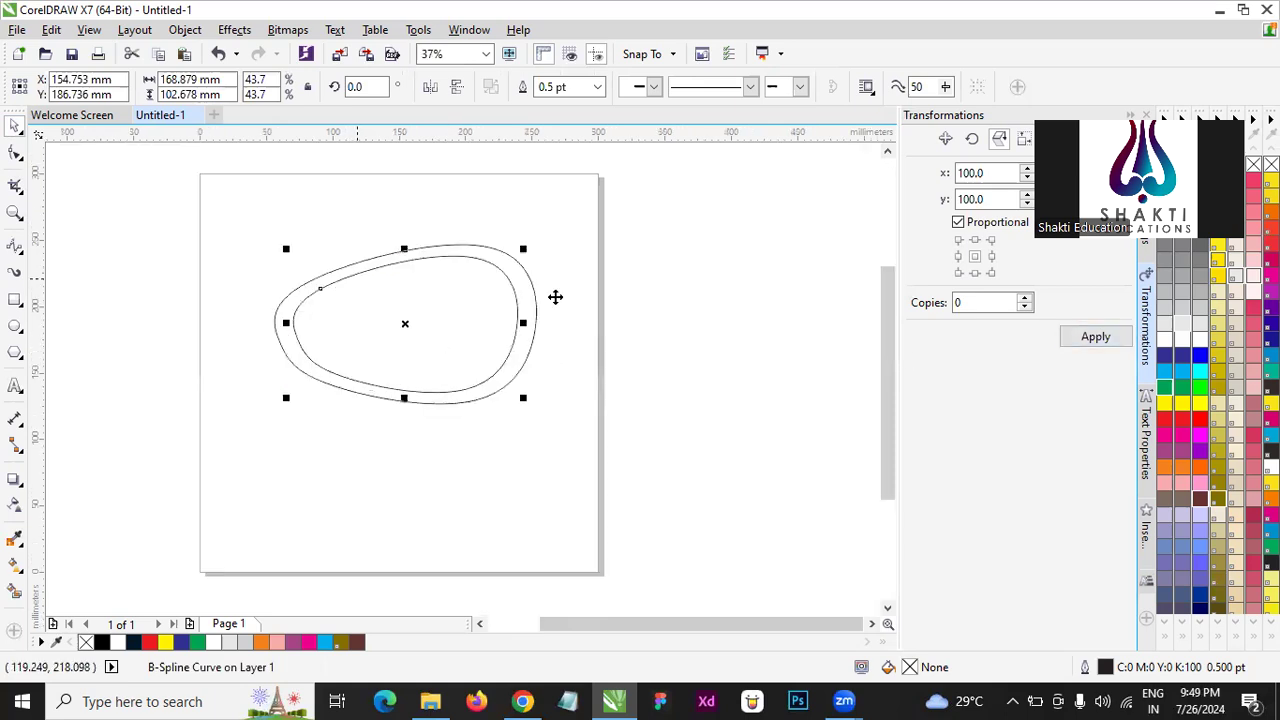
{"action": "left_click", "coordinate": [1168, 375]}
- Fill the outer B-spline shape with dark blue
{"action": "left_click", "coordinate": [475, 255]}
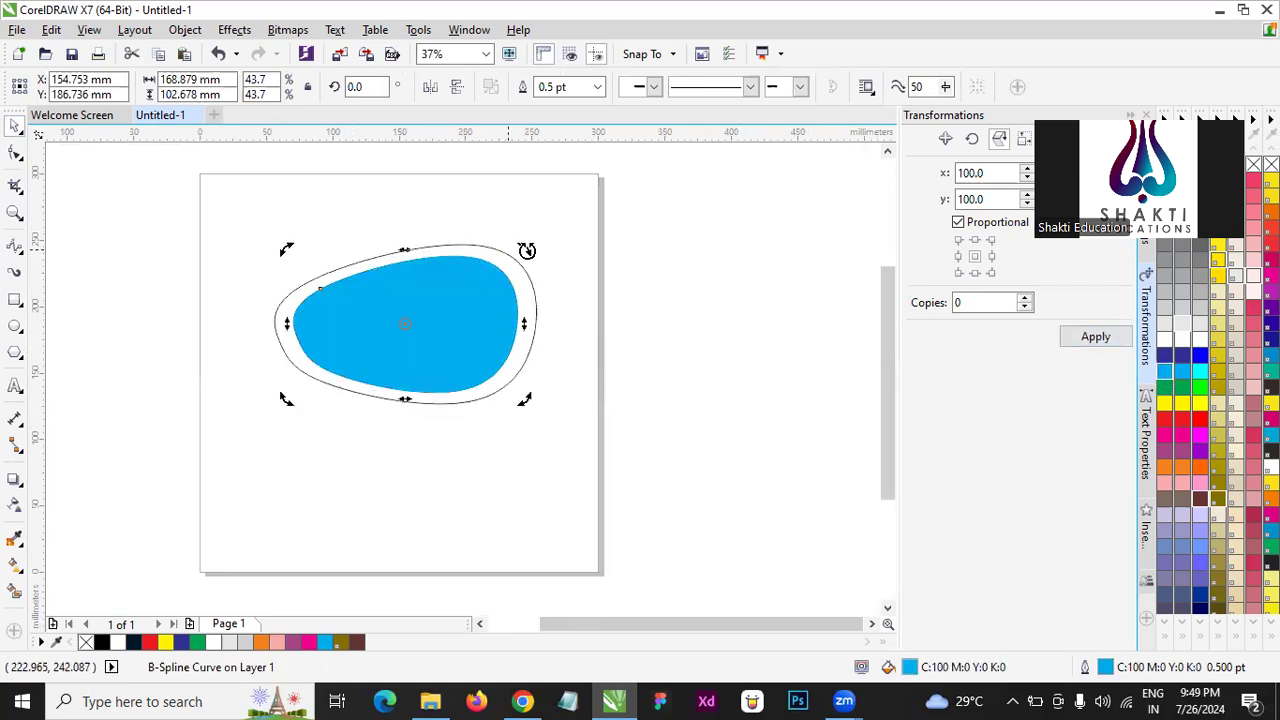
{"action": "left_click", "coordinate": [478, 253]}
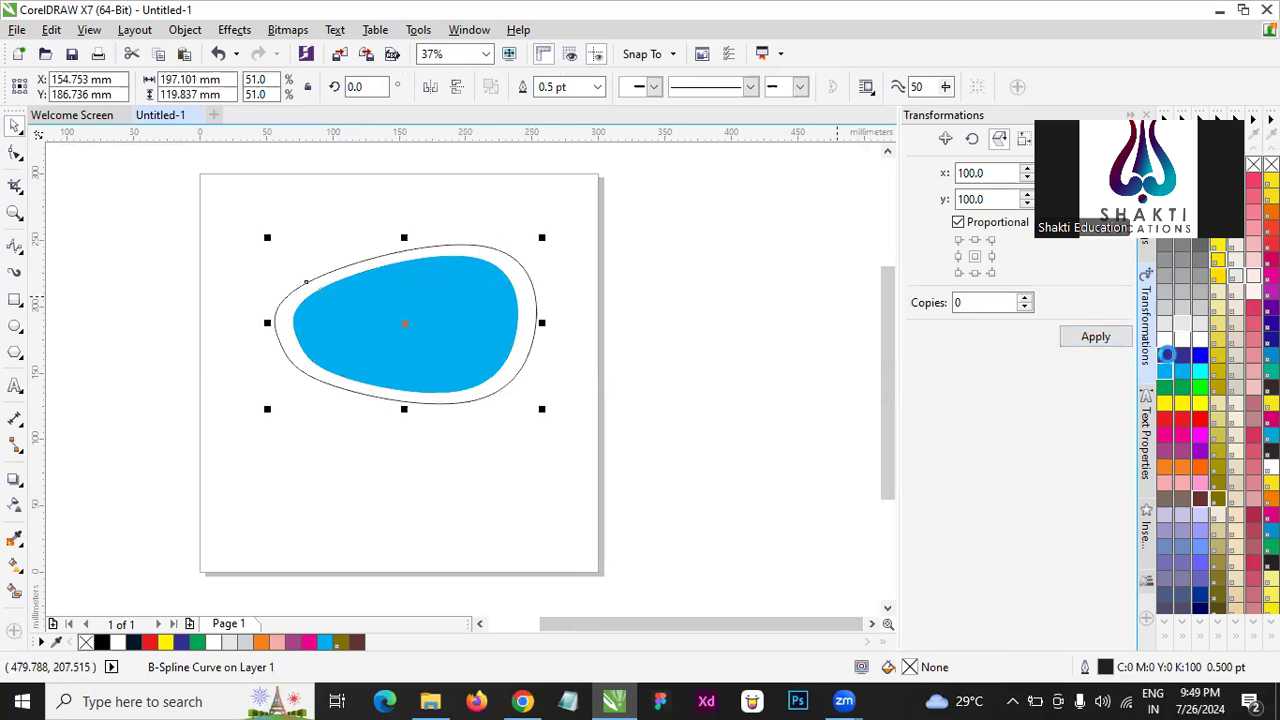
{"action": "left_click", "coordinate": [1166, 354]}
{"action": "left_click", "coordinate": [766, 456]}
- Scale both nested shapes together to about 114 by 69 mm and move them to the page's upper-right area
{"action": "left_click_drag", "start_coordinate": [771, 449], "coordinate": [181, 218]}
{"action": "left_click_drag", "start_coordinate": [269, 410], "coordinate": [375, 345]}
{"action": "left_click_drag", "start_coordinate": [469, 277], "coordinate": [525, 392]}
{"action": "left_click_drag", "start_coordinate": [501, 265], "coordinate": [501, 265]}
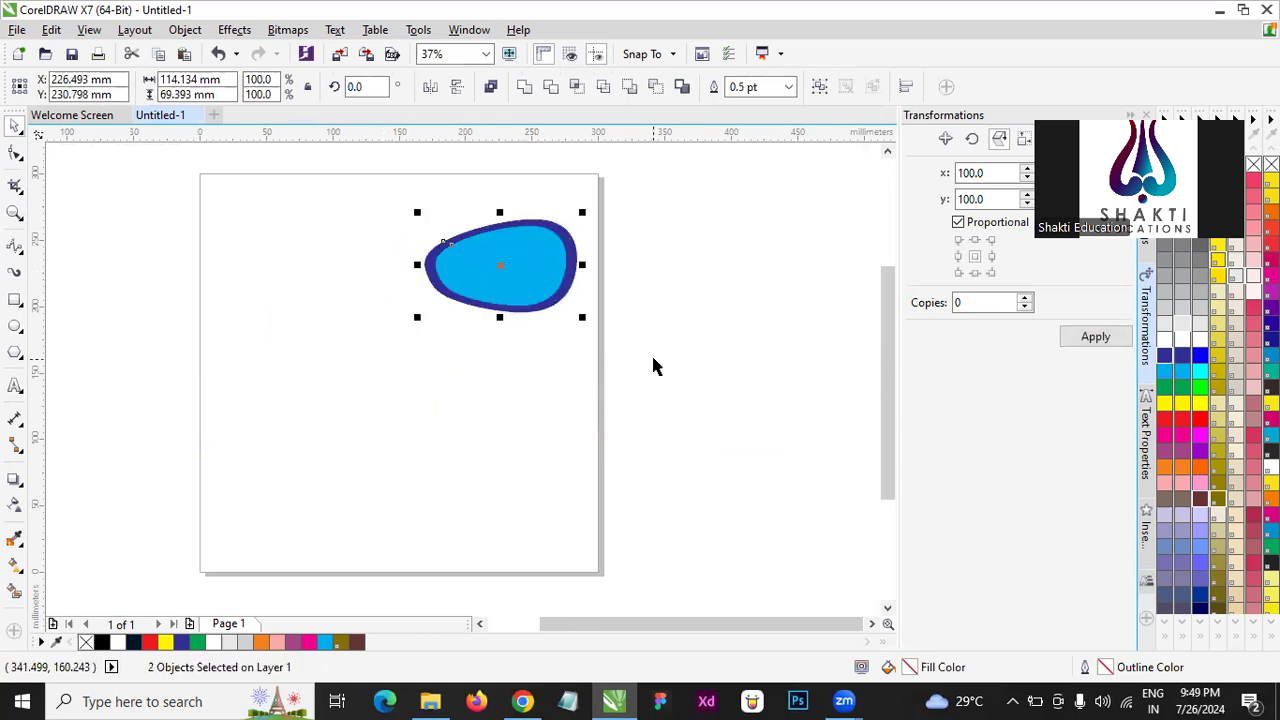
- Delete both nested blue B-spline shapes from the page
{"action": "left_click", "coordinate": [665, 326]}
{"action": "left_click_drag", "start_coordinate": [694, 365], "coordinate": [316, 145]}
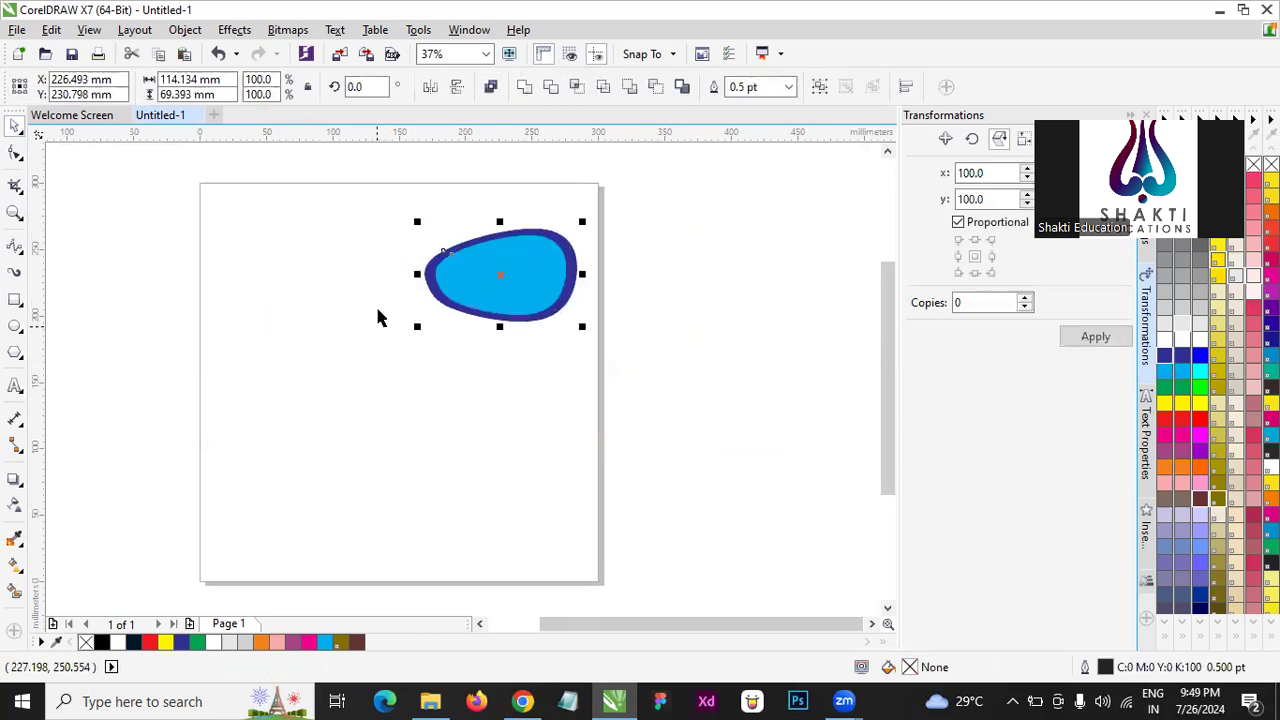
{"action": "key", "text": "Delete"}
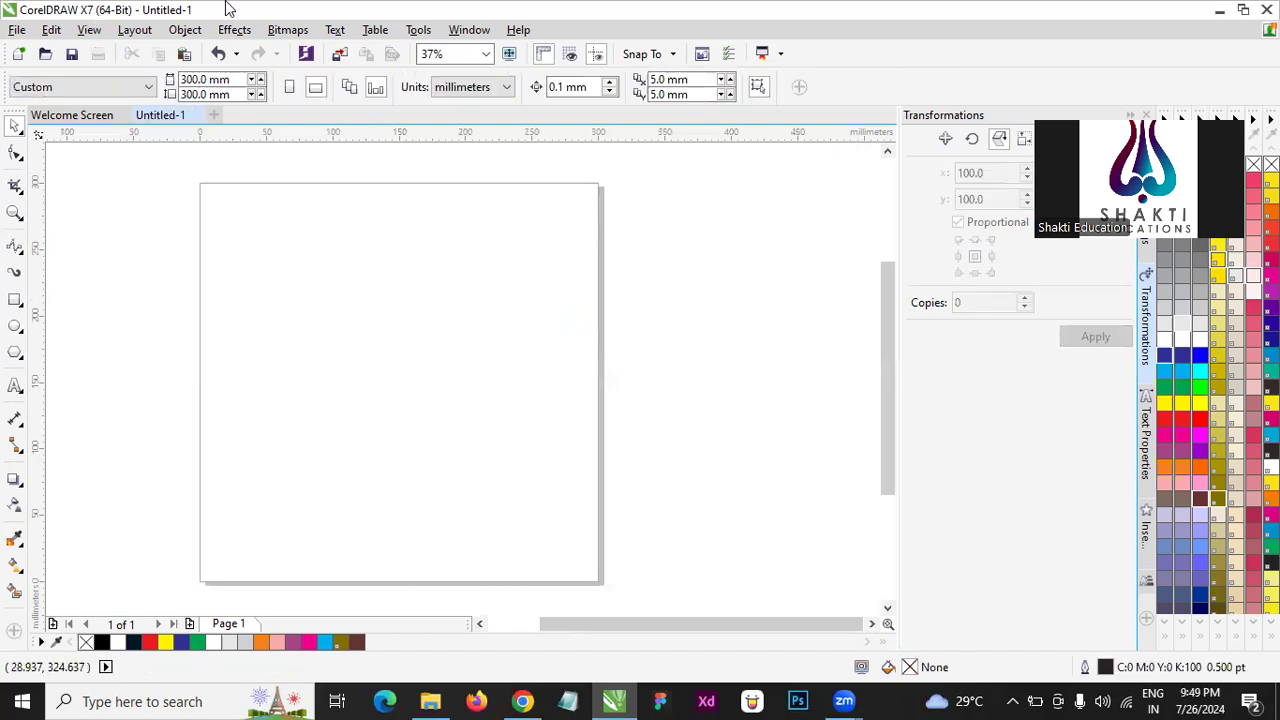
- Draw a near-circular ellipse about 193 by 186 mm near the middle of the page
{"action": "left_click", "coordinate": [20, 305]}
{"action": "left_click", "coordinate": [46, 326]}
{"action": "left_click_drag", "start_coordinate": [278, 250], "coordinate": [533, 498]}
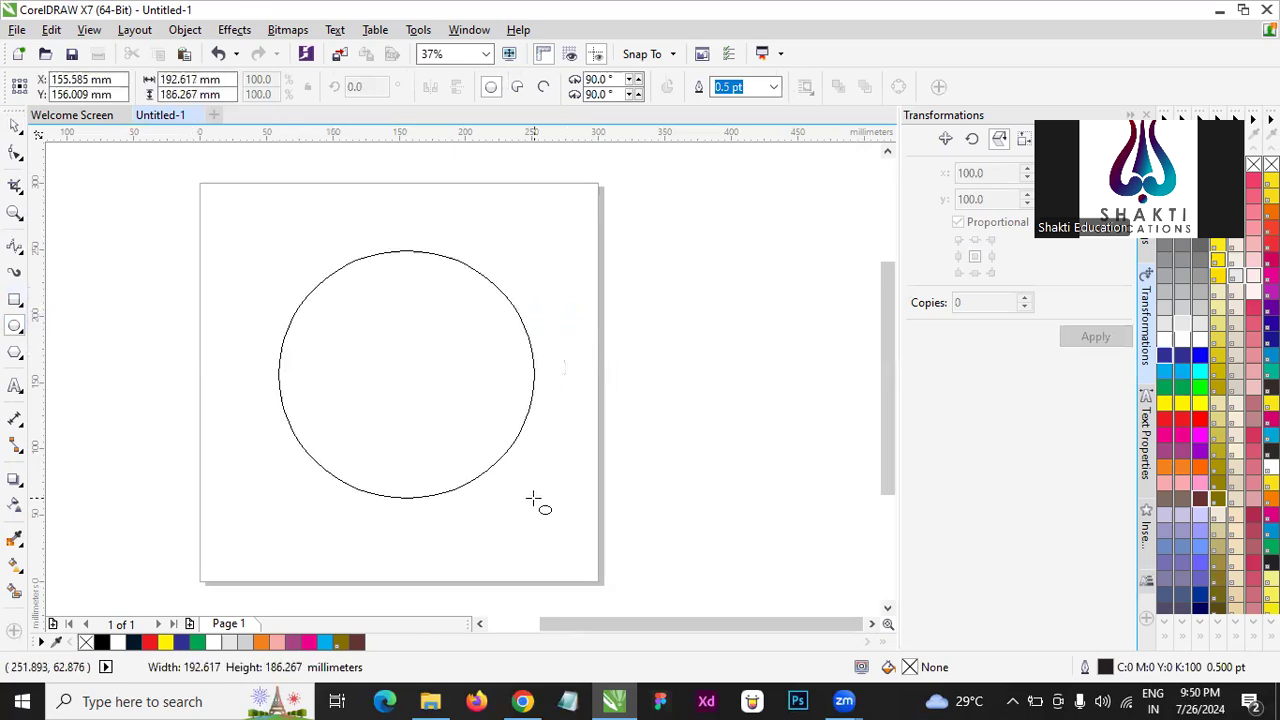
{"action": "key", "text": "space"}
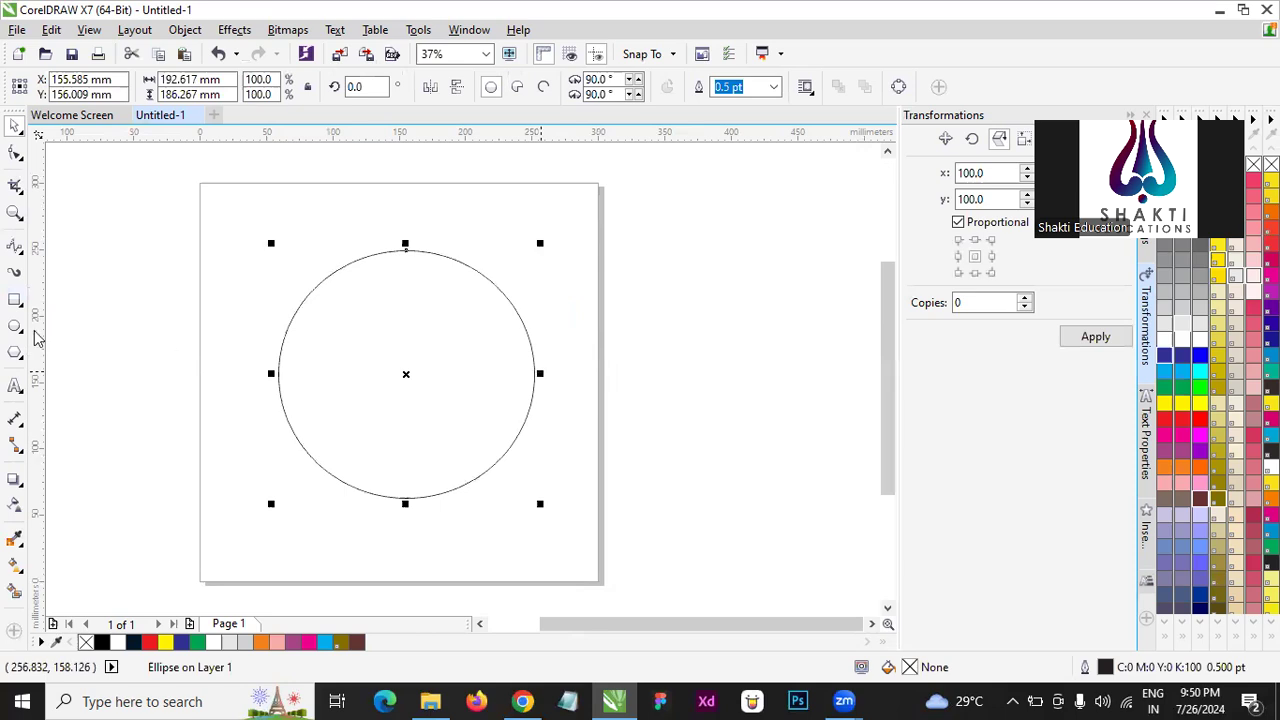
- Cut the ellipse in half horizontally with the Knife tool and delete the lower half
{"action": "left_click", "coordinate": [24, 255]}
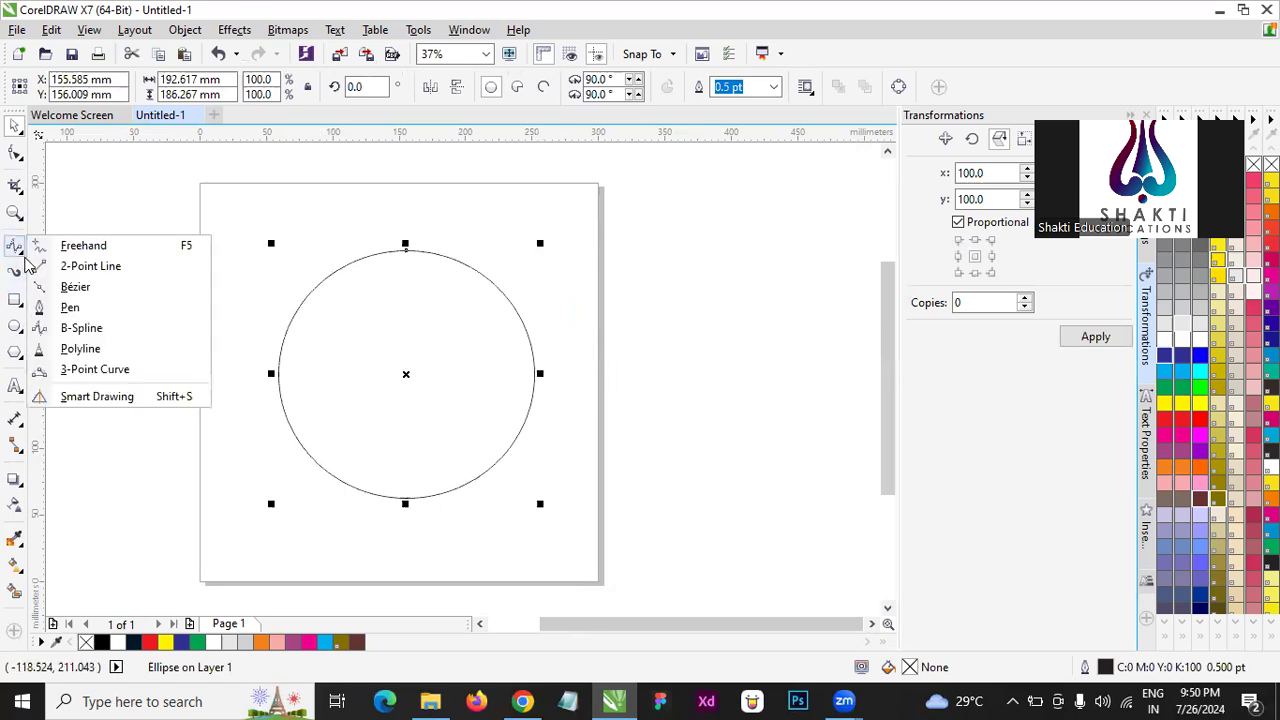
{"action": "left_click", "coordinate": [13, 192]}
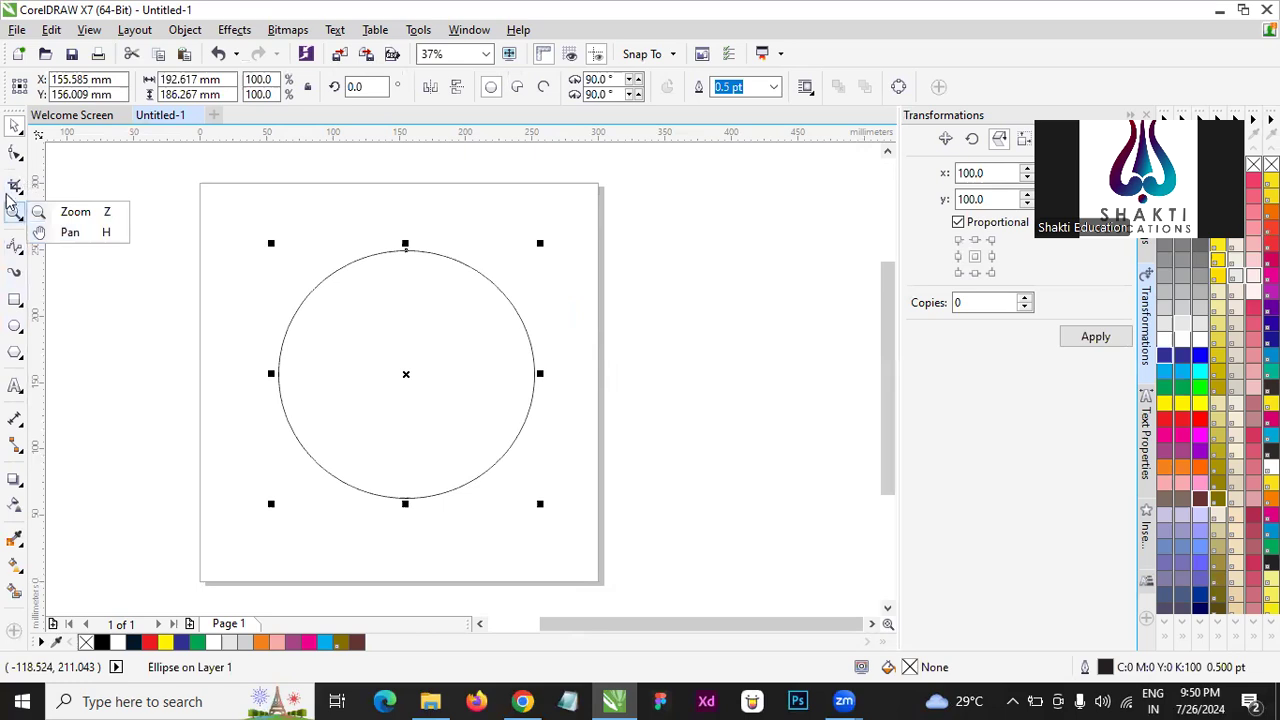
{"action": "left_click", "coordinate": [73, 207]}
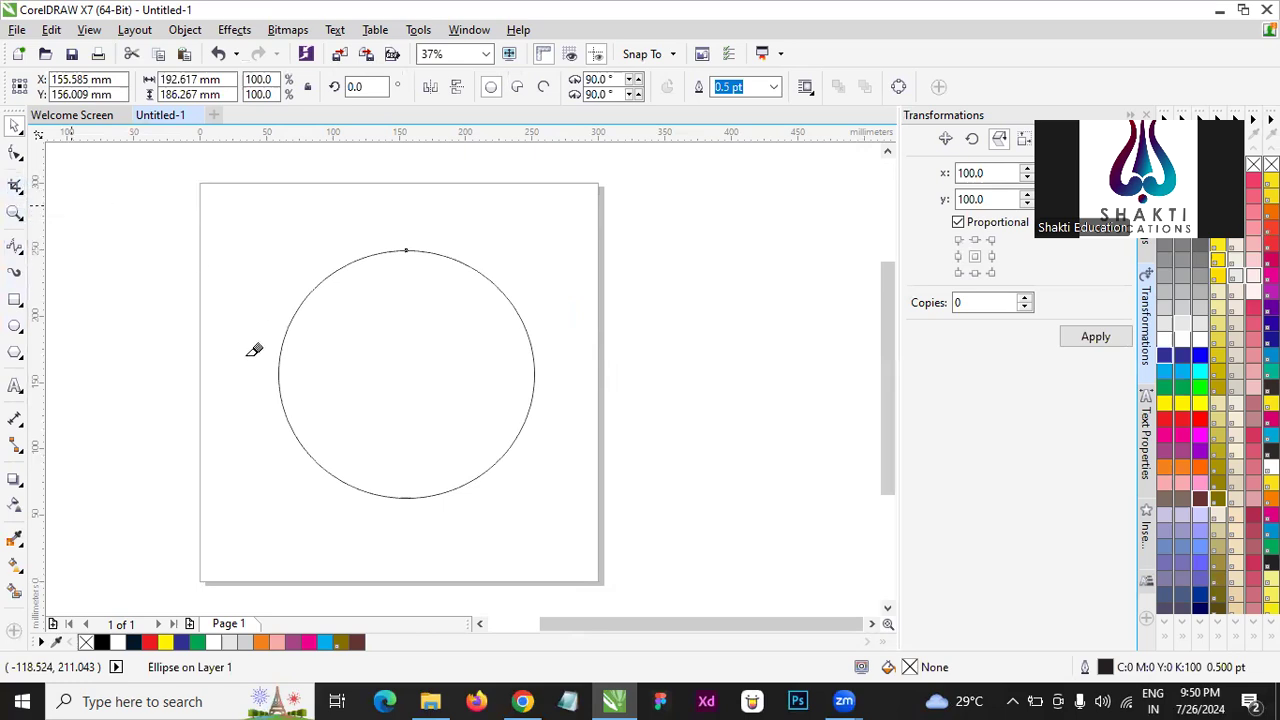
{"action": "left_click", "coordinate": [279, 373]}
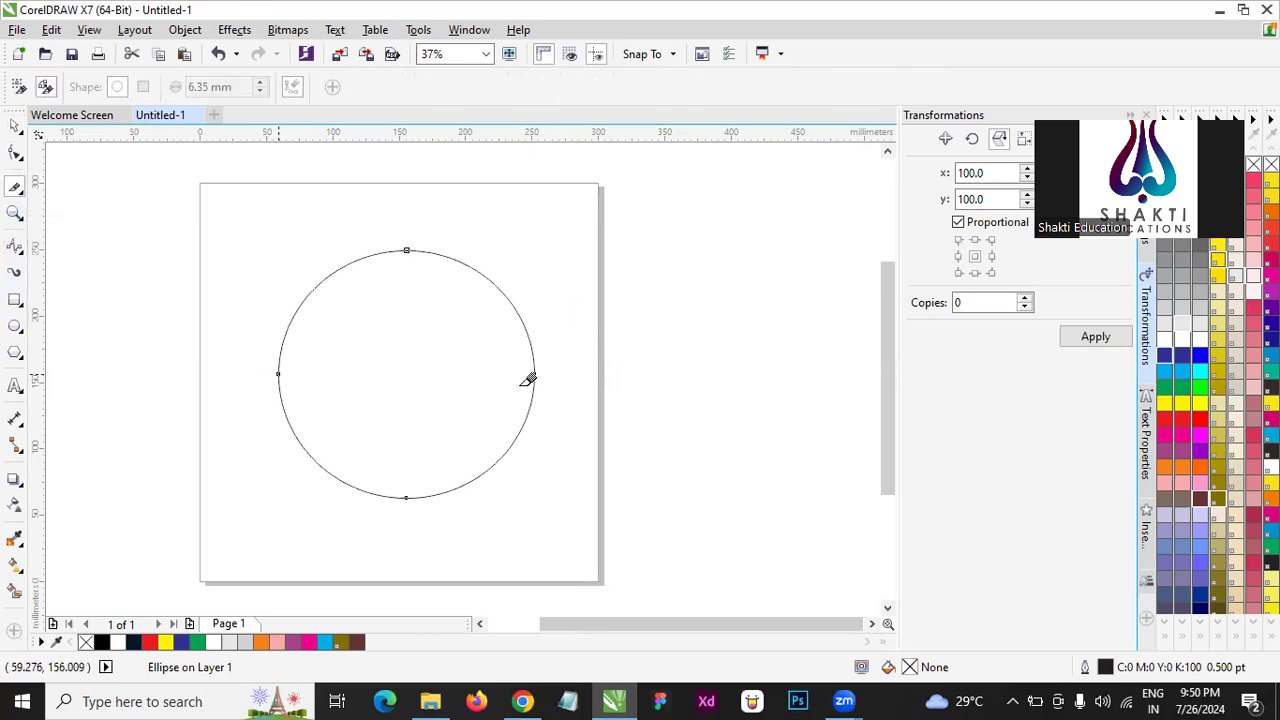
{"action": "left_click", "coordinate": [534, 373]}
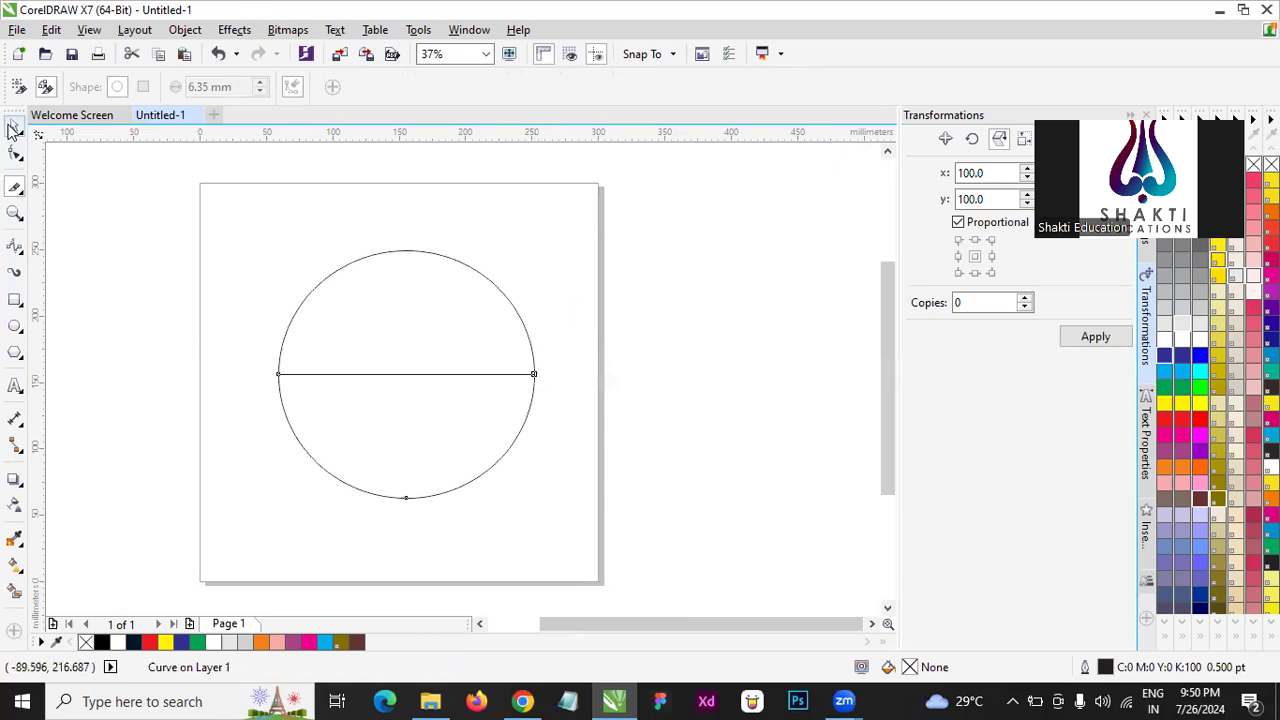
{"action": "left_click", "coordinate": [15, 125]}
{"action": "key", "text": "Delete"}
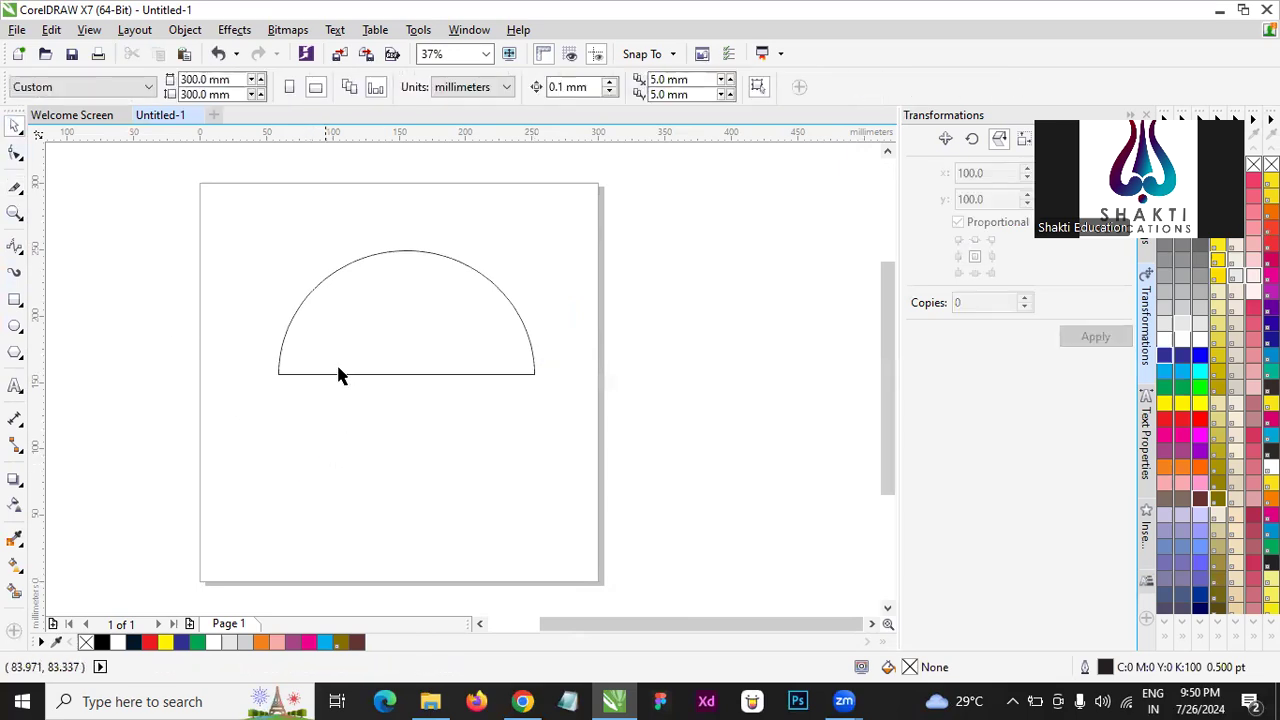
- Flip the remaining half circle vertically so its flat side is on top
{"action": "left_click", "coordinate": [338, 372]}
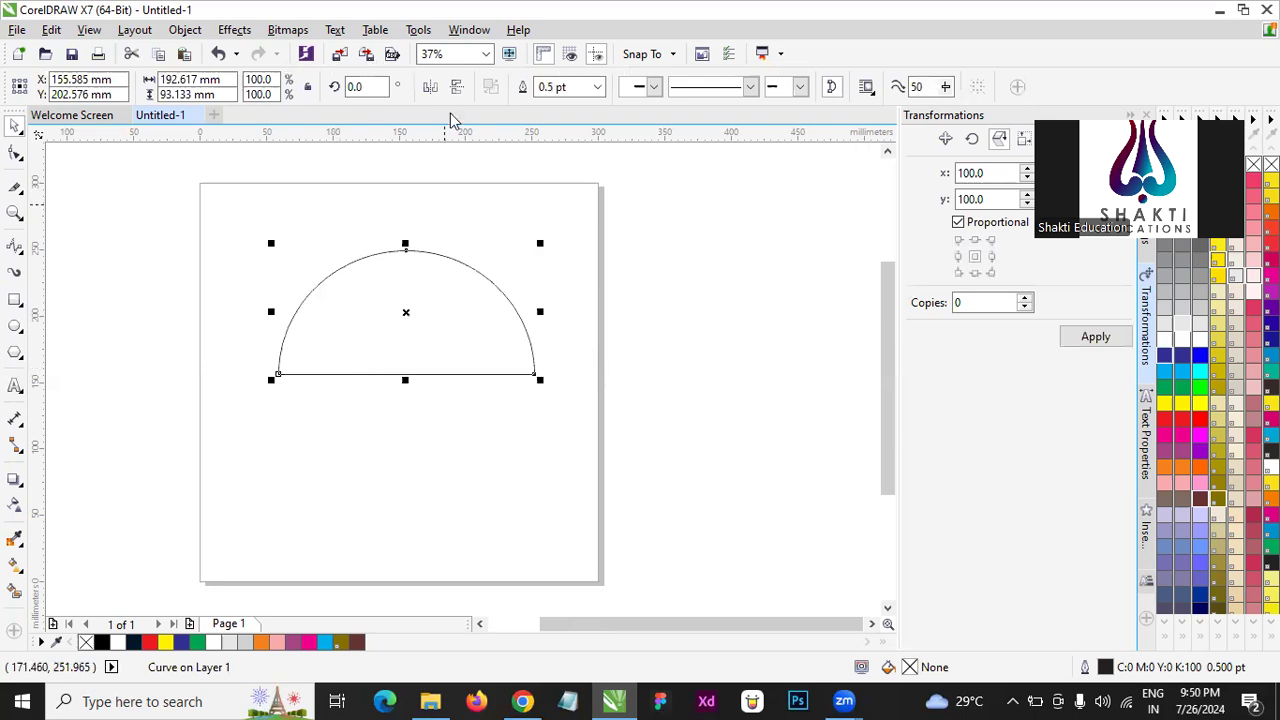
{"action": "left_click", "coordinate": [457, 88]}
{"action": "left_click", "coordinate": [458, 89]}
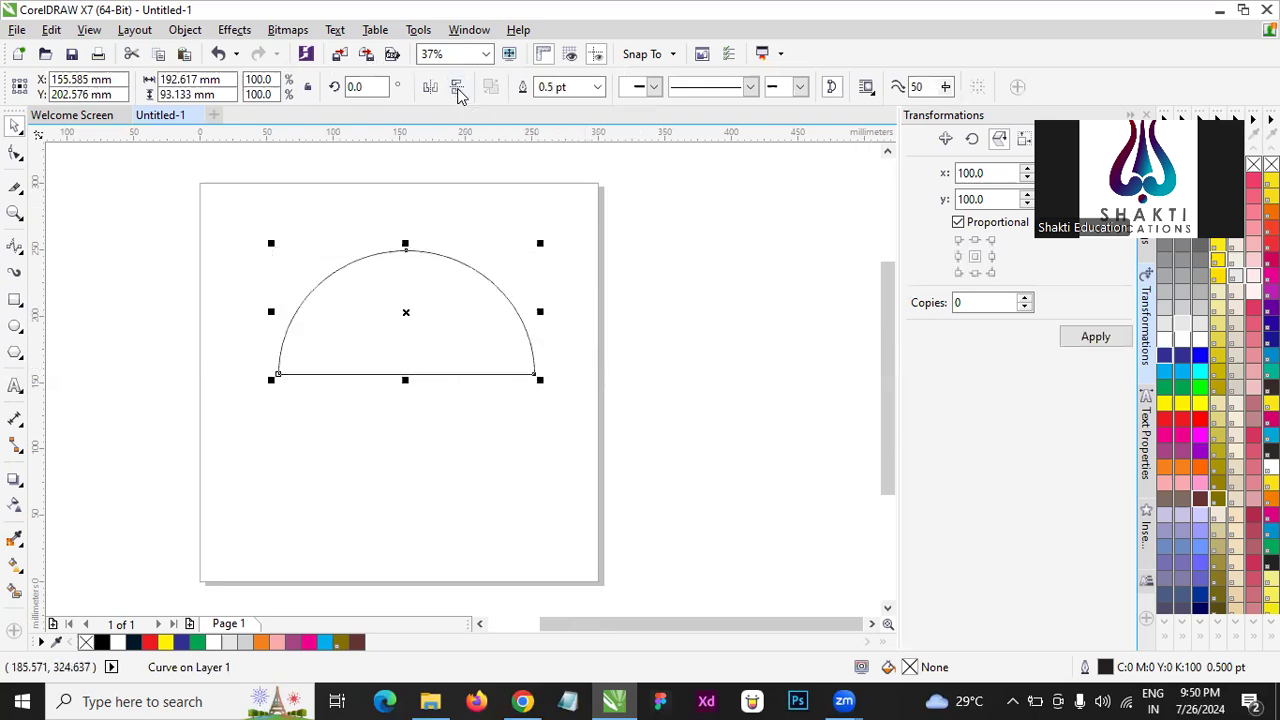
{"action": "left_click", "coordinate": [458, 90]}
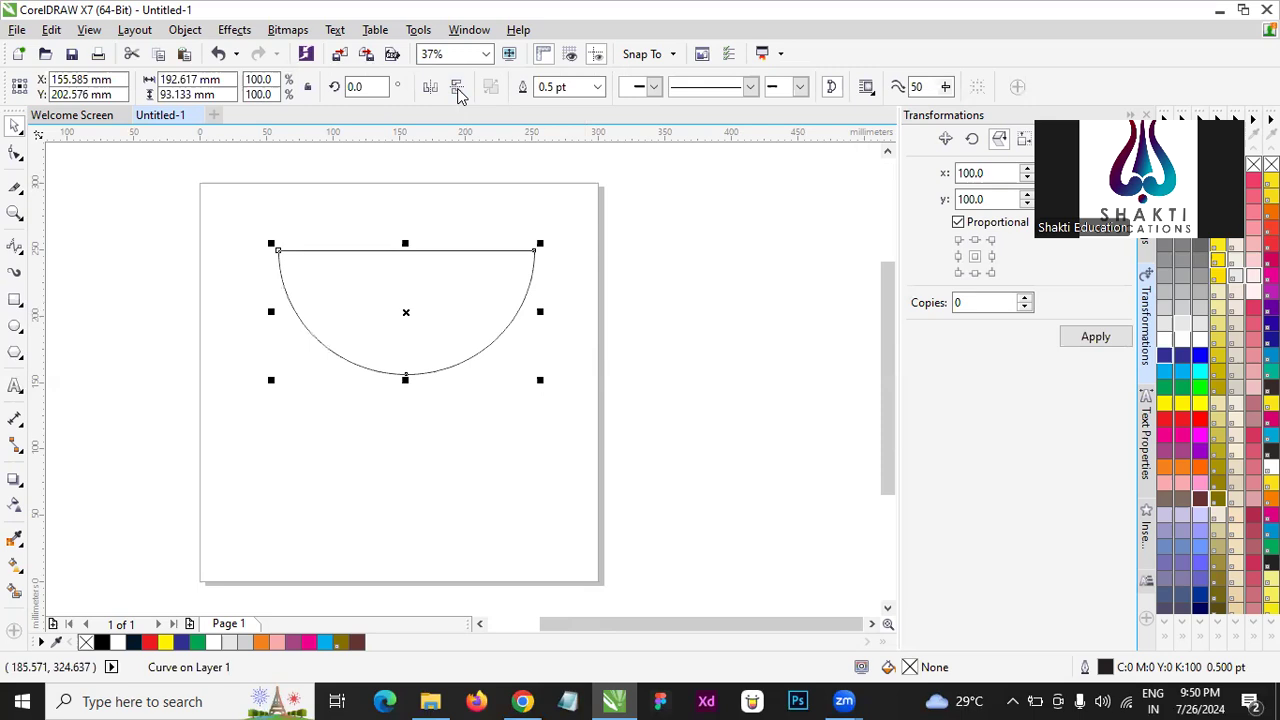
{"action": "left_click", "coordinate": [457, 89]}
{"action": "left_click", "coordinate": [458, 90]}
- Enlarge the half circle to about 297 by 144 mm along the page's upper edge and give it green fill and outline
{"action": "left_click_drag", "start_coordinate": [383, 306], "coordinate": [306, 240]}
{"action": "left_click_drag", "start_coordinate": [463, 313], "coordinate": [601, 421]}
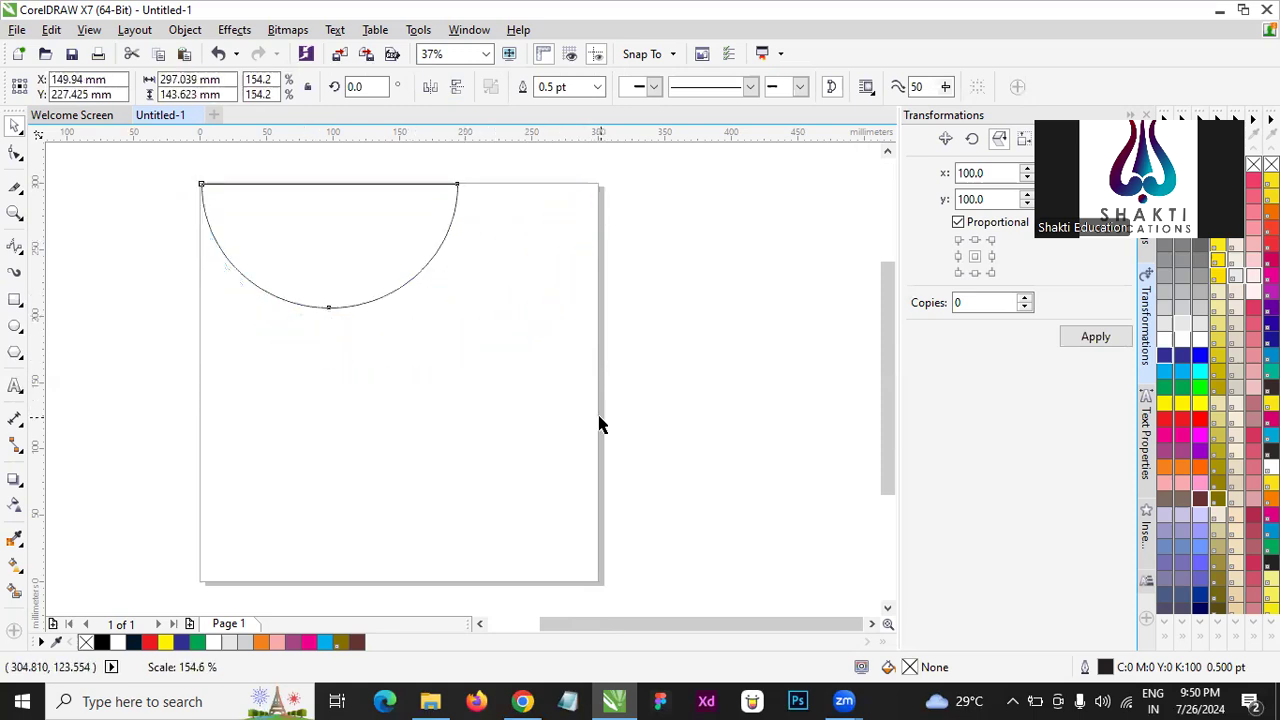
{"action": "left_click", "coordinate": [1182, 387]}
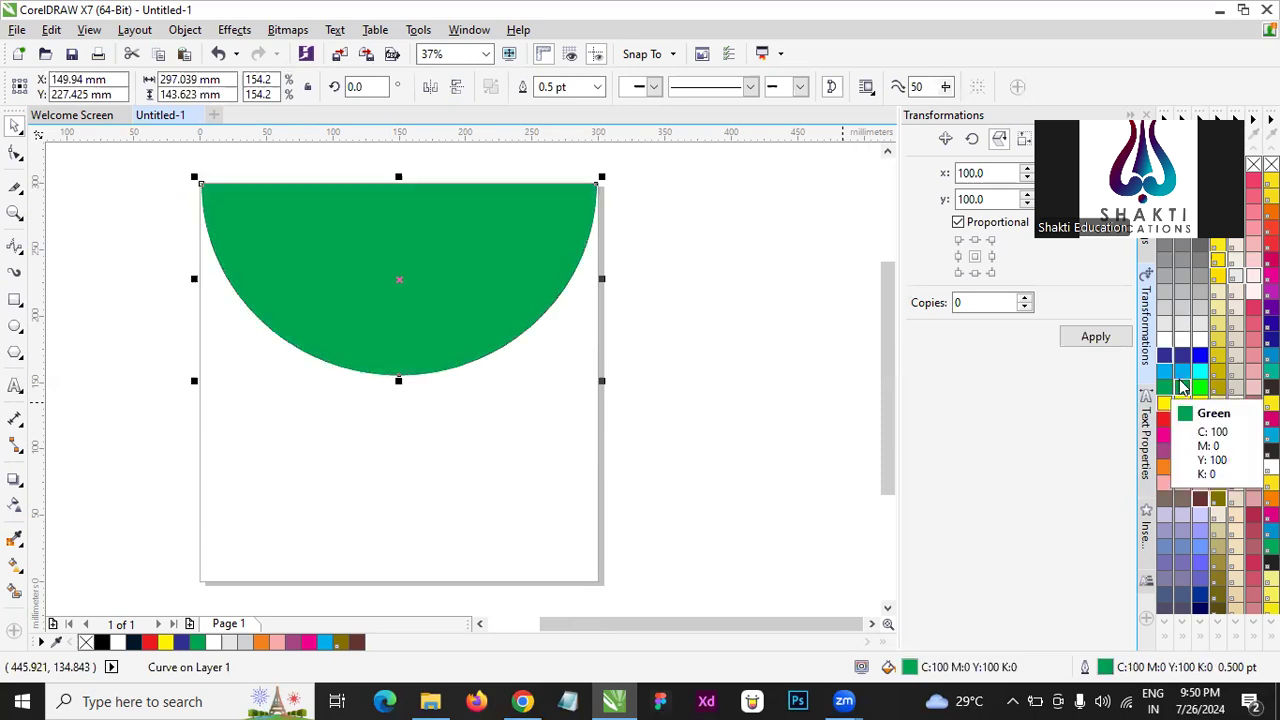
{"action": "left_click", "coordinate": [460, 420]}
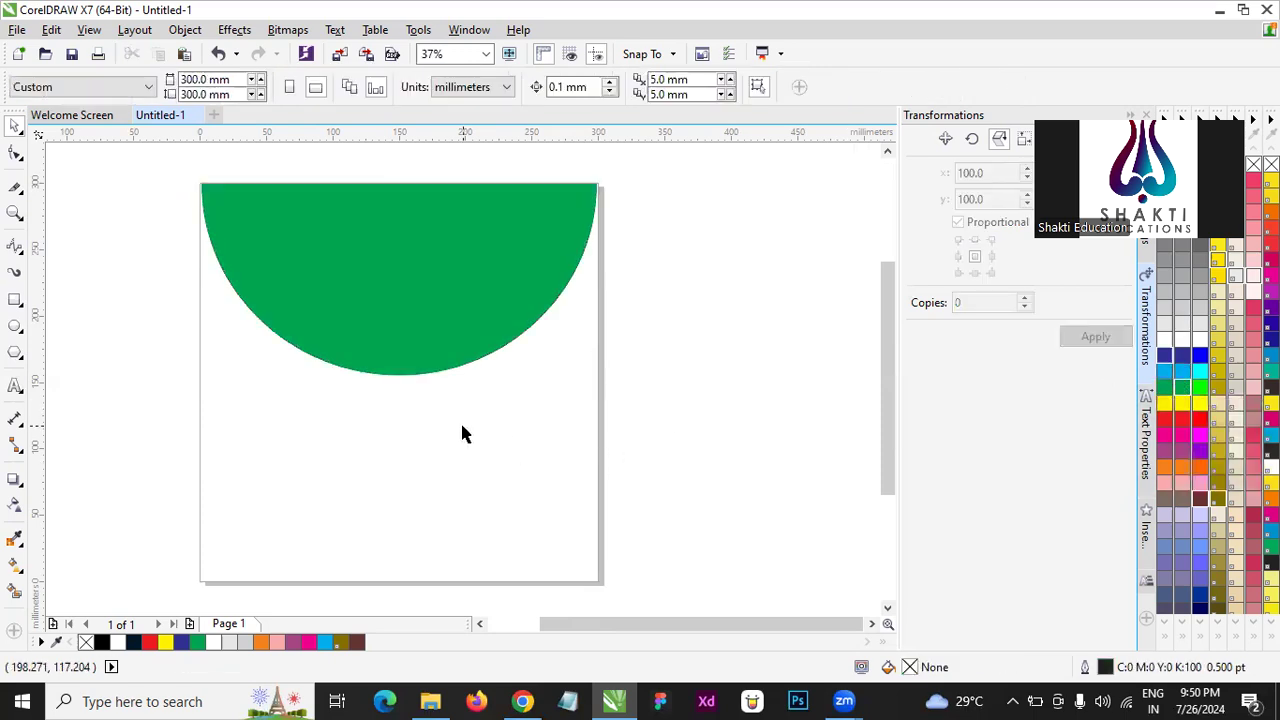
- Narrow the green half circle to about 286 mm from both sides and reduce its height to about 128 mm
{"action": "left_click", "coordinate": [484, 300]}
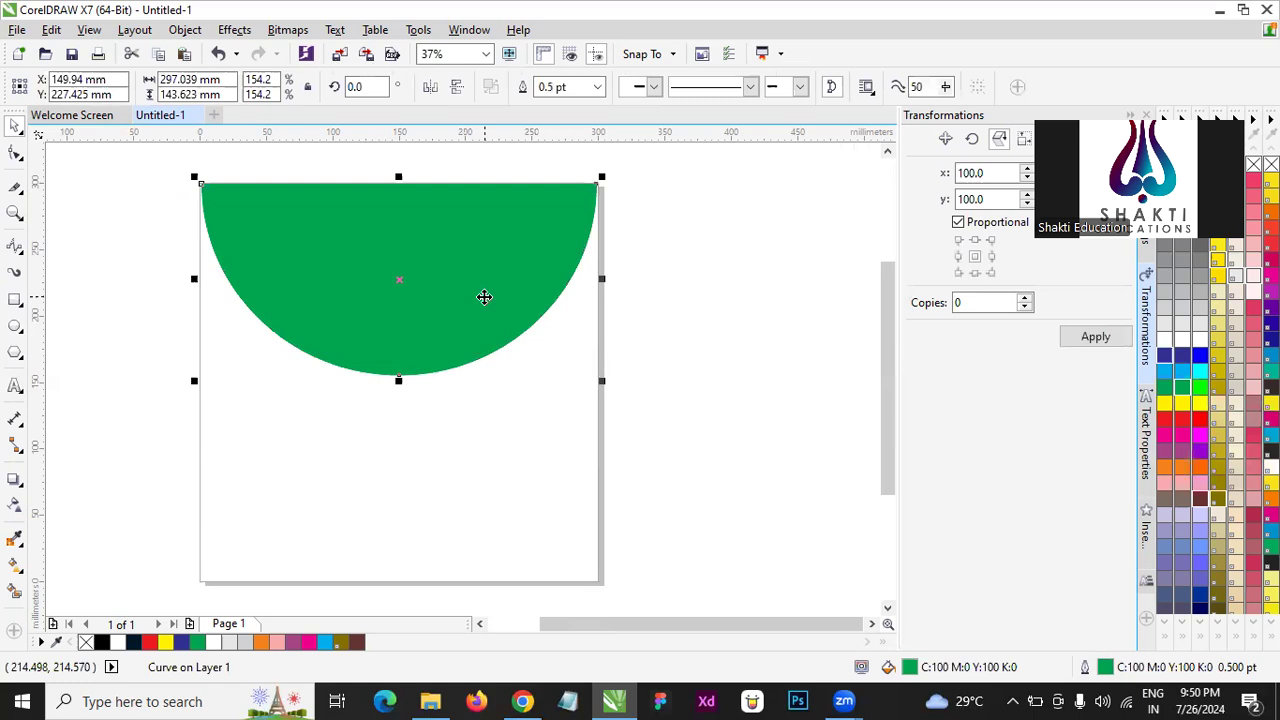
{"action": "left_click_drag", "start_coordinate": [193, 277], "coordinate": [199, 277]}
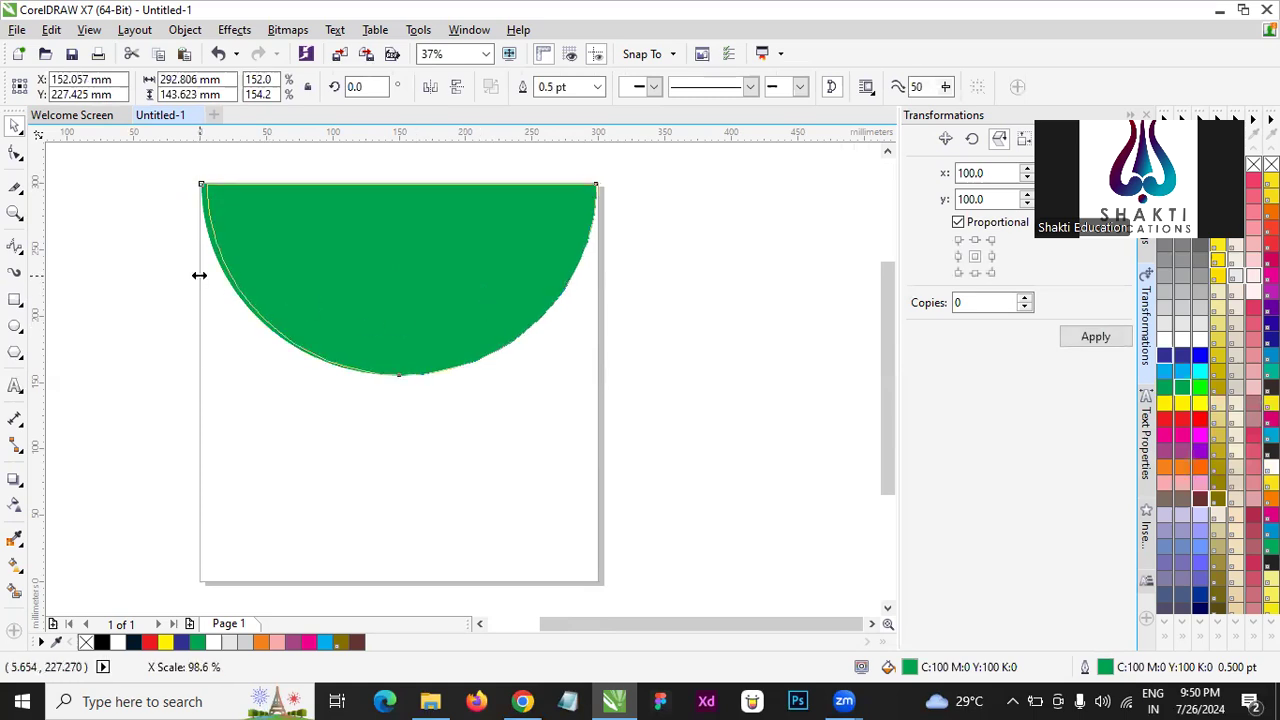
{"action": "left_click_drag", "start_coordinate": [602, 282], "coordinate": [594, 281]}
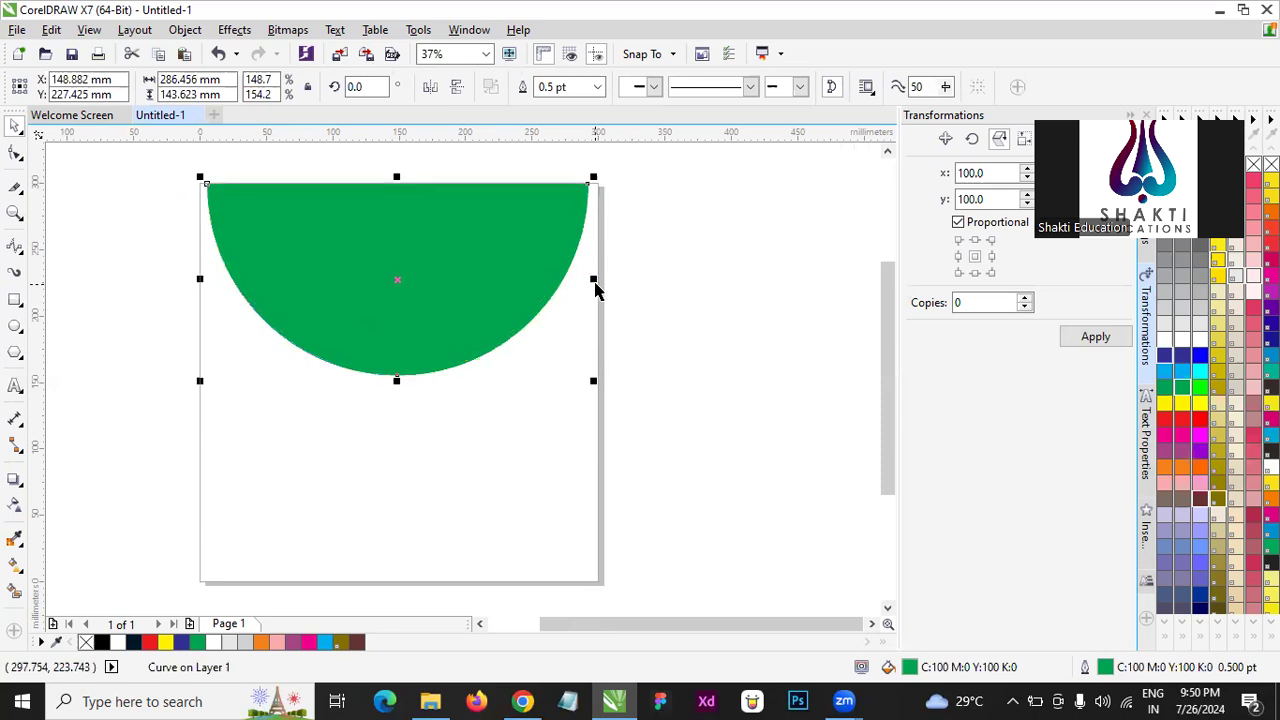
{"action": "left_click_drag", "start_coordinate": [396, 381], "coordinate": [427, 305]}
- Set the half circle's outline to 4 pt, colouring it yellow first and blue second
{"action": "scroll", "coordinate": [437, 340], "scroll_direction": "up", "scroll_amount": 2}
{"action": "scroll", "coordinate": [443, 355], "scroll_direction": "down", "scroll_amount": 5}
{"action": "scroll", "coordinate": [444, 332], "scroll_direction": "up", "scroll_amount": 3}
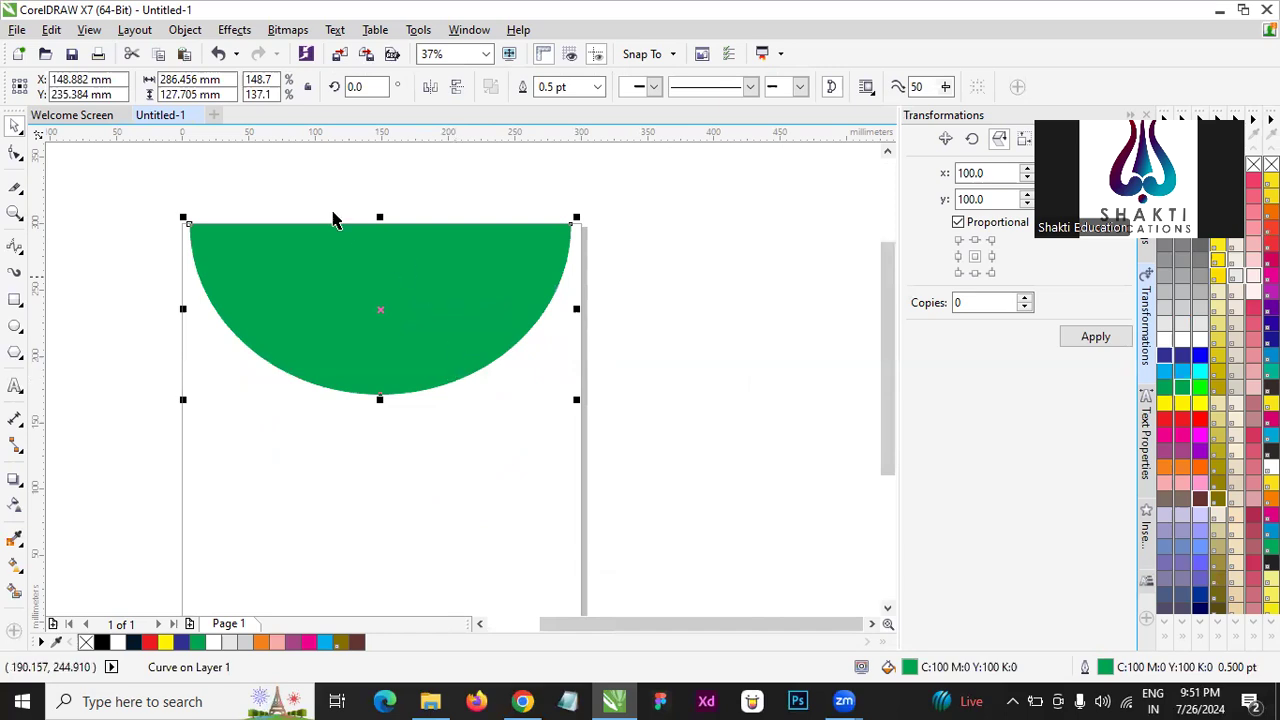
{"action": "scroll", "coordinate": [340, 237], "scroll_direction": "up", "scroll_amount": 2}
{"action": "scroll", "coordinate": [506, 268], "scroll_direction": "down", "scroll_amount": 2}
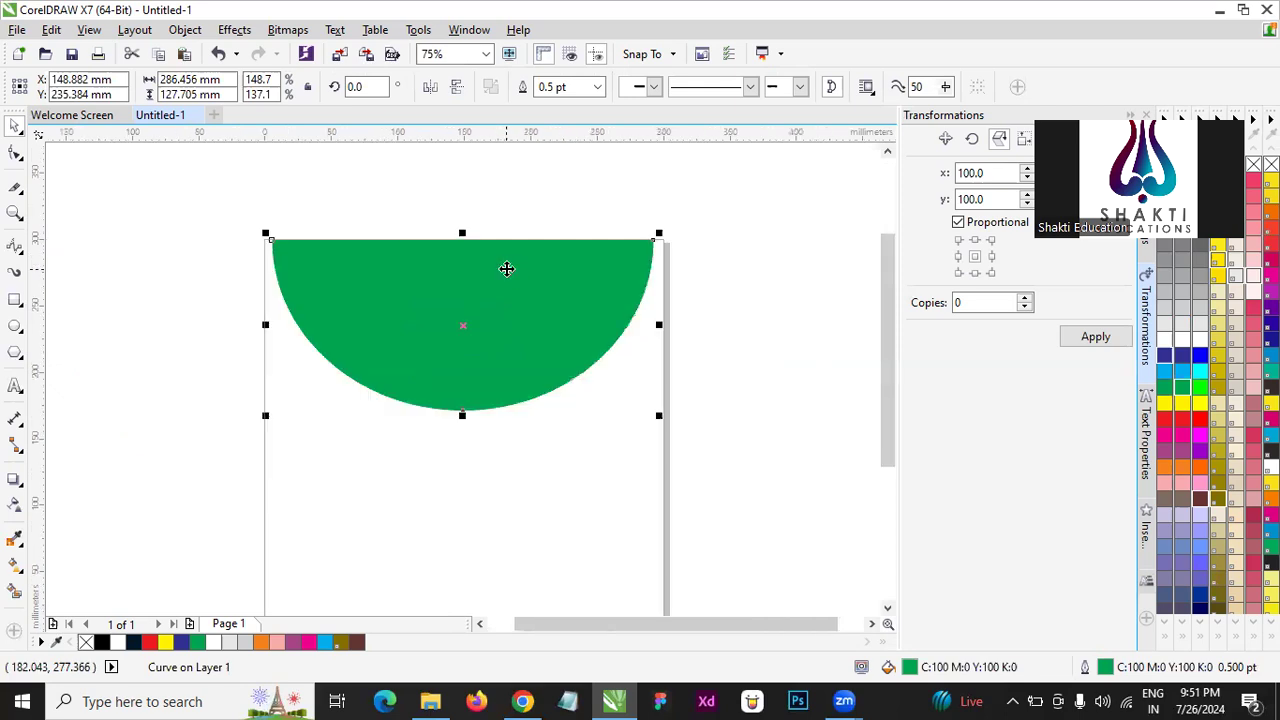
{"action": "left_click", "coordinate": [598, 87]}
{"action": "left_click", "coordinate": [575, 218]}
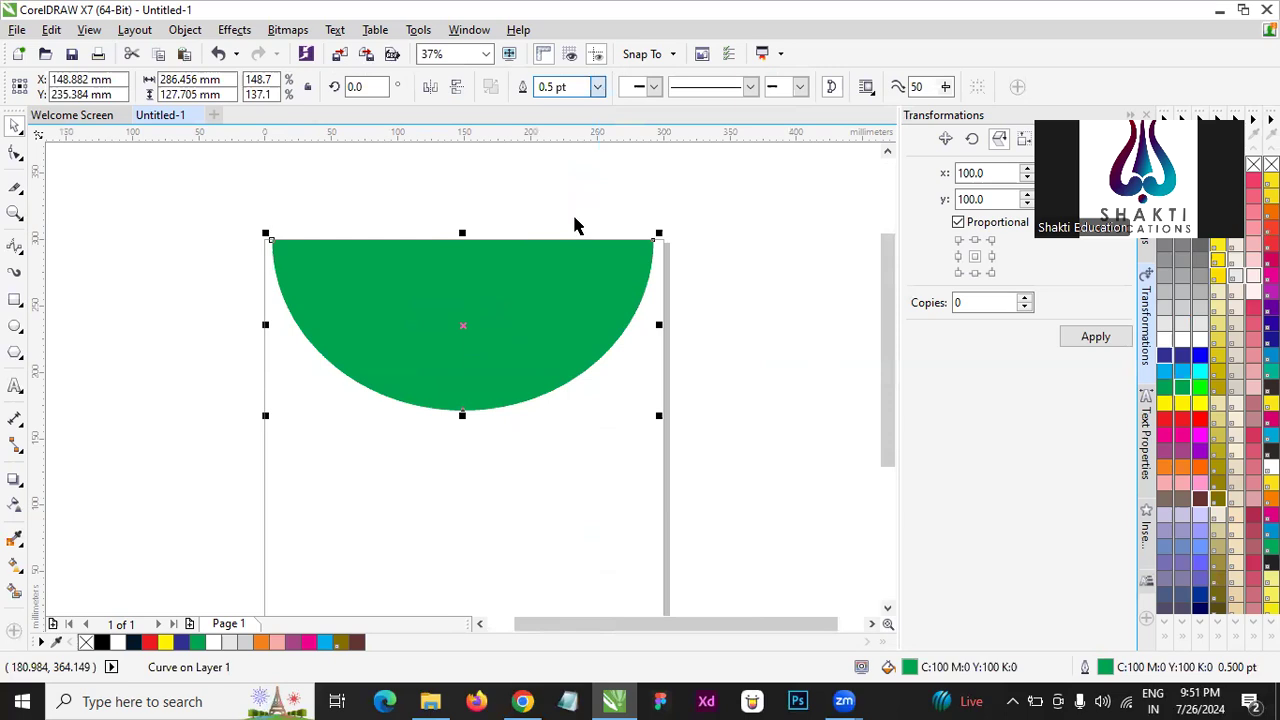
{"action": "right_click", "coordinate": [1163, 405]}
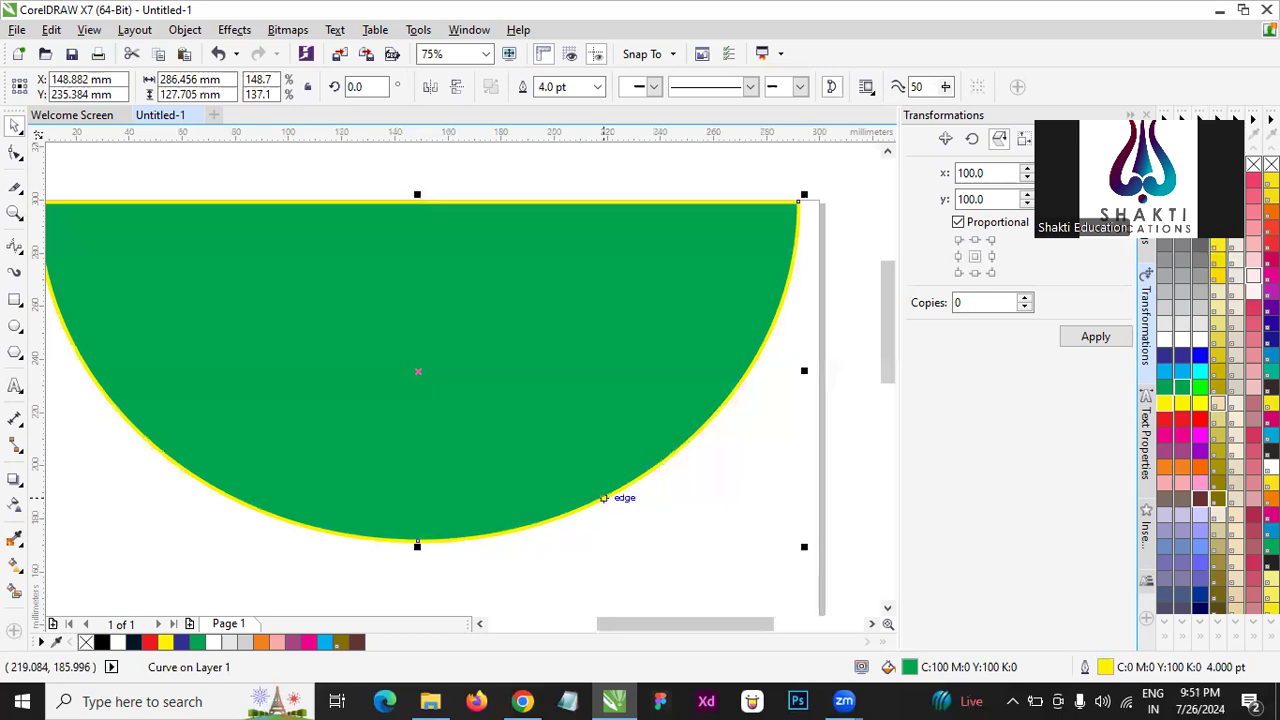
{"action": "right_click", "coordinate": [1164, 358]}
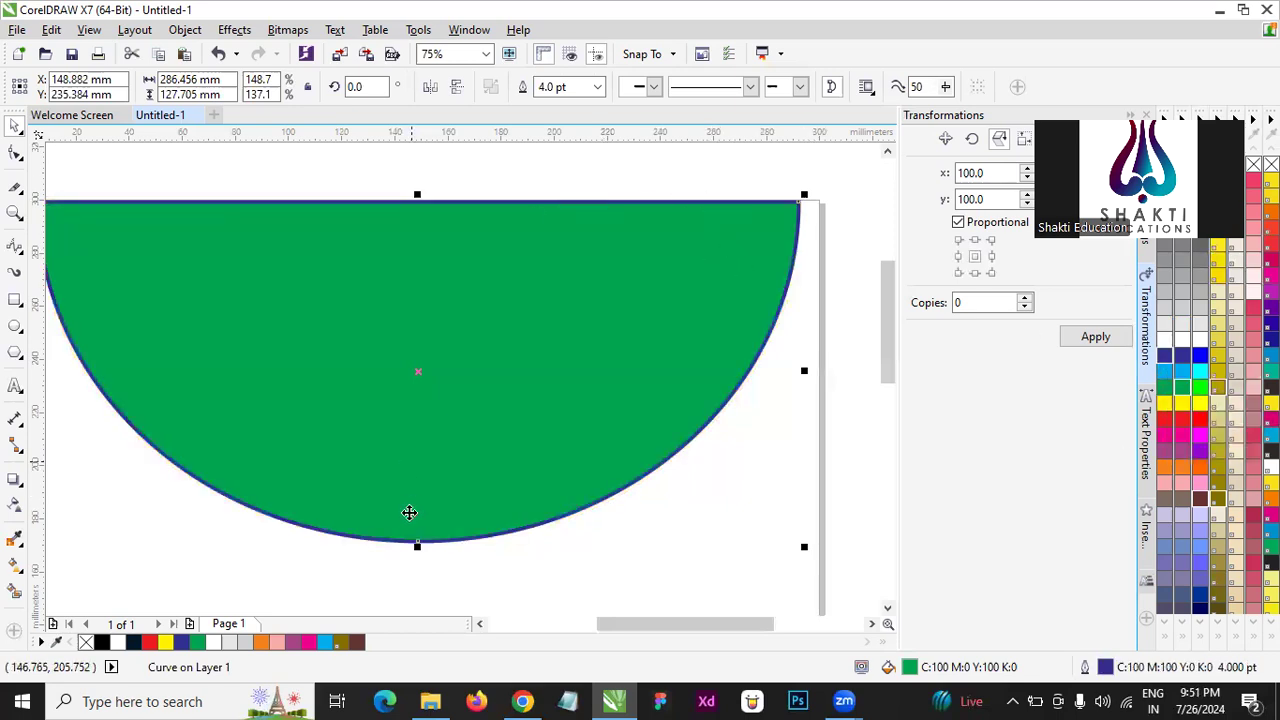
- Remove the outline from the green half circle
{"action": "scroll", "coordinate": [409, 516], "scroll_direction": "up", "scroll_amount": 1}
{"action": "scroll", "coordinate": [478, 404], "scroll_direction": "down", "scroll_amount": 2}
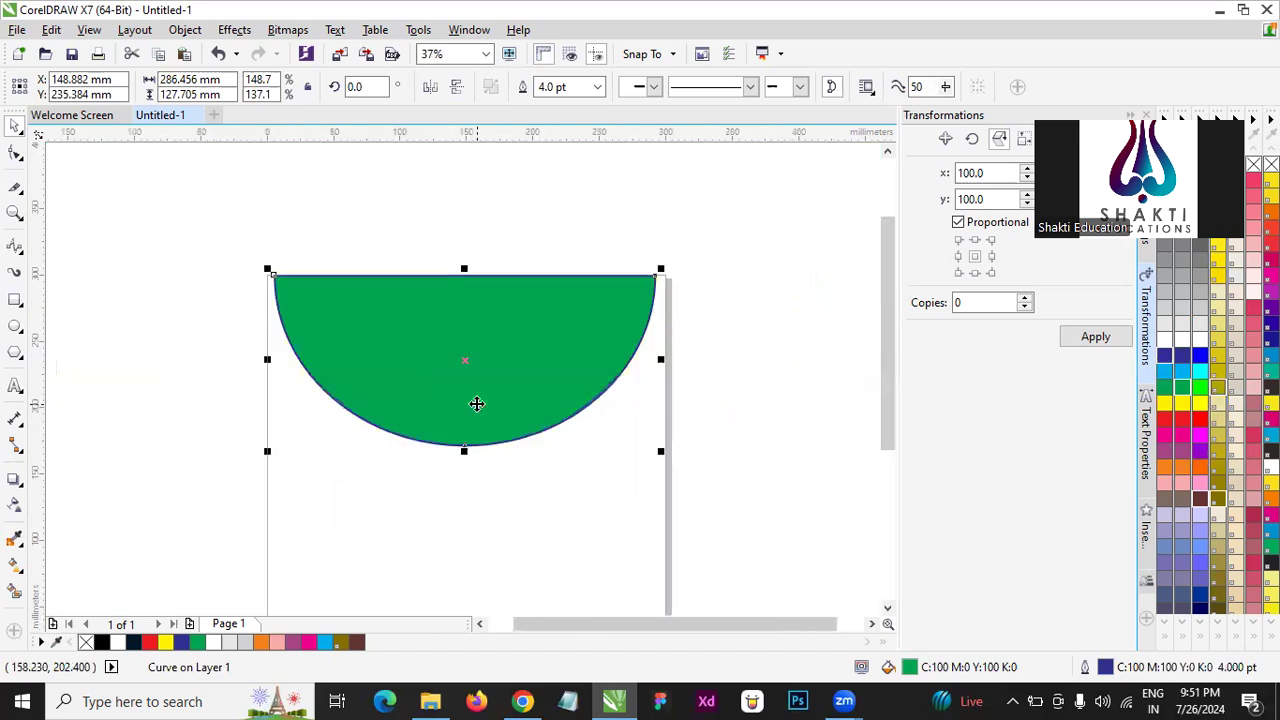
{"action": "left_click", "coordinate": [269, 300]}
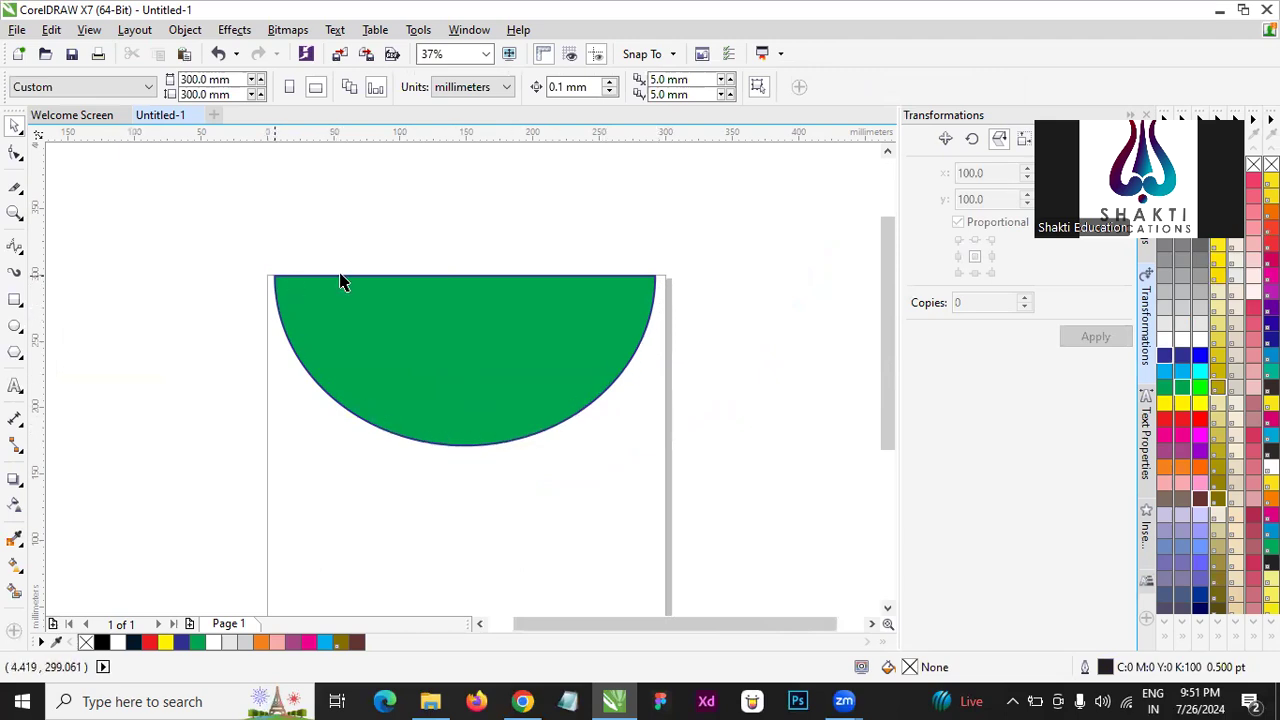
{"action": "left_click", "coordinate": [610, 295]}
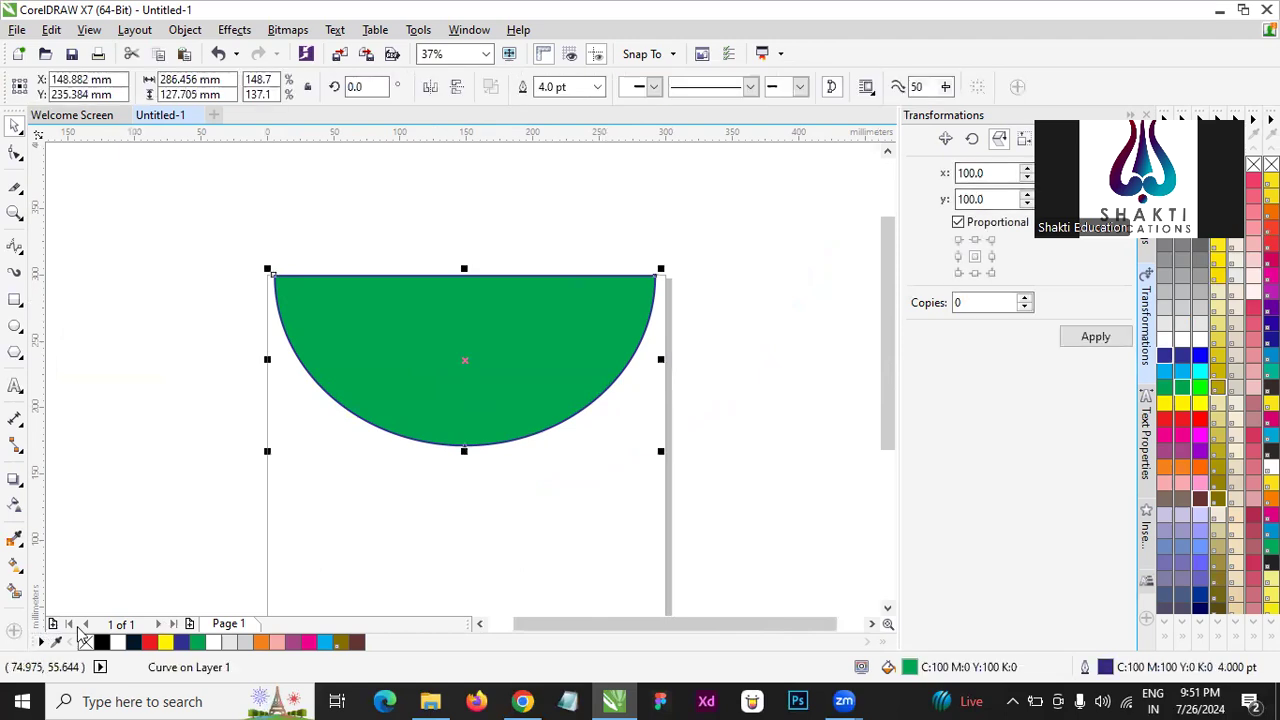
{"action": "right_click", "coordinate": [87, 643]}
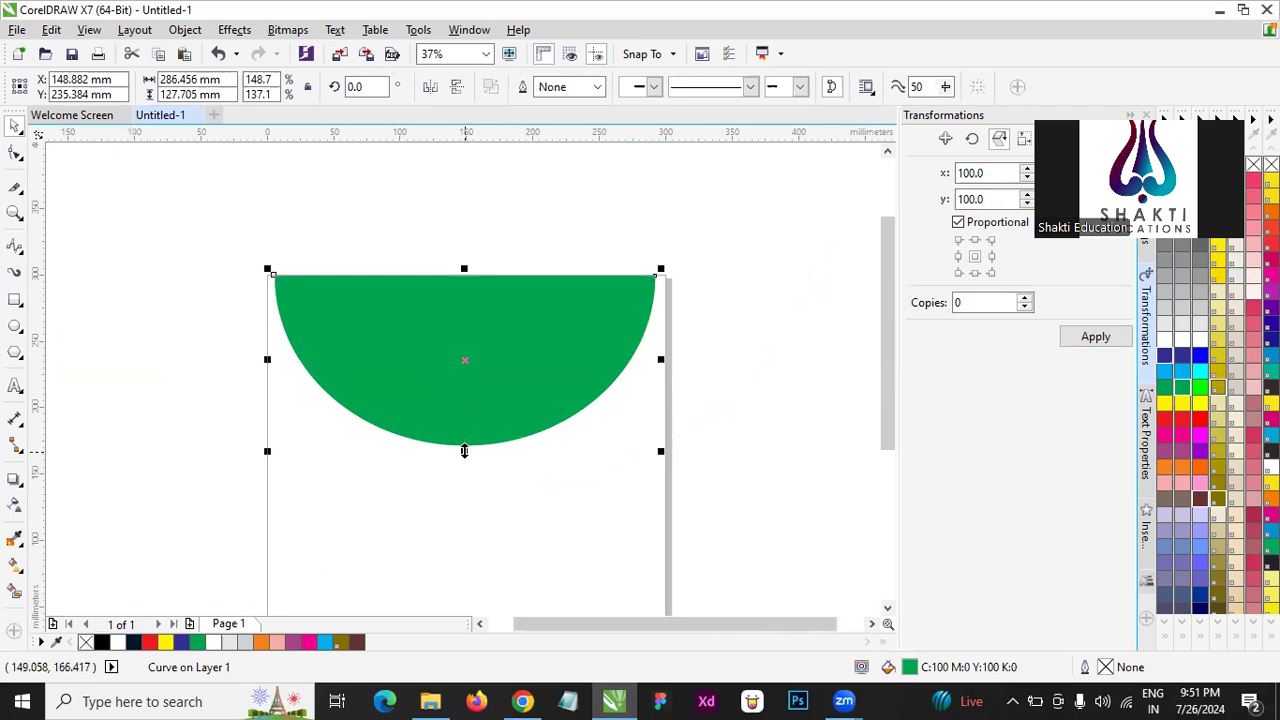
- Create a copy of the half circle stretched downward to about 141 mm high, with blue fill and outline
{"action": "left_click_drag", "start_coordinate": [464, 451], "coordinate": [464, 468]}
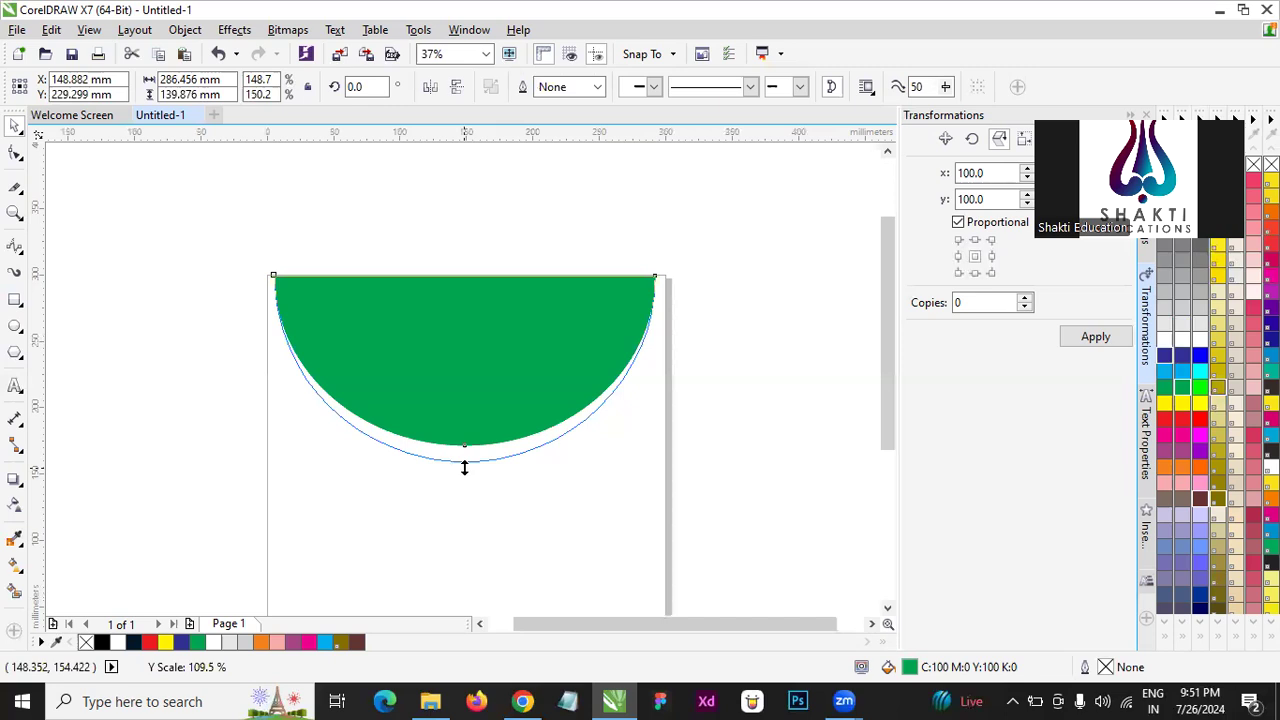
{"action": "left_click_drag", "start_coordinate": [464, 468], "coordinate": [464, 468]}
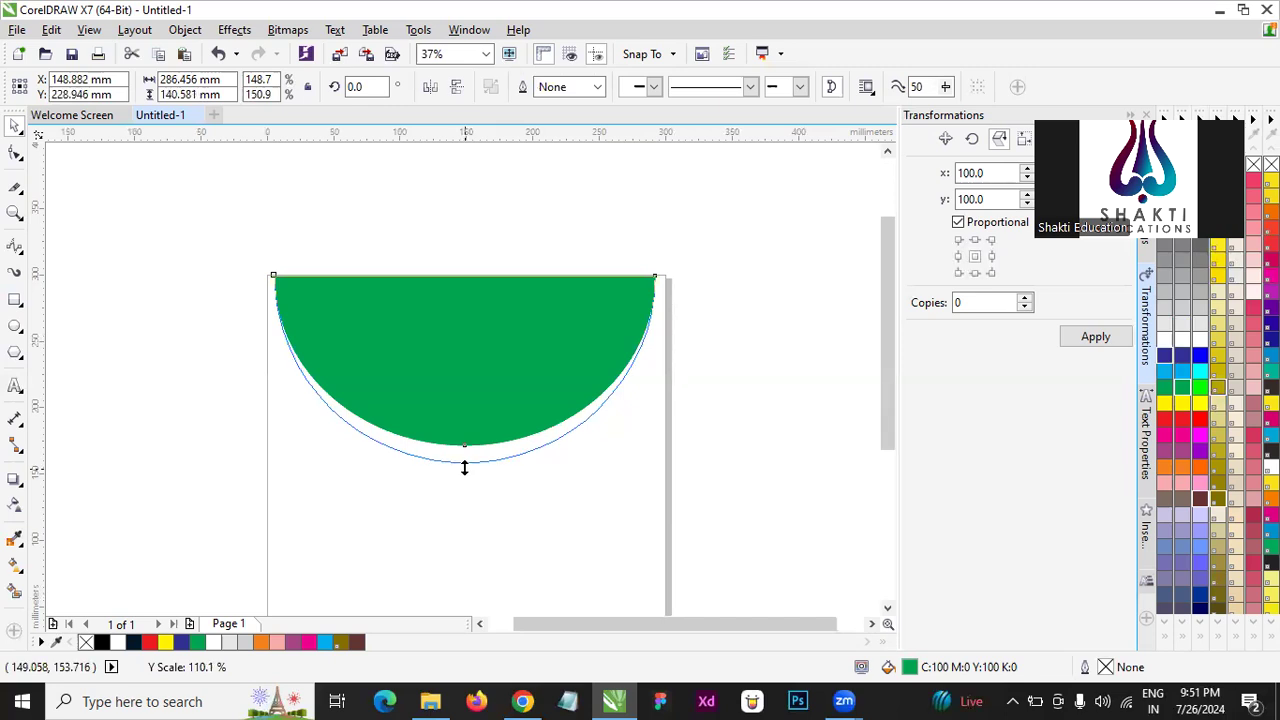
{"action": "left_click_drag", "start_coordinate": [464, 468], "coordinate": [464, 468]}
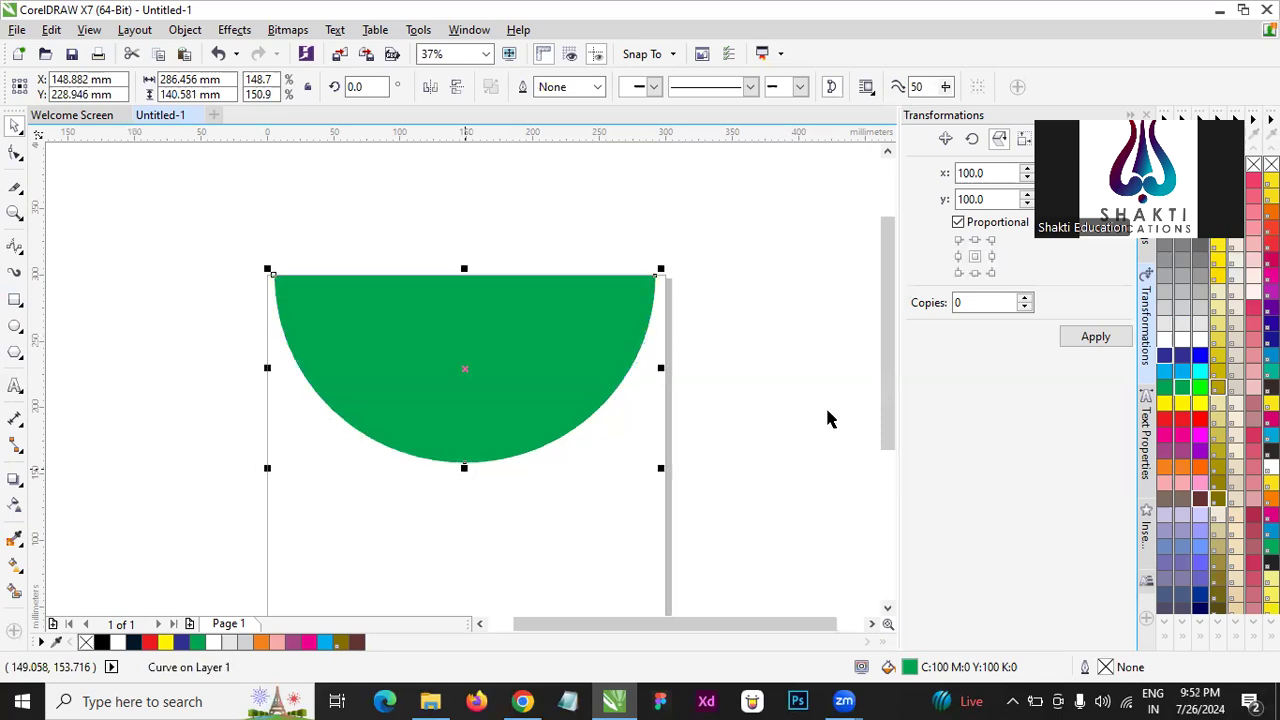
{"action": "left_click", "coordinate": [1162, 358]}
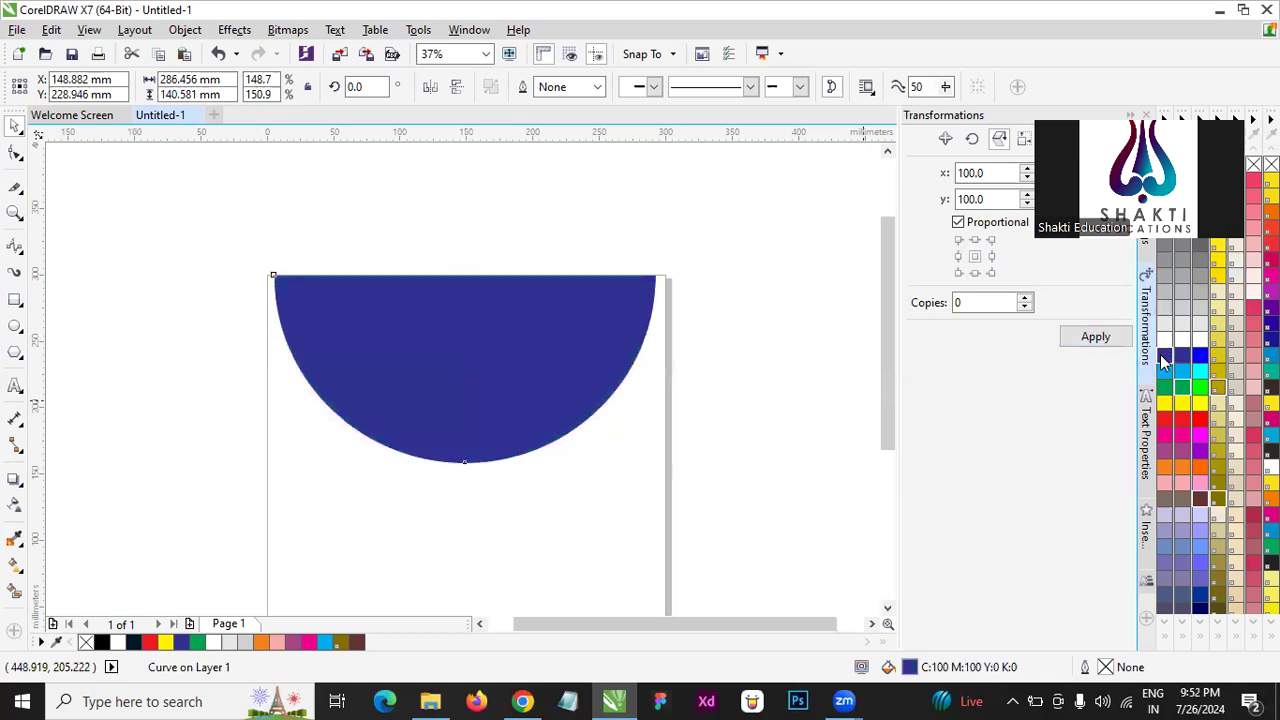
{"action": "right_click", "coordinate": [1162, 358]}
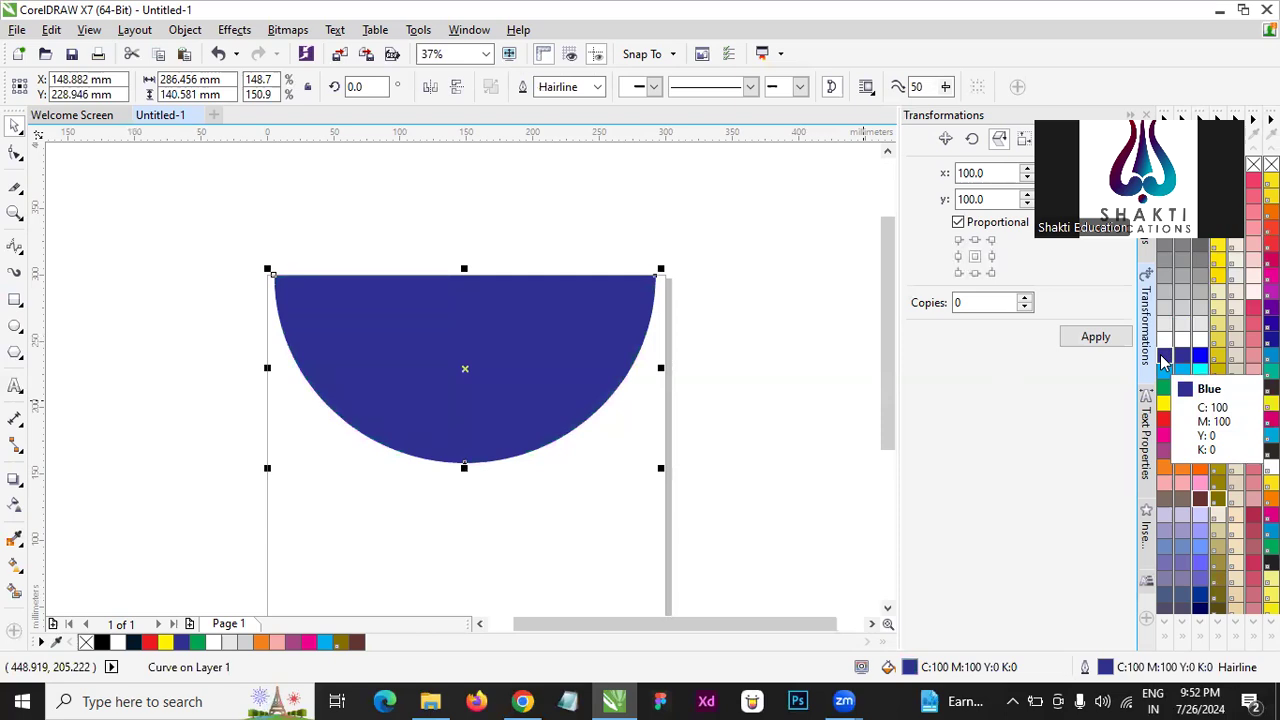
- Send the blue copy behind the green half circle and bring it back to the front
{"action": "key", "text": "shift+Page_Down"}
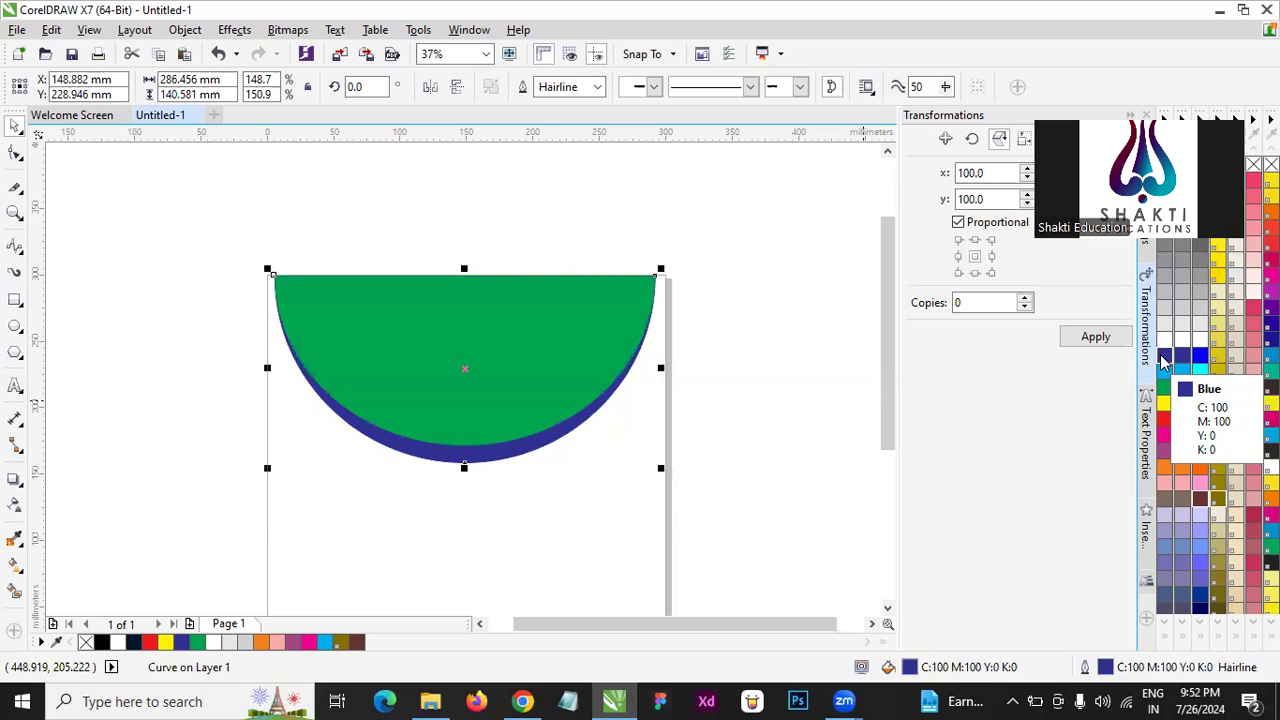
{"action": "key", "text": "shift+Page_Up"}
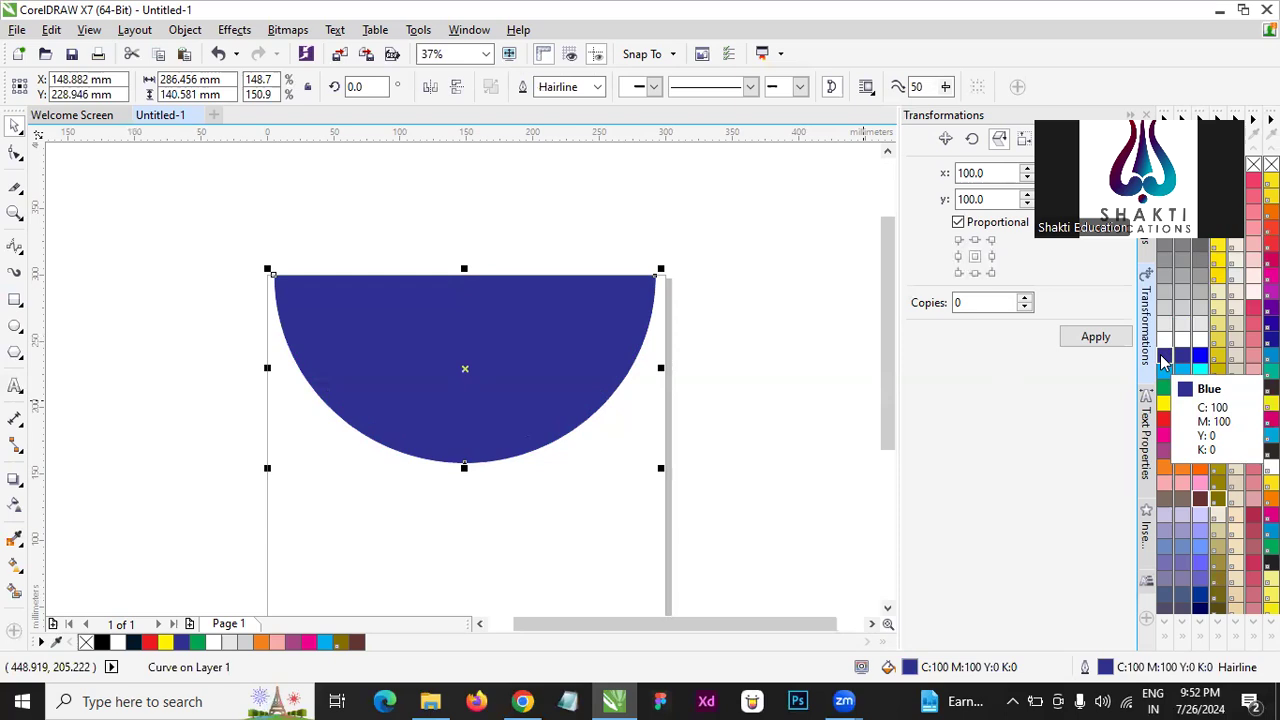
- Send the blue half circle behind the green one and clear the selection
{"action": "key", "text": "shift+Page_Down"}
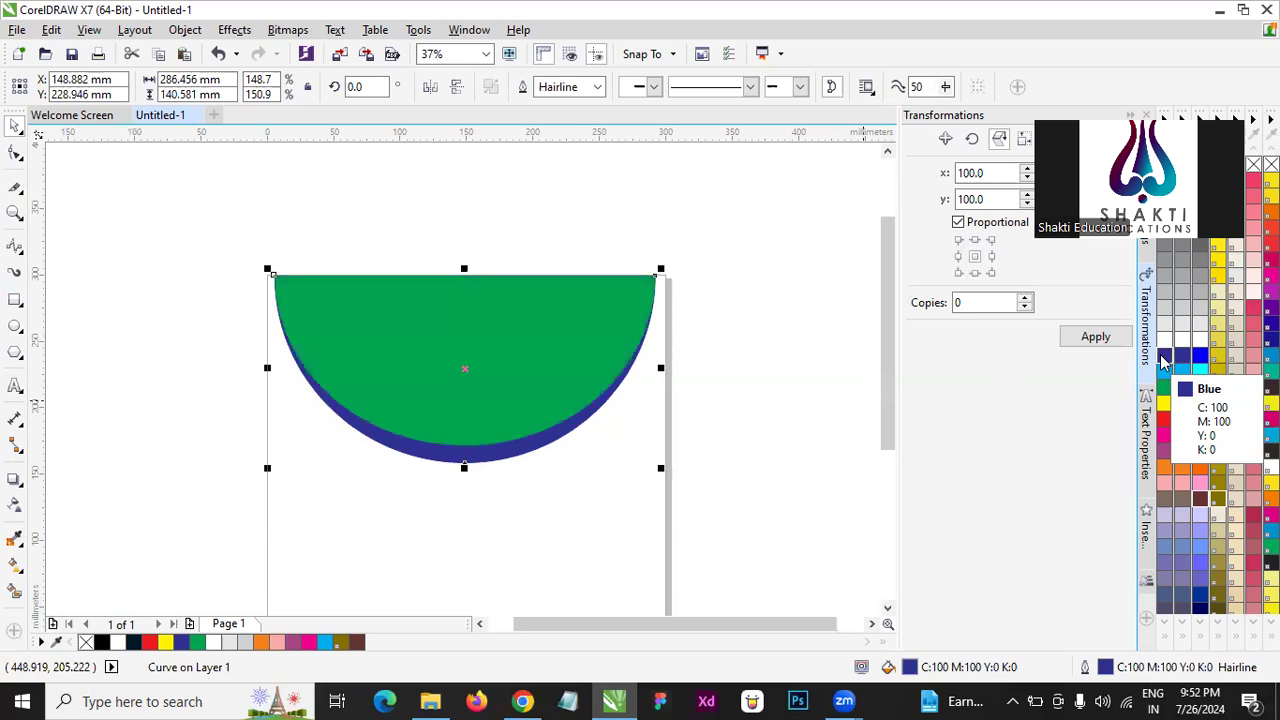
{"action": "left_click", "coordinate": [731, 380]}
{"action": "scroll", "coordinate": [424, 461], "scroll_direction": "up", "scroll_amount": 2}
{"action": "scroll", "coordinate": [474, 425], "scroll_direction": "down", "scroll_amount": 2}
- Recolour the rear half circle, trying a yellow fill first and settling on red for both fill and outline
{"action": "left_click", "coordinate": [466, 428]}
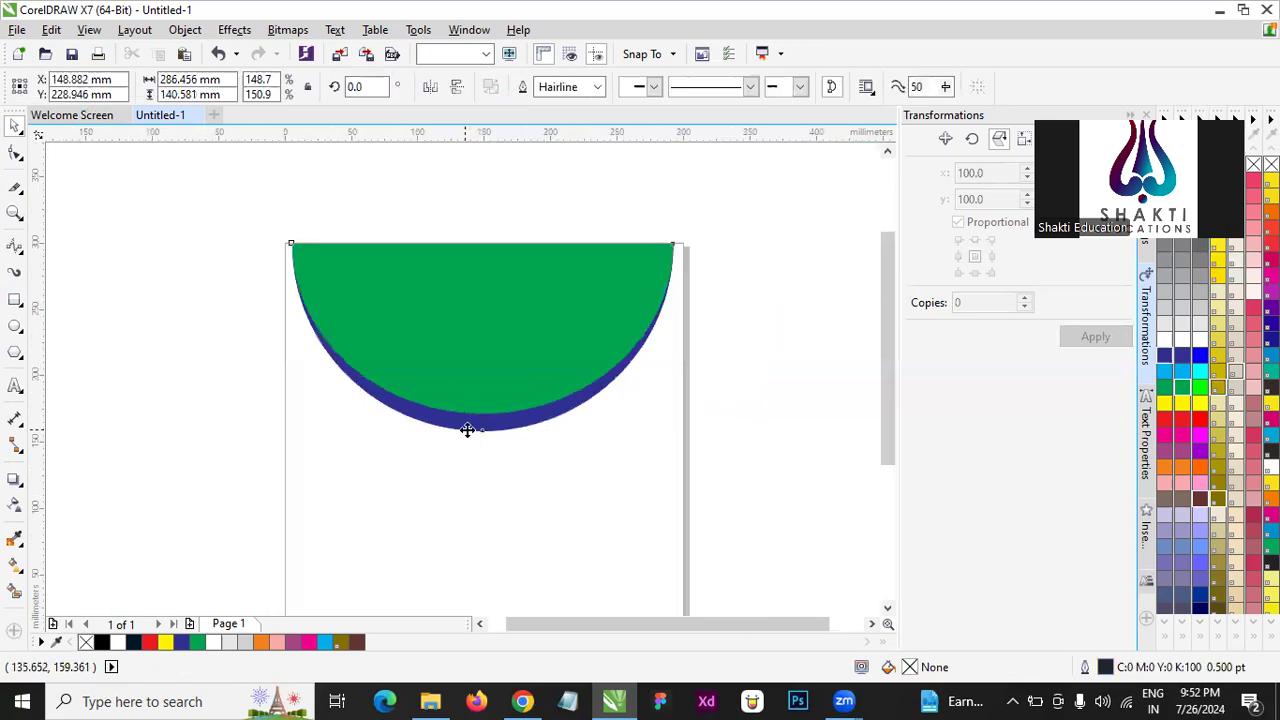
{"action": "left_click", "coordinate": [1165, 408]}
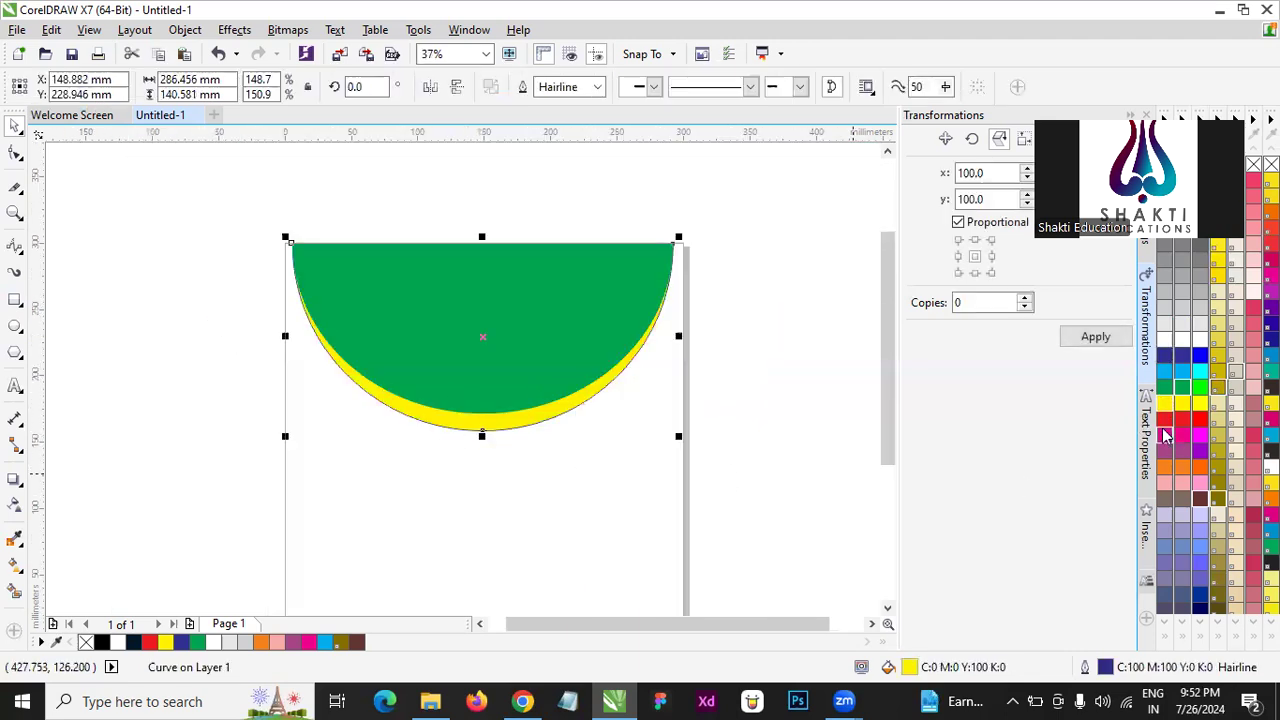
{"action": "left_click", "coordinate": [1164, 428]}
{"action": "left_click", "coordinate": [709, 331]}
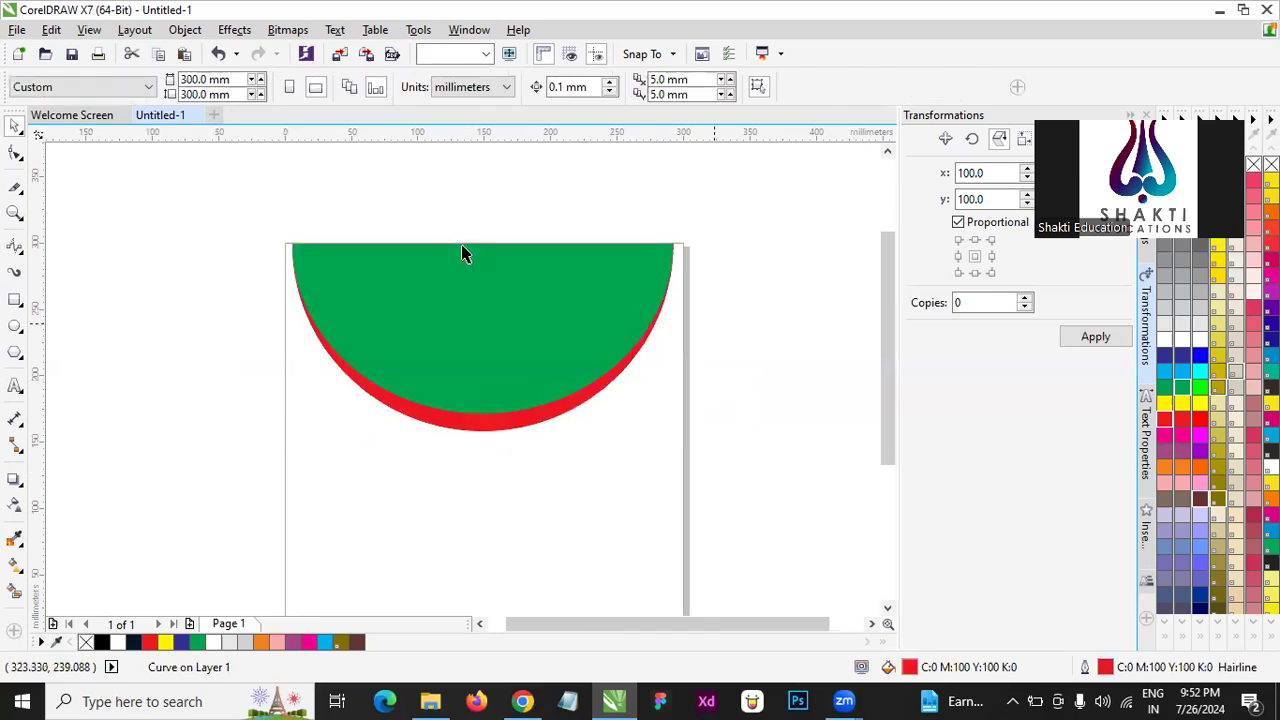
- Examine the half circles' straight edge along the top of the page and the red rim, selecting the red and green shapes in turn
{"action": "scroll", "coordinate": [500, 277], "scroll_direction": "down", "scroll_amount": 2}
{"action": "scroll", "coordinate": [485, 258], "scroll_direction": "up", "scroll_amount": 1}
{"action": "scroll", "coordinate": [585, 281], "scroll_direction": "up", "scroll_amount": 1}
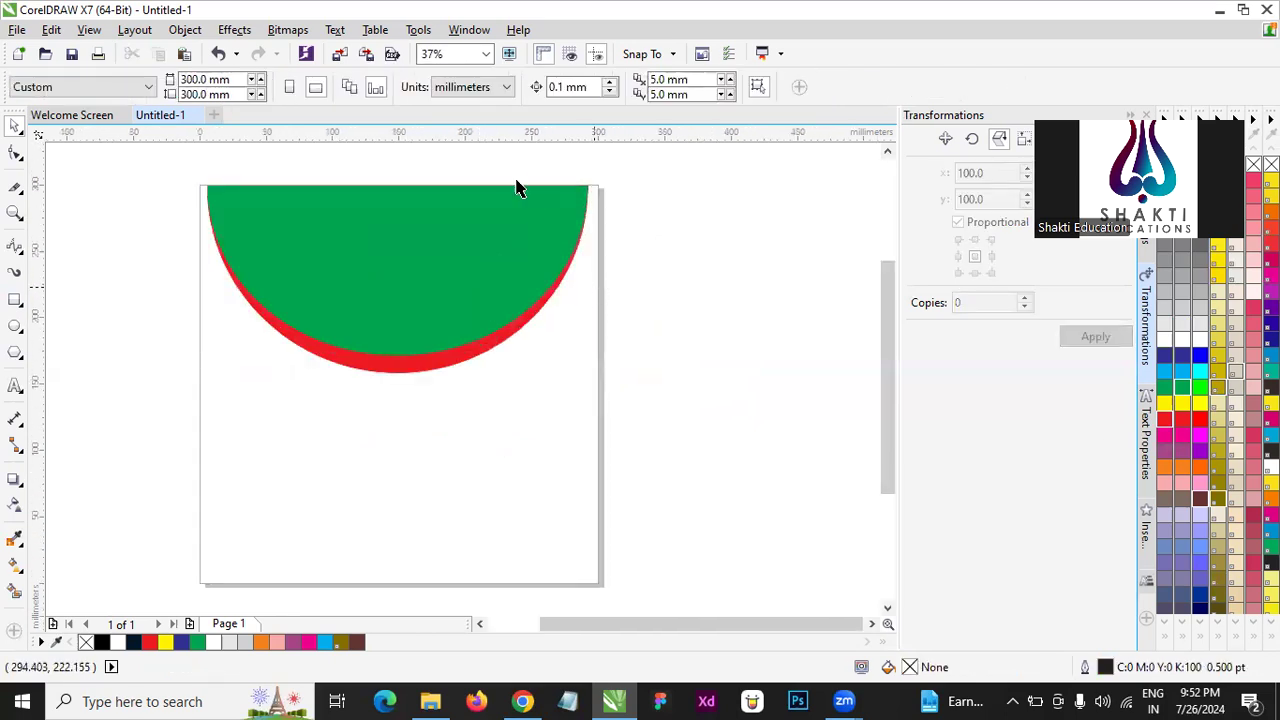
{"action": "scroll", "coordinate": [569, 217], "scroll_direction": "up", "scroll_amount": 4}
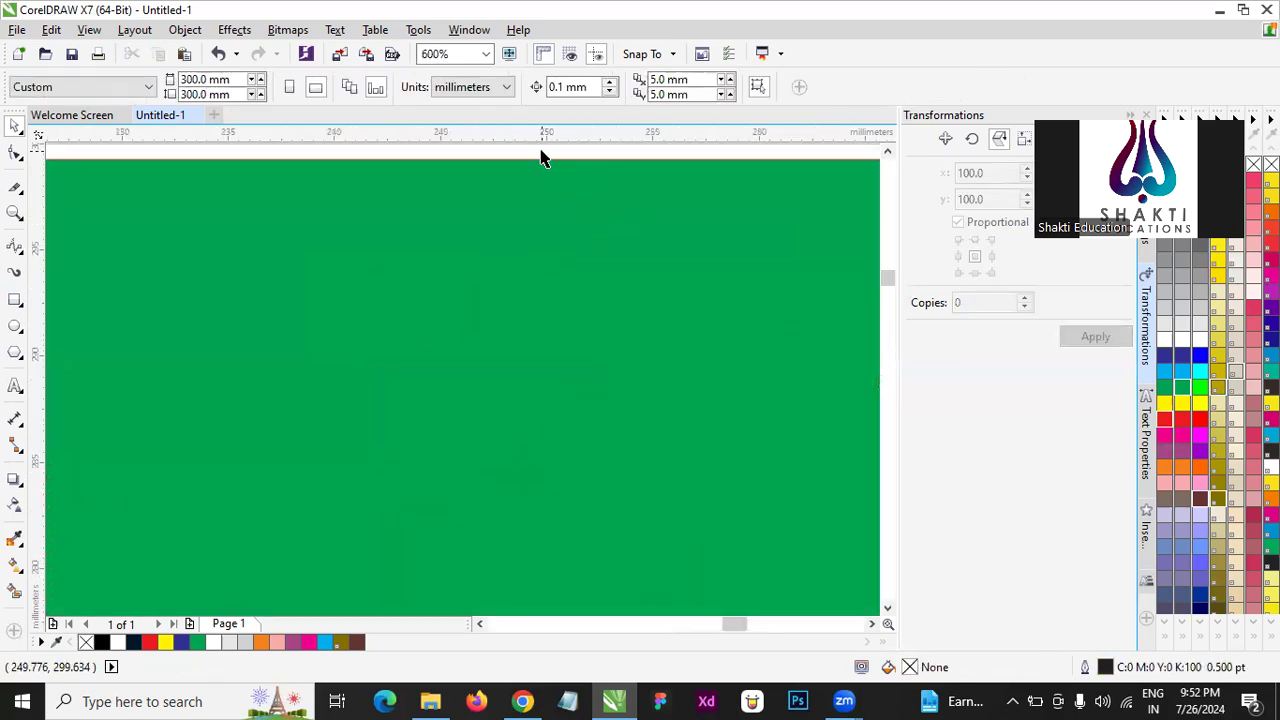
{"action": "scroll", "coordinate": [571, 177], "scroll_direction": "down", "scroll_amount": 3}
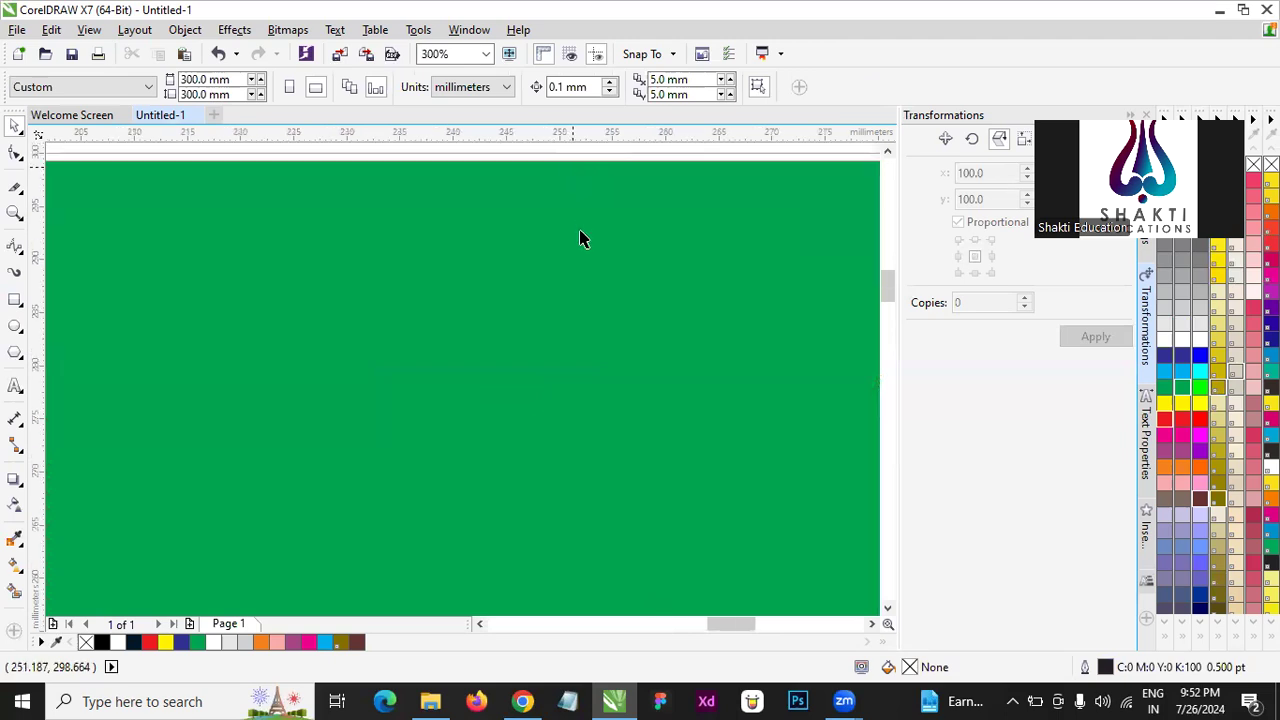
{"action": "scroll", "coordinate": [560, 229], "scroll_direction": "up", "scroll_amount": 2}
{"action": "scroll", "coordinate": [591, 194], "scroll_direction": "down", "scroll_amount": 3}
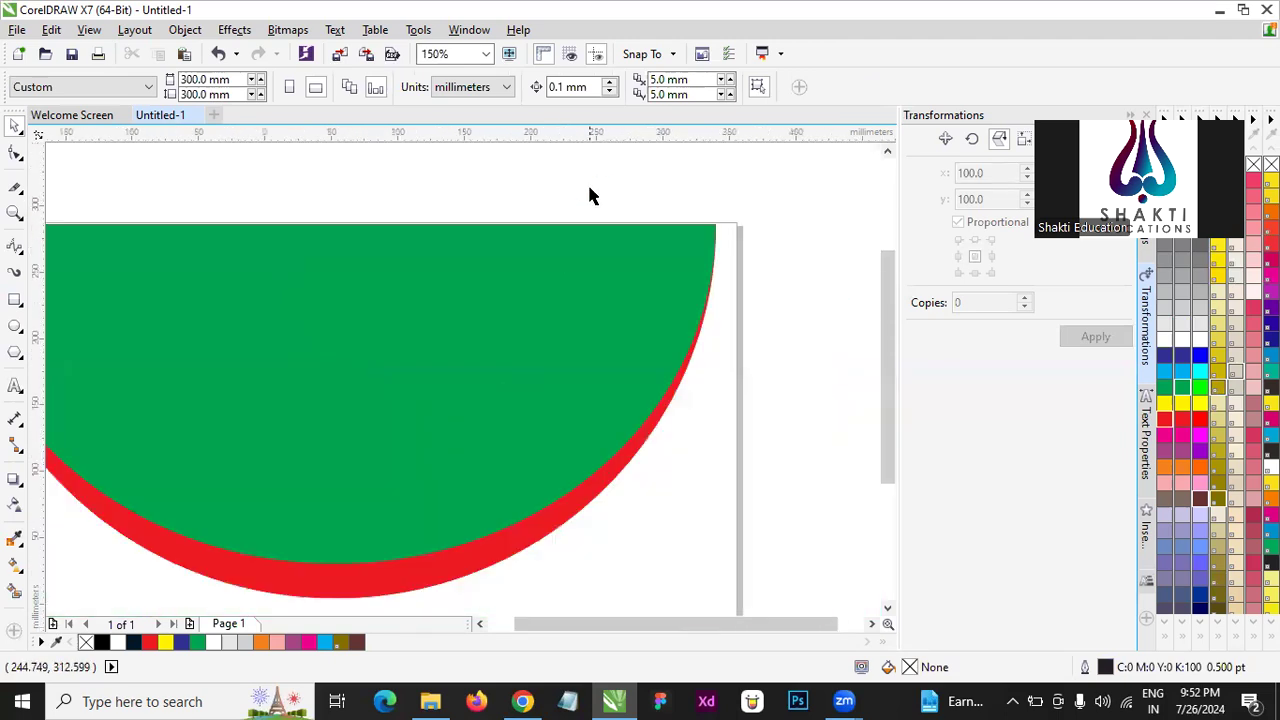
{"action": "scroll", "coordinate": [558, 273], "scroll_direction": "up", "scroll_amount": 2}
{"action": "scroll", "coordinate": [549, 326], "scroll_direction": "down", "scroll_amount": 3}
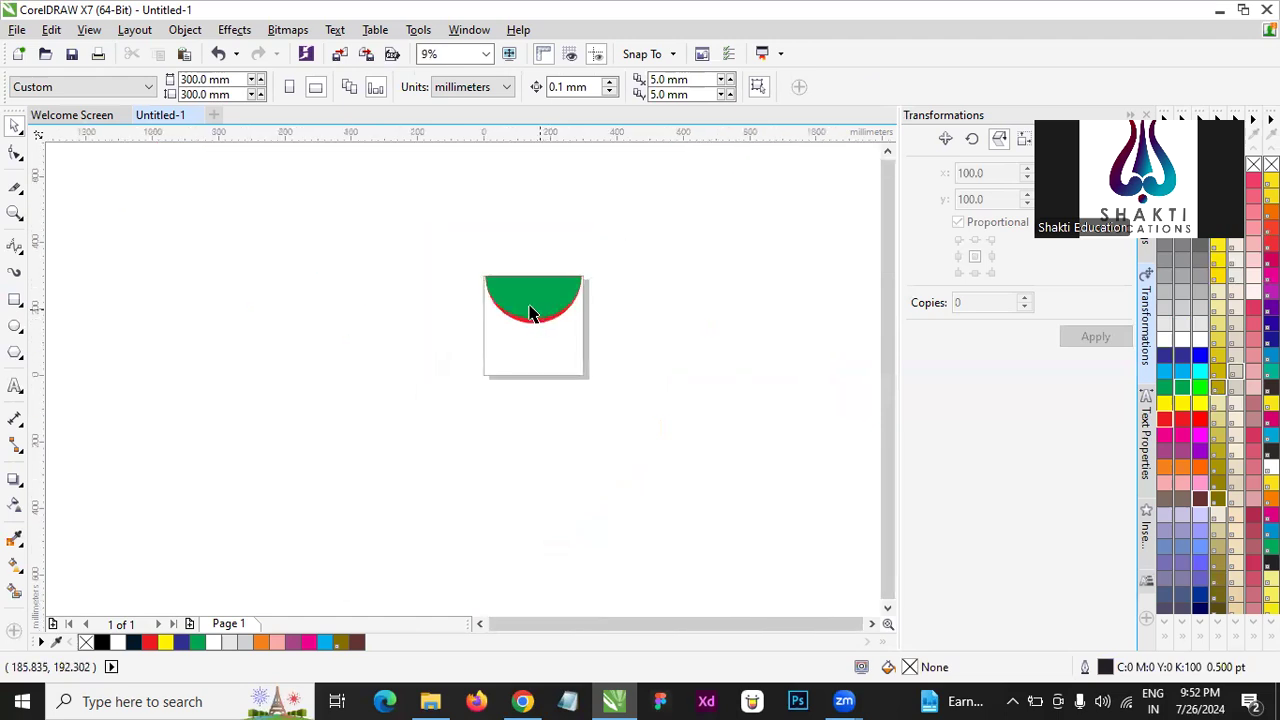
{"action": "scroll", "coordinate": [529, 309], "scroll_direction": "up", "scroll_amount": 2}
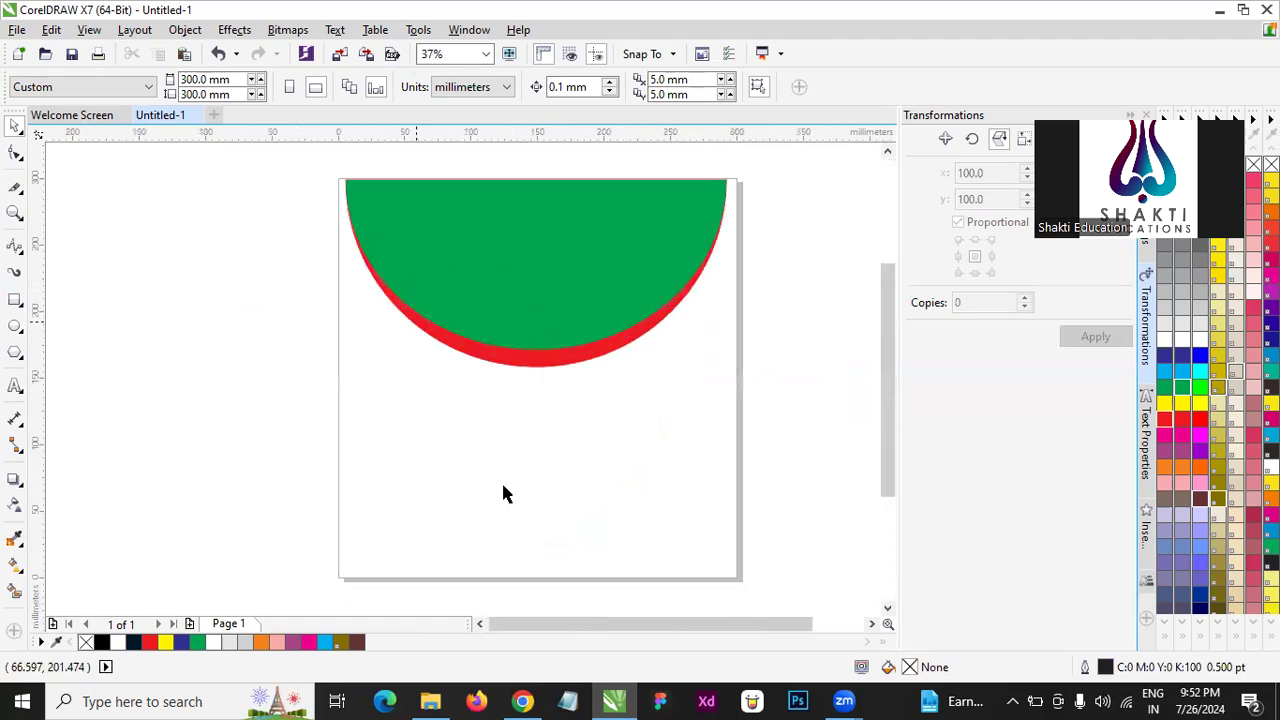
{"action": "left_click", "coordinate": [521, 360]}
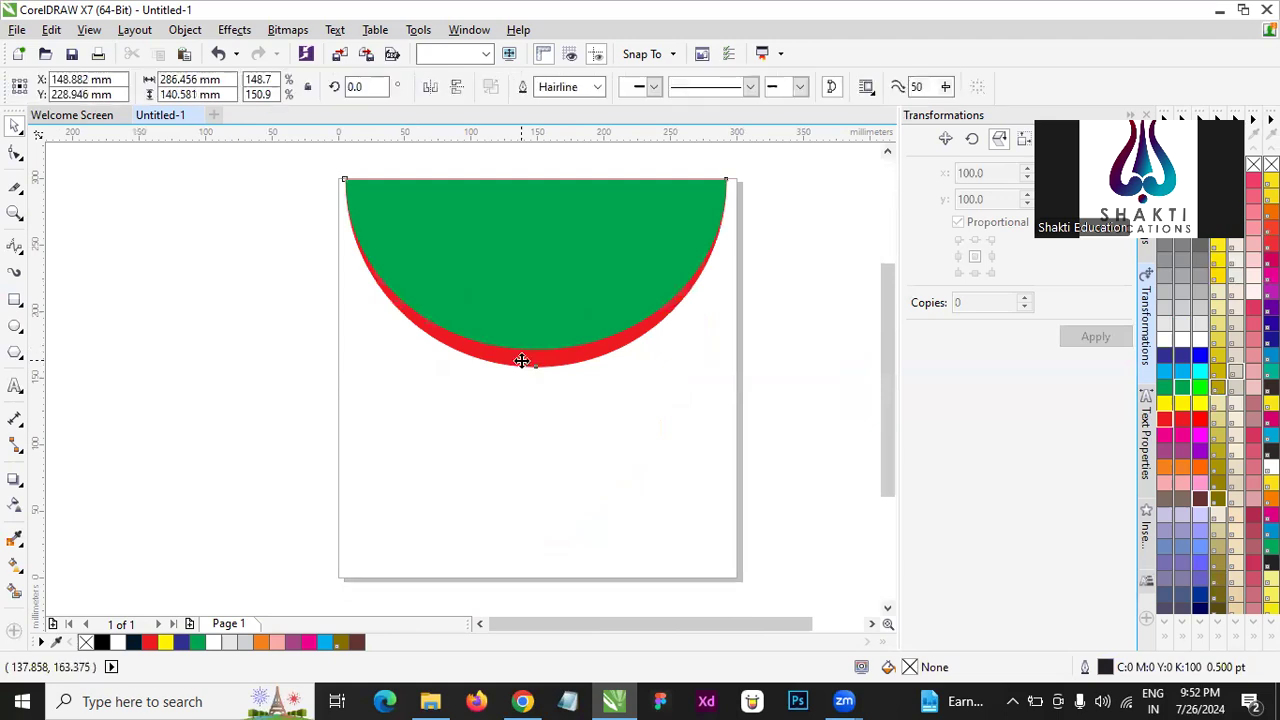
{"action": "left_click", "coordinate": [592, 306]}
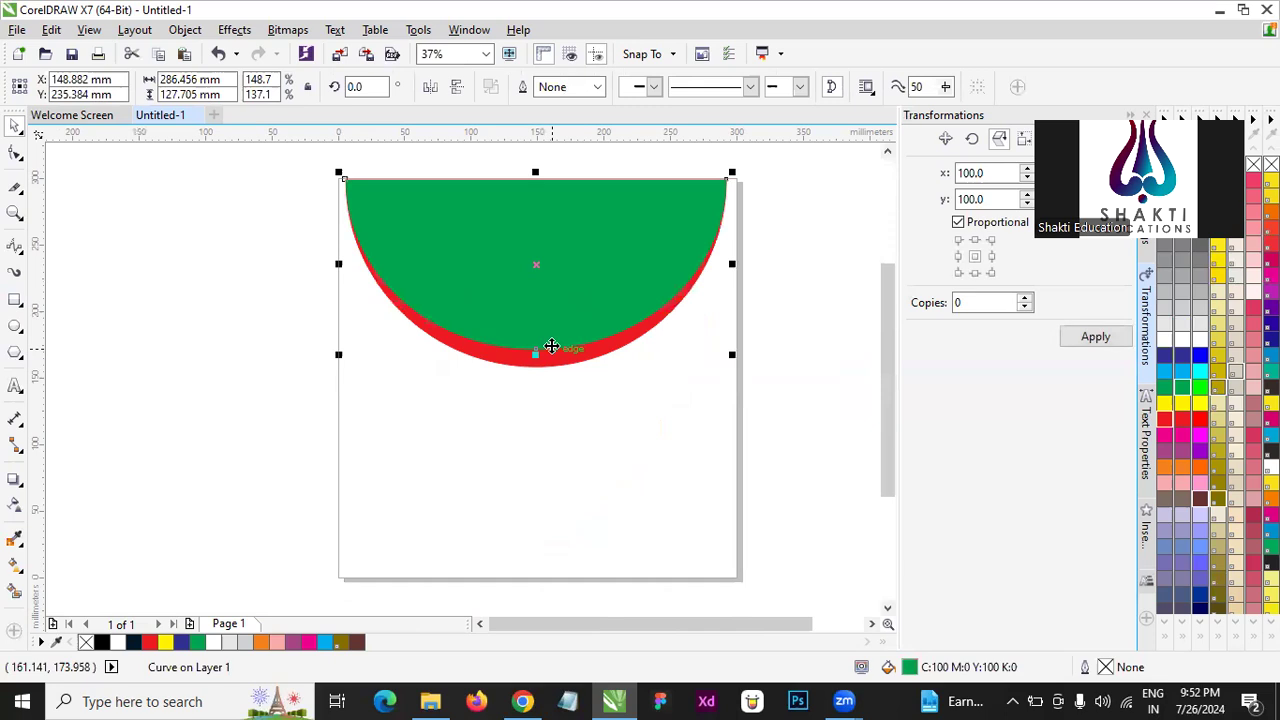
- Switch to Chrome, browse the "shape png" image results for shape ideas, preview the Rawpixel blob shapes, and return to CorelDRAW
{"action": "left_click", "coordinate": [522, 701]}
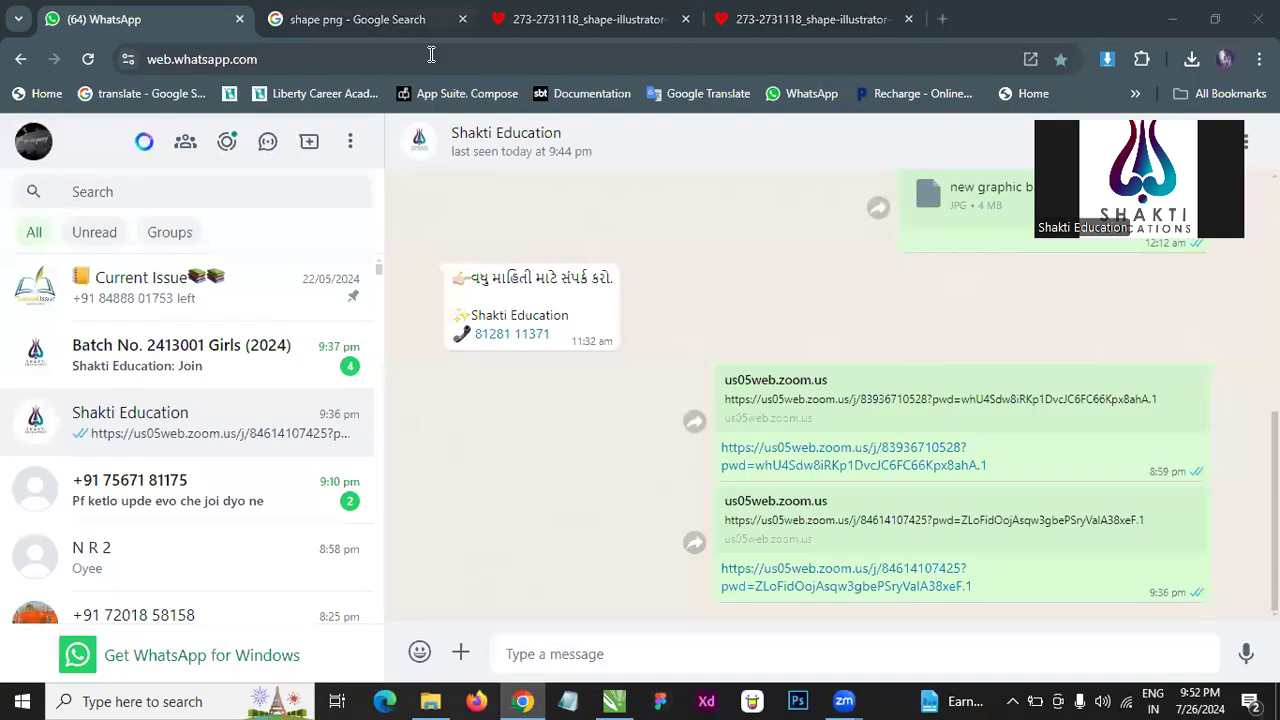
{"action": "left_click", "coordinate": [395, 19]}
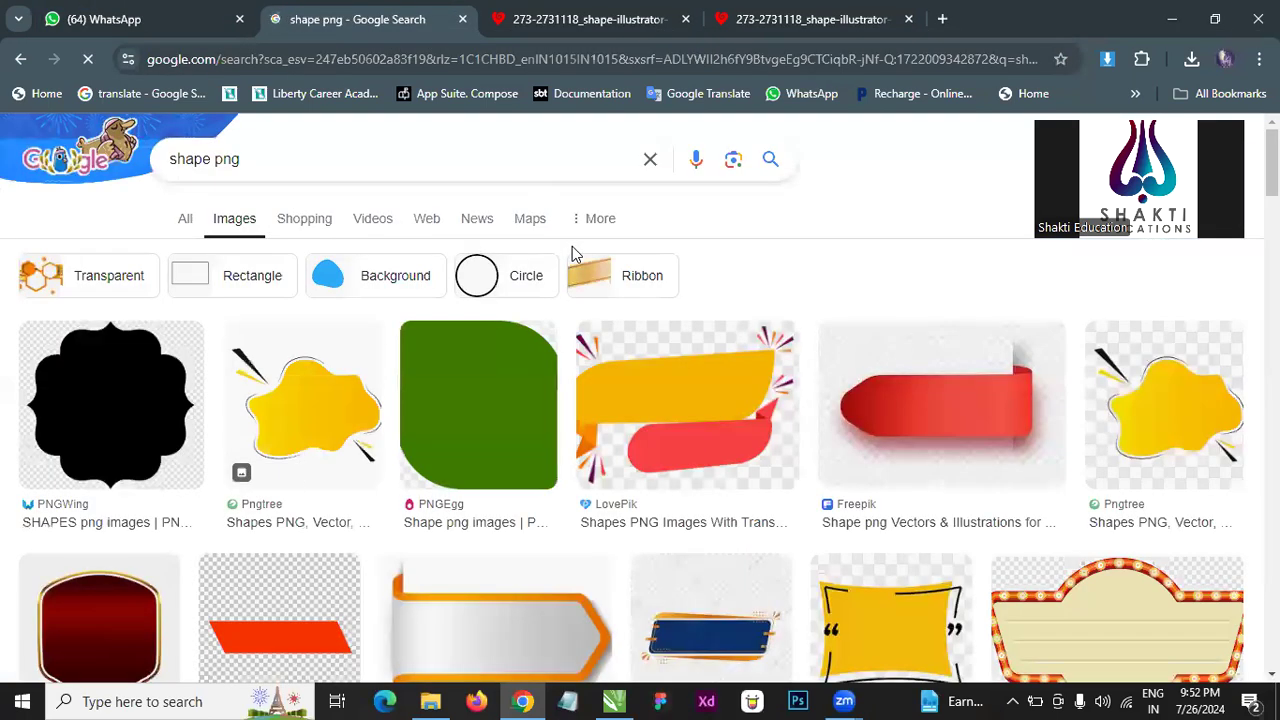
{"action": "scroll", "coordinate": [511, 418], "scroll_direction": "down", "scroll_amount": 2}
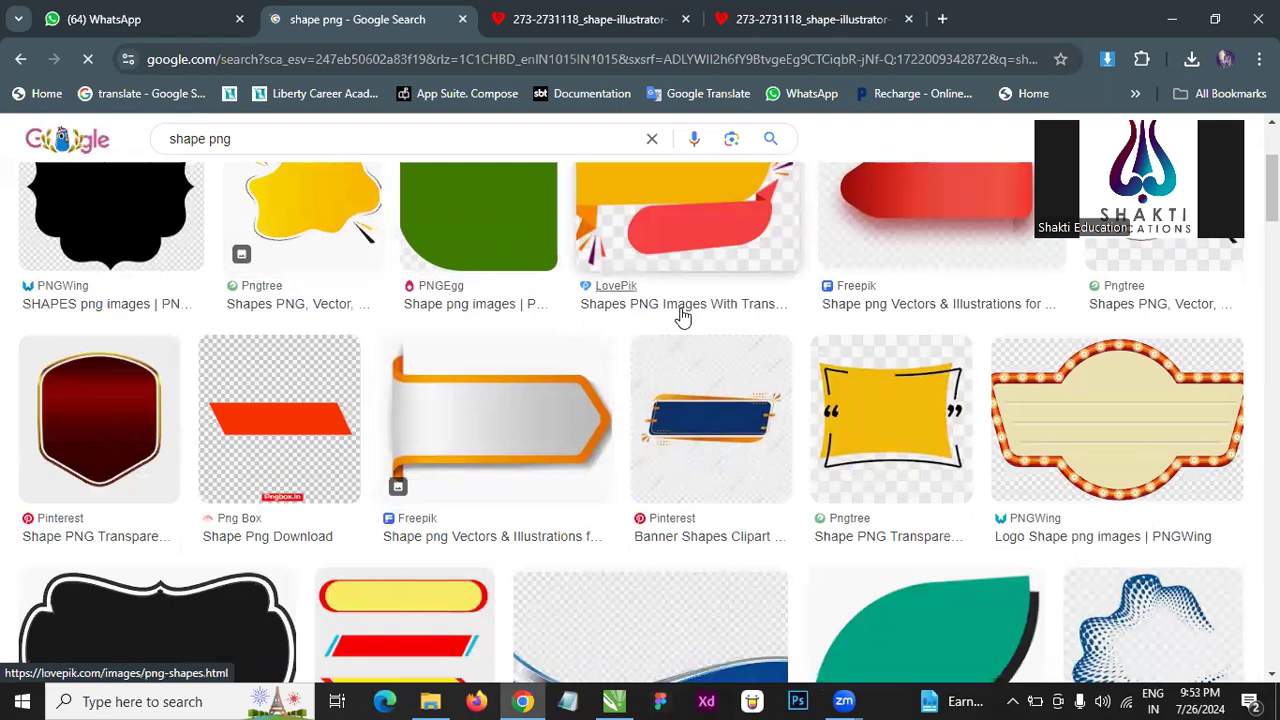
{"action": "scroll", "coordinate": [1034, 294], "scroll_direction": "down", "scroll_amount": 3}
{"action": "scroll", "coordinate": [773, 503], "scroll_direction": "down", "scroll_amount": 4}
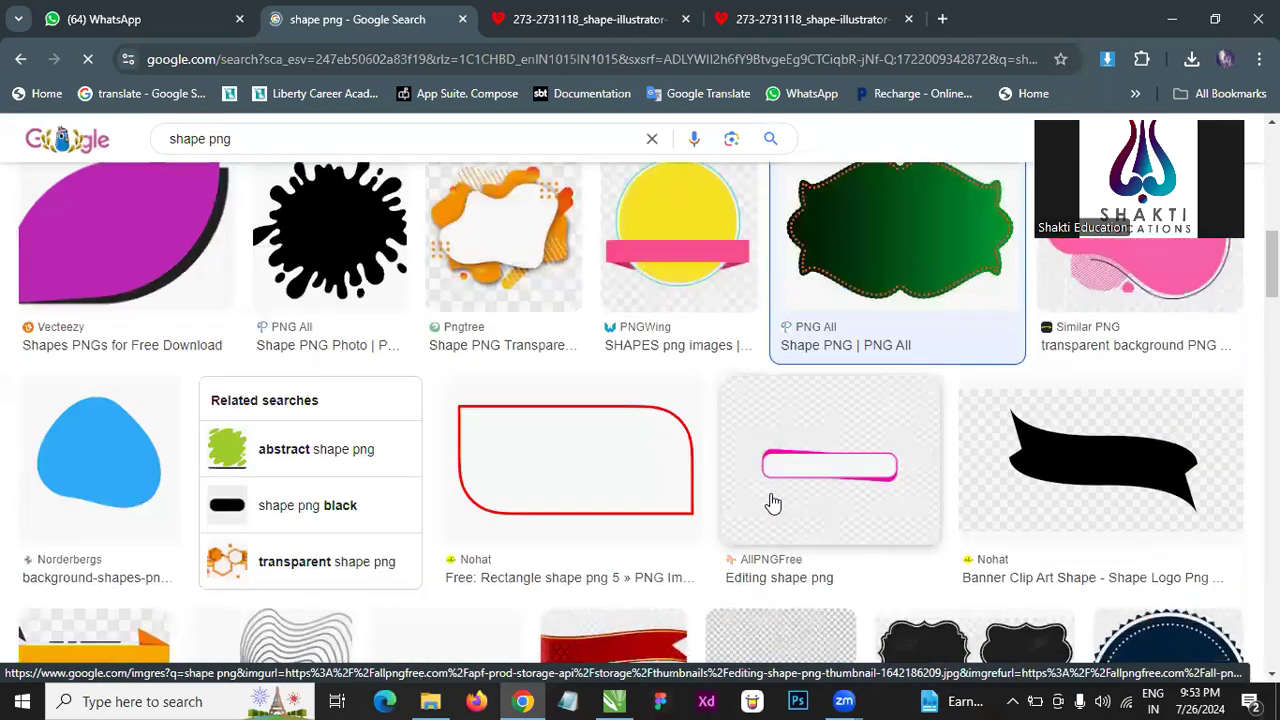
{"action": "scroll", "coordinate": [772, 503], "scroll_direction": "down", "scroll_amount": 2}
{"action": "scroll", "coordinate": [772, 503], "scroll_direction": "down", "scroll_amount": 5}
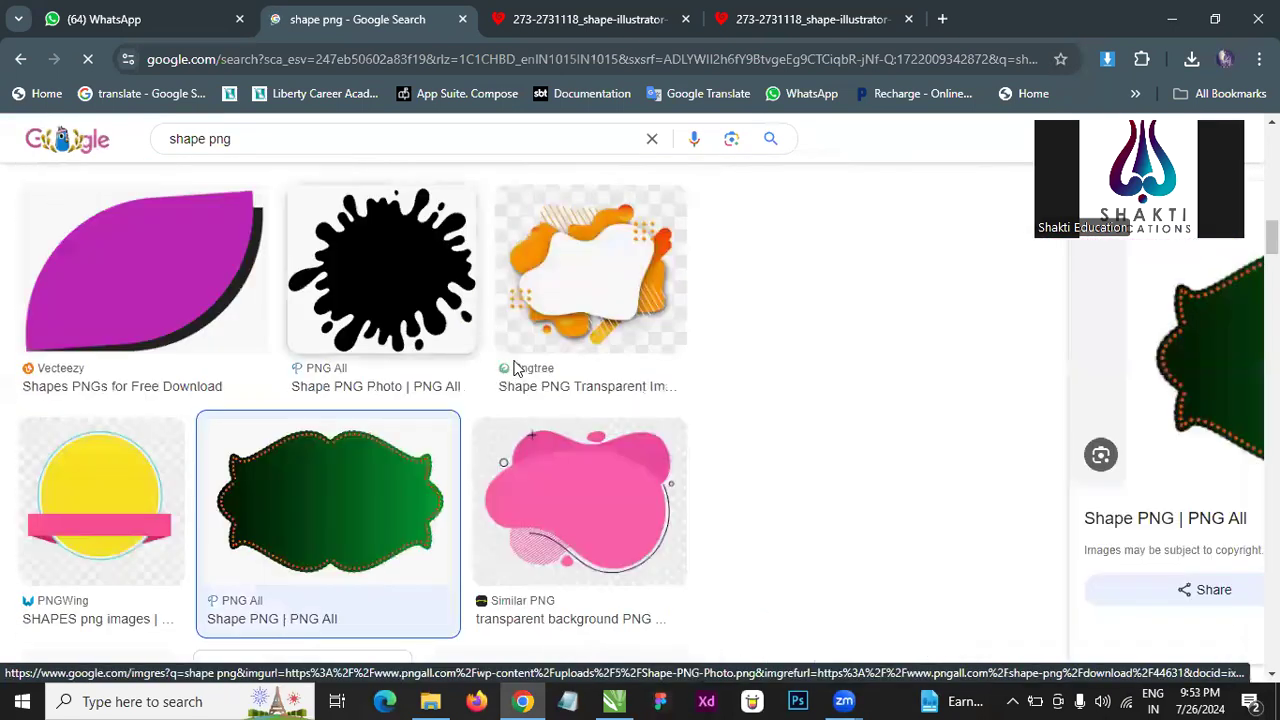
{"action": "scroll", "coordinate": [420, 330], "scroll_direction": "down", "scroll_amount": 2}
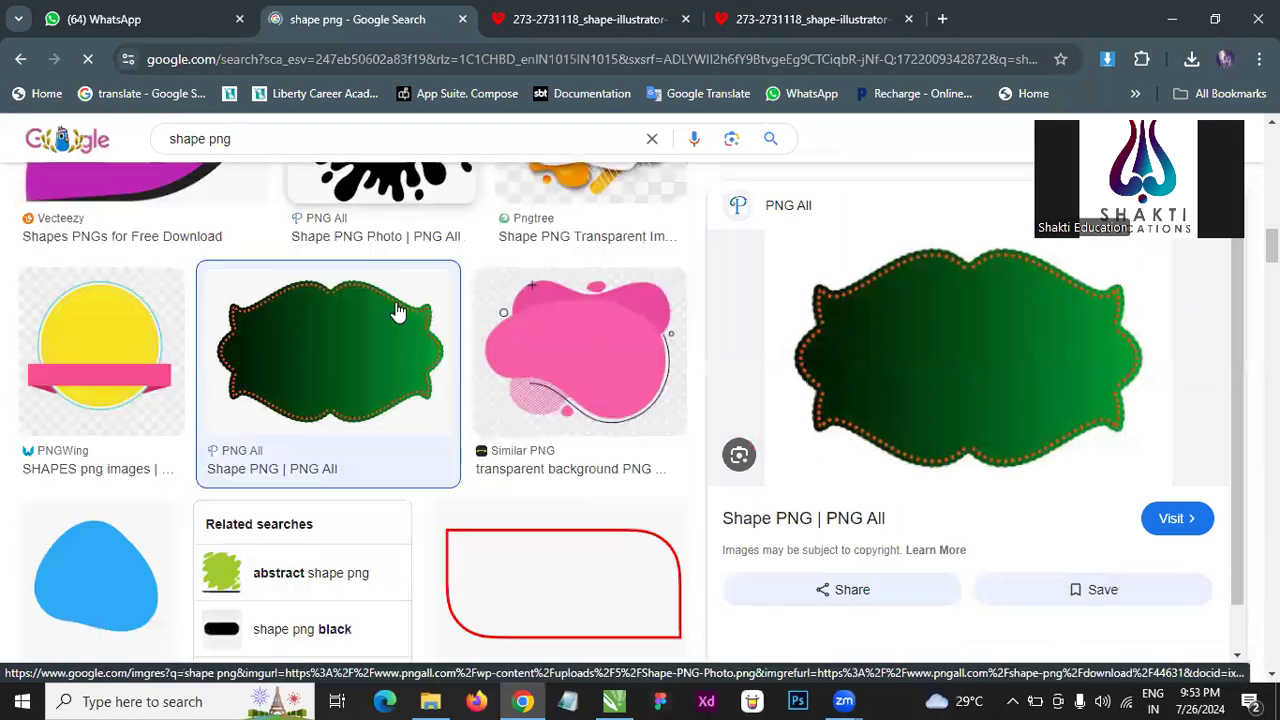
{"action": "scroll", "coordinate": [405, 340], "scroll_direction": "down", "scroll_amount": 5}
{"action": "scroll", "coordinate": [623, 323], "scroll_direction": "down", "scroll_amount": 4}
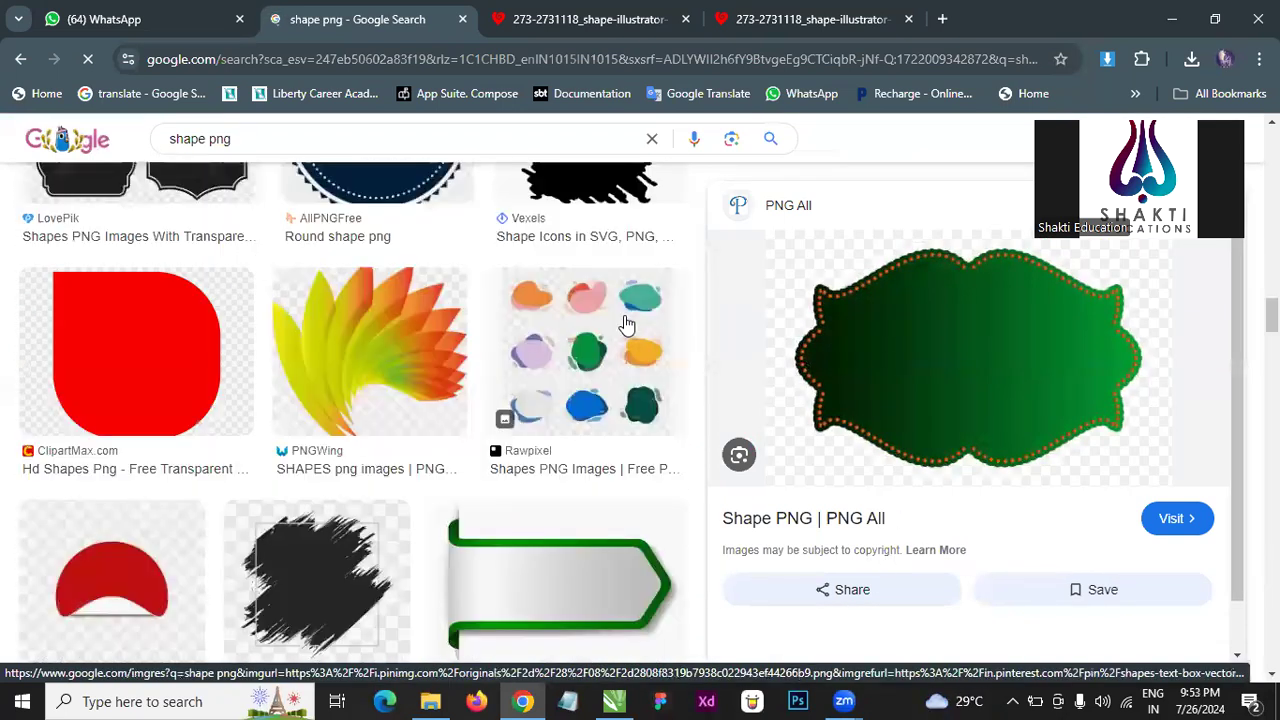
{"action": "left_click", "coordinate": [624, 355]}
{"action": "scroll", "coordinate": [623, 353], "scroll_direction": "down", "scroll_amount": 2}
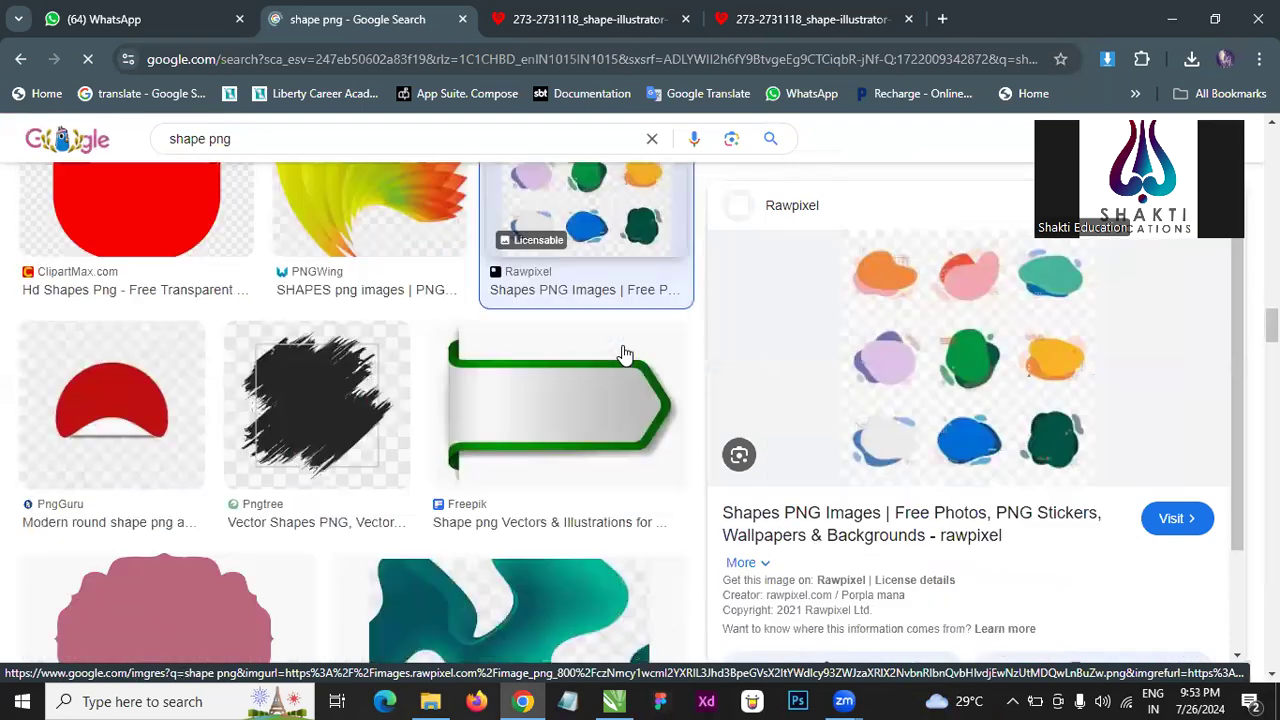
{"action": "scroll", "coordinate": [623, 356], "scroll_direction": "down", "scroll_amount": 3}
{"action": "scroll", "coordinate": [560, 380], "scroll_direction": "down", "scroll_amount": 2}
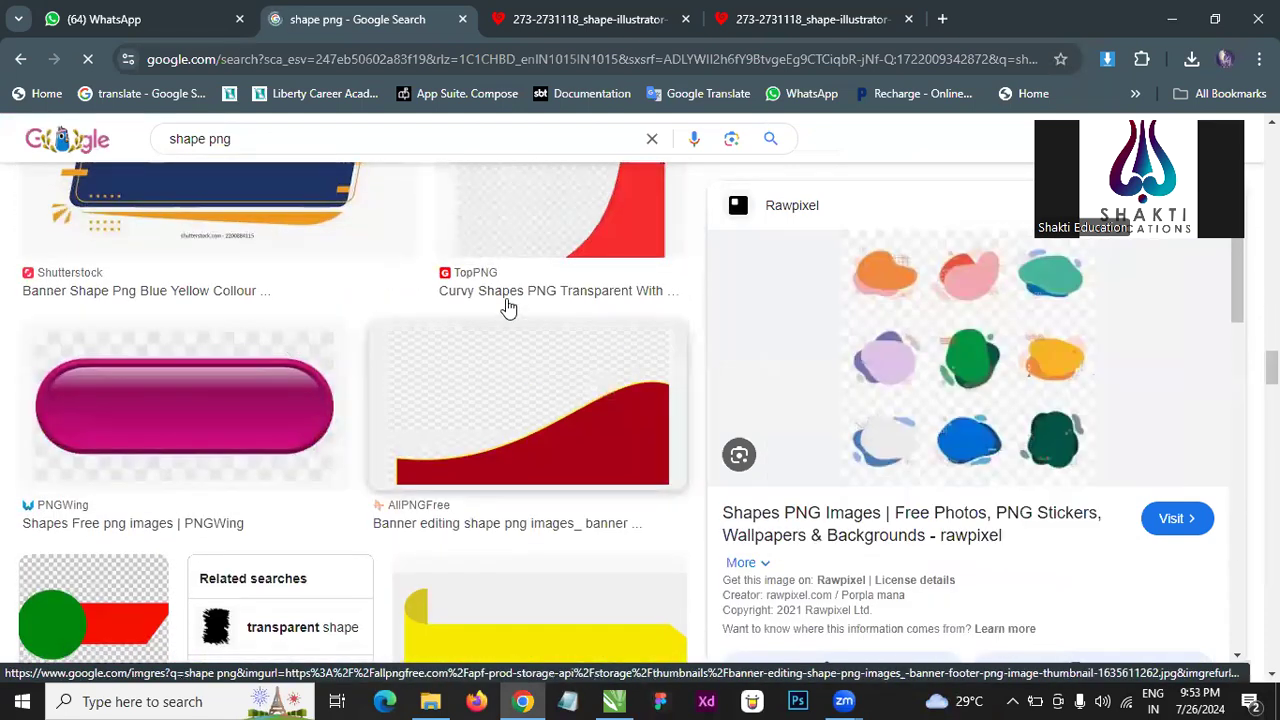
{"action": "left_click", "coordinate": [1172, 19]}
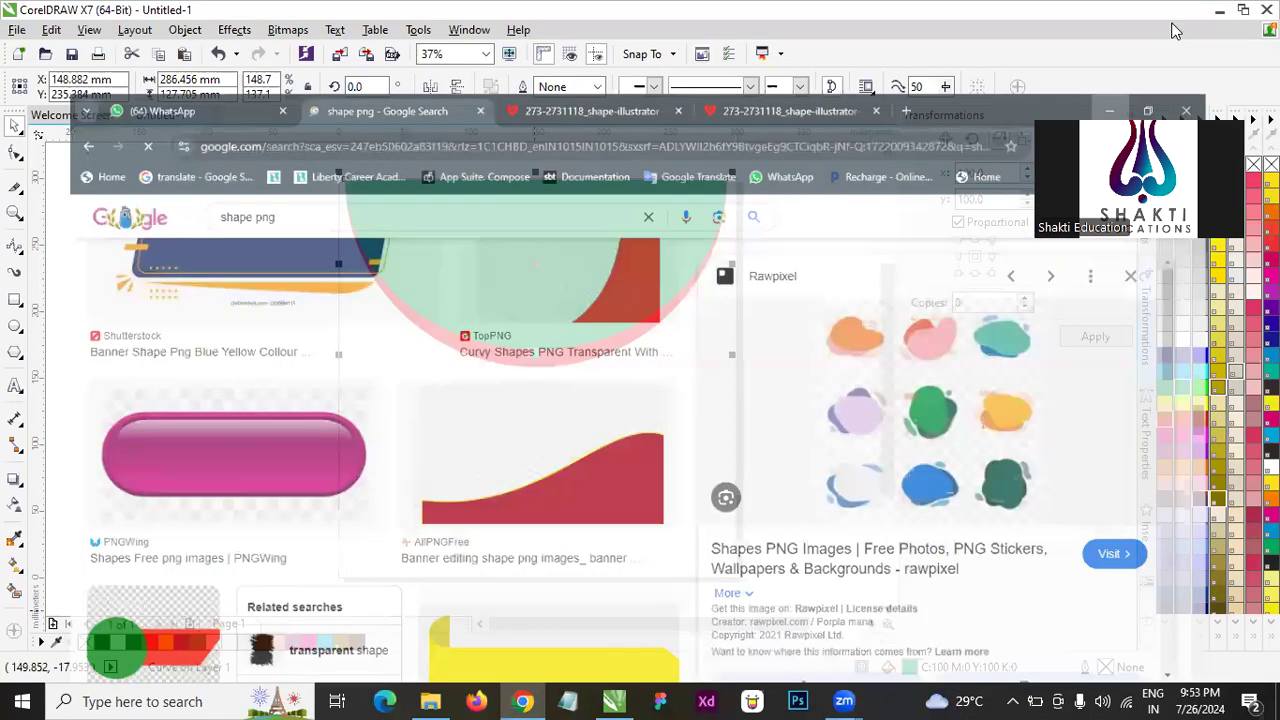
- Select the green and red half circles together and delete them from the page
{"action": "left_click", "coordinate": [821, 250]}
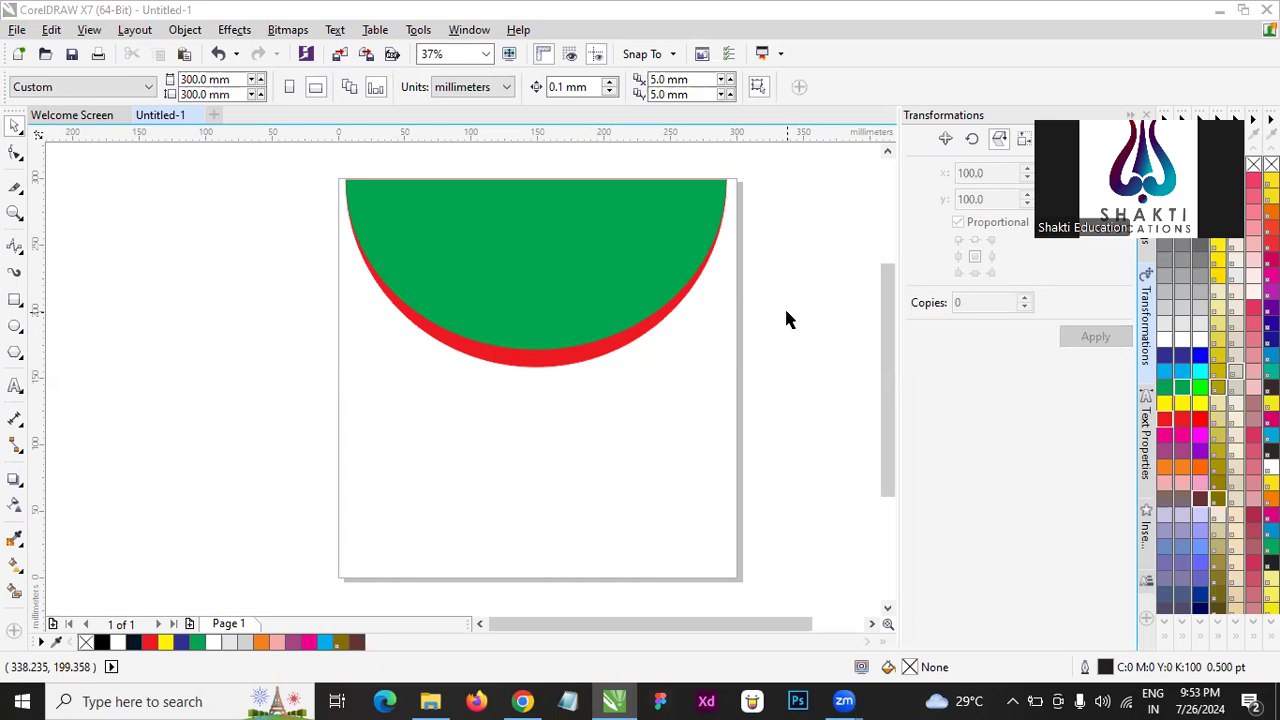
{"action": "left_click_drag", "start_coordinate": [277, 152], "coordinate": [797, 449]}
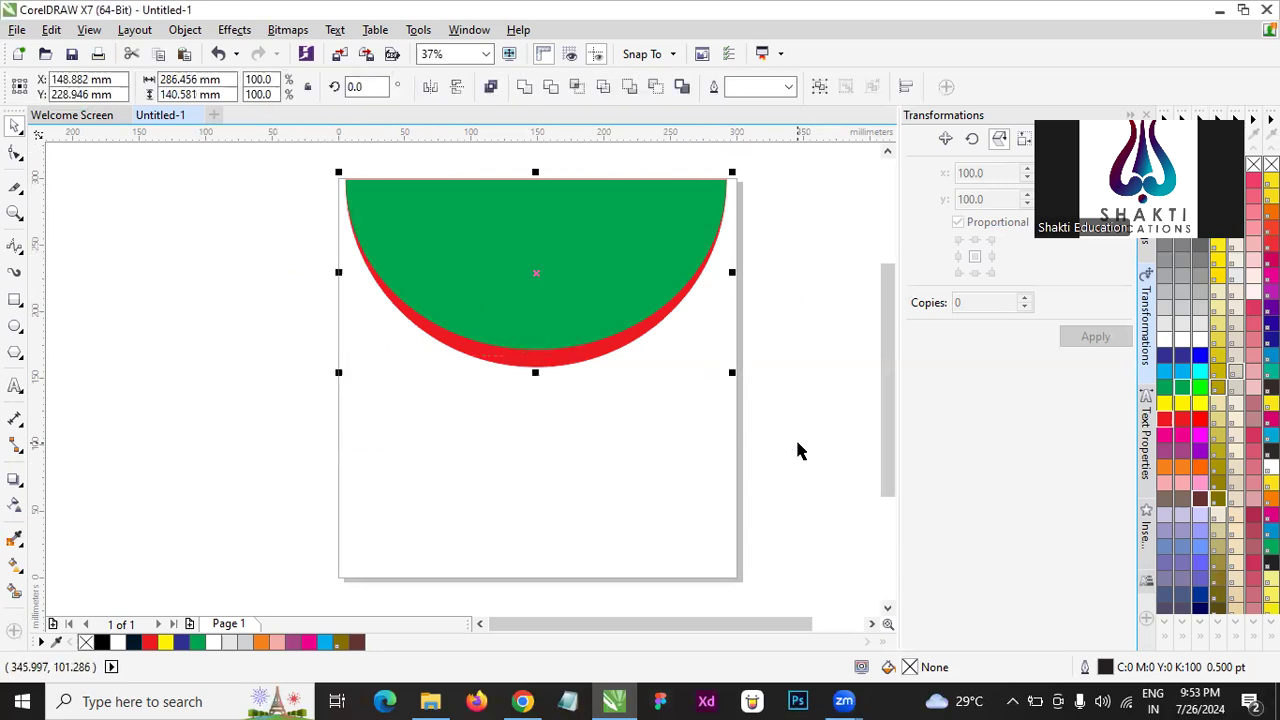
{"action": "left_click", "coordinate": [815, 327]}
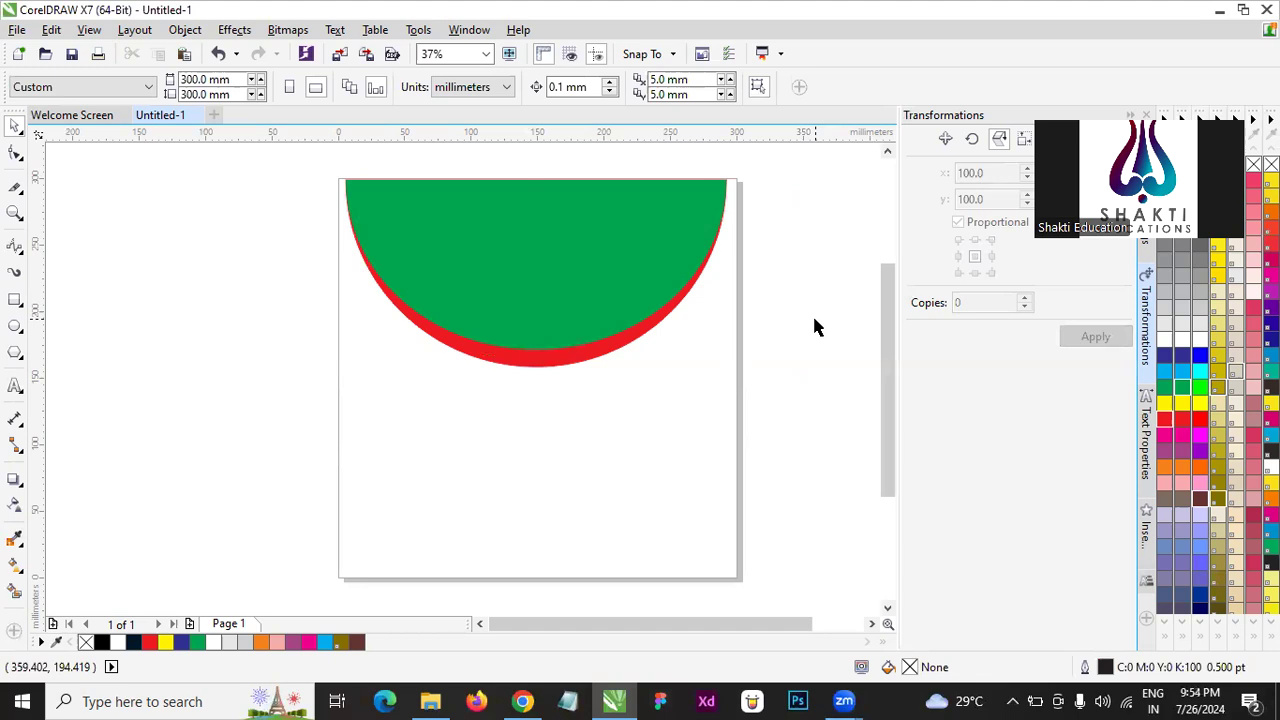
{"action": "left_click_drag", "start_coordinate": [291, 177], "coordinate": [762, 378]}
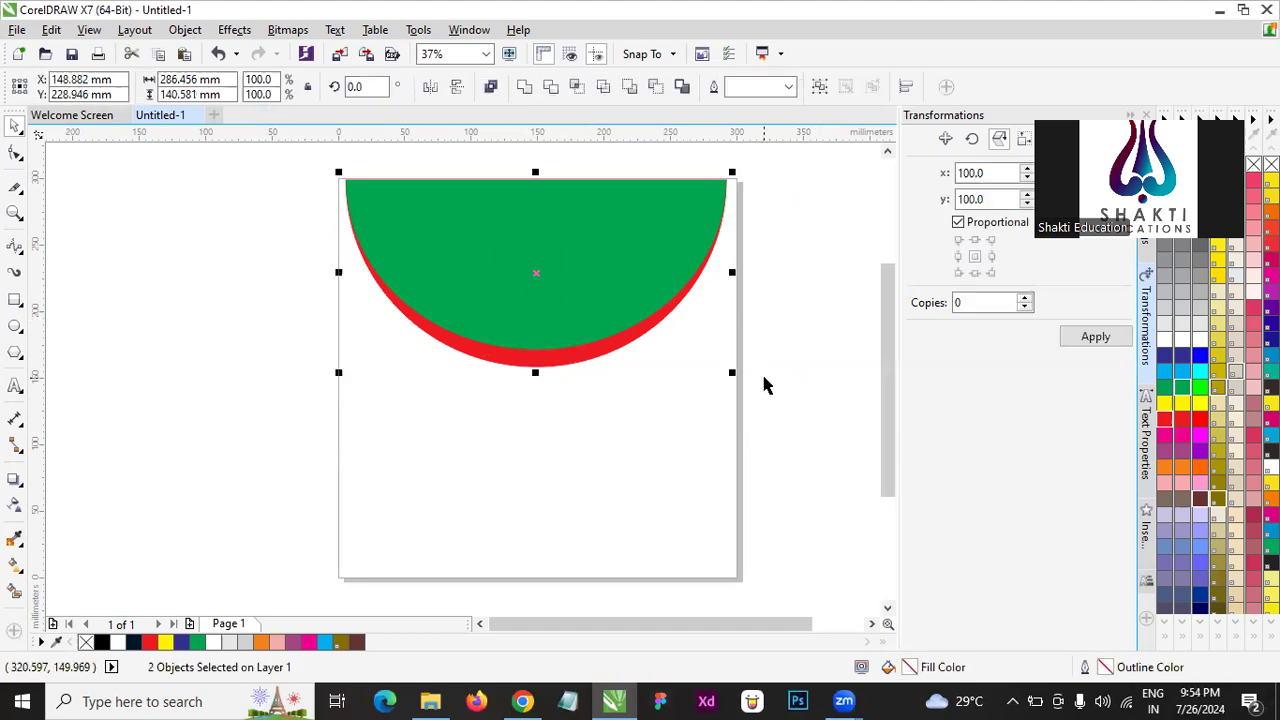
{"action": "left_click", "coordinate": [795, 316]}
{"action": "left_click_drag", "start_coordinate": [291, 163], "coordinate": [781, 430]}
{"action": "left_click", "coordinate": [820, 371]}
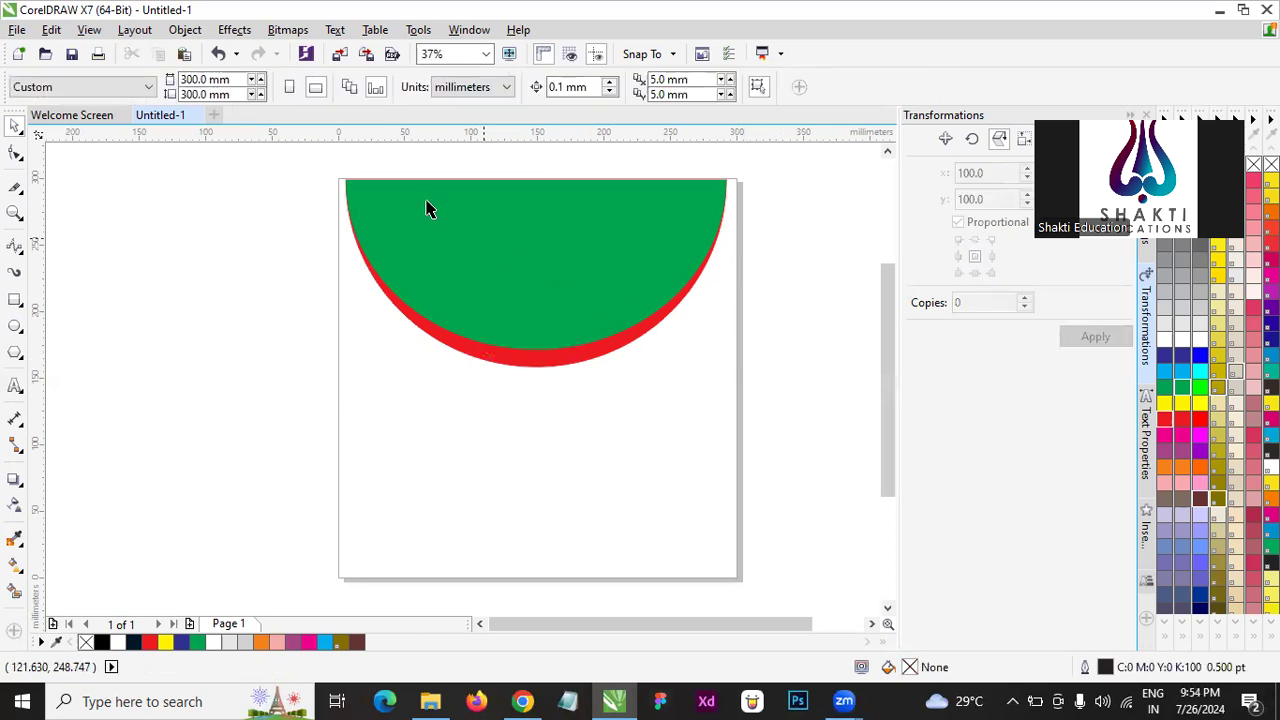
{"action": "left_click_drag", "start_coordinate": [298, 156], "coordinate": [798, 431]}
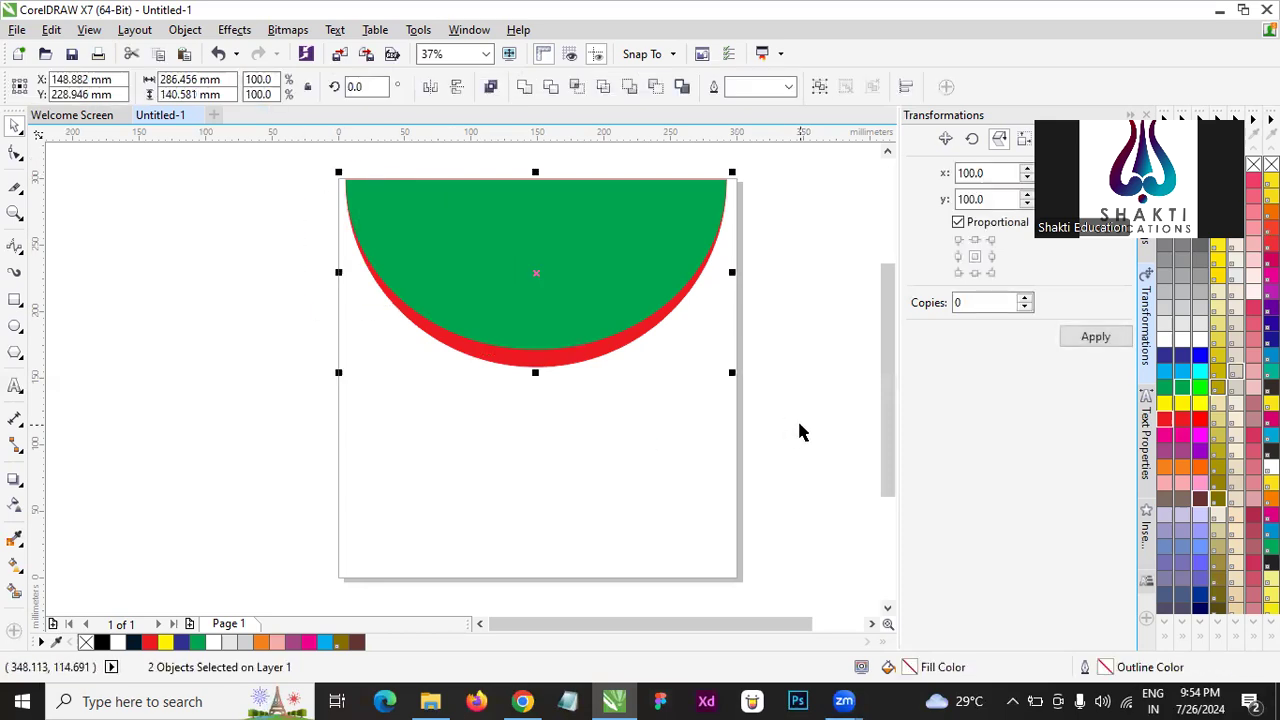
{"action": "key", "text": "Delete"}
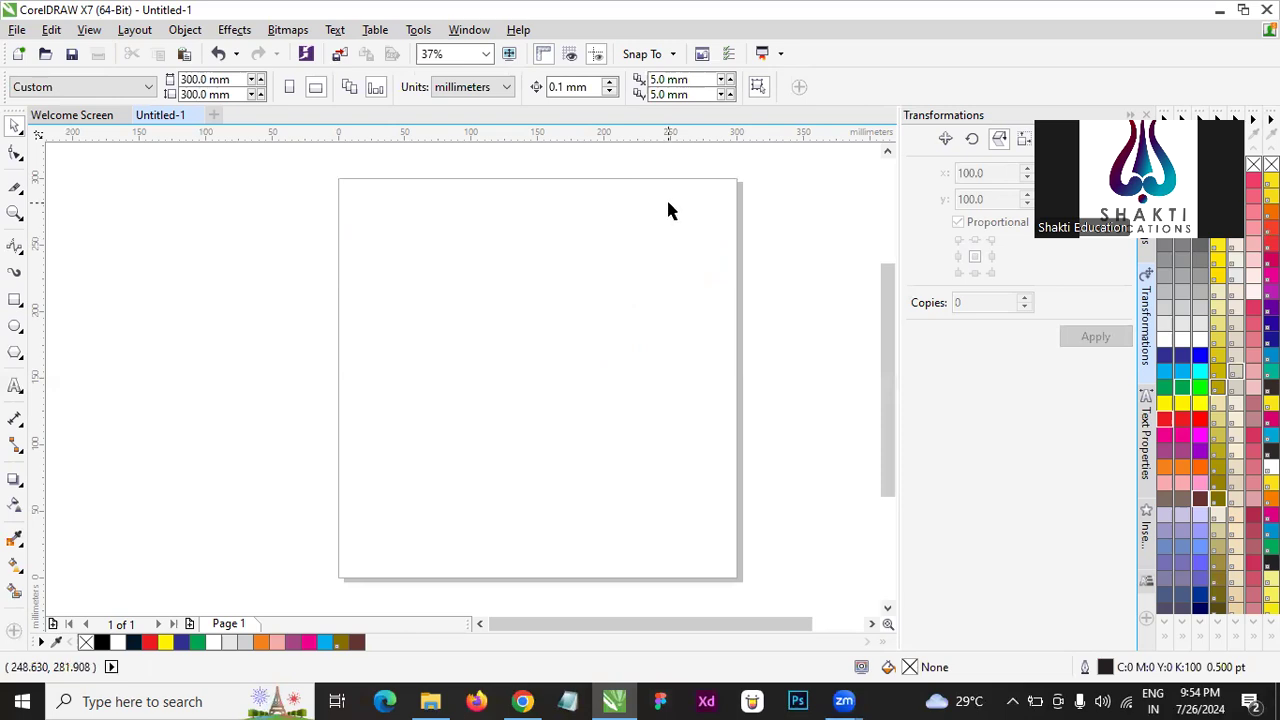
- Draw a five-sided polygon about 170 mm wide and 181 mm high on the page
{"action": "left_click", "coordinate": [24, 308]}
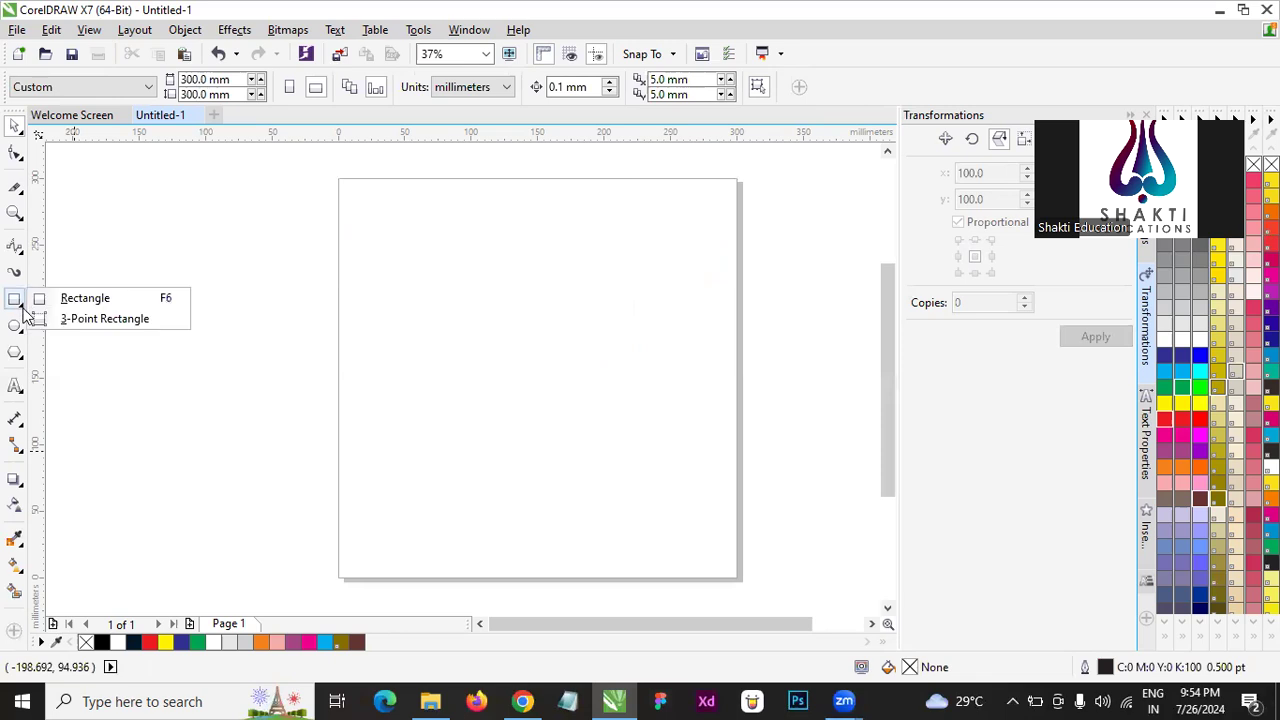
{"action": "left_click", "coordinate": [14, 355]}
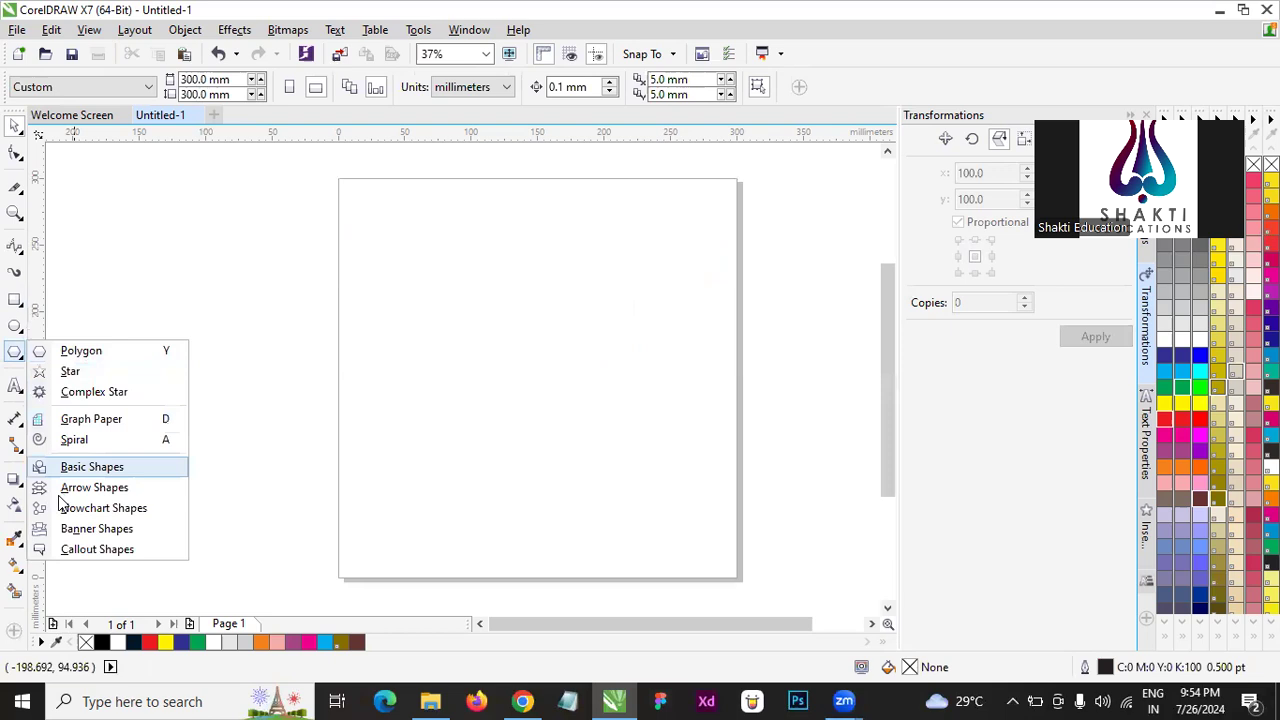
{"action": "left_click", "coordinate": [70, 350]}
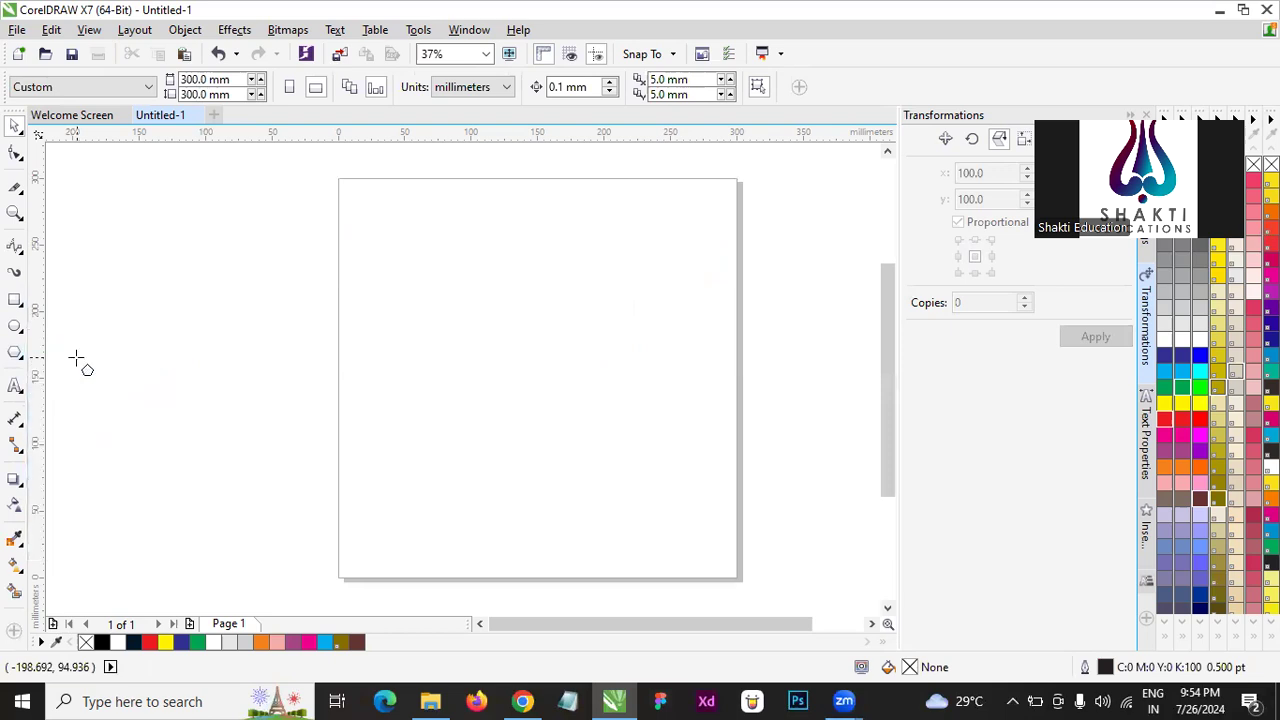
{"action": "left_click_drag", "start_coordinate": [466, 238], "coordinate": [702, 528]}
{"action": "key", "text": "space"}
{"action": "left_click_drag", "start_coordinate": [491, 380], "coordinate": [618, 374]}
{"action": "left_click", "coordinate": [335, 290]}
{"action": "left_click", "coordinate": [395, 296]}
- Reshape the pentagon into an interlaced star with the Shape tool, moving its top corner node across the centre to below its base
{"action": "left_click", "coordinate": [15, 152]}
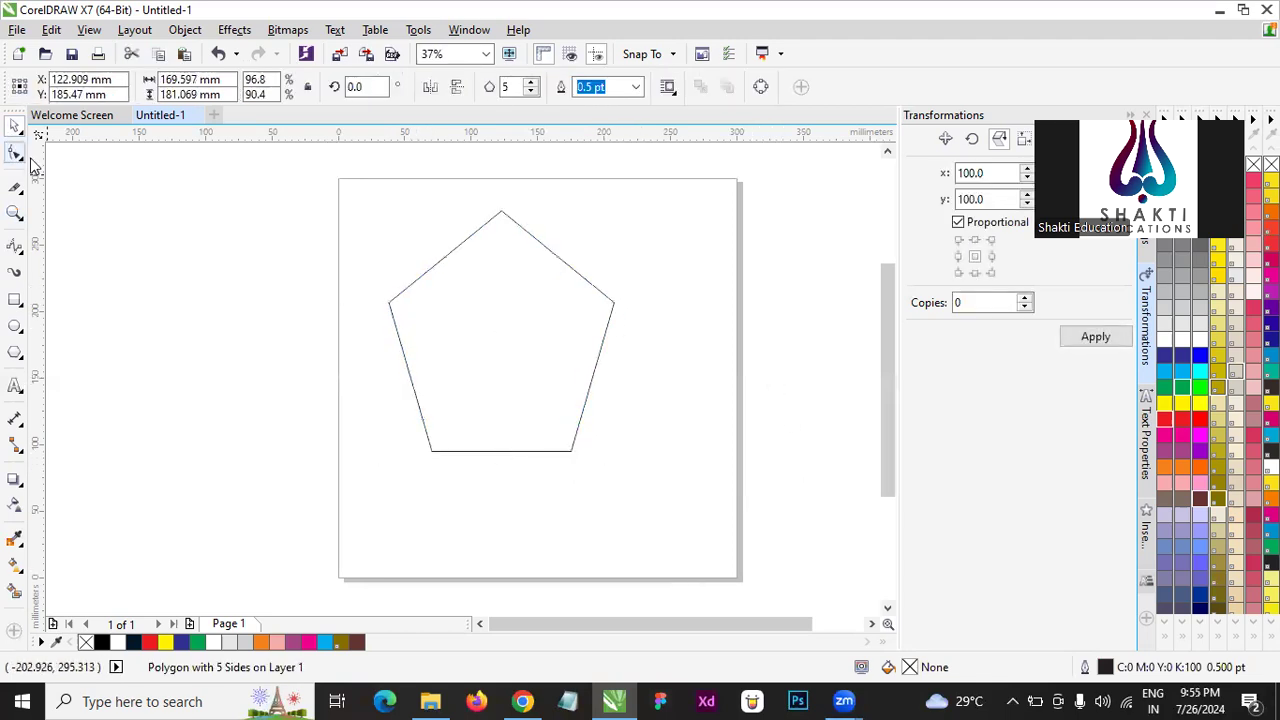
{"action": "right_click", "coordinate": [424, 286]}
{"action": "left_click", "coordinate": [14, 126]}
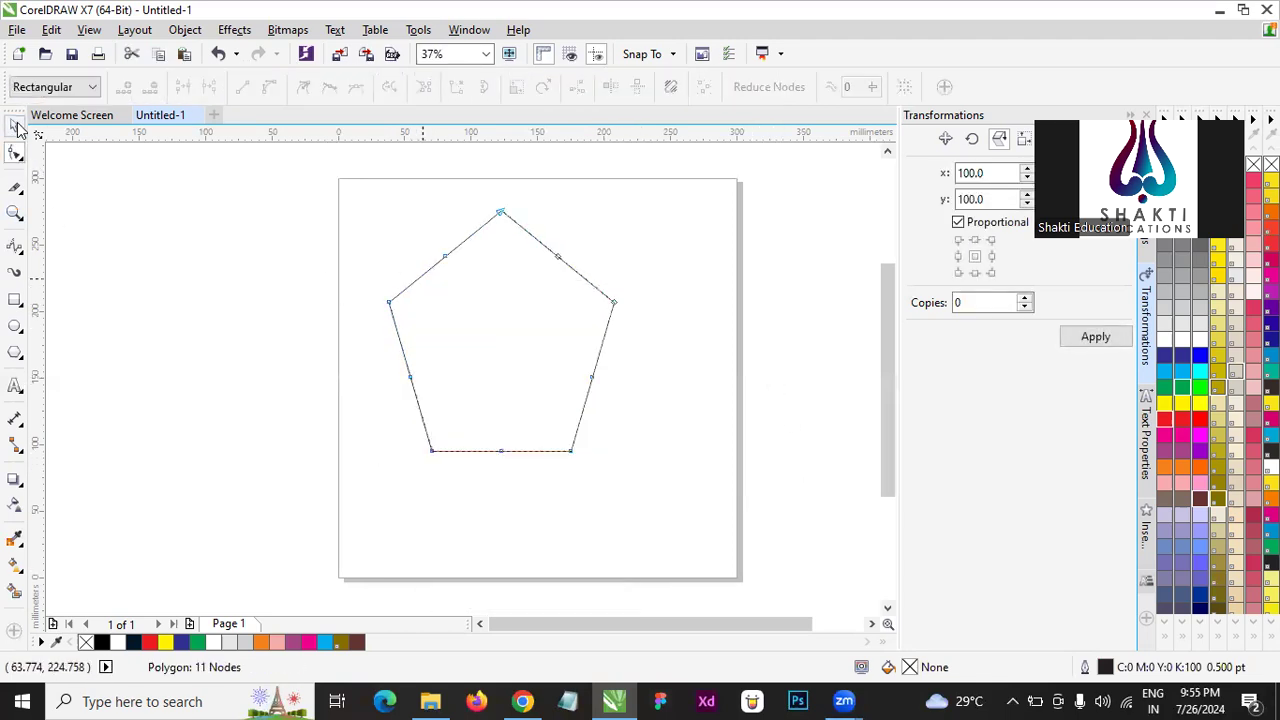
{"action": "left_click", "coordinate": [14, 153]}
{"action": "left_click_drag", "start_coordinate": [500, 214], "coordinate": [434, 526]}
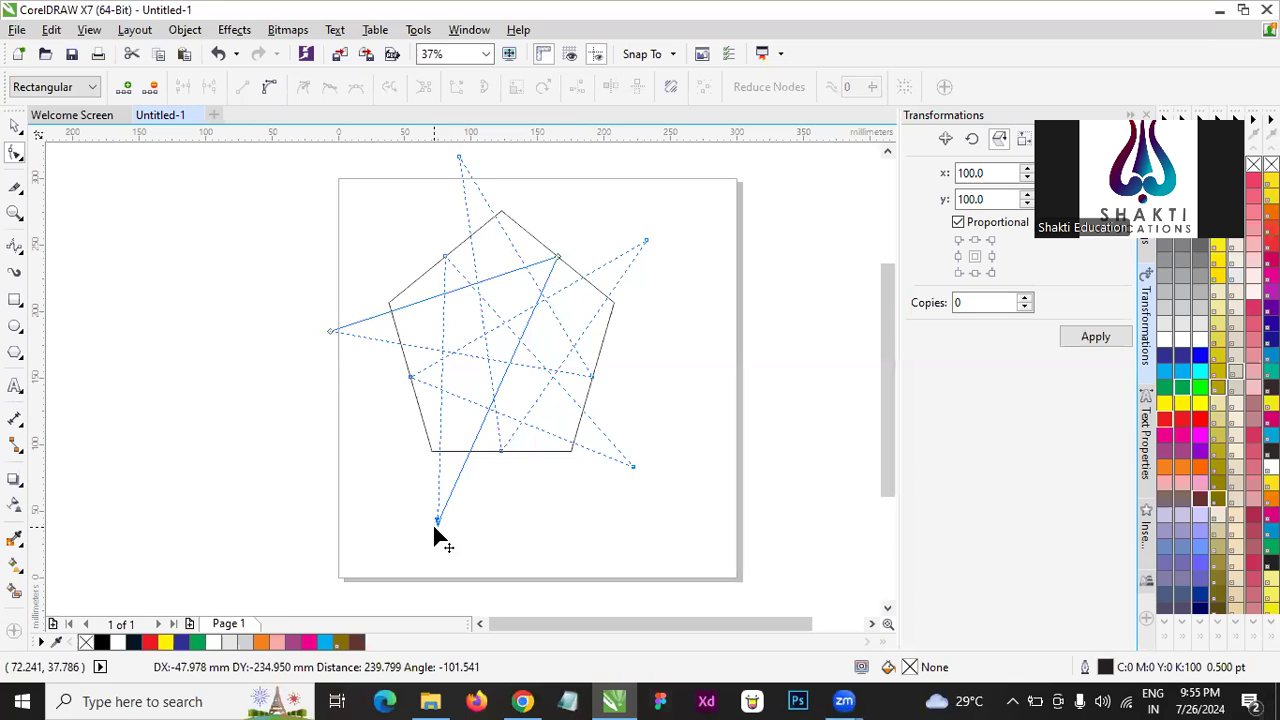
{"action": "left_click_drag", "start_coordinate": [434, 526], "coordinate": [560, 531]}
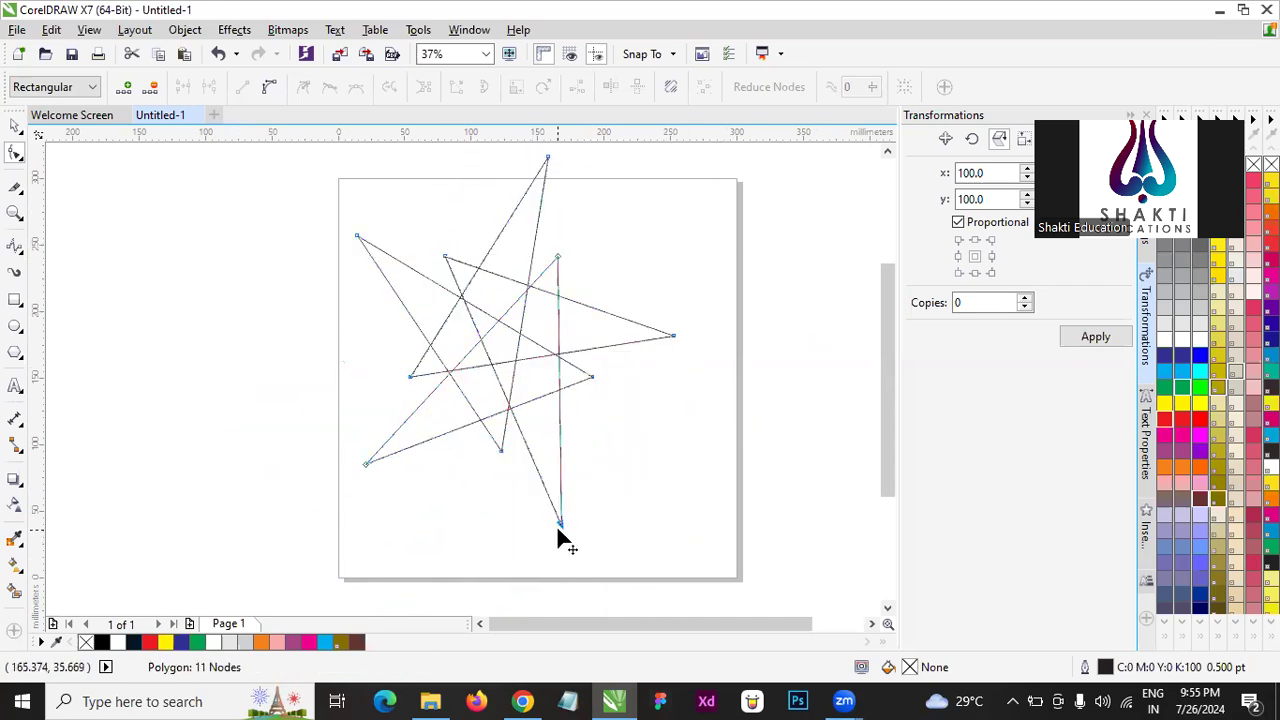
- Colour the interlaced star's fill and outline red
{"action": "left_click", "coordinate": [1168, 422]}
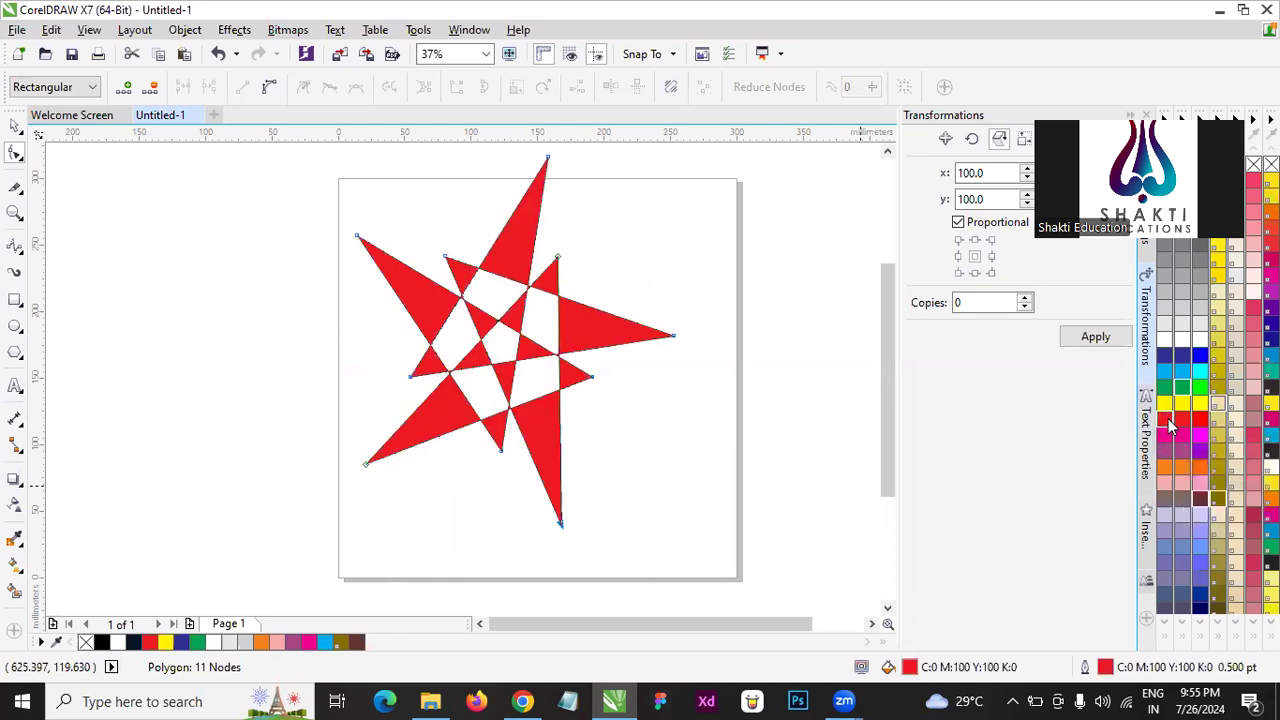
{"action": "left_click", "coordinate": [18, 130]}
{"action": "left_click", "coordinate": [93, 281]}
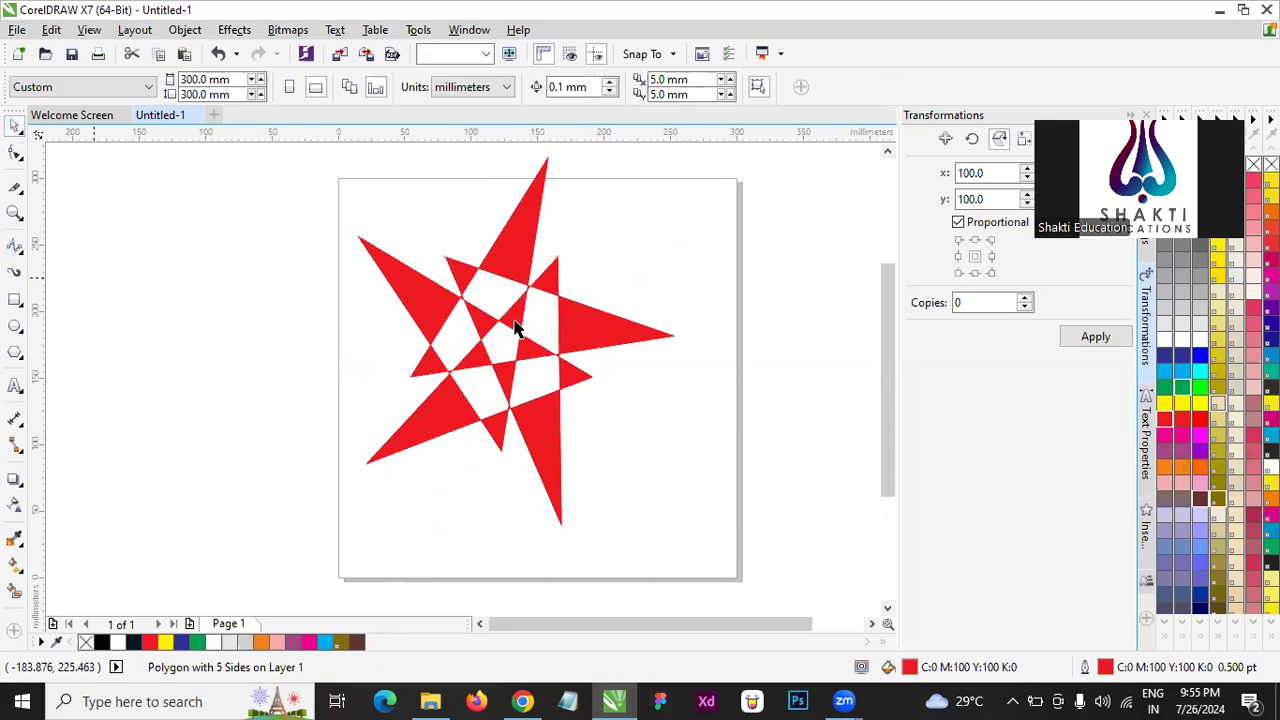
- Scale the red star down to about 196 mm wide and 228 mm high and move it near the page's centre
{"action": "scroll", "coordinate": [478, 315], "scroll_direction": "down", "scroll_amount": 1}
{"action": "left_click_drag", "start_coordinate": [390, 236], "coordinate": [595, 537]}
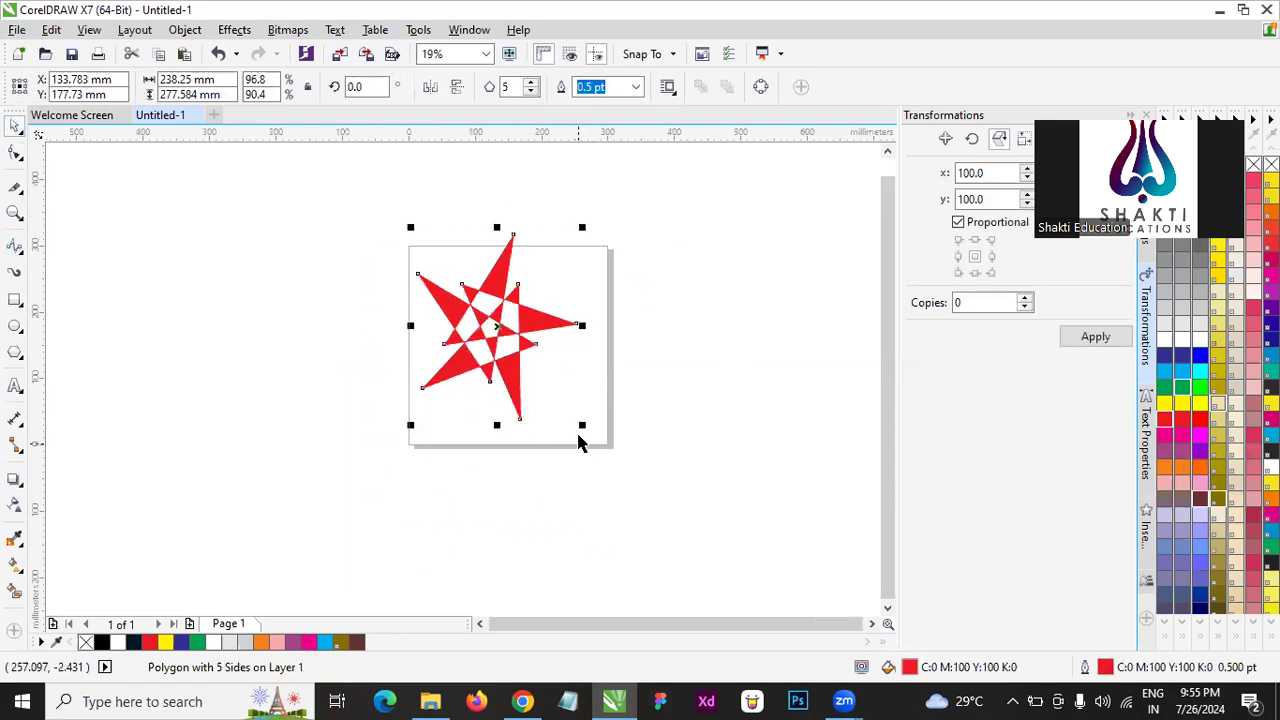
{"action": "left_click_drag", "start_coordinate": [584, 425], "coordinate": [554, 391]}
{"action": "left_click_drag", "start_coordinate": [479, 324], "coordinate": [512, 366]}
{"action": "left_click", "coordinate": [662, 368]}
{"action": "scroll", "coordinate": [496, 360], "scroll_direction": "up", "scroll_amount": 1}
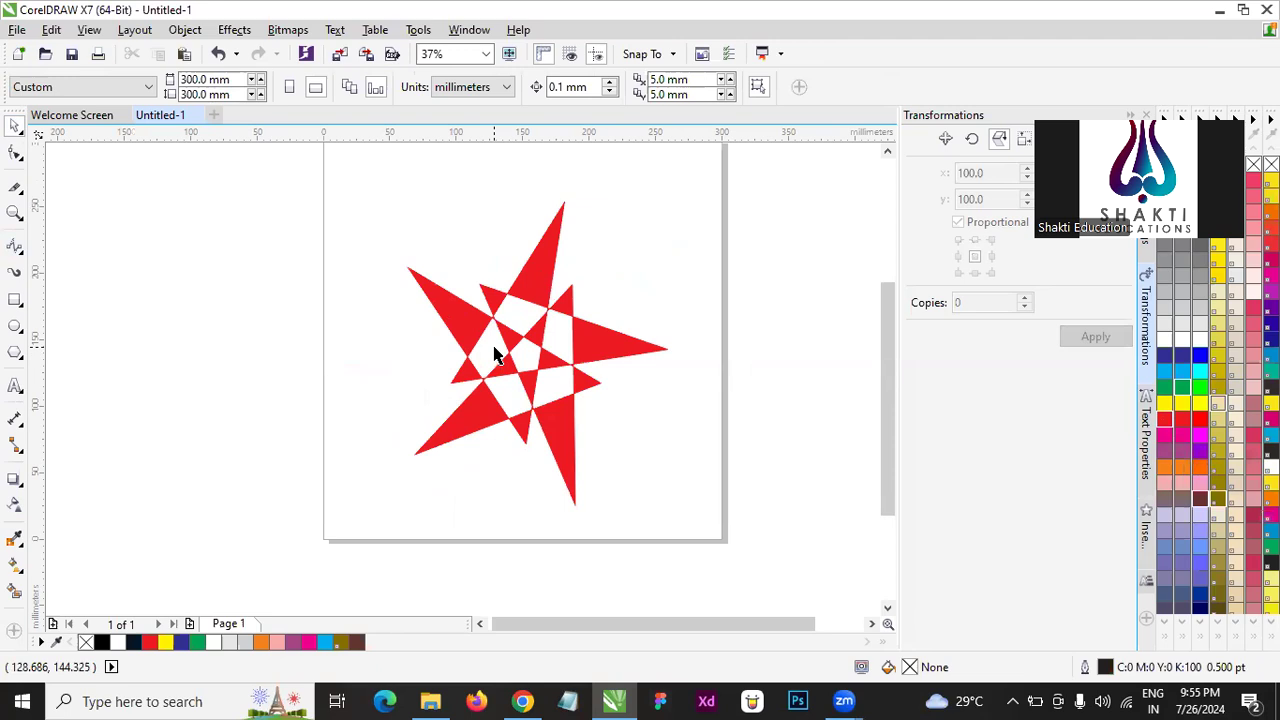
- Reshape the red star with the Shape tool by pulling an inner corner node outward beyond the neighbouring tip
{"action": "left_click", "coordinate": [500, 420]}
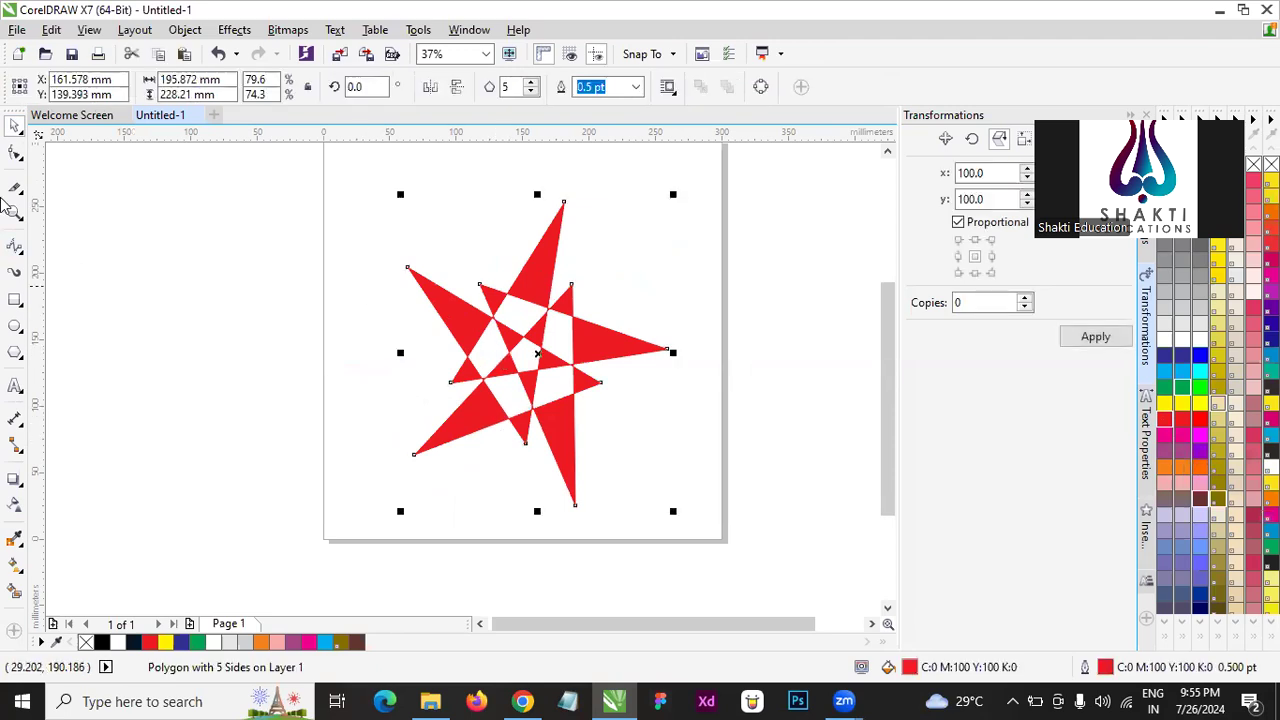
{"action": "key", "text": "F10"}
{"action": "left_click_drag", "start_coordinate": [482, 284], "coordinate": [518, 183]}
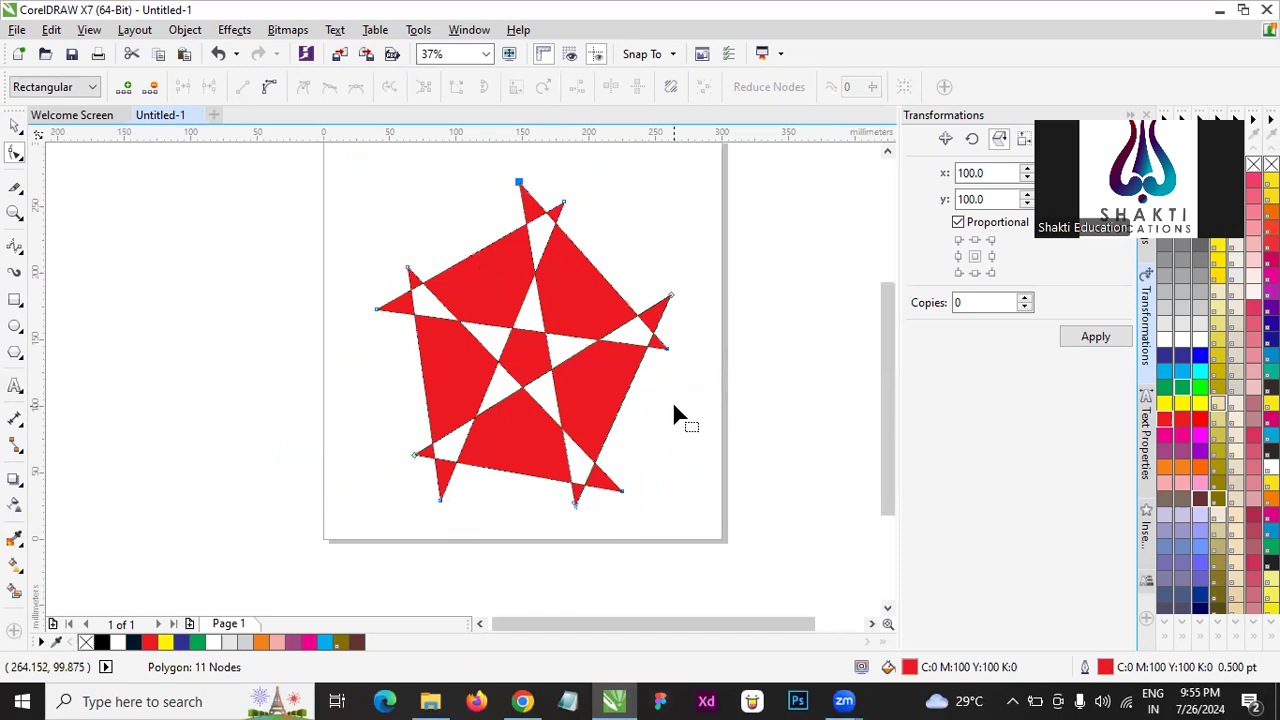
{"action": "left_click", "coordinate": [15, 125]}
{"action": "left_click", "coordinate": [125, 323]}
- Select the whole red star and delete it from the page
{"action": "scroll", "coordinate": [530, 364], "scroll_direction": "down", "scroll_amount": 1}
{"action": "left_click_drag", "start_coordinate": [726, 493], "coordinate": [279, 243]}
{"action": "key", "text": "Delete"}
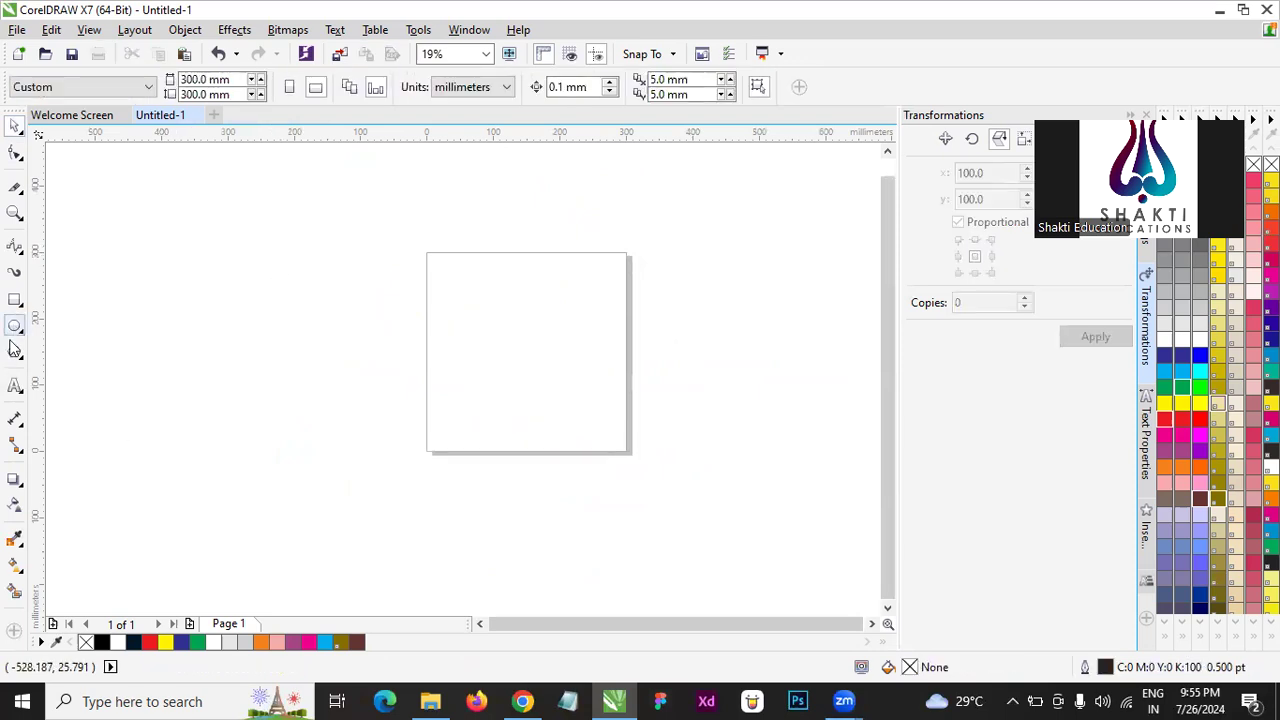
- Draw a new five-sided polygon about 177 mm wide and 185 mm high on the page
{"action": "left_click", "coordinate": [14, 350]}
{"action": "left_click_drag", "start_coordinate": [462, 287], "coordinate": [586, 423]}
{"action": "scroll", "coordinate": [620, 358], "scroll_direction": "up", "scroll_amount": 1}
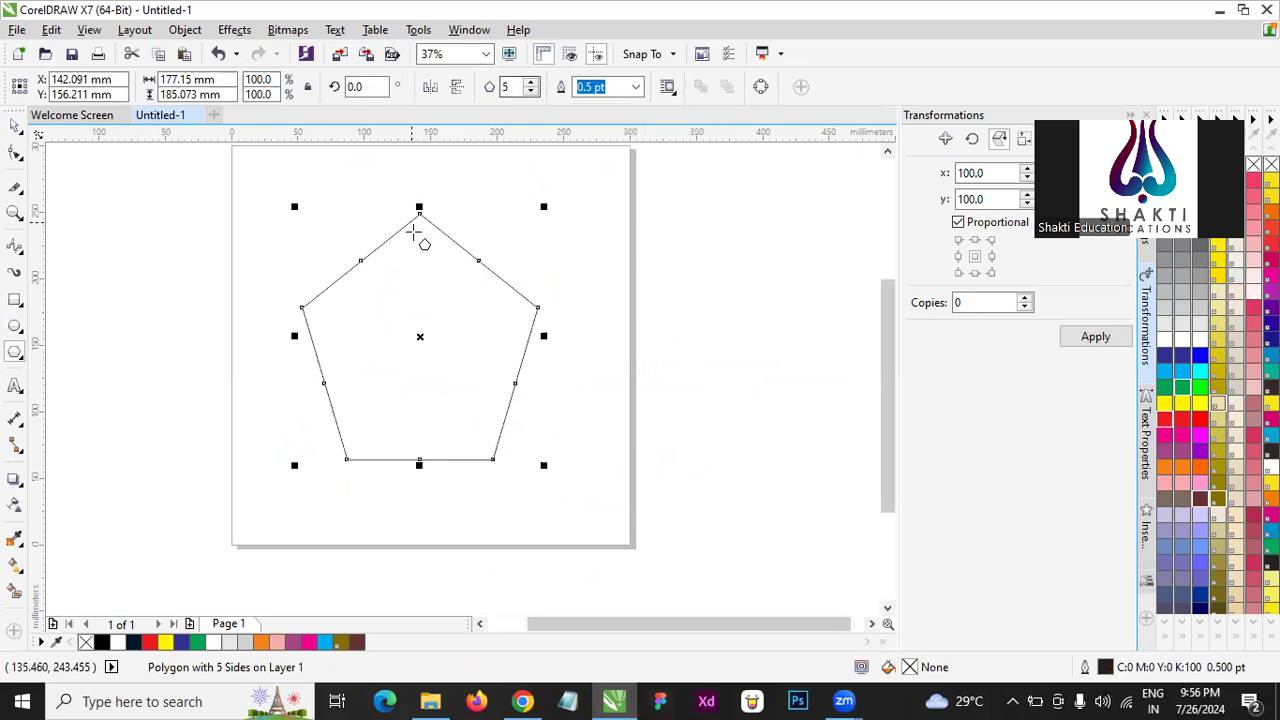
{"action": "scroll", "coordinate": [422, 222], "scroll_direction": "up", "scroll_amount": 4}
{"action": "scroll", "coordinate": [457, 208], "scroll_direction": "down", "scroll_amount": 6}
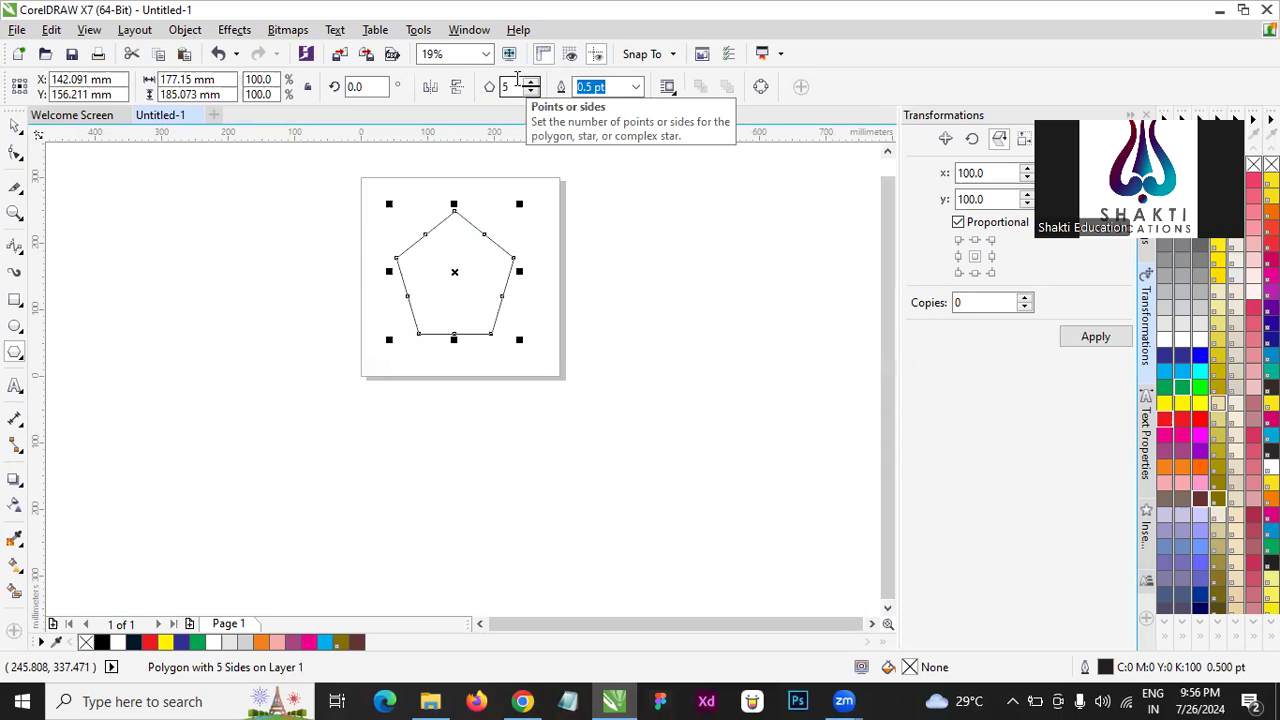
{"action": "scroll", "coordinate": [459, 235], "scroll_direction": "up", "scroll_amount": 2}
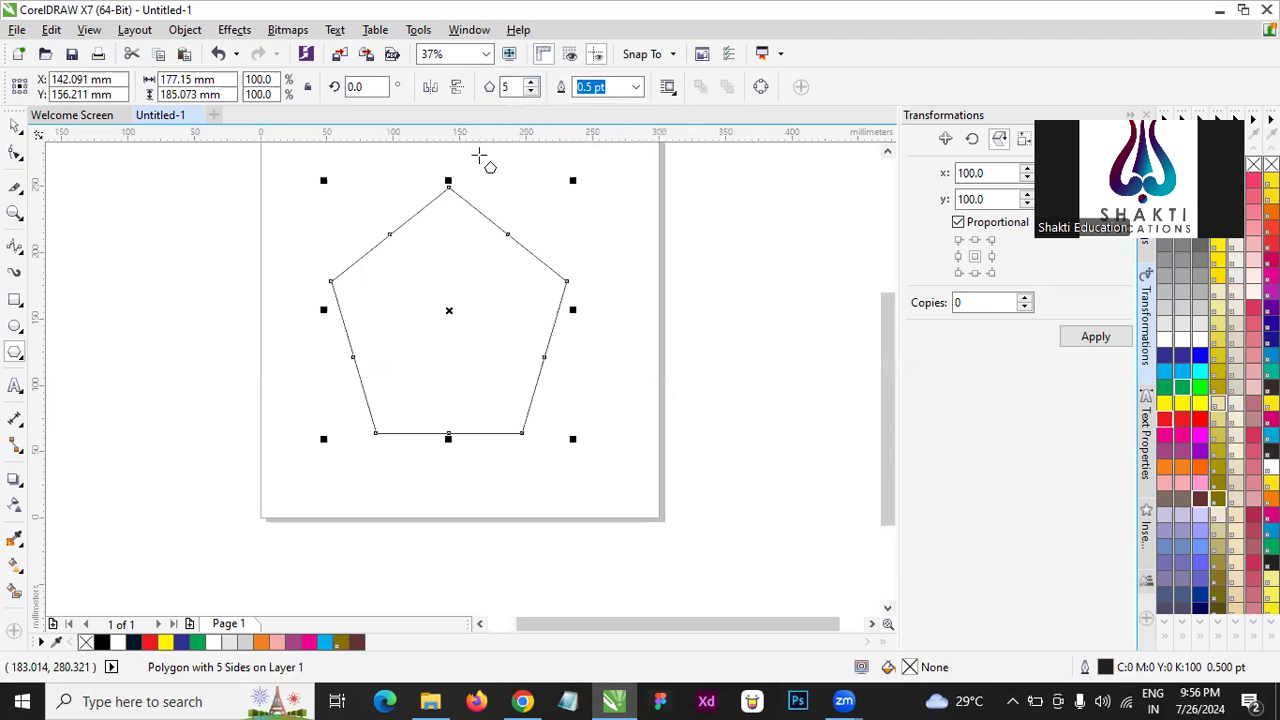
- Set the polygon's number of sides to 20
{"action": "left_click", "coordinate": [14, 128]}
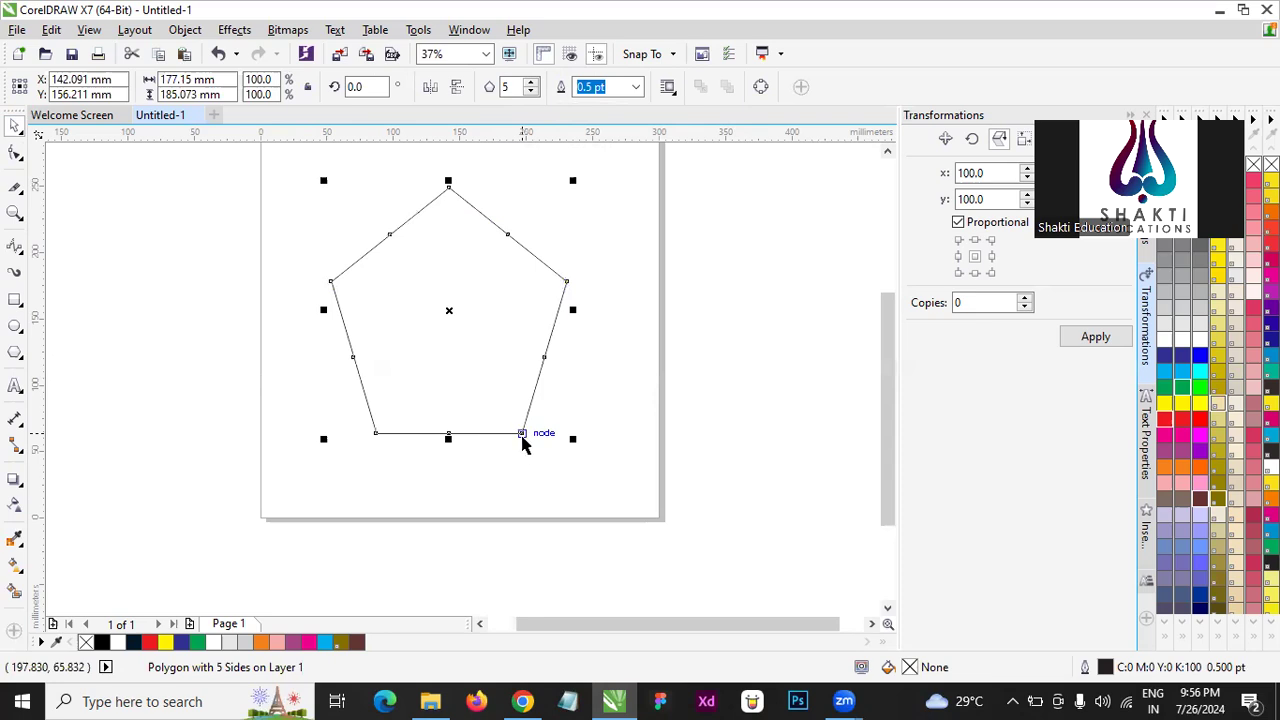
{"action": "left_click", "coordinate": [510, 88]}
{"action": "type", "text": "20"}
{"action": "key", "text": "Return"}
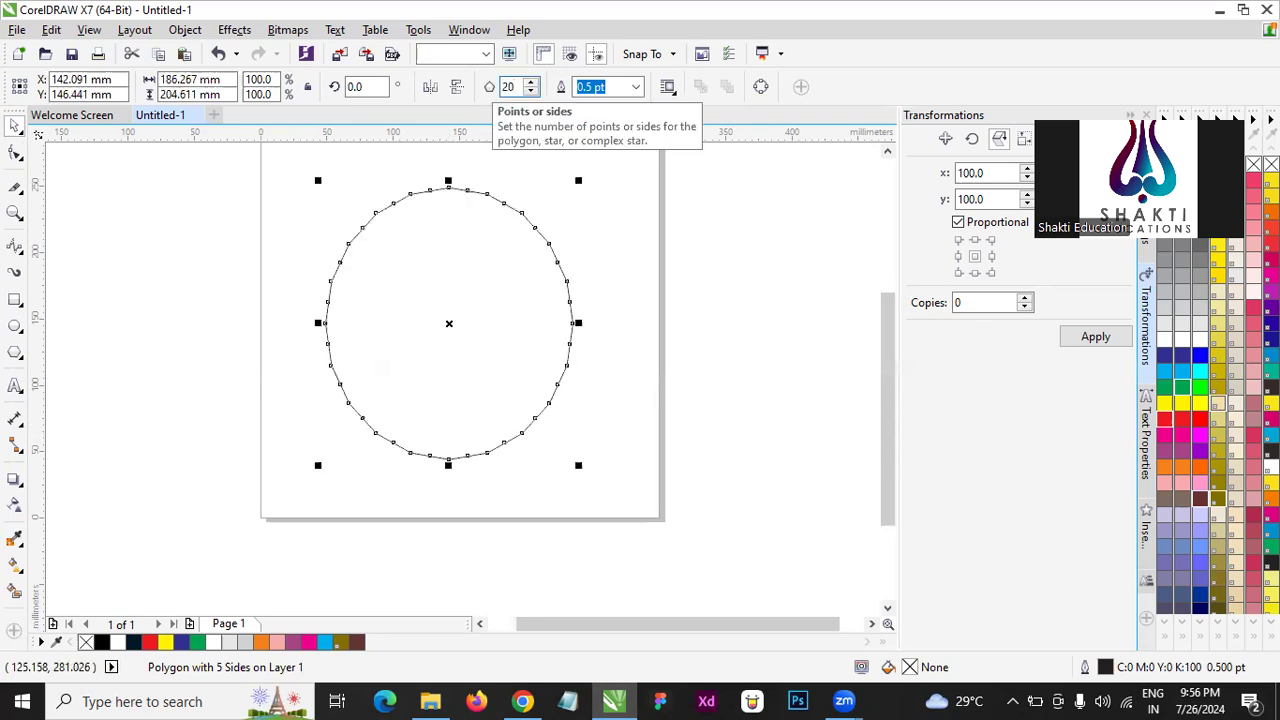
{"action": "left_click", "coordinate": [780, 369]}
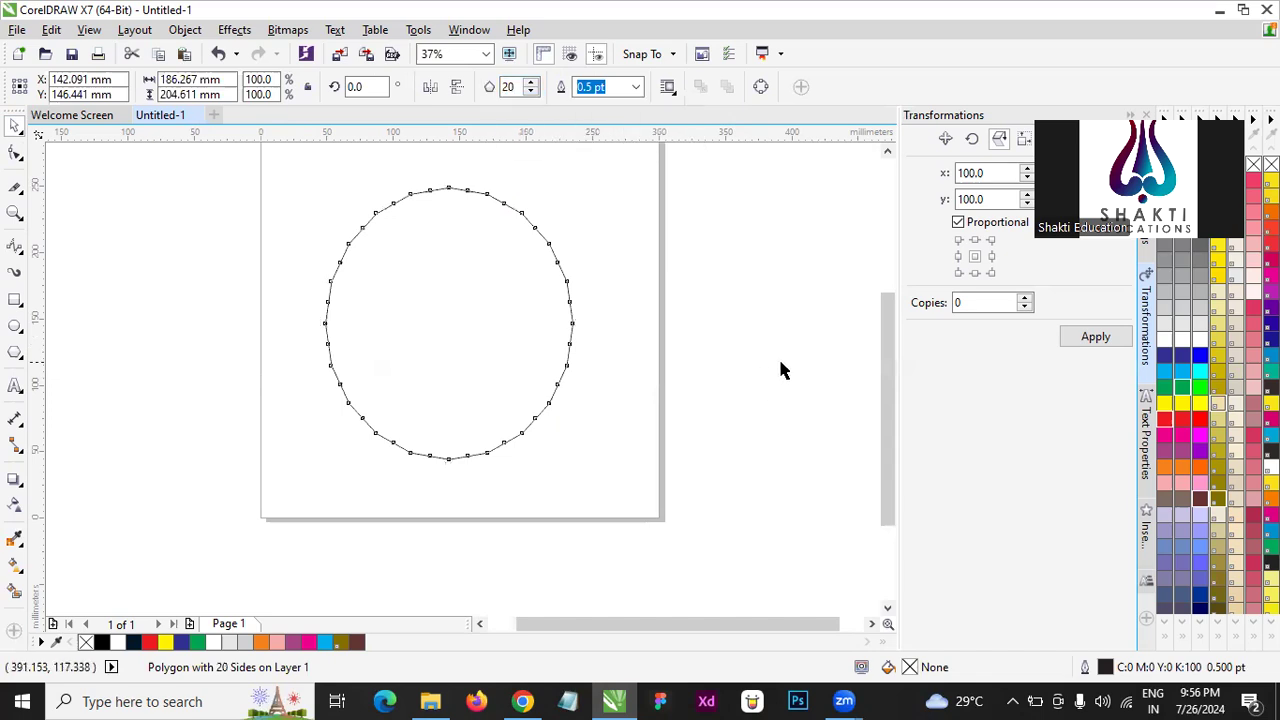
{"action": "left_click", "coordinate": [439, 188]}
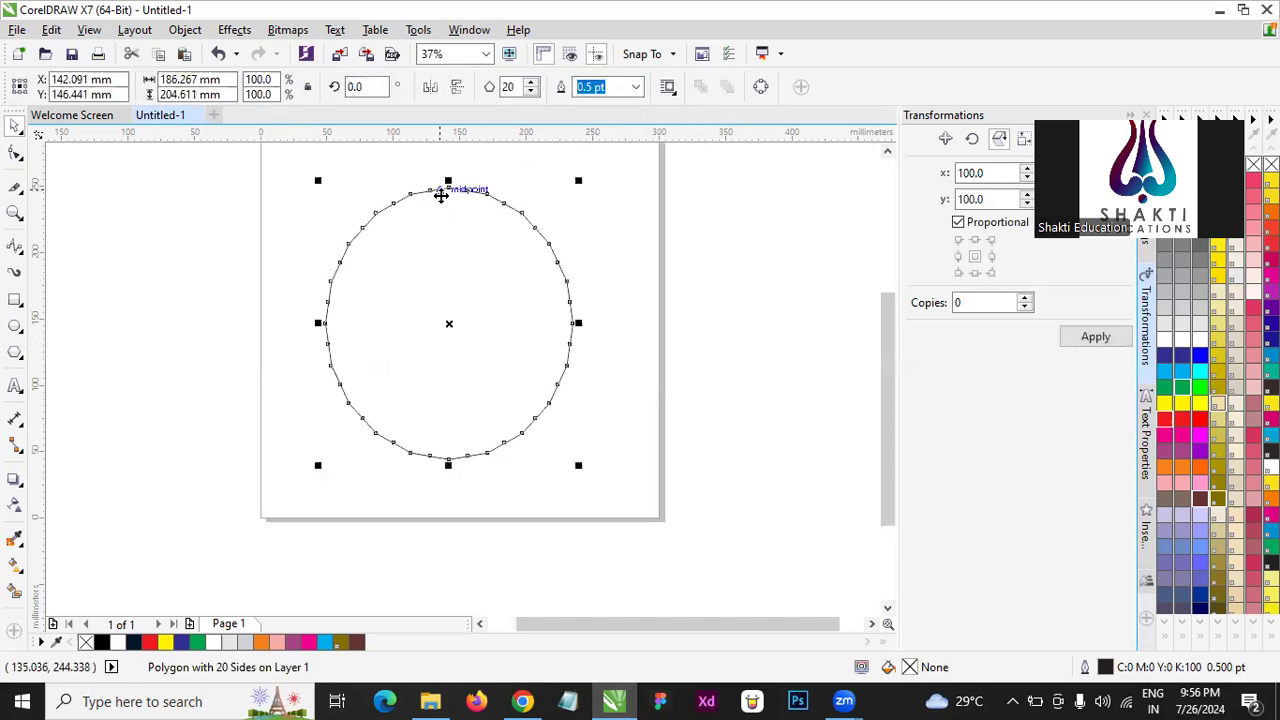
- Reshape the 20-sided polygon into a thin-spiked starburst by moving its top corner node down close to the centre
{"action": "left_click", "coordinate": [12, 155]}
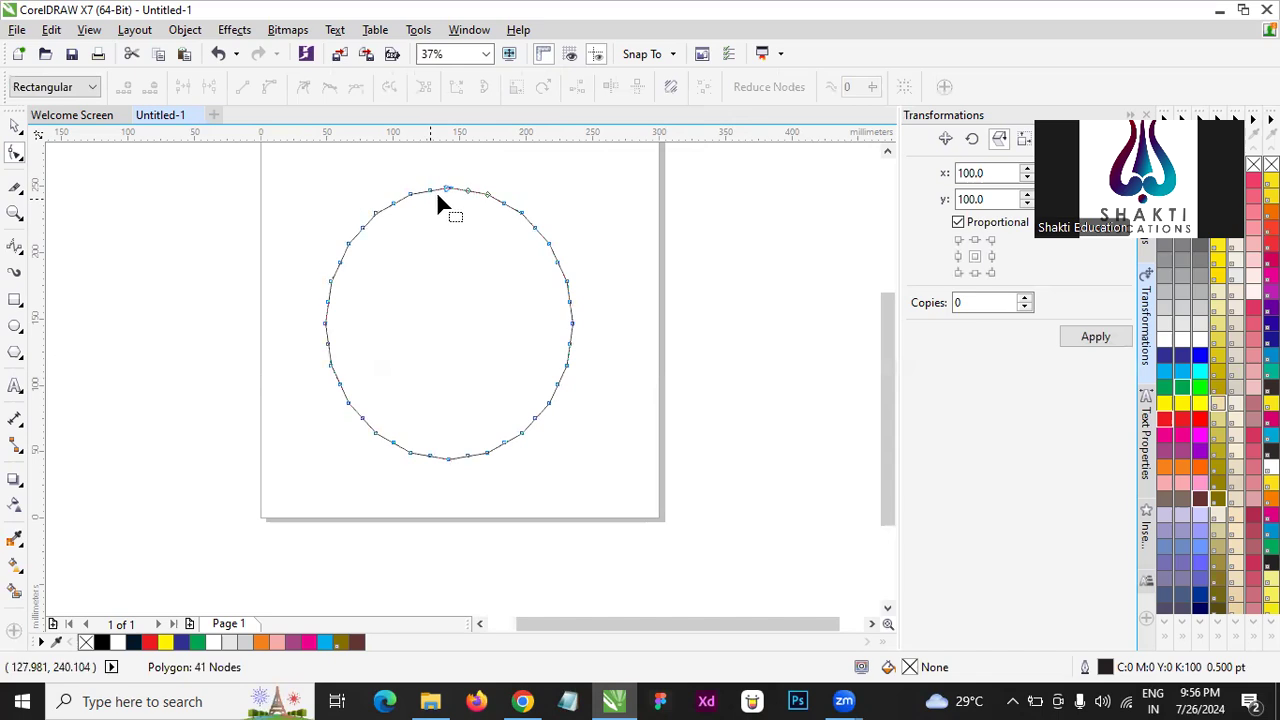
{"action": "scroll", "coordinate": [456, 190], "scroll_direction": "up", "scroll_amount": 3}
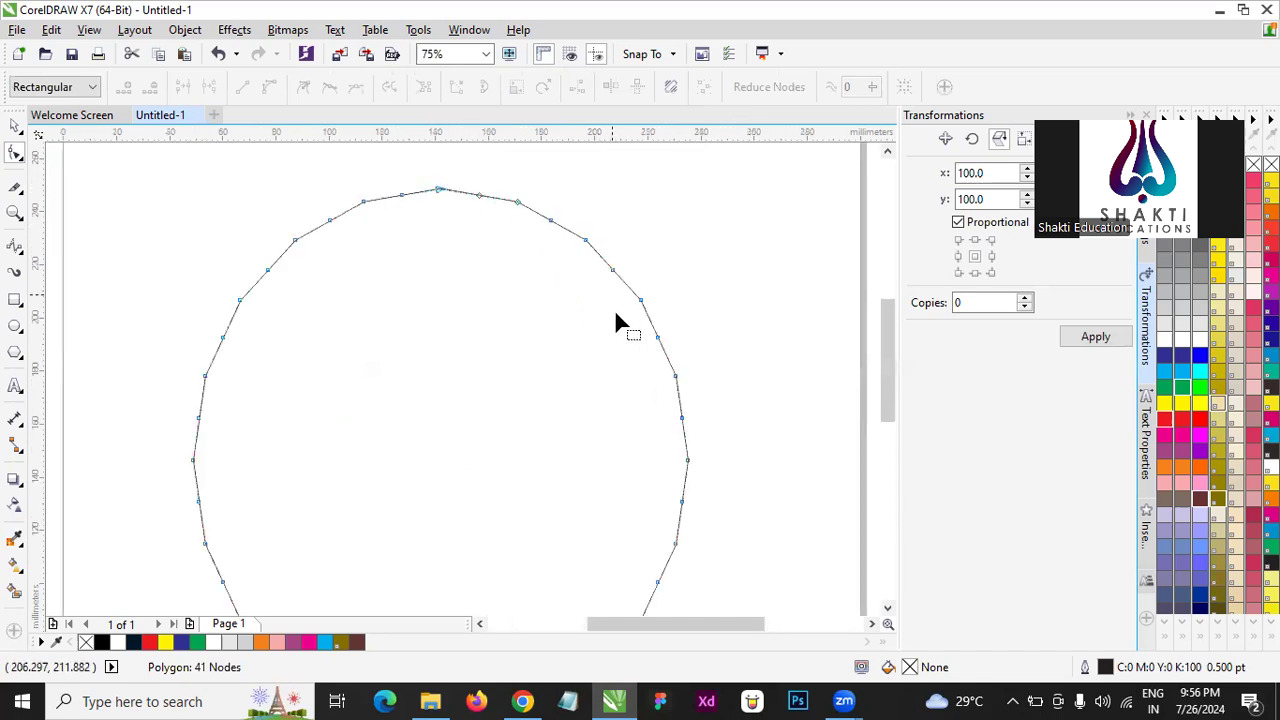
{"action": "left_click_drag", "start_coordinate": [441, 189], "coordinate": [444, 428]}
{"action": "left_click", "coordinate": [15, 127]}
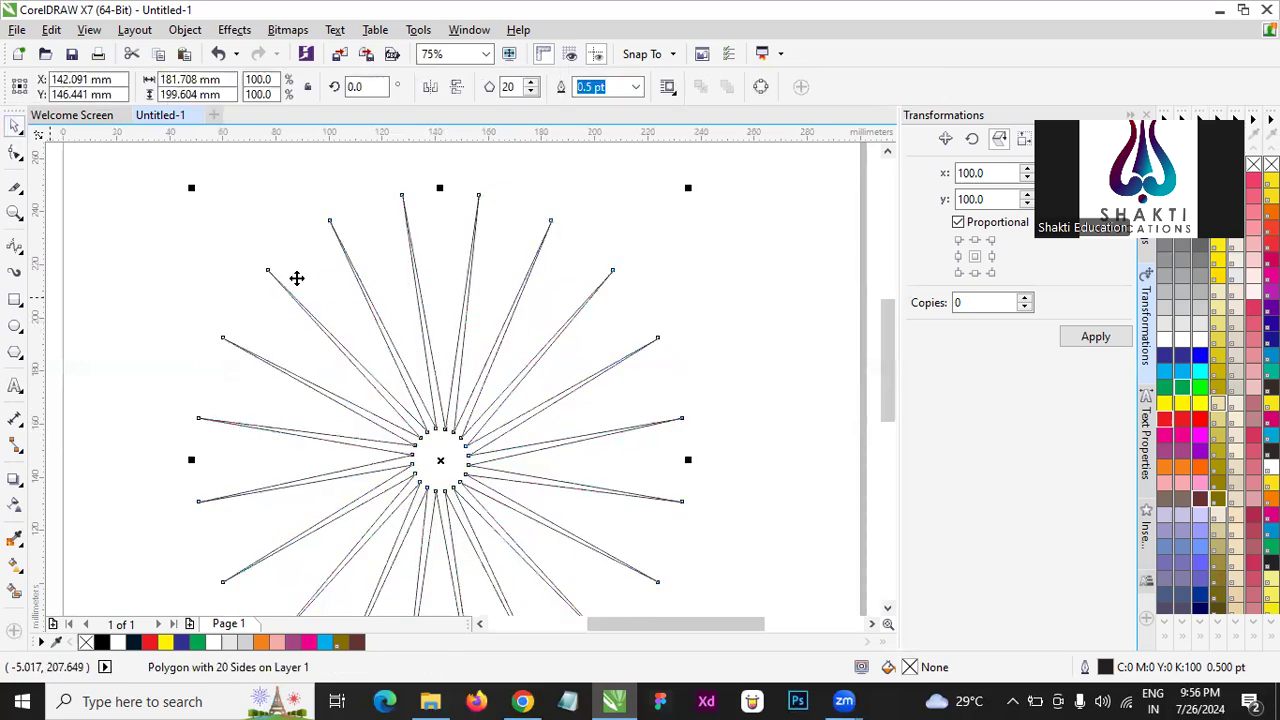
- Colour the starburst's fill and outline cyan
{"action": "scroll", "coordinate": [297, 277], "scroll_direction": "down", "scroll_amount": 2}
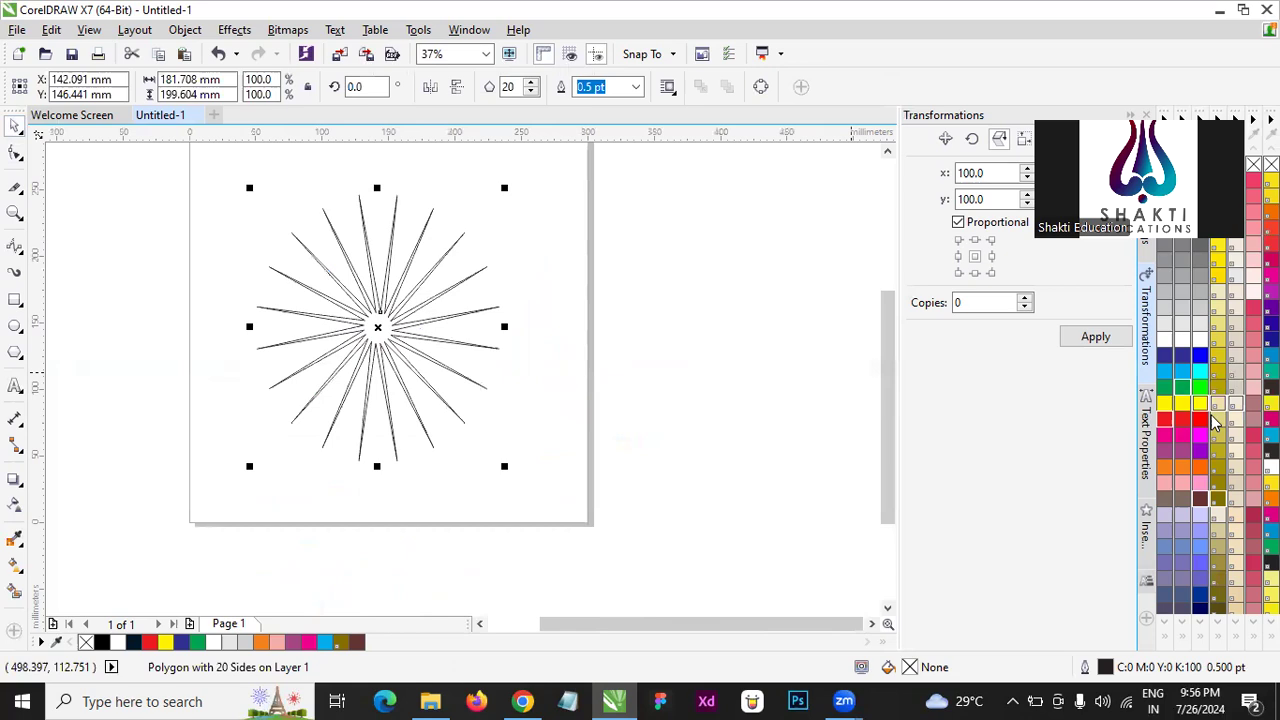
{"action": "right_click", "coordinate": [1164, 371]}
{"action": "left_click", "coordinate": [747, 350]}
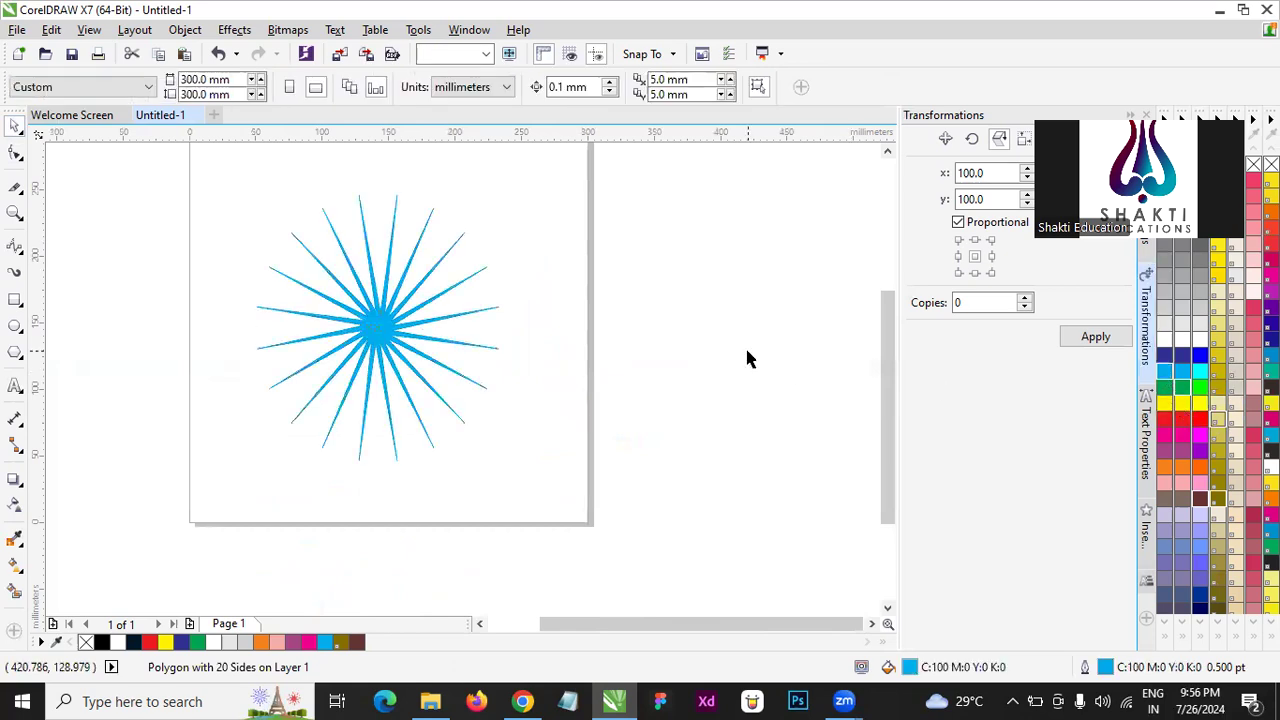
{"action": "scroll", "coordinate": [336, 285], "scroll_direction": "up", "scroll_amount": 2}
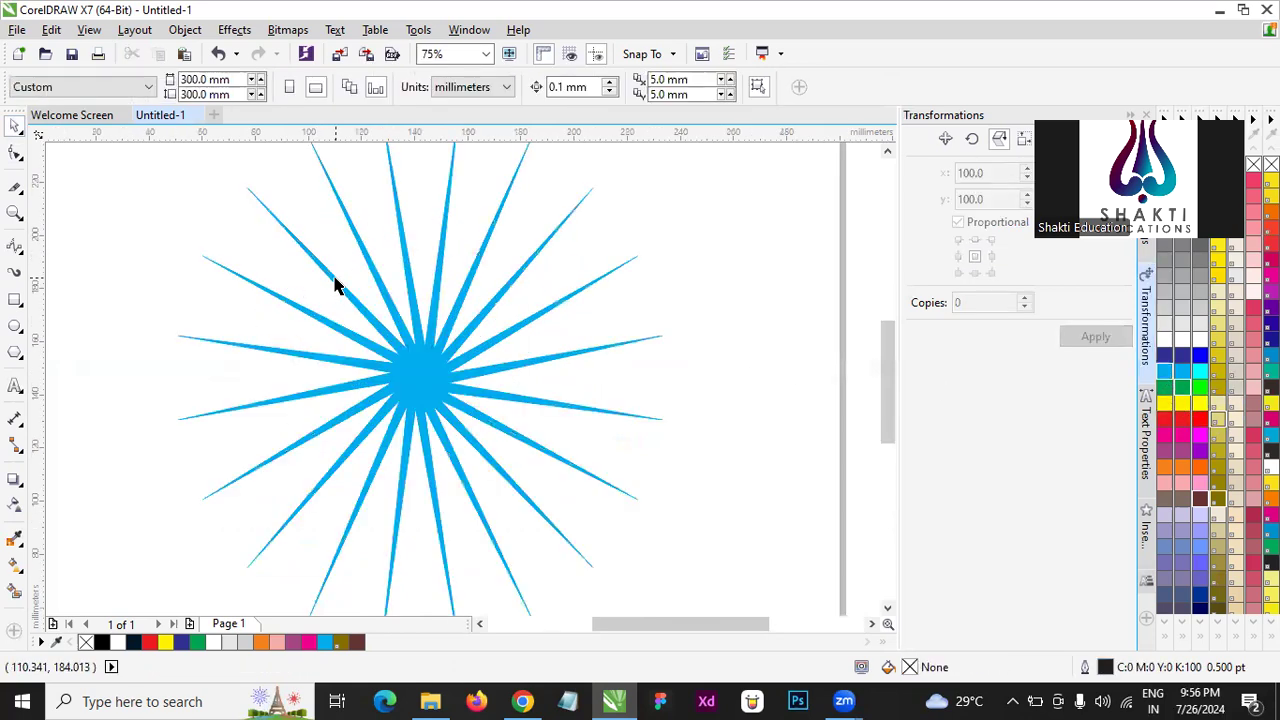
- Move the starburst's inner nodes outward with the Shape tool to form a wide solid core with shorter, thicker spikes
{"action": "left_click", "coordinate": [428, 394]}
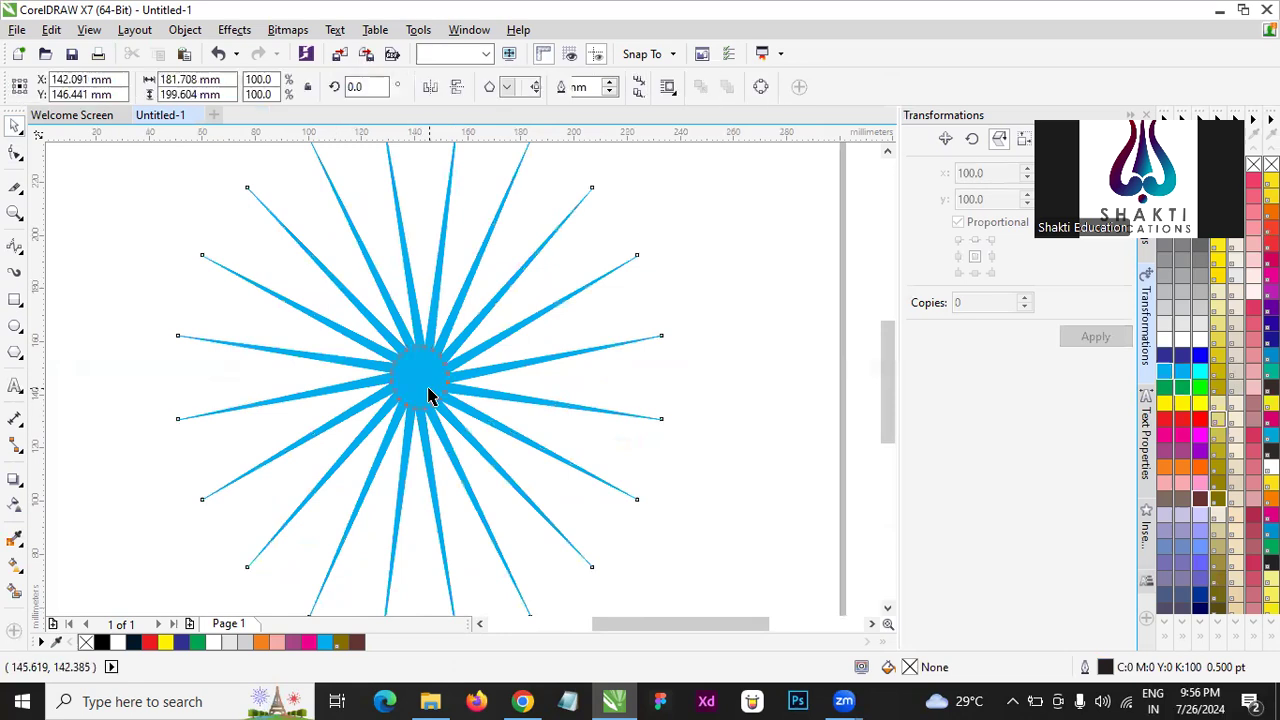
{"action": "left_click", "coordinate": [15, 155]}
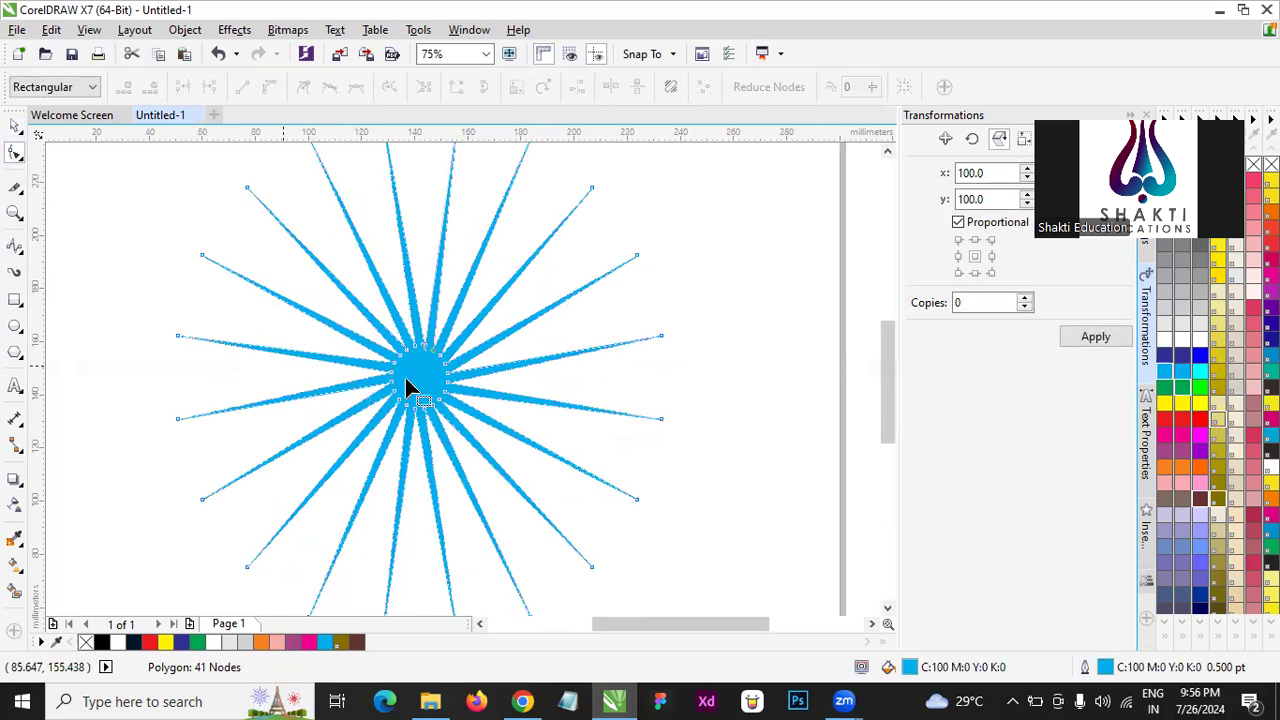
{"action": "left_click_drag", "start_coordinate": [422, 350], "coordinate": [580, 271]}
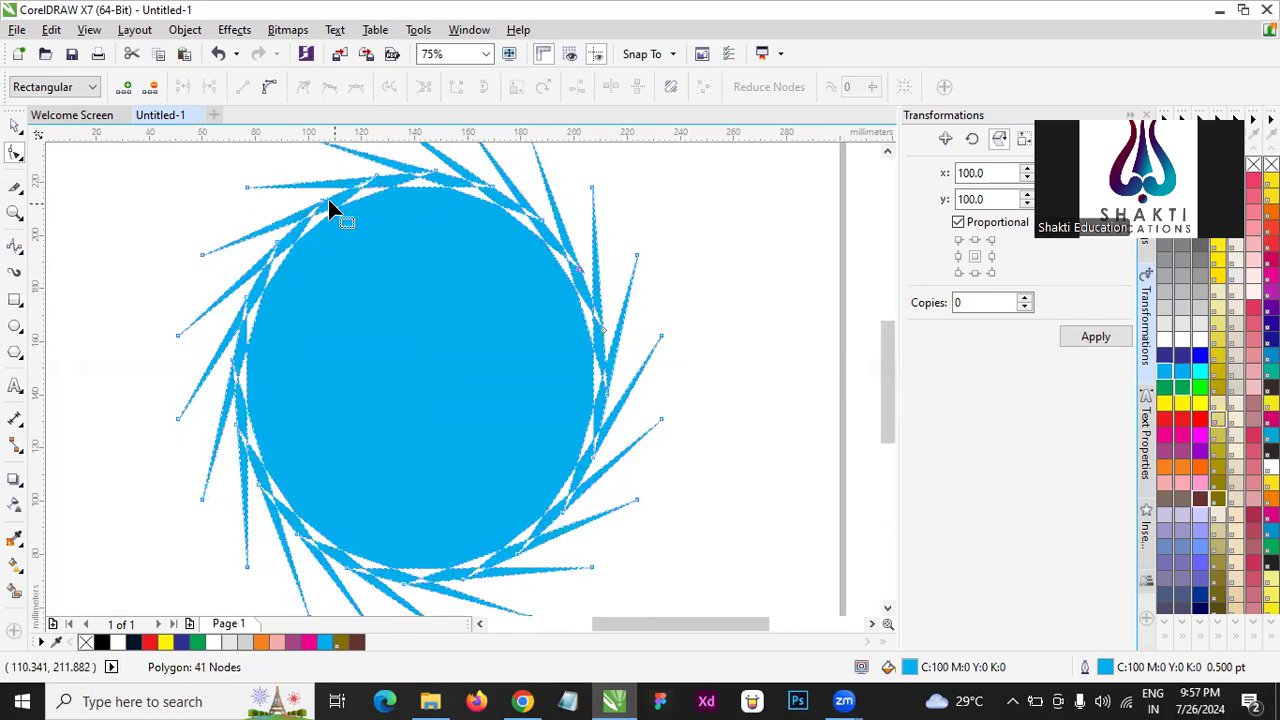
{"action": "left_click_drag", "start_coordinate": [325, 241], "coordinate": [314, 374]}
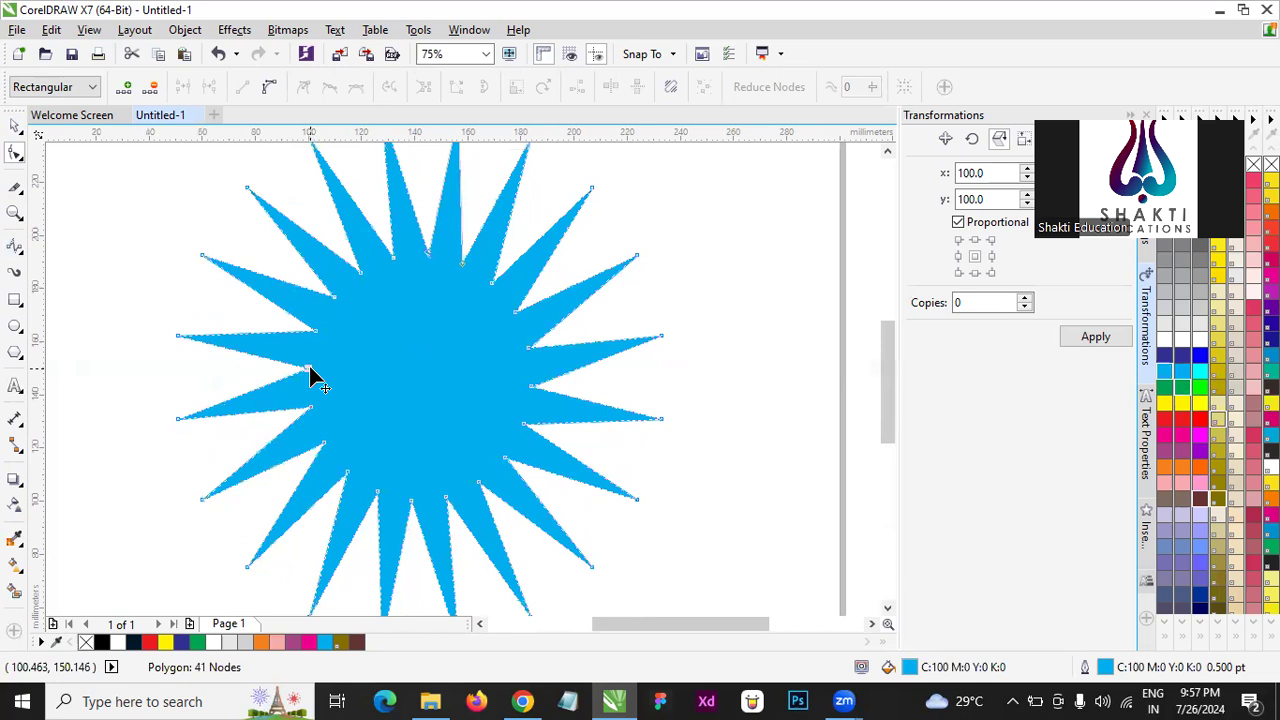
{"action": "left_click", "coordinate": [15, 124]}
{"action": "scroll", "coordinate": [265, 338], "scroll_direction": "down", "scroll_amount": 3}
{"action": "left_click", "coordinate": [583, 341]}
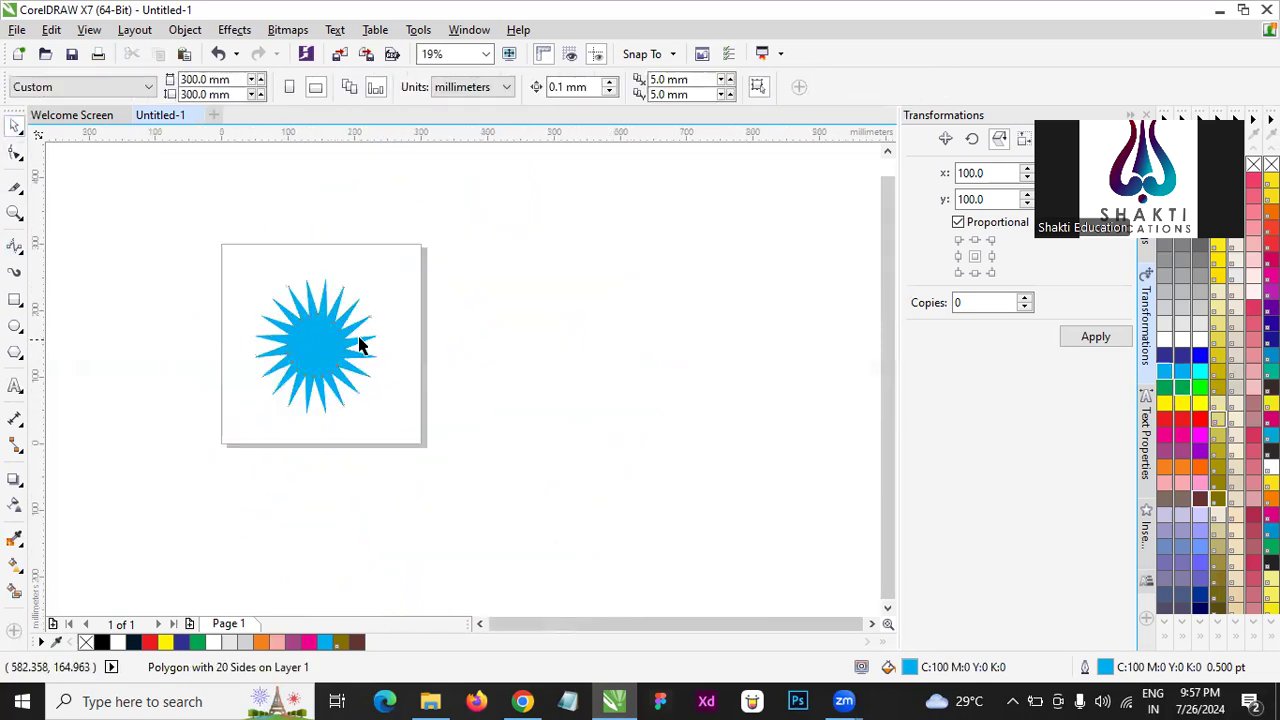
- Adjust the cyan starburst's outer tip nodes with the Shape tool, stretching them outward into longer spikes
{"action": "left_click", "coordinate": [313, 345]}
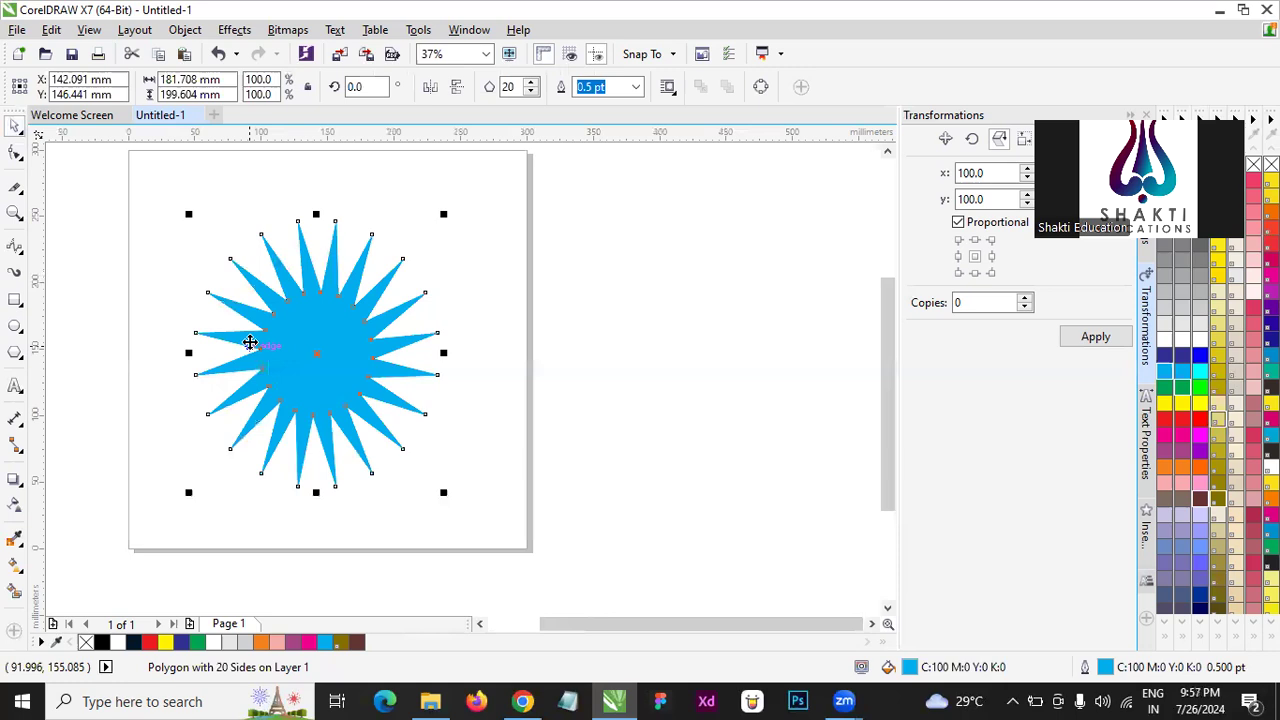
{"action": "left_click", "coordinate": [15, 152]}
{"action": "mouse_move", "coordinate": [298, 222]}
{"action": "left_mouse_down"}
{"action": "mouse_move", "coordinate": [300, 191]}
{"action": "mouse_move", "coordinate": [431, 166]}
{"action": "mouse_move", "coordinate": [318, 235]}
{"action": "left_mouse_up"}
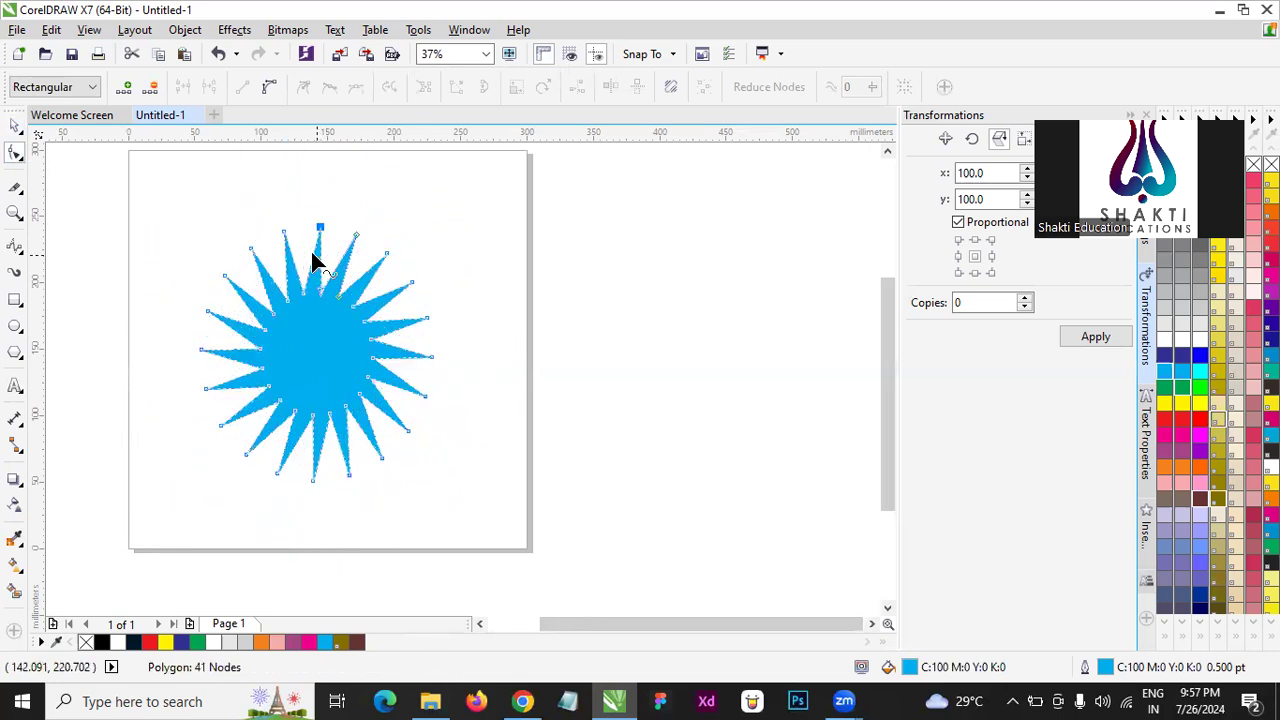
{"action": "scroll", "coordinate": [318, 230], "scroll_direction": "up", "scroll_amount": 2}
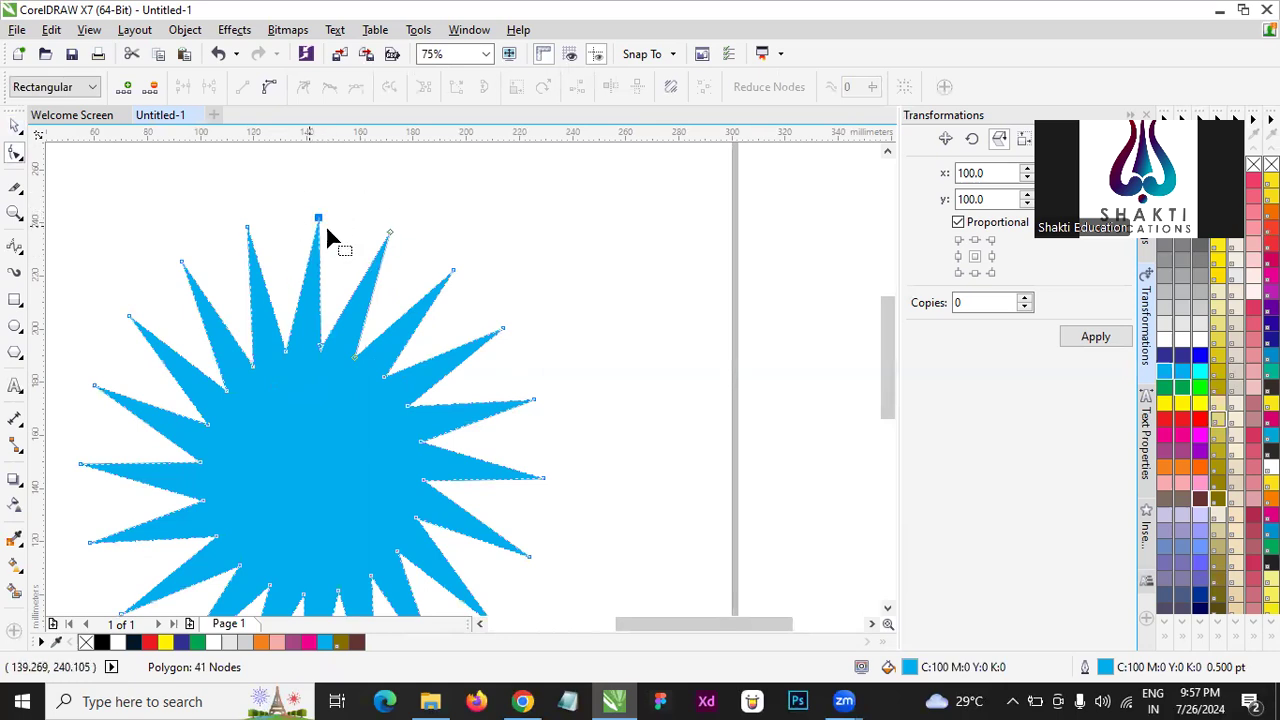
{"action": "mouse_move", "coordinate": [319, 217]}
{"action": "left_mouse_down"}
{"action": "mouse_move", "coordinate": [343, 179]}
{"action": "mouse_move", "coordinate": [318, 217]}
{"action": "left_mouse_up"}
{"action": "left_click_drag", "start_coordinate": [319, 346], "coordinate": [355, 299]}
{"action": "left_click_drag", "start_coordinate": [319, 218], "coordinate": [370, 158]}
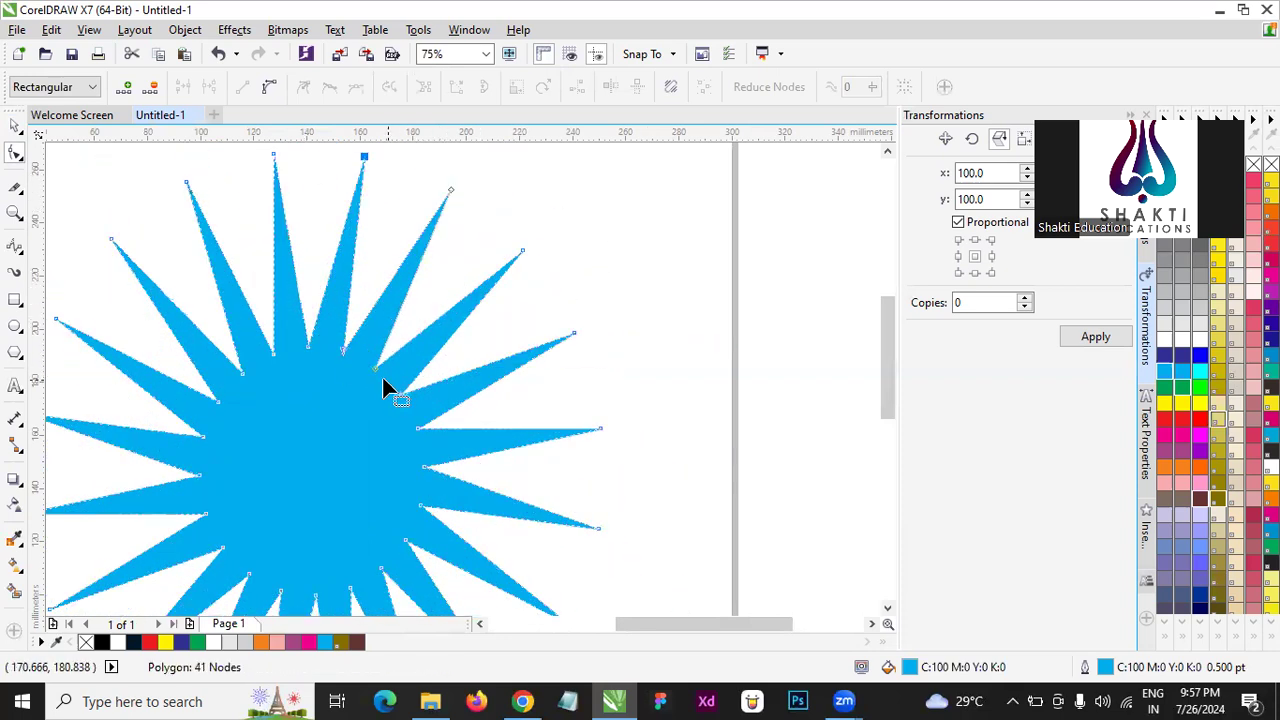
- Move an inner node of the starburst across its centre so the edges interlace into a lattice pattern
{"action": "left_click_drag", "start_coordinate": [374, 370], "coordinate": [237, 528]}
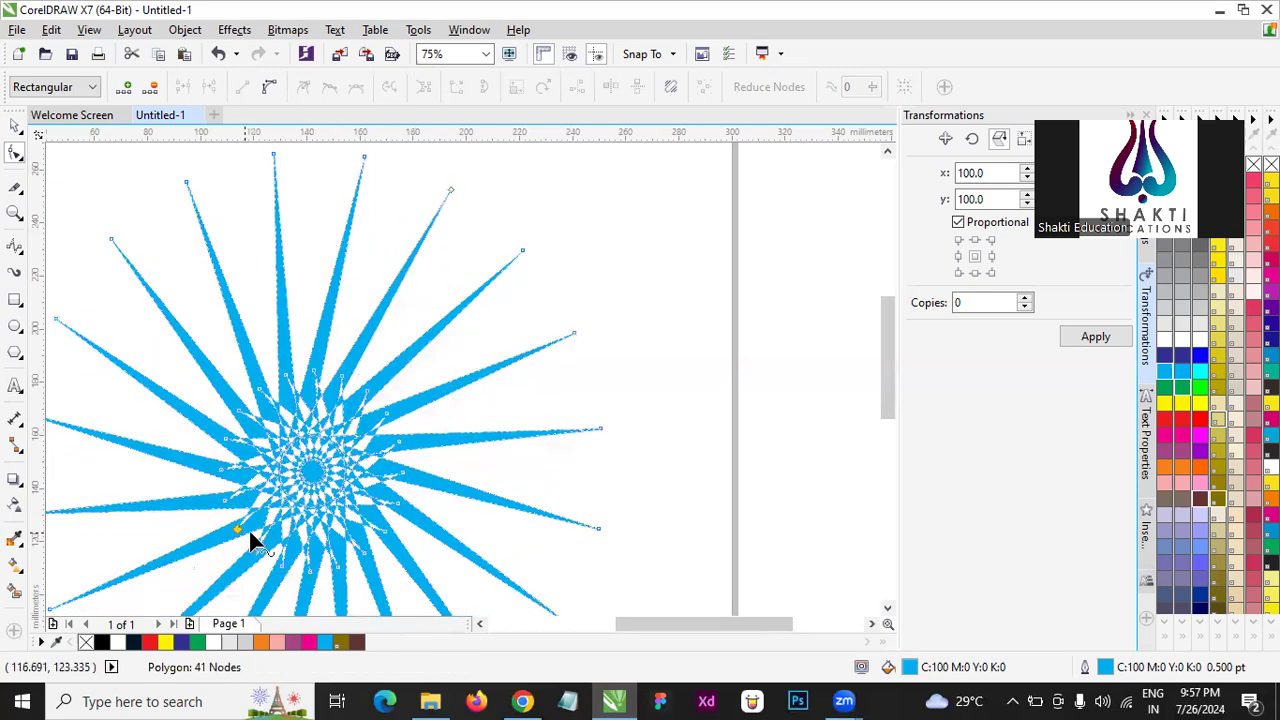
{"action": "scroll", "coordinate": [412, 378], "scroll_direction": "down", "scroll_amount": 1}
{"action": "left_click", "coordinate": [14, 127]}
{"action": "left_click", "coordinate": [580, 457]}
{"action": "scroll", "coordinate": [343, 447], "scroll_direction": "up", "scroll_amount": 1}
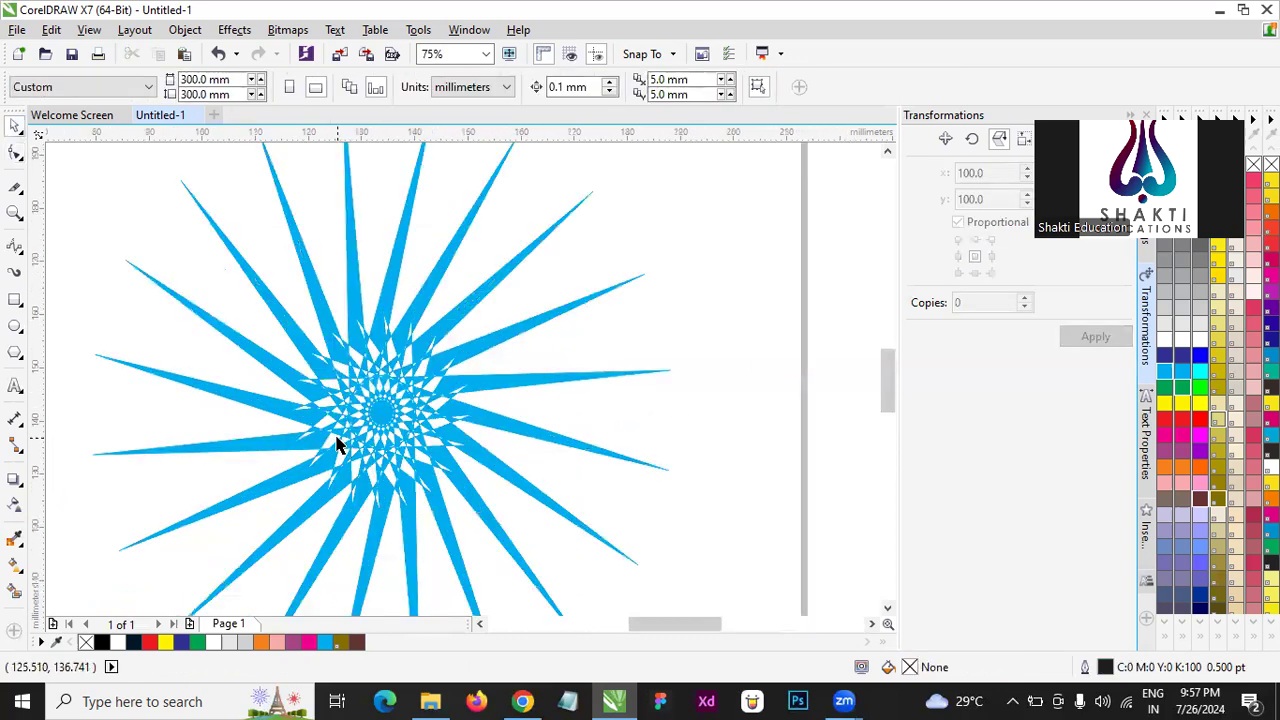
- Pull an outer tip node of the cyan starburst inward towards its core with the Shape tool, forming shorter, densely interlaced spikes
{"action": "scroll", "coordinate": [337, 445], "scroll_direction": "up", "scroll_amount": 1}
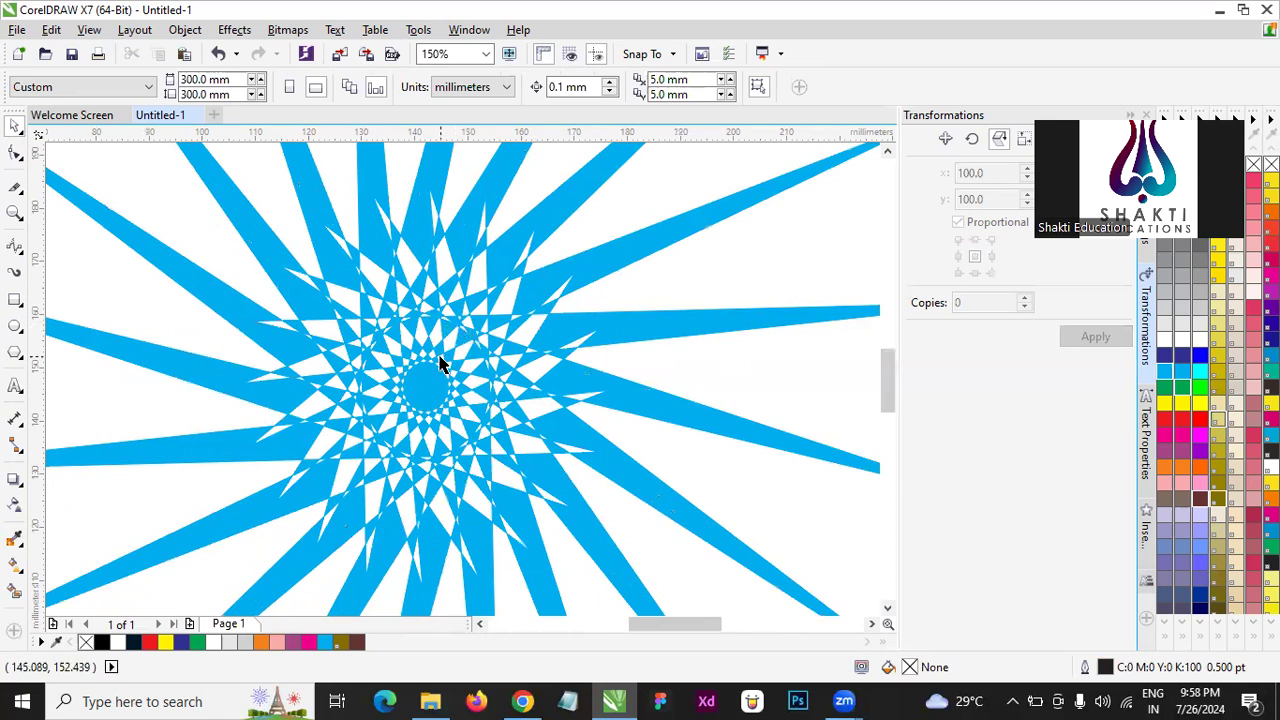
{"action": "scroll", "coordinate": [409, 286], "scroll_direction": "up", "scroll_amount": 2}
{"action": "scroll", "coordinate": [420, 343], "scroll_direction": "down", "scroll_amount": 3}
{"action": "scroll", "coordinate": [409, 297], "scroll_direction": "up", "scroll_amount": 6}
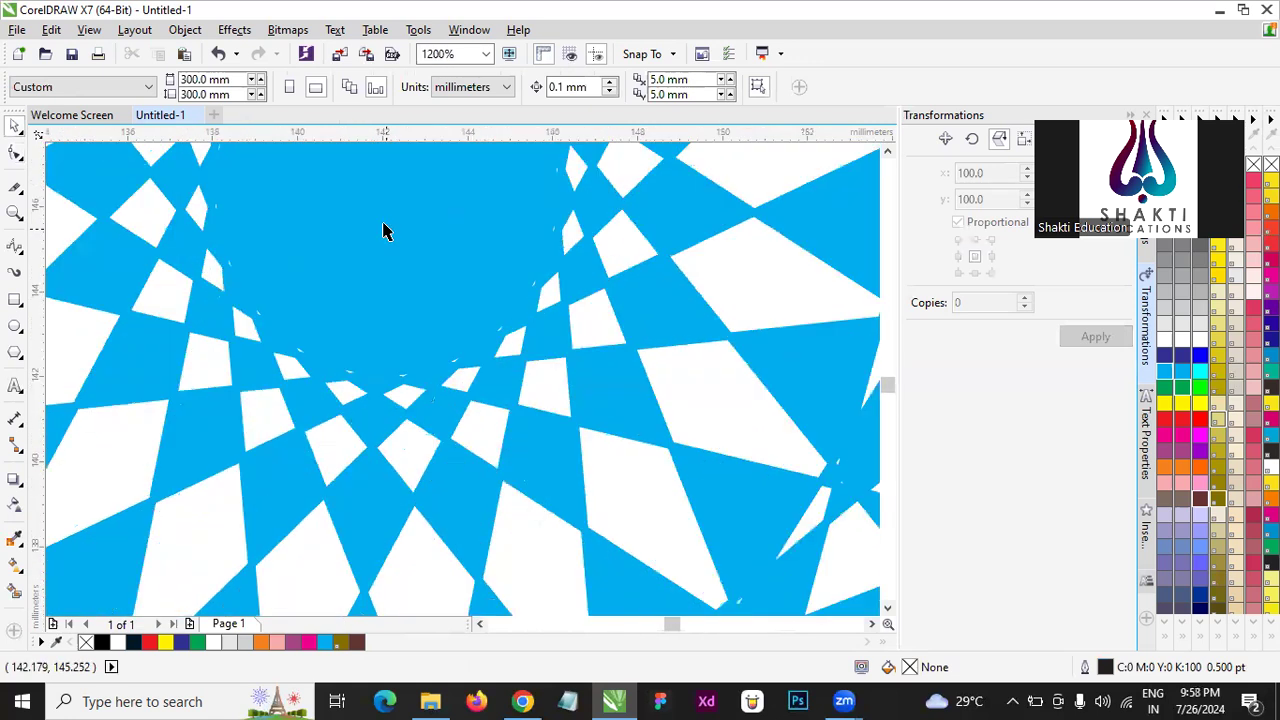
{"action": "scroll", "coordinate": [414, 417], "scroll_direction": "down", "scroll_amount": 7}
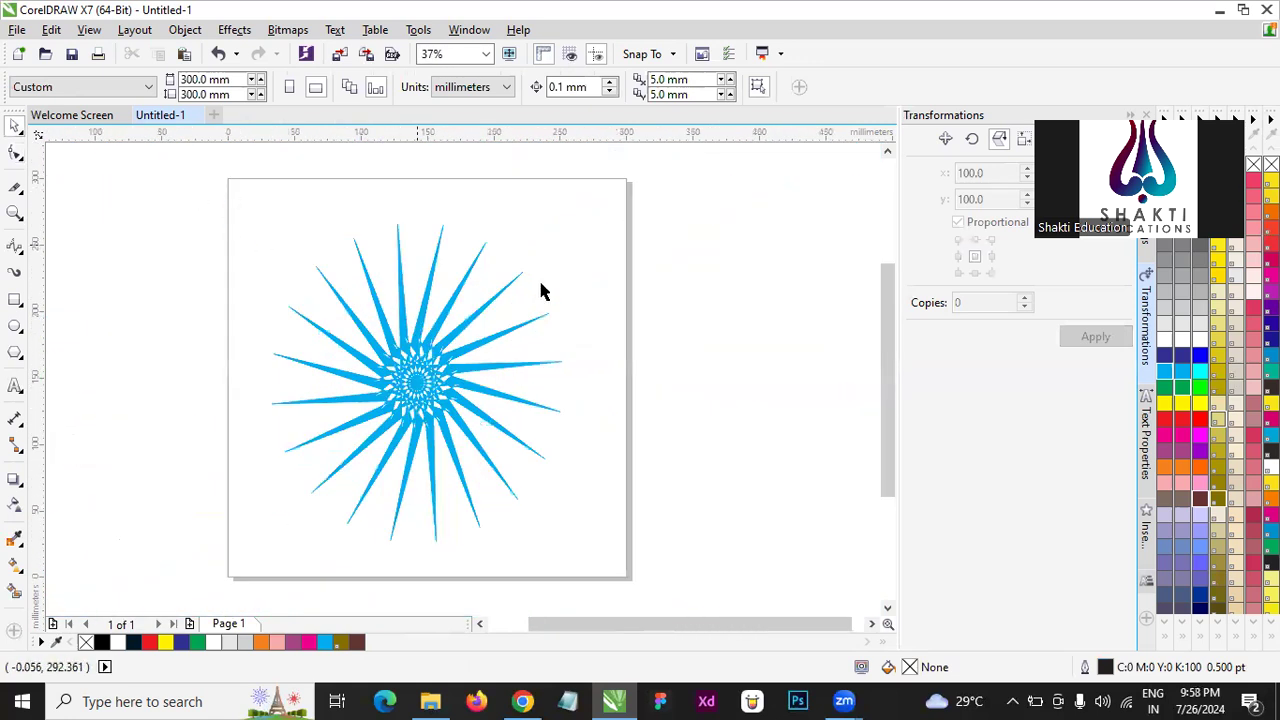
{"action": "left_click", "coordinate": [462, 290]}
{"action": "left_click", "coordinate": [15, 155]}
{"action": "left_click_drag", "start_coordinate": [398, 232], "coordinate": [424, 352]}
{"action": "scroll", "coordinate": [426, 360], "scroll_direction": "up", "scroll_amount": 2}
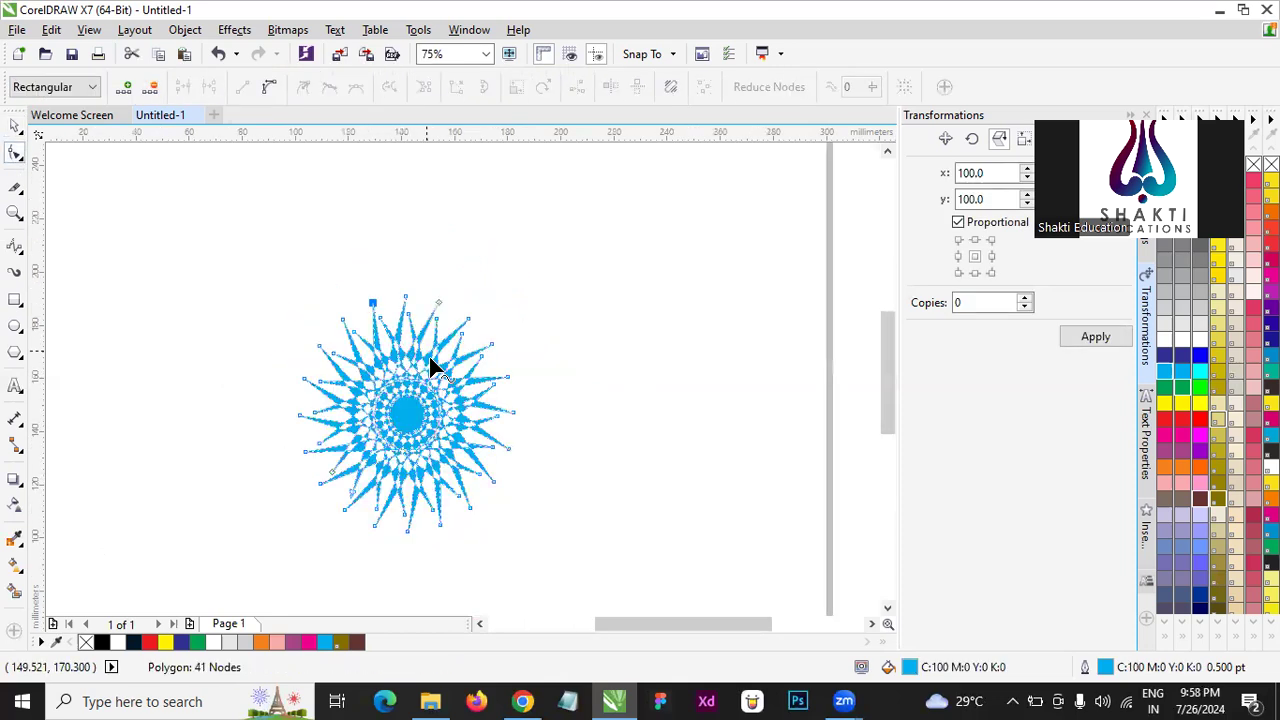
{"action": "key", "text": "space"}
{"action": "left_click", "coordinate": [657, 417]}
- Examine the starburst's interlaced centre and overall lattice pattern up close and in full-screen preview
{"action": "scroll", "coordinate": [509, 428], "scroll_direction": "up", "scroll_amount": 2}
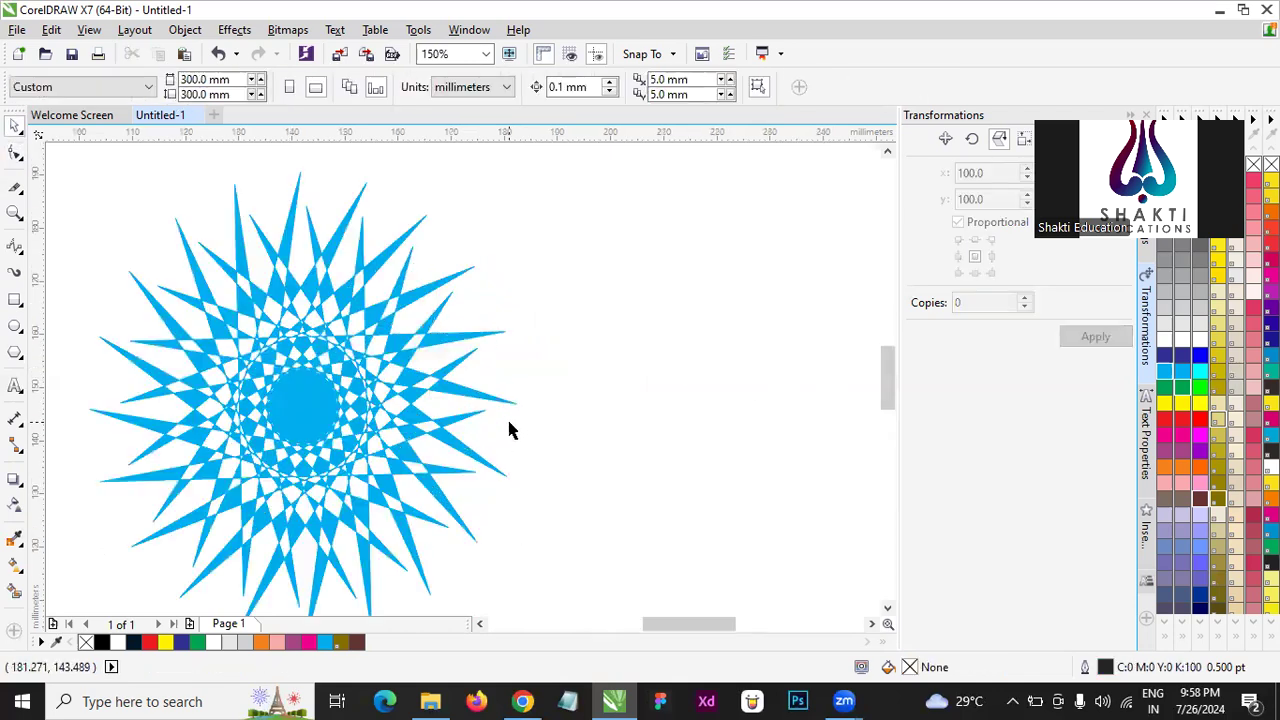
{"action": "scroll", "coordinate": [246, 423], "scroll_direction": "up", "scroll_amount": 2}
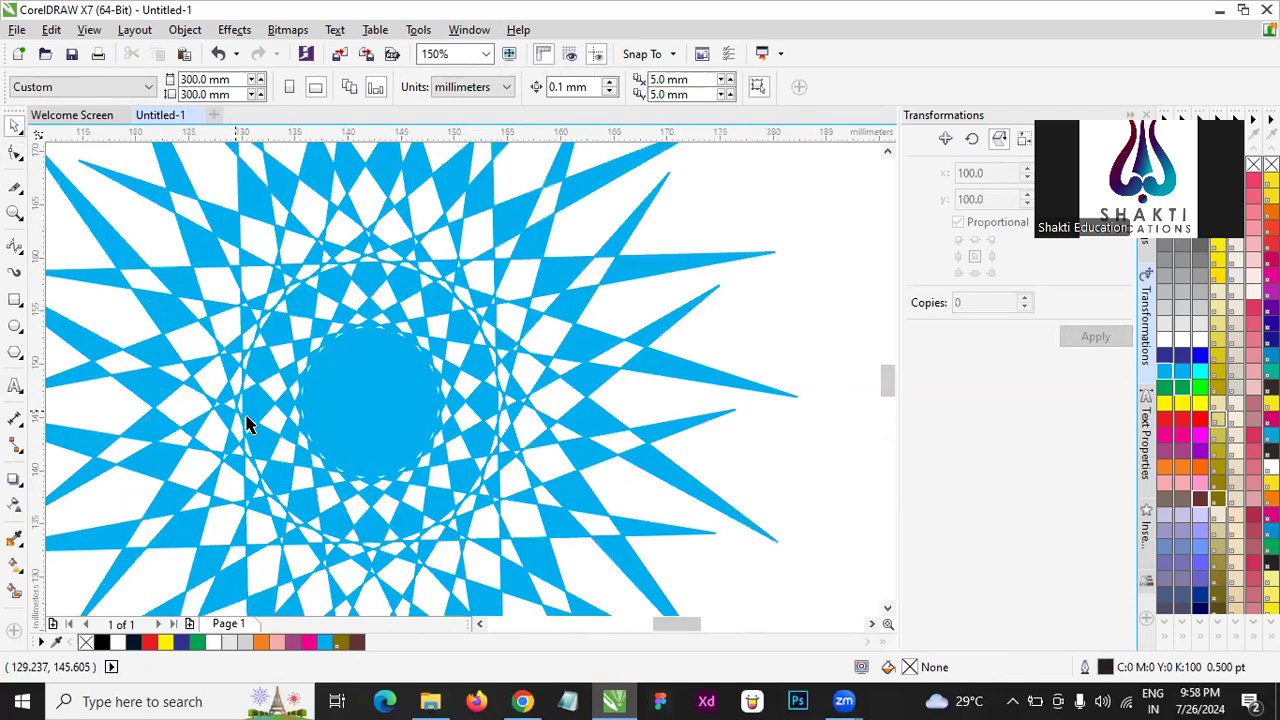
{"action": "scroll", "coordinate": [657, 320], "scroll_direction": "down", "scroll_amount": 2}
{"action": "left_click", "coordinate": [560, 372]}
{"action": "scroll", "coordinate": [558, 366], "scroll_direction": "up", "scroll_amount": 2}
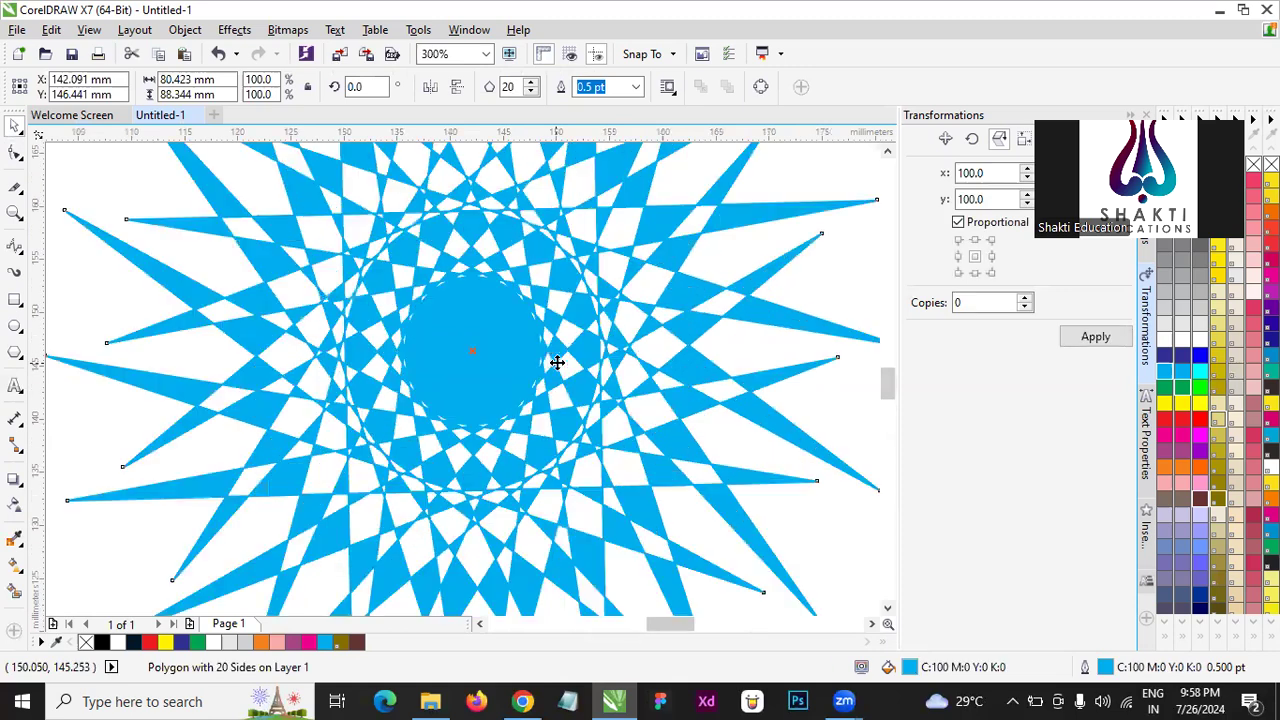
{"action": "scroll", "coordinate": [553, 360], "scroll_direction": "down", "scroll_amount": 2}
{"action": "left_click", "coordinate": [737, 337]}
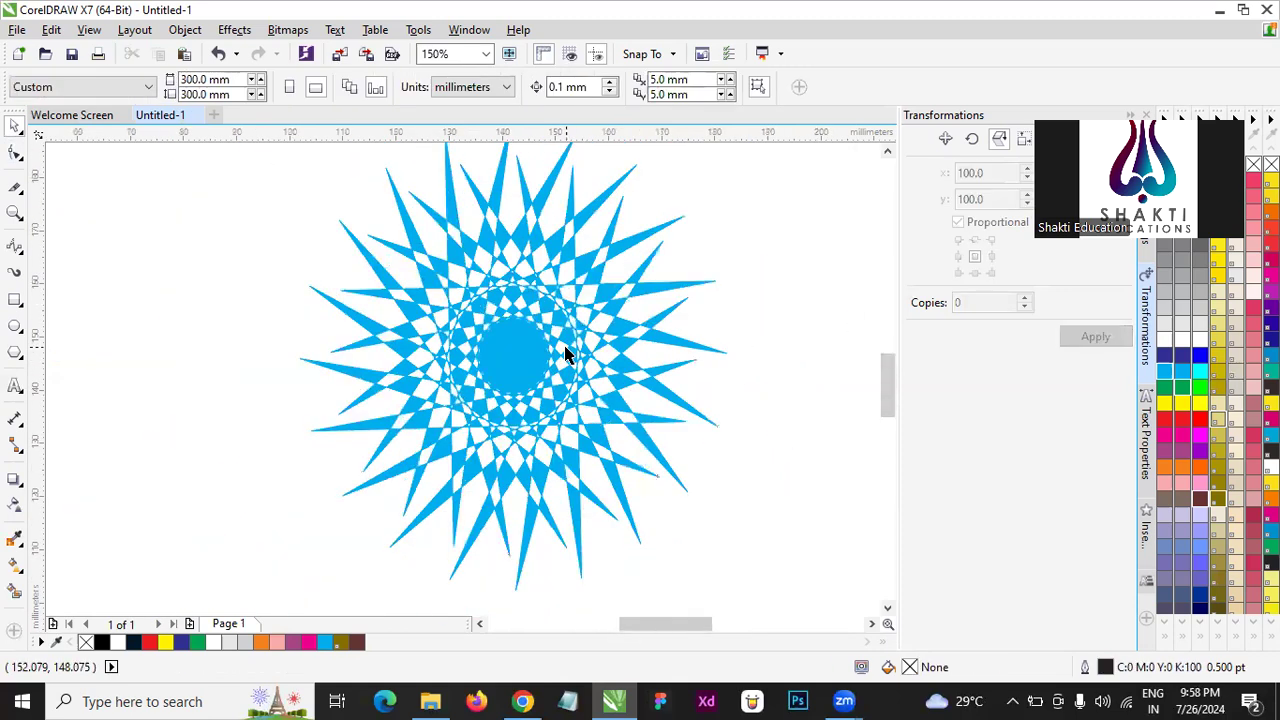
{"action": "scroll", "coordinate": [565, 355], "scroll_direction": "up", "scroll_amount": 1}
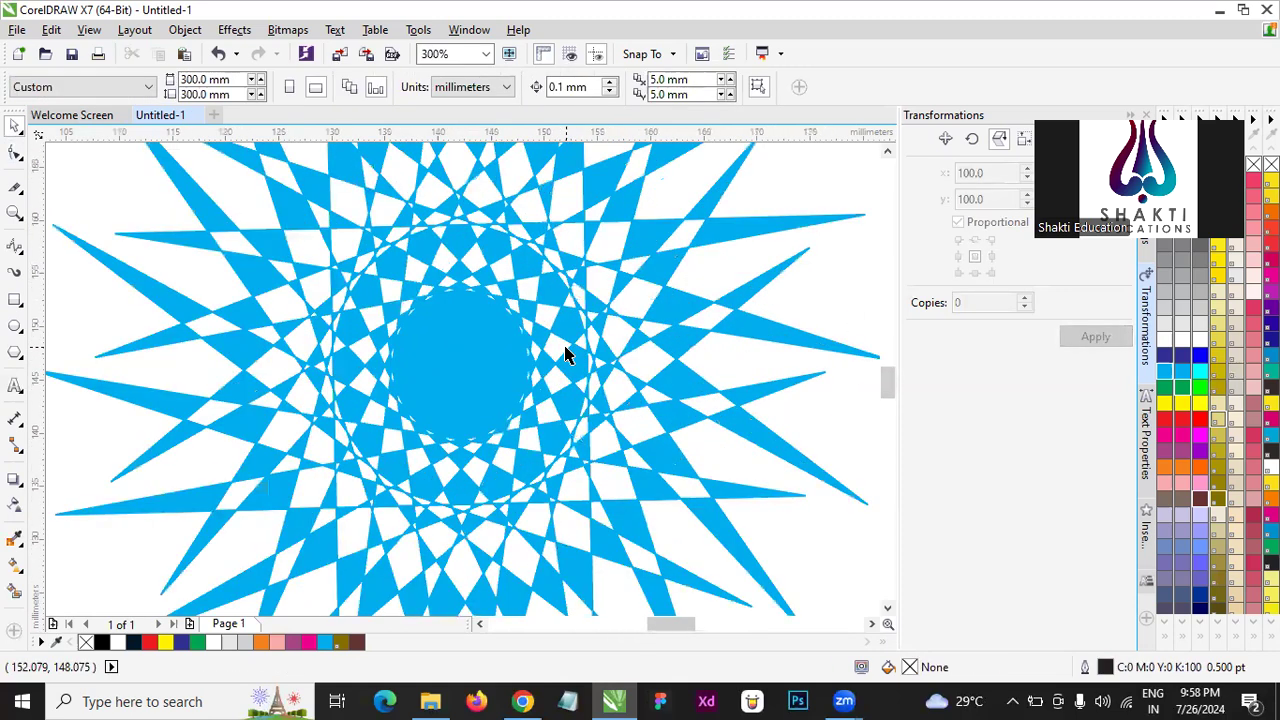
{"action": "scroll", "coordinate": [502, 338], "scroll_direction": "up", "scroll_amount": 1}
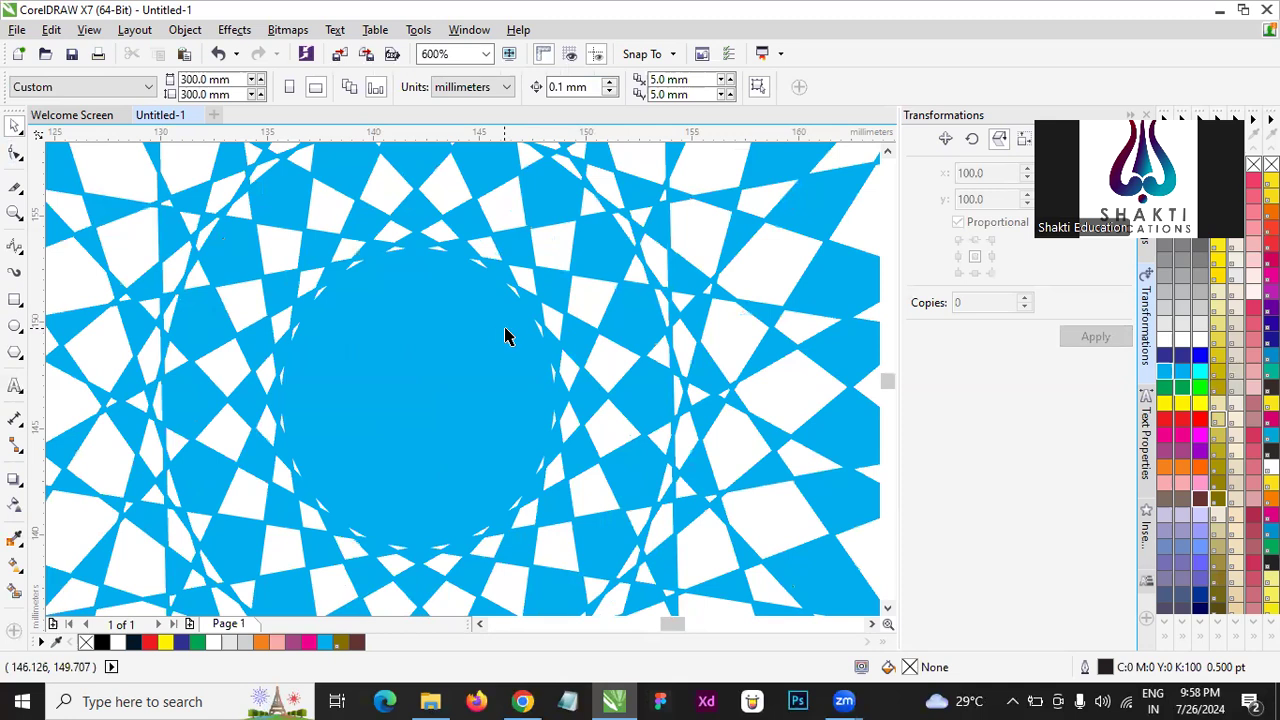
{"action": "key", "text": "F9"}
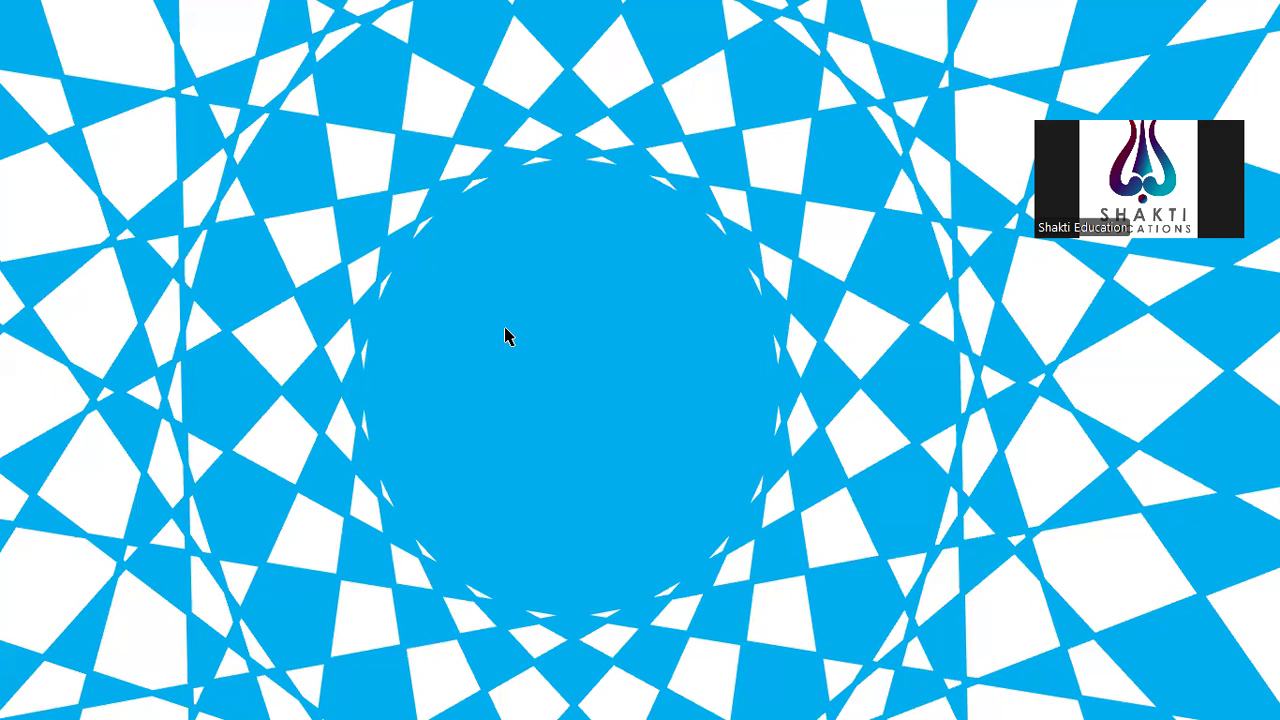
{"action": "key", "text": "F9"}
{"action": "left_click", "coordinate": [507, 329]}
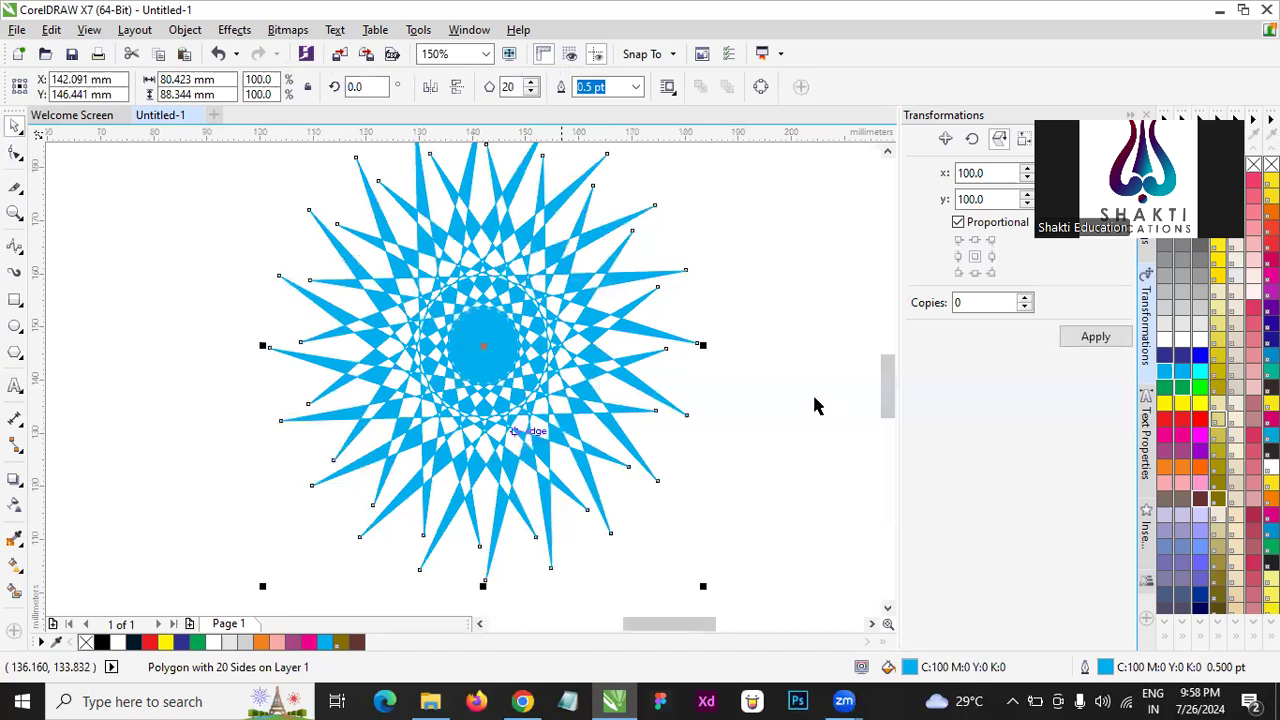
{"action": "left_click", "coordinate": [727, 266]}
- Set the cyan starburst polygon's number of sides to 50
{"action": "left_click", "coordinate": [524, 320]}
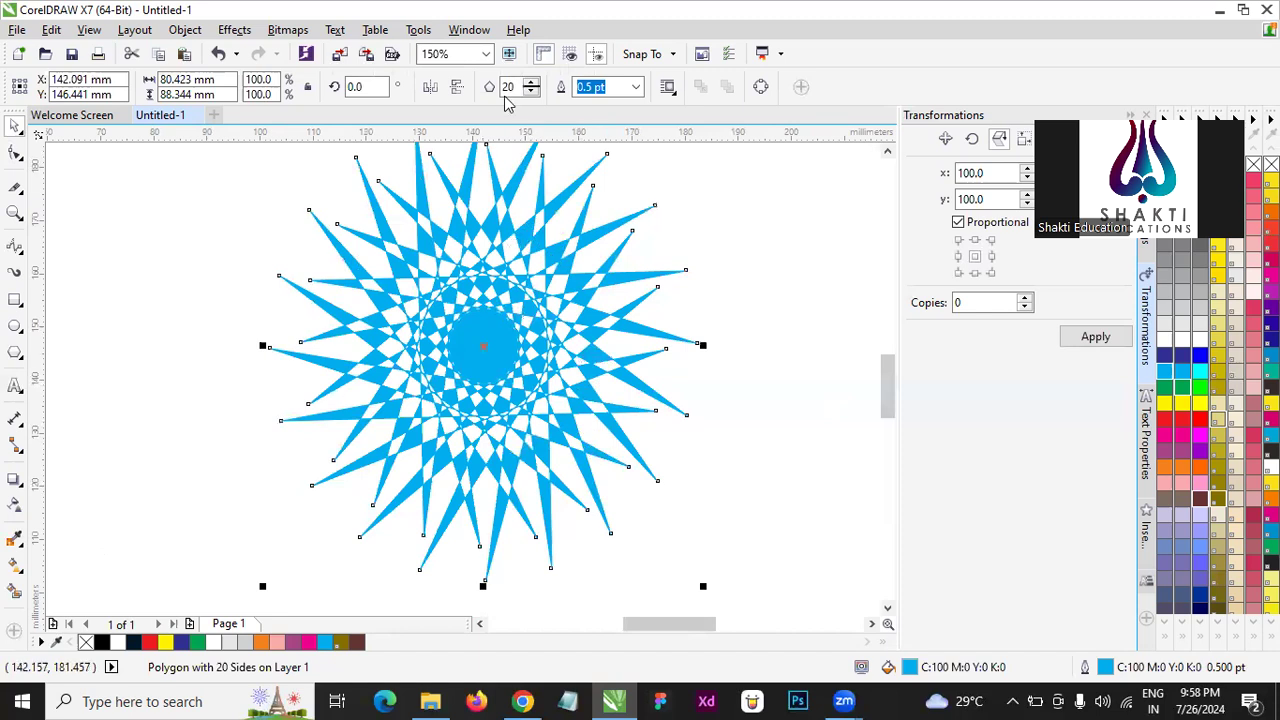
{"action": "left_click_drag", "start_coordinate": [517, 87], "coordinate": [412, 92]}
{"action": "type", "text": "50"}
{"action": "key", "text": "Return"}
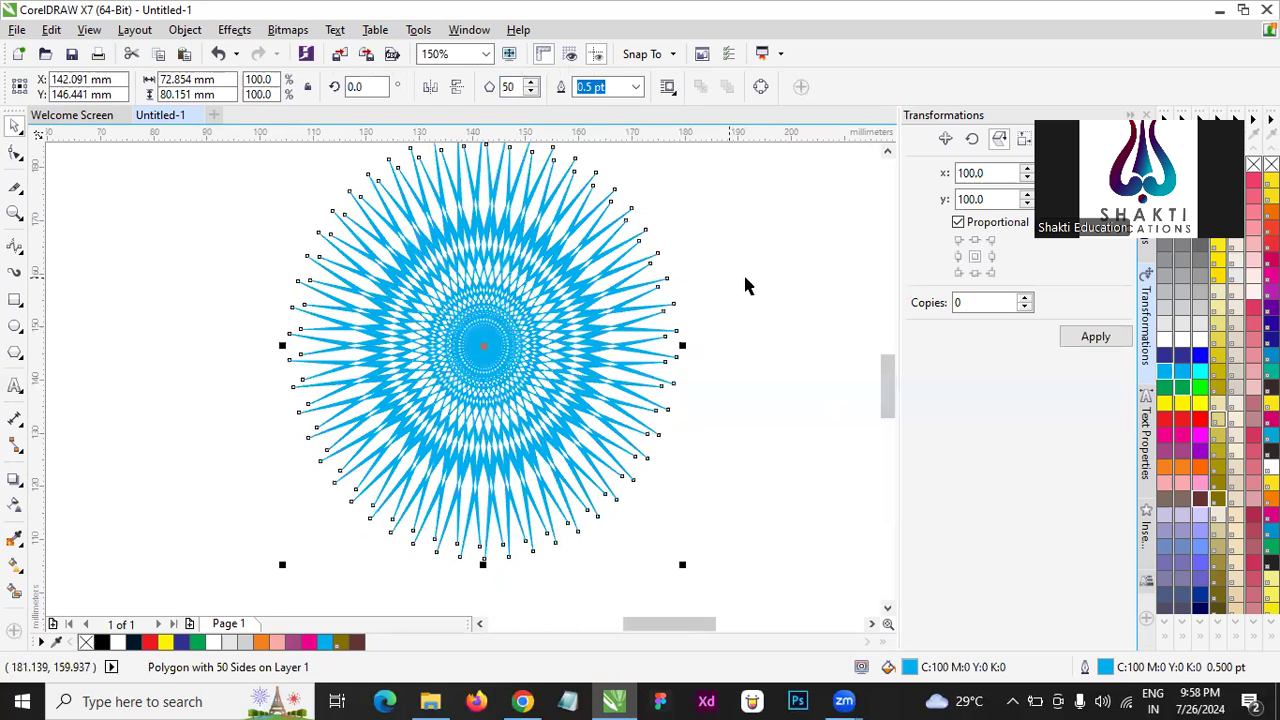
{"action": "key", "text": "Escape"}
- Increase the starburst polygon's number of sides to 100
{"action": "scroll", "coordinate": [489, 315], "scroll_direction": "up", "scroll_amount": 4}
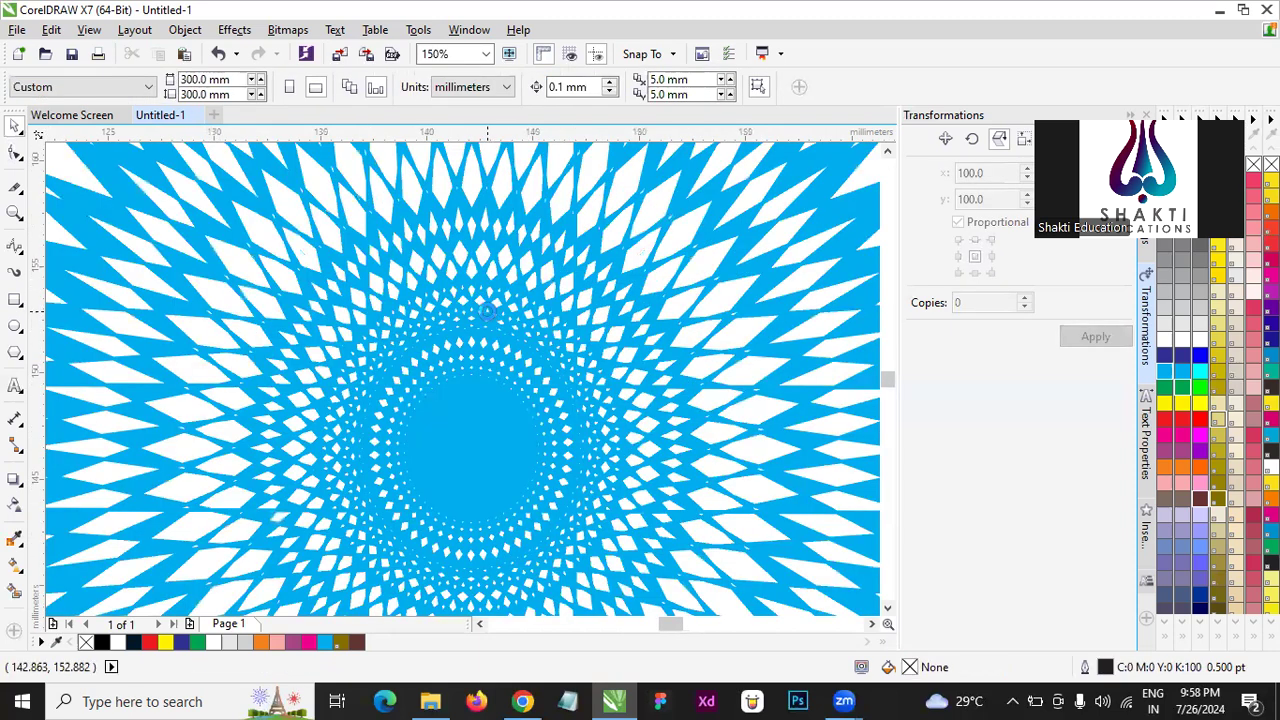
{"action": "scroll", "coordinate": [500, 340], "scroll_direction": "down", "scroll_amount": 5}
{"action": "scroll", "coordinate": [514, 349], "scroll_direction": "up", "scroll_amount": 1}
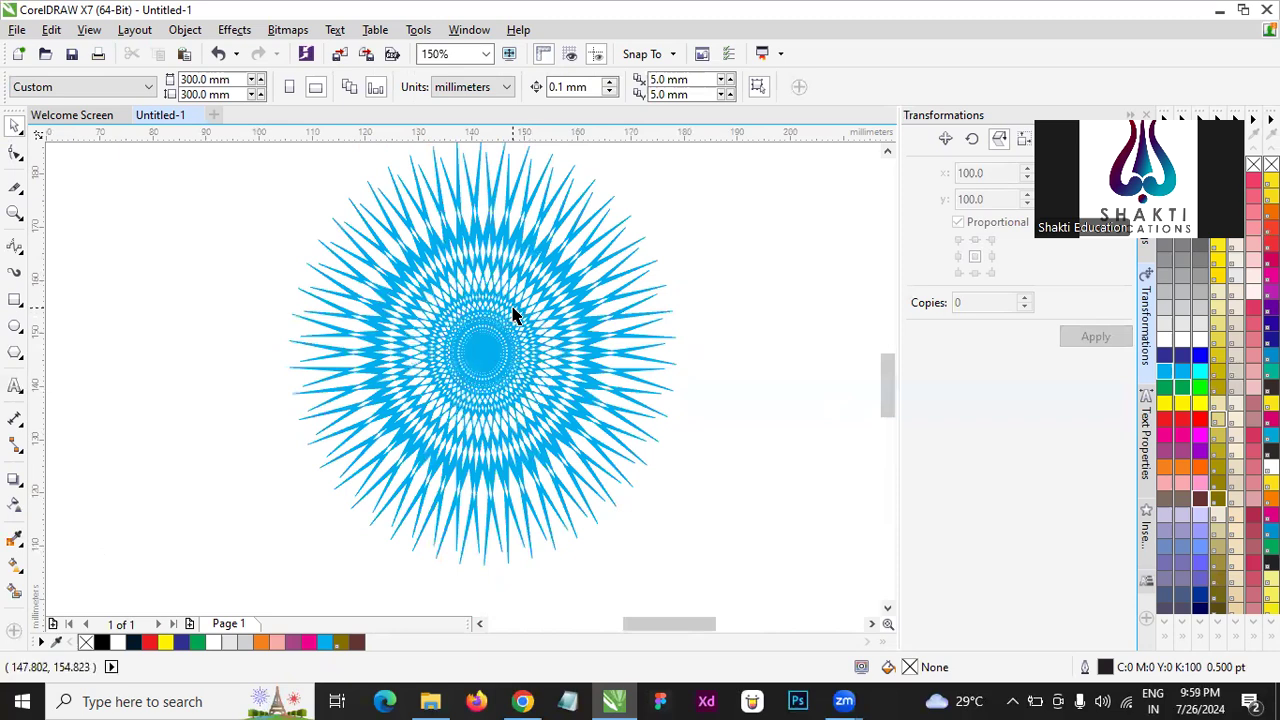
{"action": "scroll", "coordinate": [512, 316], "scroll_direction": "up", "scroll_amount": 2}
{"action": "scroll", "coordinate": [502, 316], "scroll_direction": "up", "scroll_amount": 3}
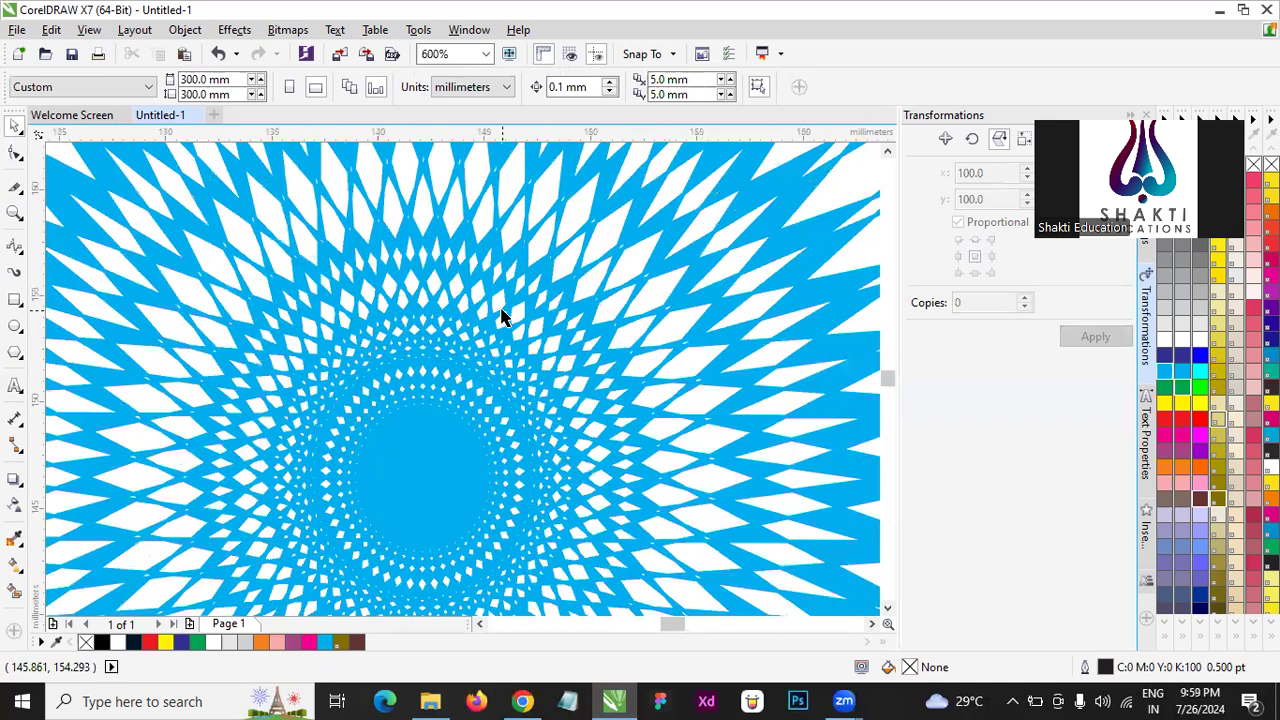
{"action": "scroll", "coordinate": [486, 414], "scroll_direction": "down", "scroll_amount": 2}
{"action": "left_click", "coordinate": [486, 414]}
{"action": "scroll", "coordinate": [470, 312], "scroll_direction": "down", "scroll_amount": 3}
{"action": "left_click", "coordinate": [600, 88]}
{"action": "type", "text": "53"}
{"action": "mouse_move", "coordinate": [521, 87]}
{"action": "left_mouse_down"}
{"action": "mouse_move", "coordinate": [494, 86]}
{"action": "mouse_move", "coordinate": [511, 87]}
{"action": "left_mouse_up"}
{"action": "key", "text": "Return"}
{"action": "type", "text": "100"}
{"action": "key", "text": "Return"}
{"action": "left_click", "coordinate": [778, 335]}
- Move a tip node of the 100-sided starburst outward and sideways with the Shape tool to form a wider spirograph-like lattice
{"action": "scroll", "coordinate": [522, 350], "scroll_direction": "up", "scroll_amount": 2}
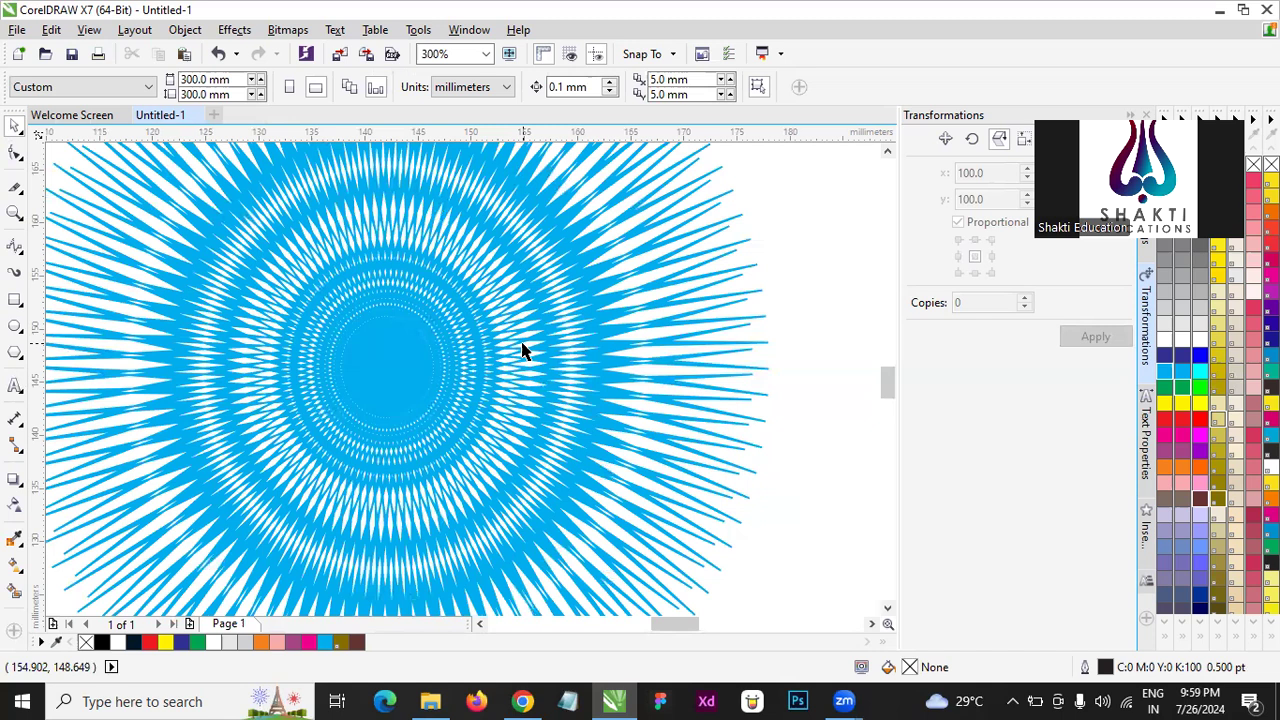
{"action": "left_click", "coordinate": [461, 352]}
{"action": "scroll", "coordinate": [461, 352], "scroll_direction": "down", "scroll_amount": 2}
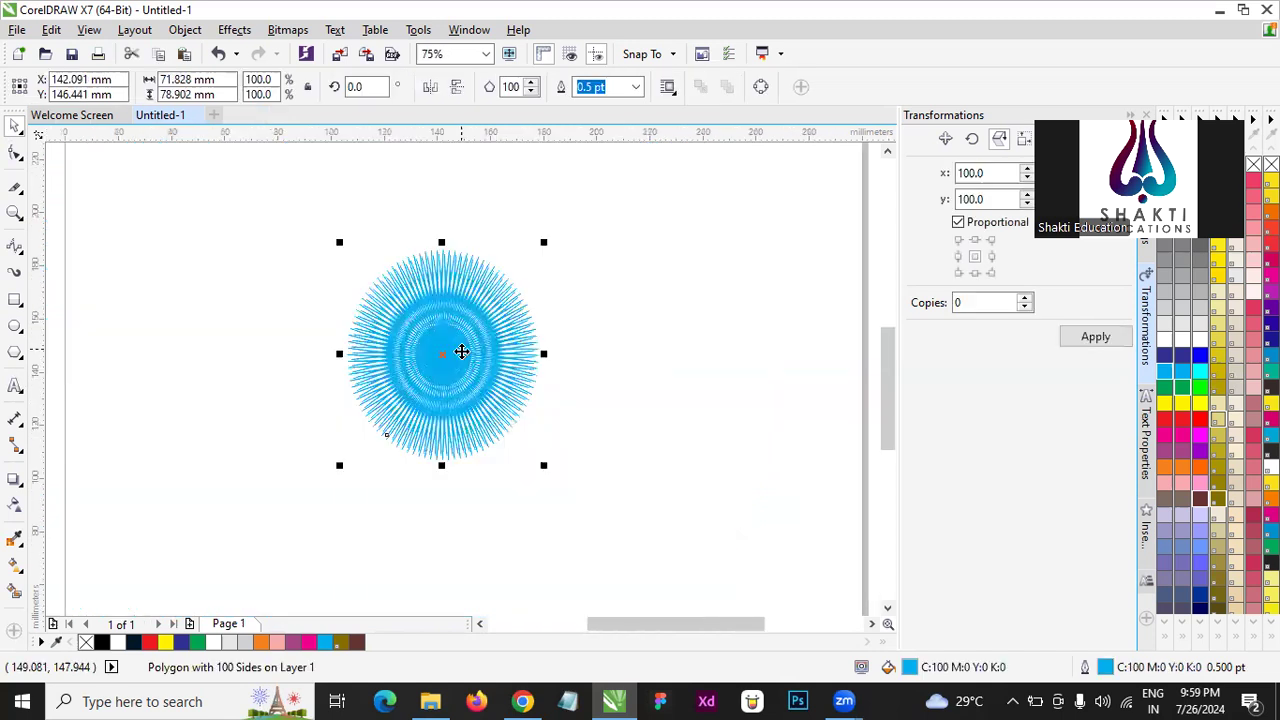
{"action": "scroll", "coordinate": [454, 325], "scroll_direction": "up", "scroll_amount": 1}
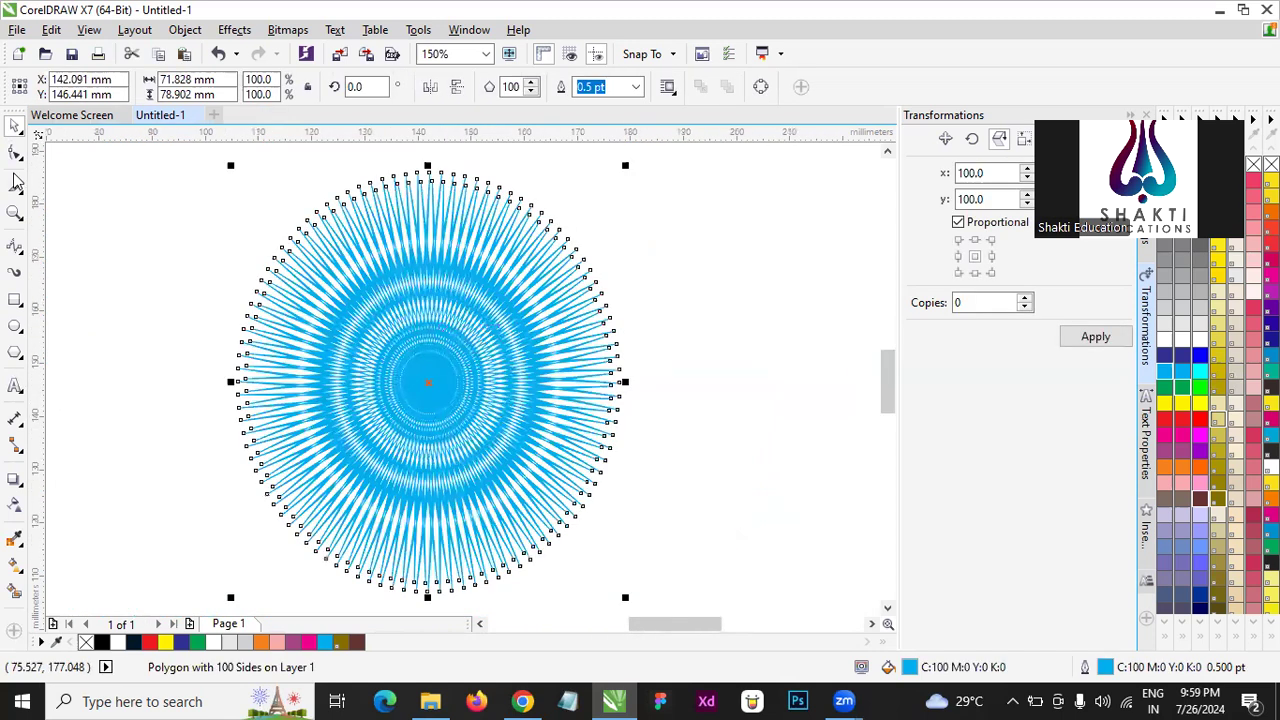
{"action": "left_click", "coordinate": [15, 152]}
{"action": "left_click_drag", "start_coordinate": [335, 207], "coordinate": [203, 263]}
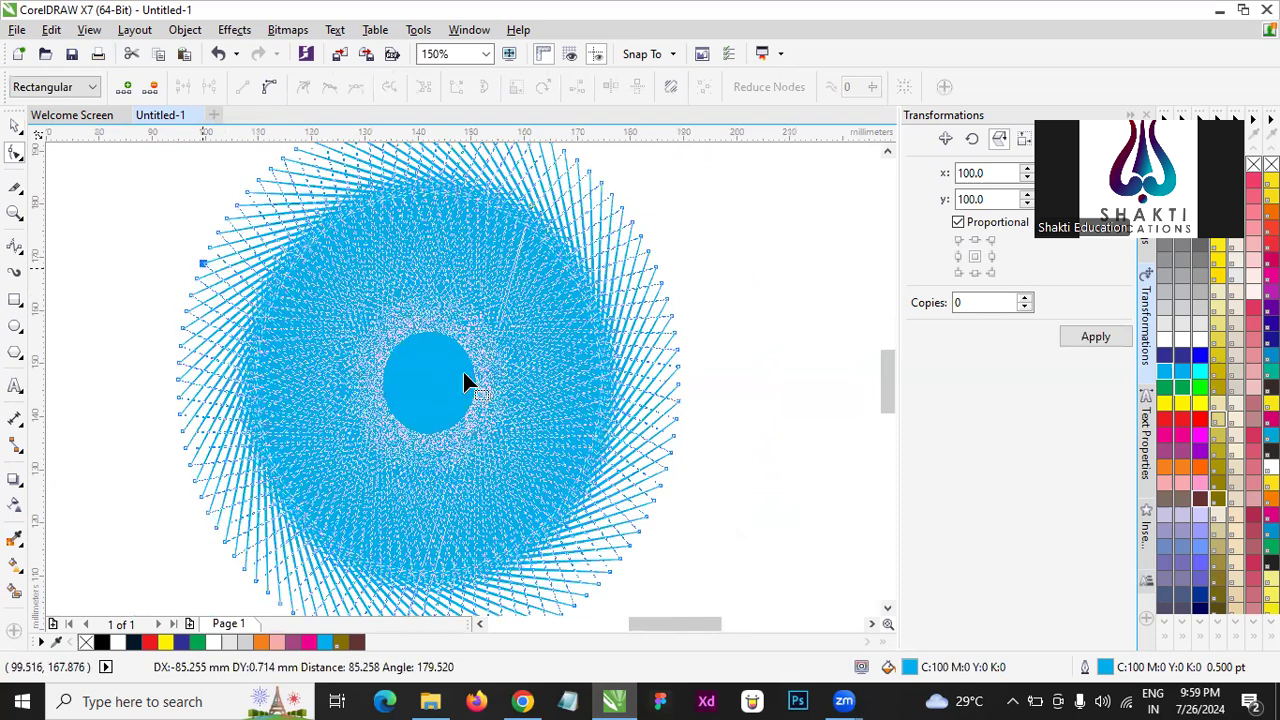
{"action": "left_click", "coordinate": [883, 349]}
{"action": "key", "text": "space"}
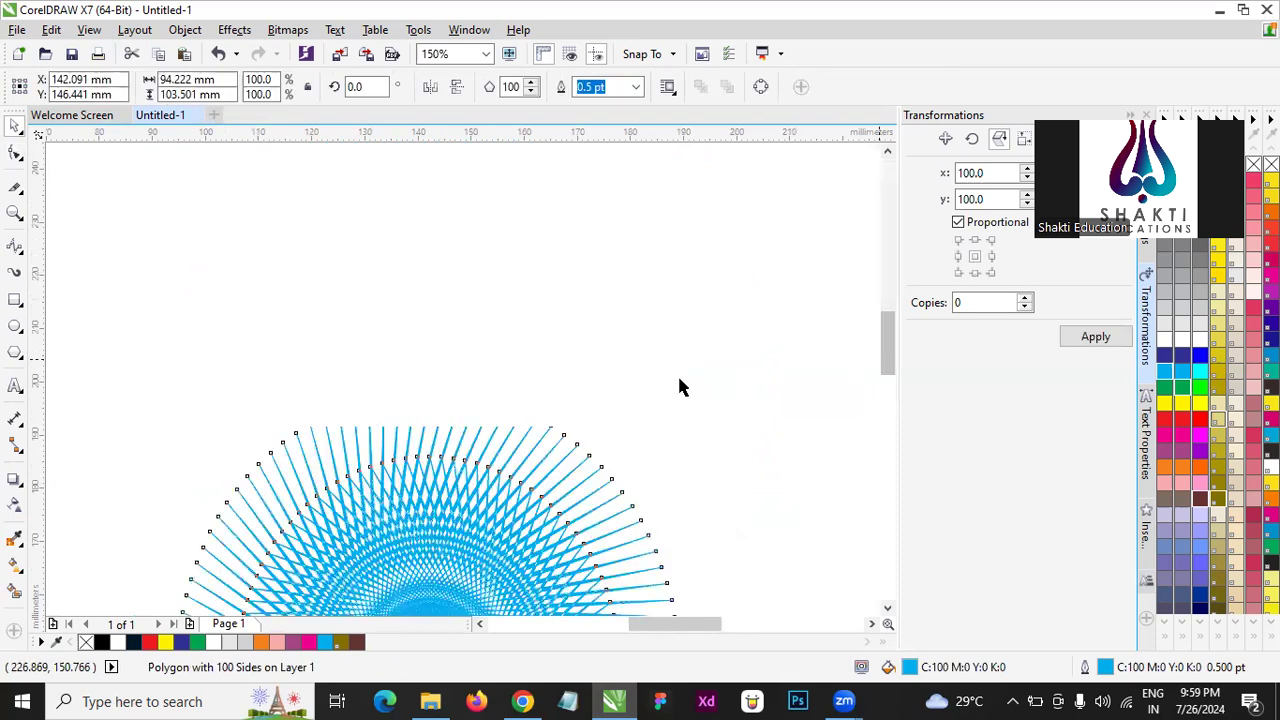
- Reduce the spirograph-like polygon's number of sides to 5
{"action": "left_click", "coordinate": [460, 248]}
{"action": "scroll", "coordinate": [460, 249], "scroll_direction": "down", "scroll_amount": 2}
{"action": "scroll", "coordinate": [470, 332], "scroll_direction": "up", "scroll_amount": 2}
{"action": "scroll", "coordinate": [455, 363], "scroll_direction": "up", "scroll_amount": 2}
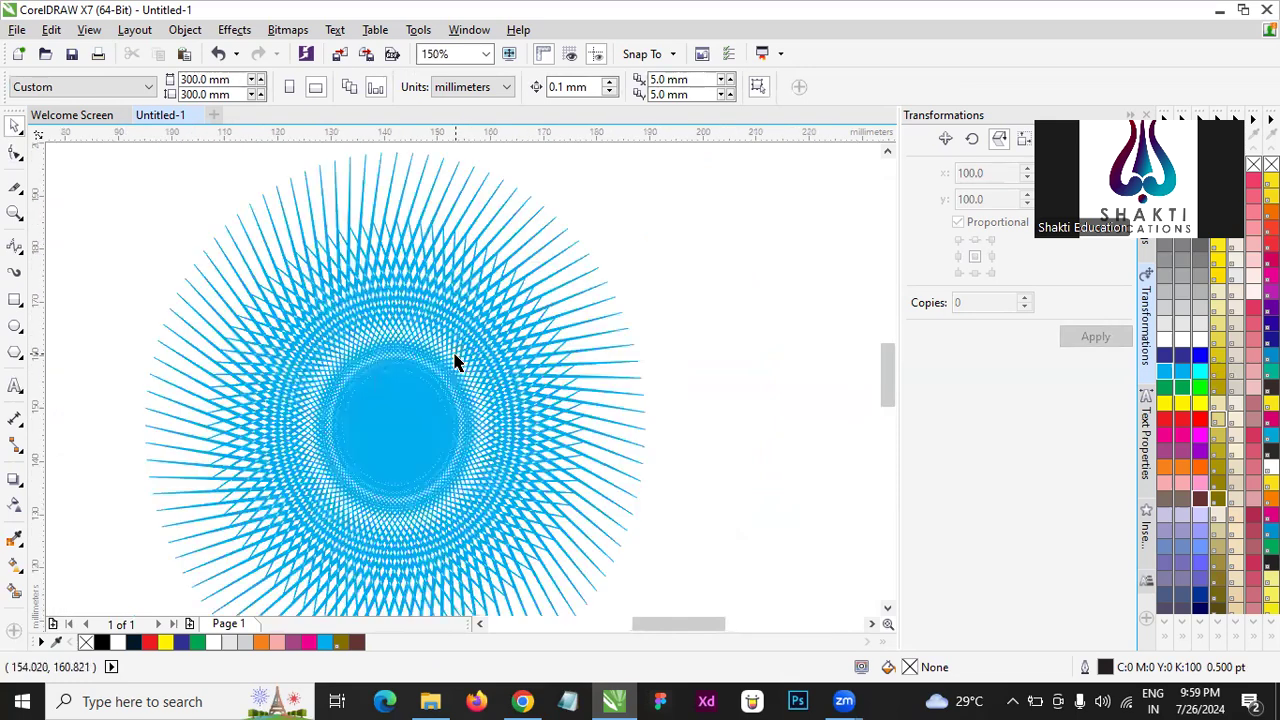
{"action": "scroll", "coordinate": [378, 423], "scroll_direction": "up", "scroll_amount": 2}
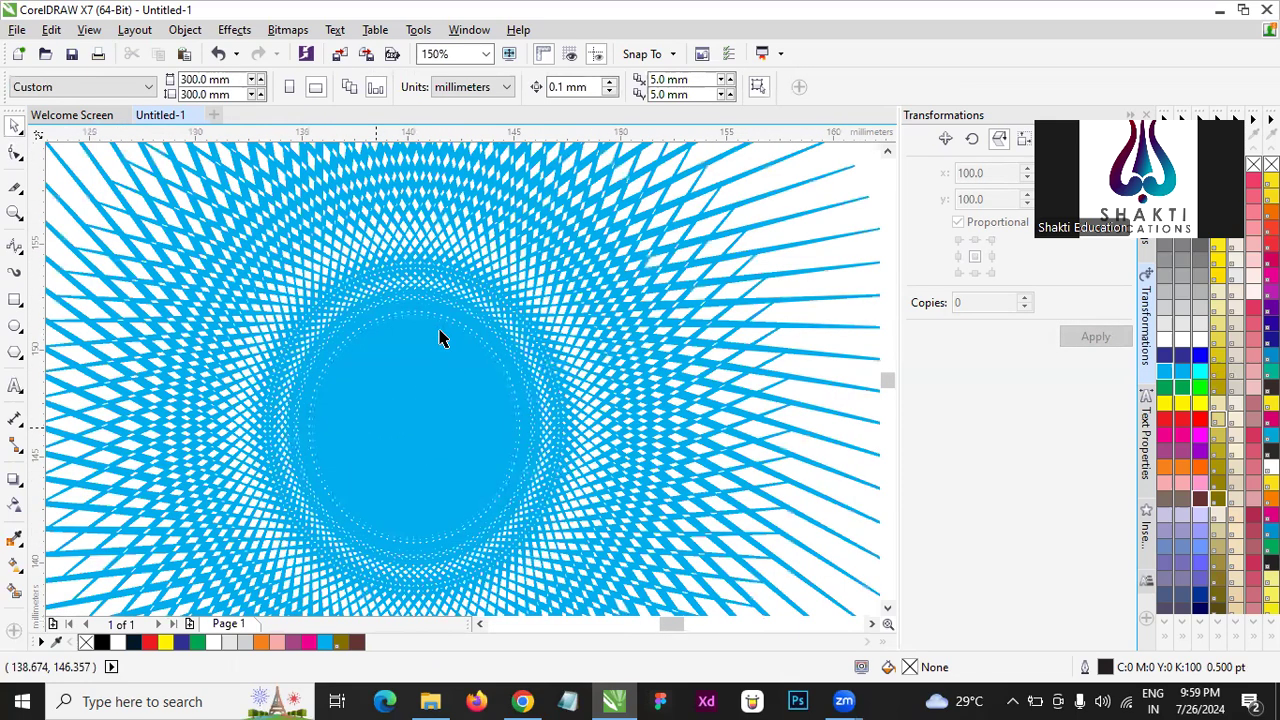
{"action": "scroll", "coordinate": [440, 338], "scroll_direction": "up", "scroll_amount": 1}
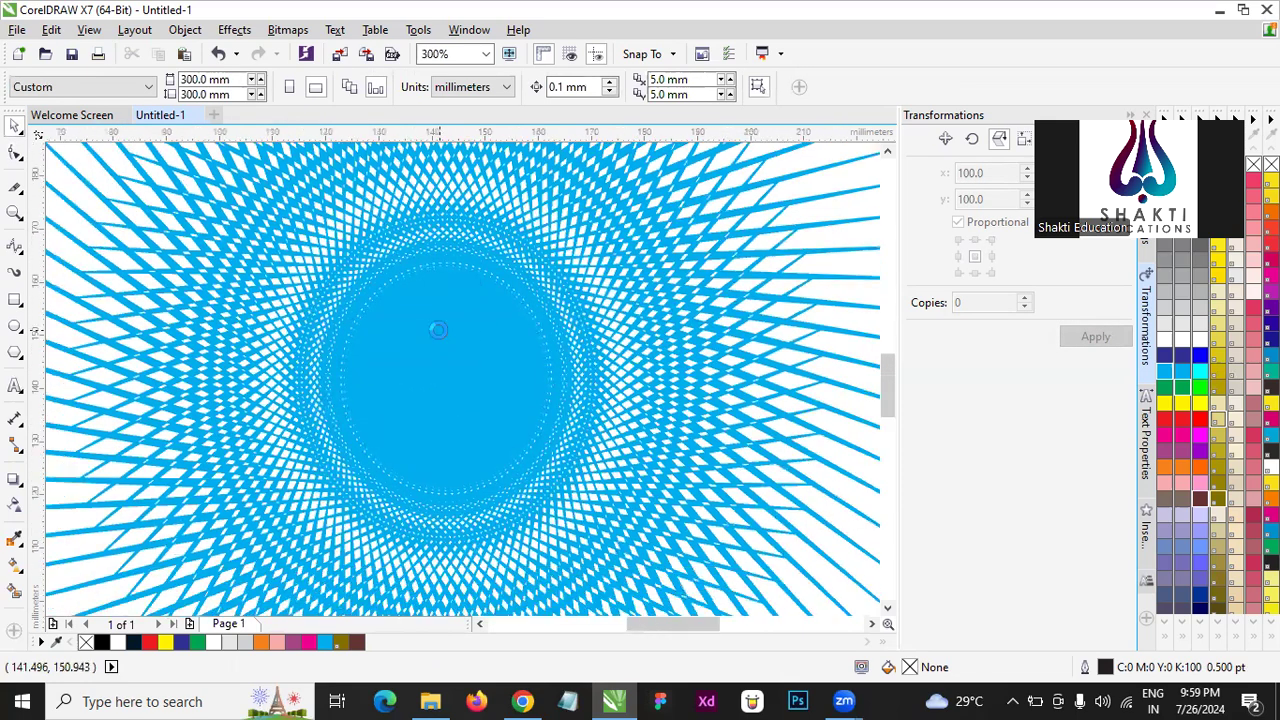
{"action": "left_click", "coordinate": [460, 390]}
{"action": "scroll", "coordinate": [553, 399], "scroll_direction": "down", "scroll_amount": 3}
{"action": "scroll", "coordinate": [540, 410], "scroll_direction": "up", "scroll_amount": 1}
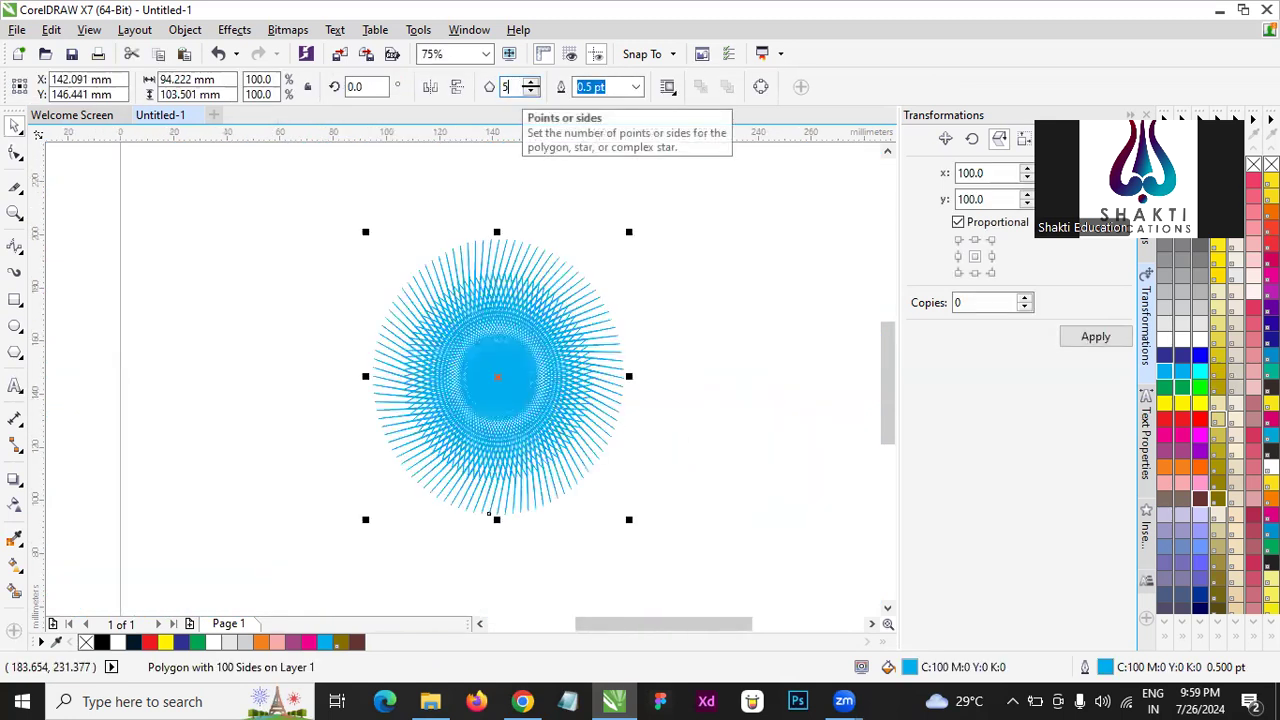
{"action": "type", "text": "5"}
{"action": "key", "text": "Return"}
{"action": "scroll", "coordinate": [504, 349], "scroll_direction": "down", "scroll_amount": 3}
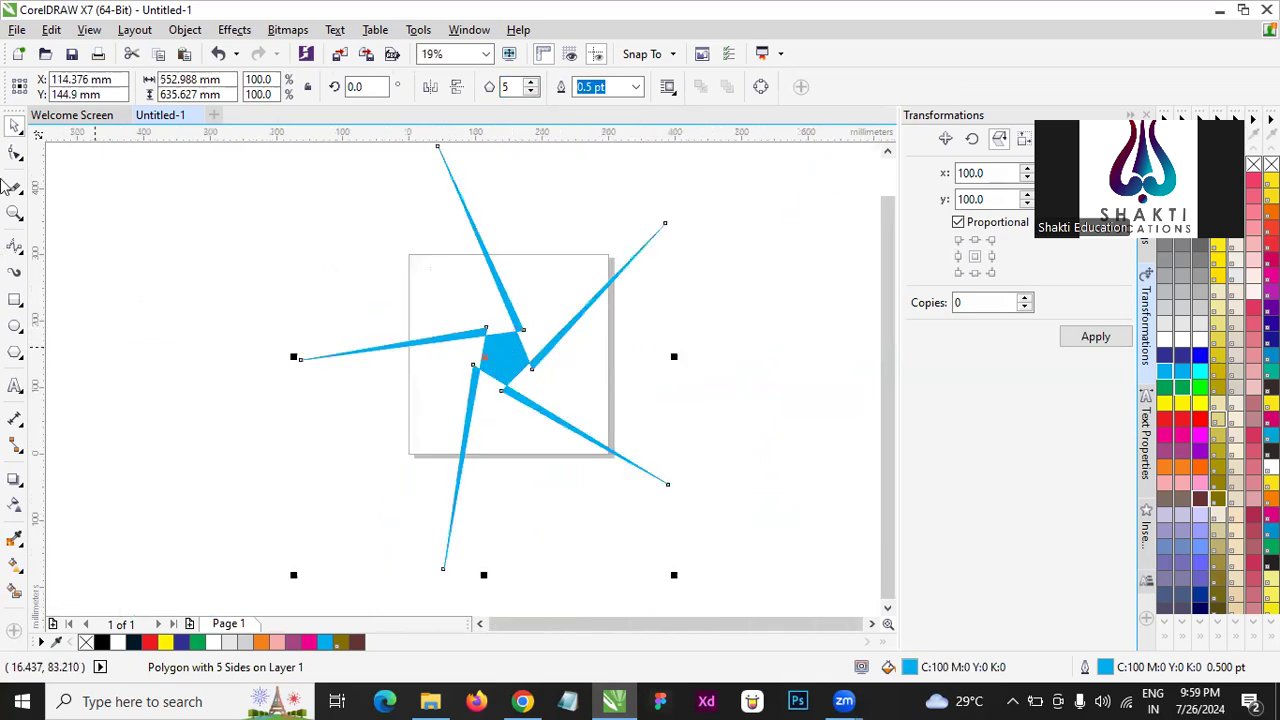
- Move an inner node of the five-armed shape out to its outer edge with the Shape tool, forming a solid pentagon
{"action": "left_click", "coordinate": [15, 152]}
{"action": "left_click_drag", "start_coordinate": [481, 328], "coordinate": [349, 436]}
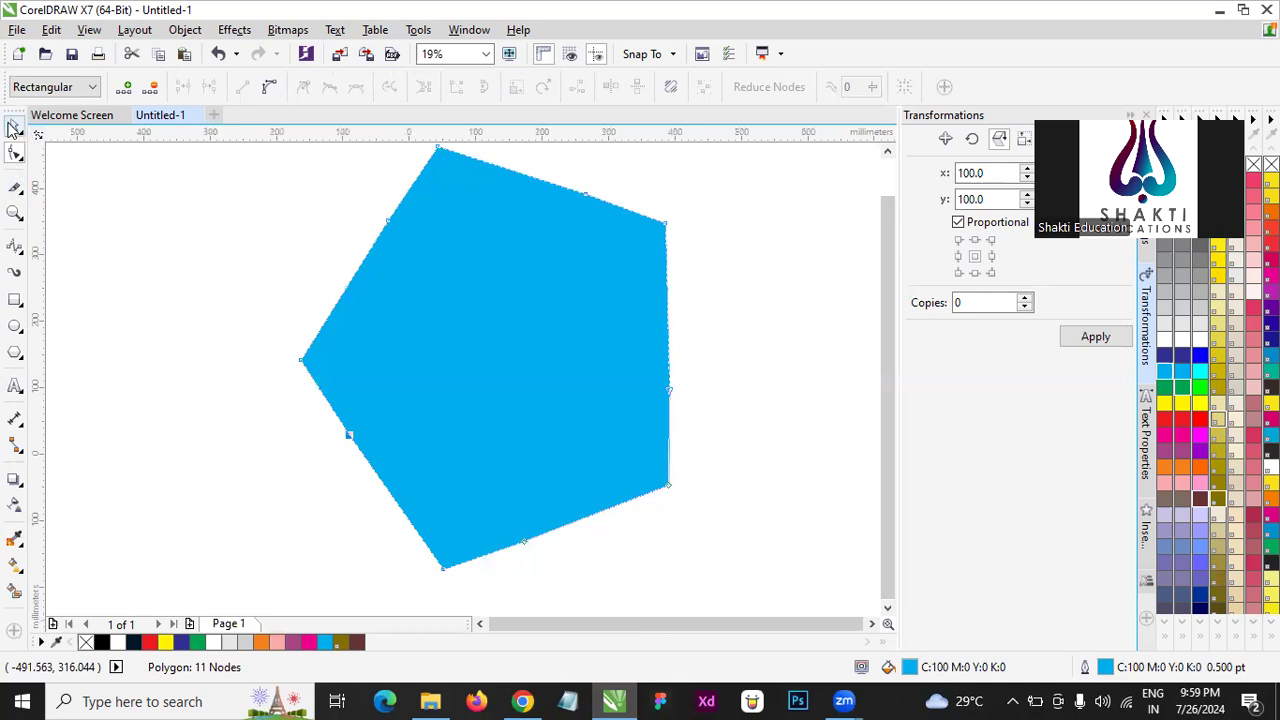
{"action": "left_click", "coordinate": [14, 126]}
- Scale the cyan pentagon down to about 169 × 193 mm over the page, and delete it
{"action": "left_click_drag", "start_coordinate": [571, 408], "coordinate": [419, 275]}
{"action": "left_click_drag", "start_coordinate": [357, 239], "coordinate": [468, 385]}
{"action": "scroll", "coordinate": [480, 323], "scroll_direction": "up", "scroll_amount": 2}
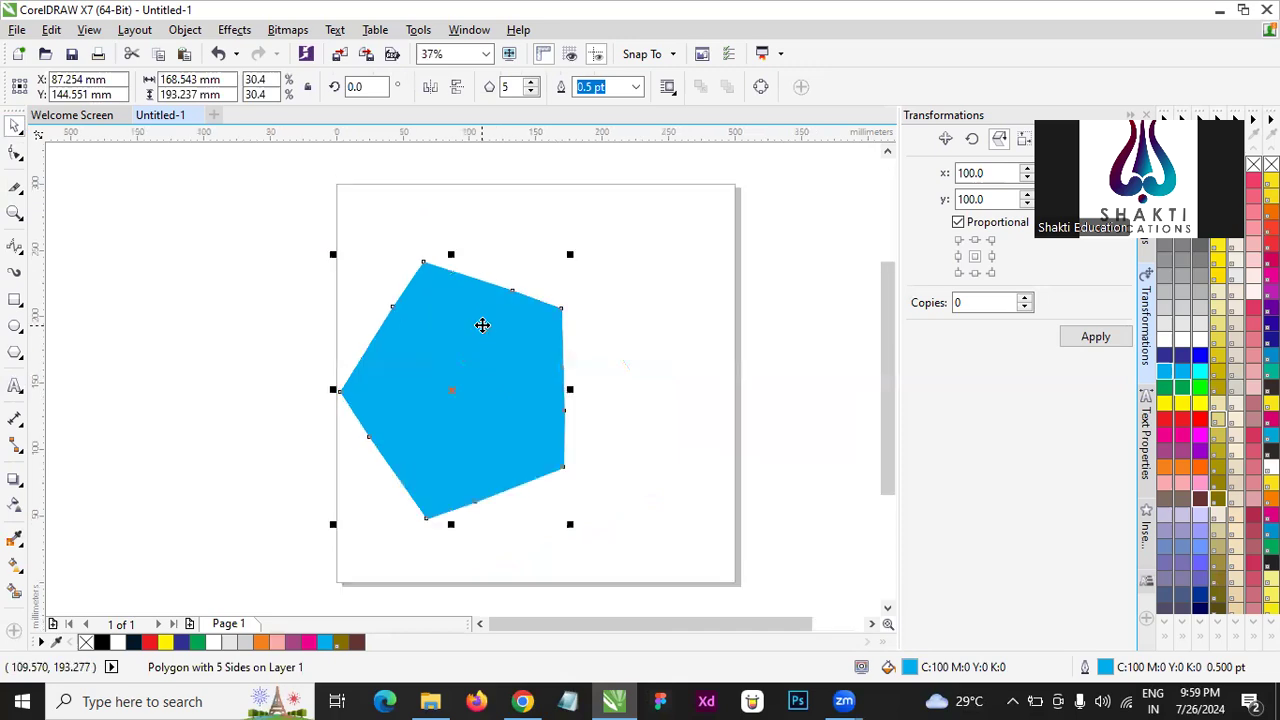
{"action": "key", "text": "Delete"}
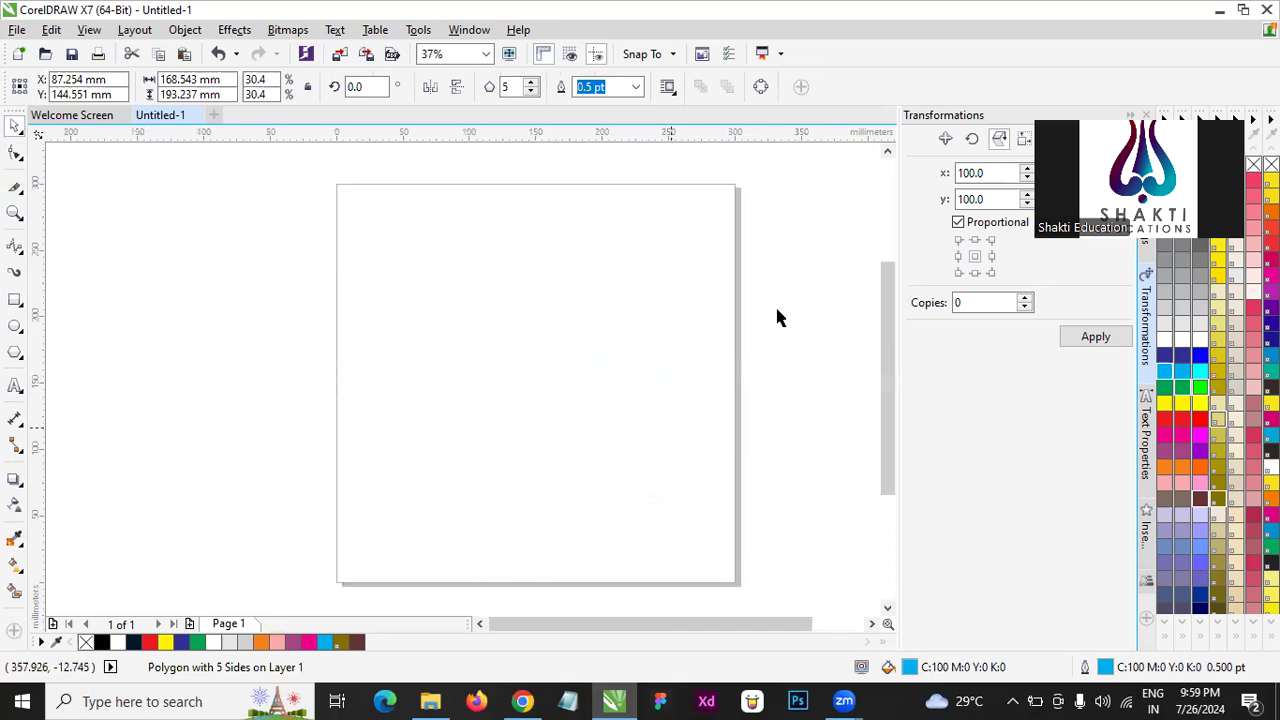
- Draw a nine-point complex star with sharpness 2, about 178 × 177 mm, over the page's right half
{"action": "left_click", "coordinate": [20, 356]}
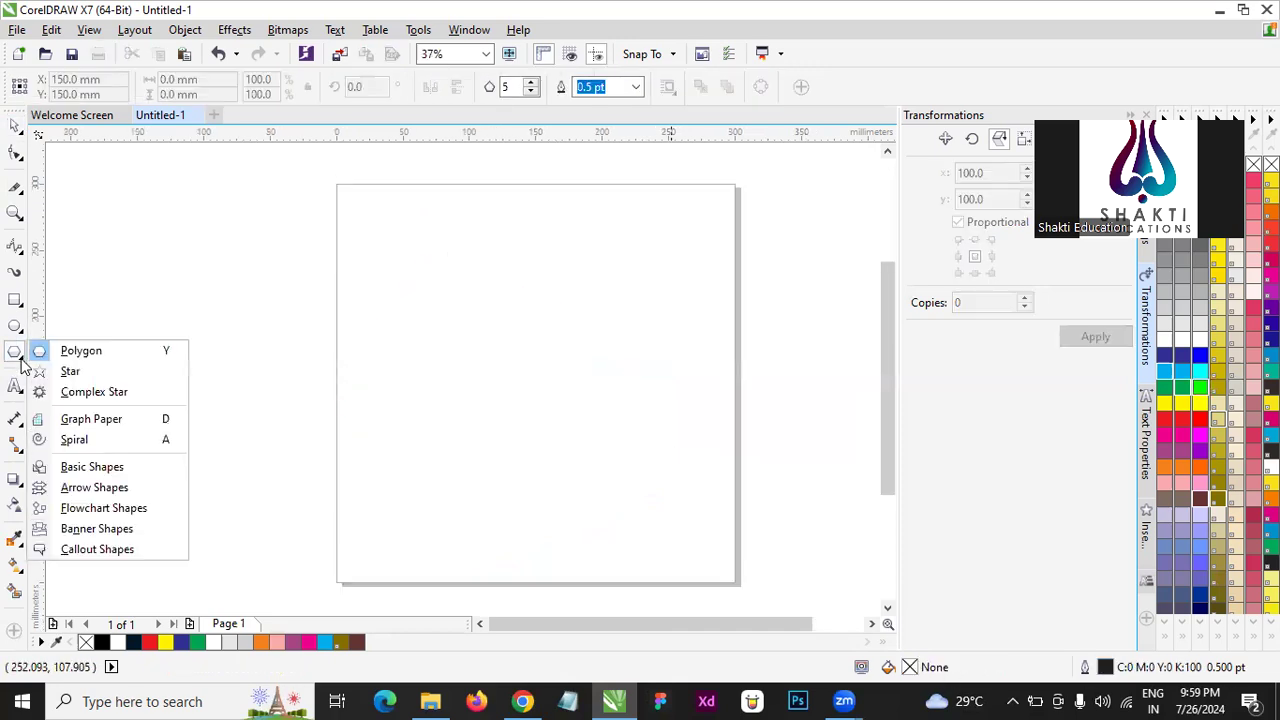
{"action": "left_click", "coordinate": [134, 398]}
{"action": "left_click_drag", "start_coordinate": [506, 263], "coordinate": [742, 492]}
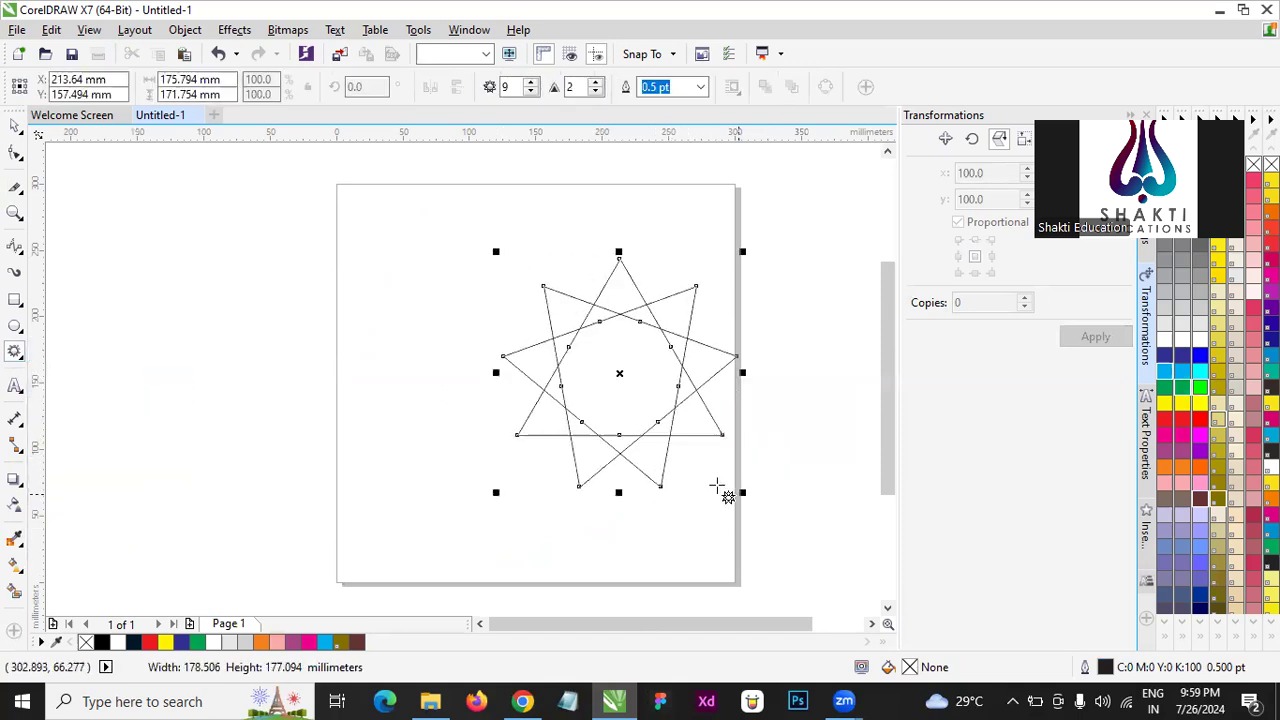
- Pull an inner node of the complex star outward beyond its tips with the Shape tool, and move the star near the page centre
{"action": "left_click", "coordinate": [15, 152]}
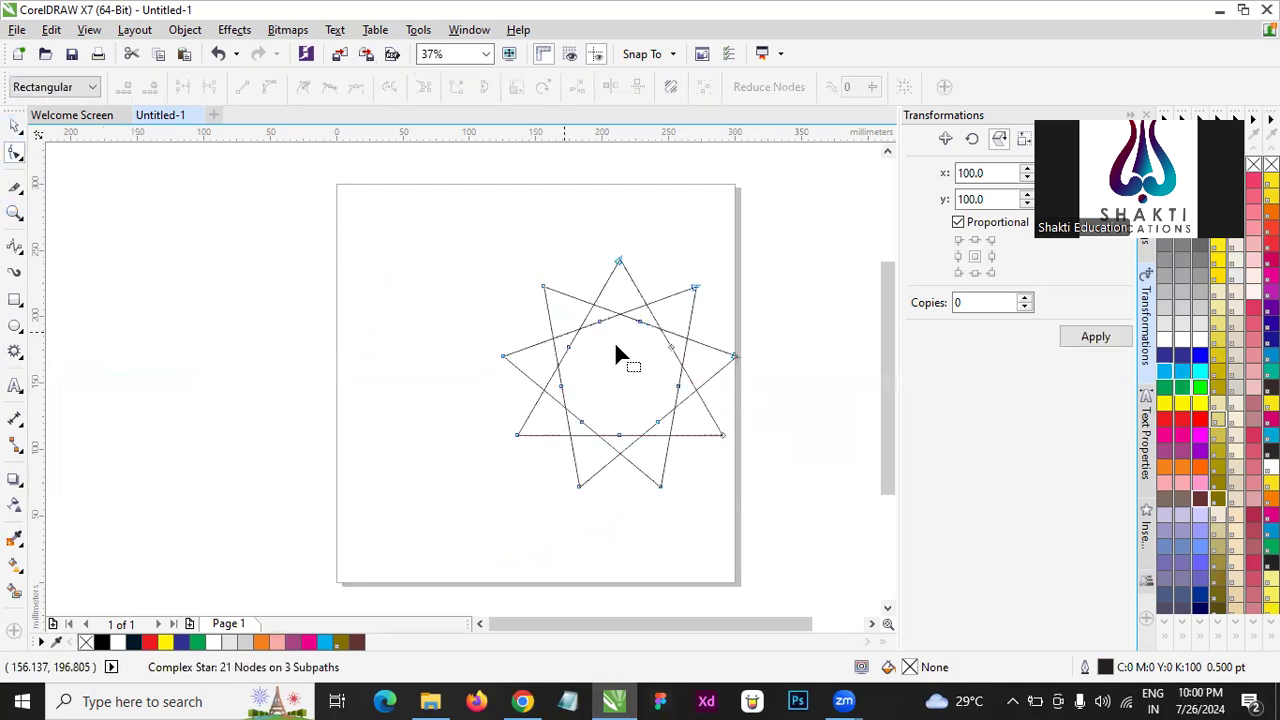
{"action": "left_click_drag", "start_coordinate": [601, 326], "coordinate": [562, 216]}
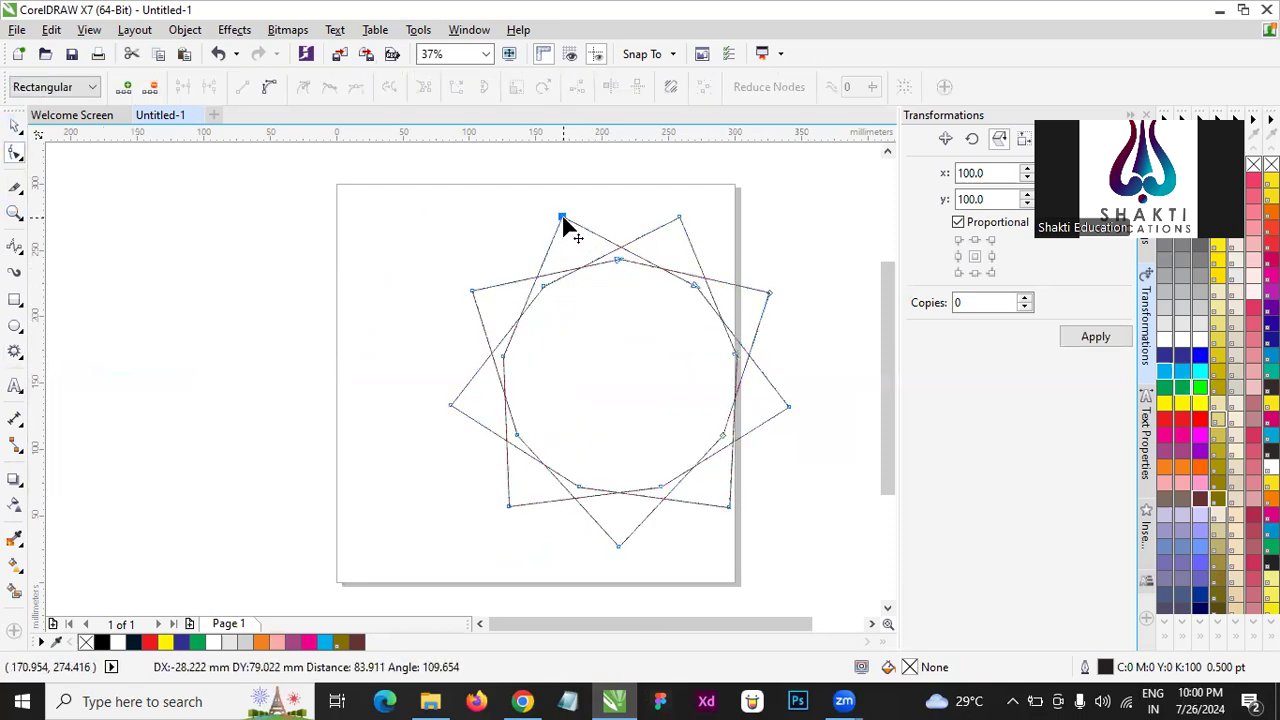
{"action": "left_click", "coordinate": [14, 128]}
{"action": "left_click", "coordinate": [602, 333]}
{"action": "left_click_drag", "start_coordinate": [649, 360], "coordinate": [569, 333]}
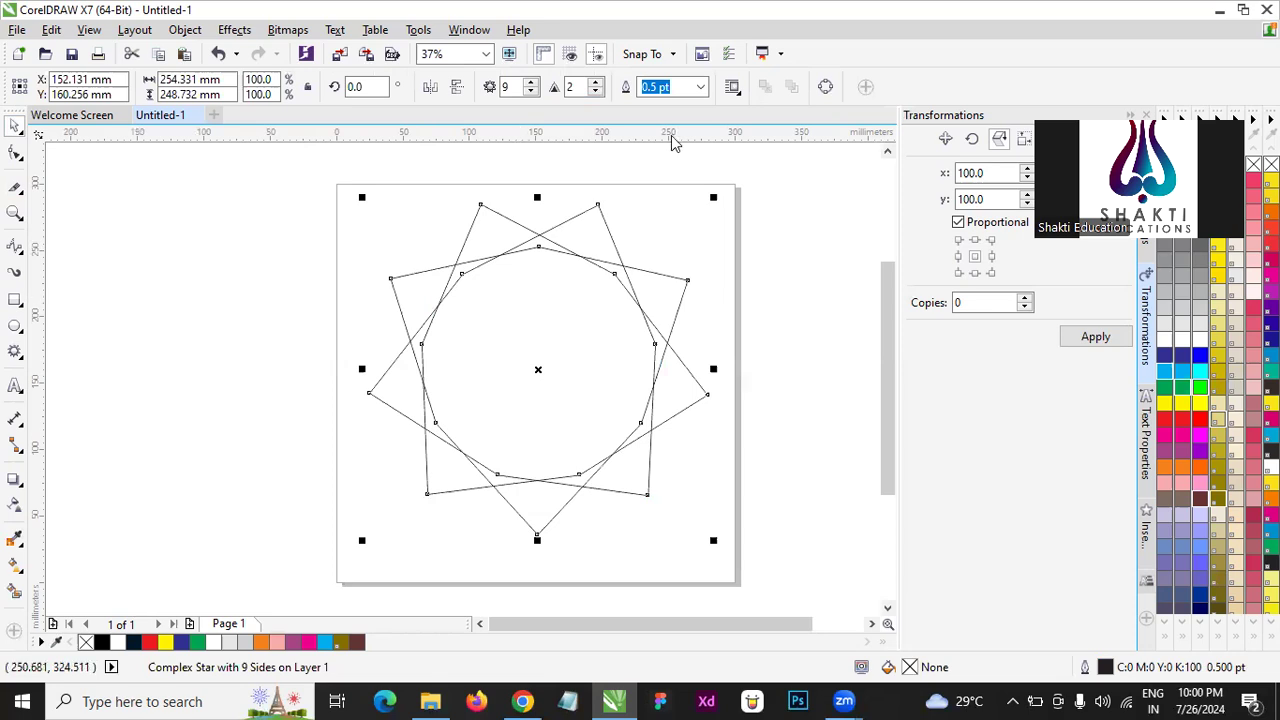
- Pull an inner node of the nine-point complex star in towards its centre with the Shape tool
{"action": "left_click", "coordinate": [15, 152]}
{"action": "left_click_drag", "start_coordinate": [461, 272], "coordinate": [508, 318]}
{"action": "left_click", "coordinate": [15, 127]}
{"action": "left_click", "coordinate": [216, 351]}
{"action": "left_click", "coordinate": [481, 323]}
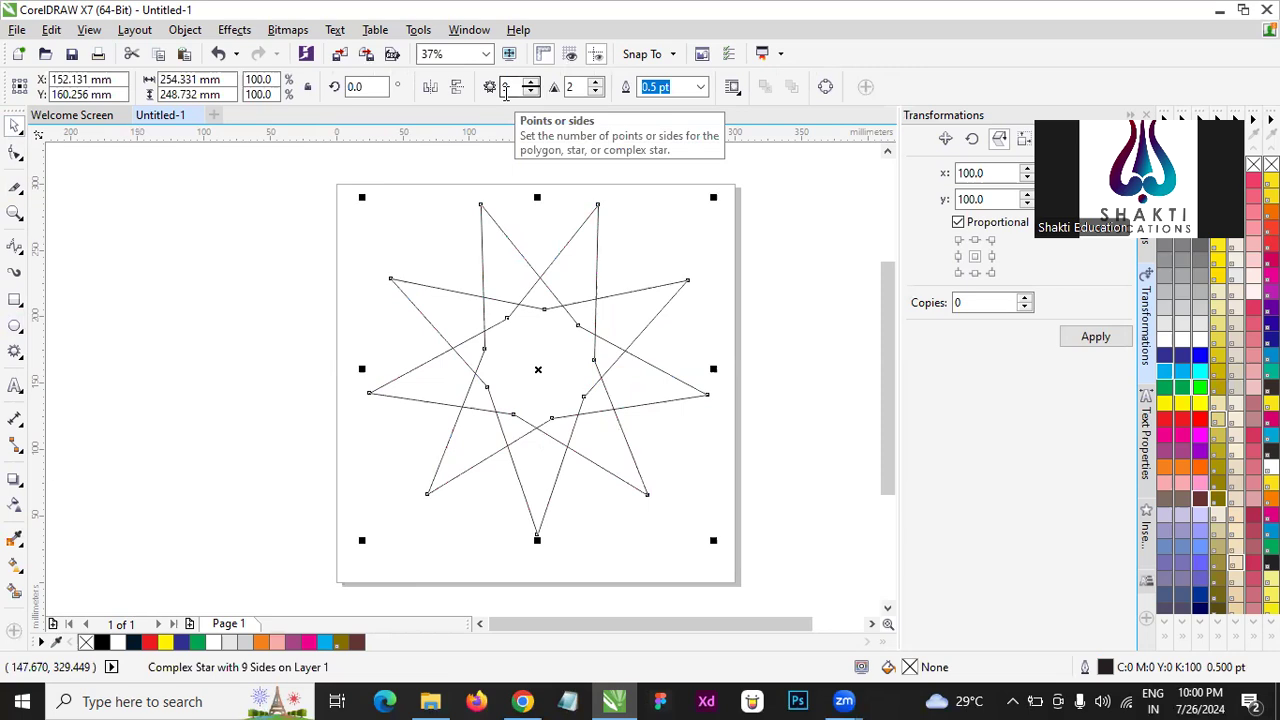
- Set the complex star's number of points to 15
{"action": "left_click_drag", "start_coordinate": [517, 87], "coordinate": [485, 87]}
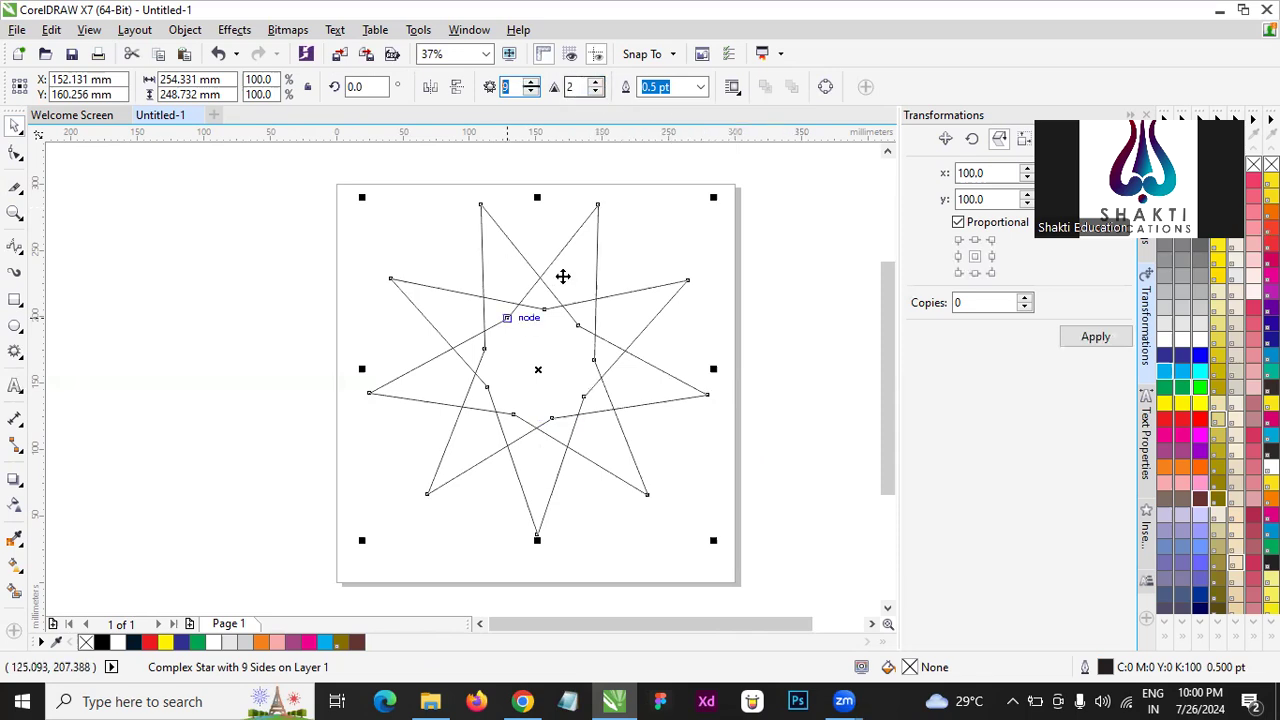
{"action": "left_click", "coordinate": [878, 322]}
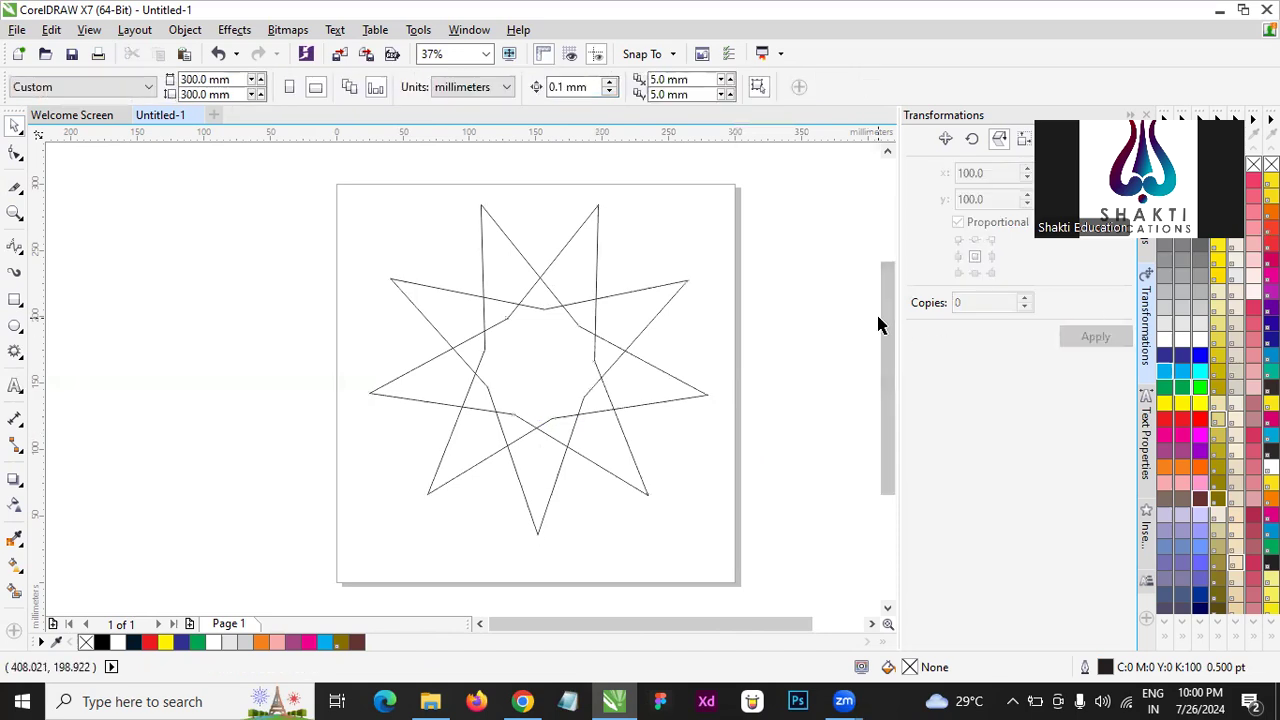
{"action": "left_click", "coordinate": [592, 268]}
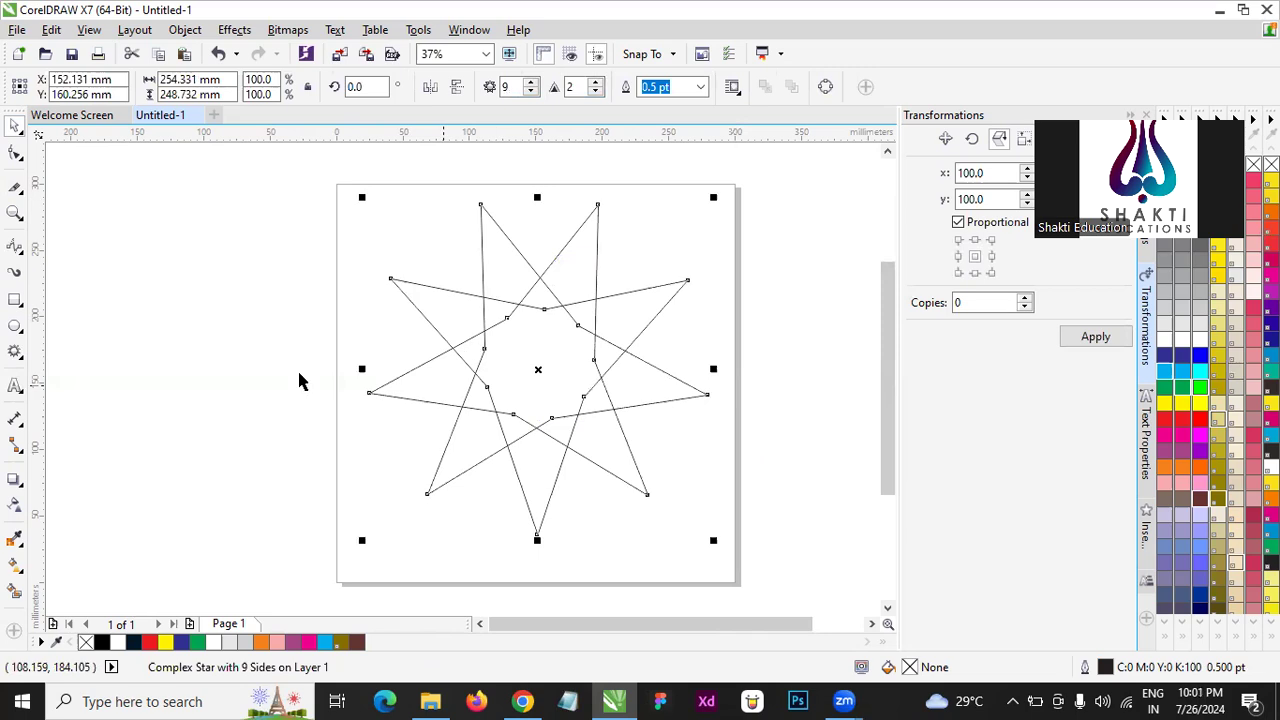
{"action": "left_click_drag", "start_coordinate": [512, 87], "coordinate": [380, 87]}
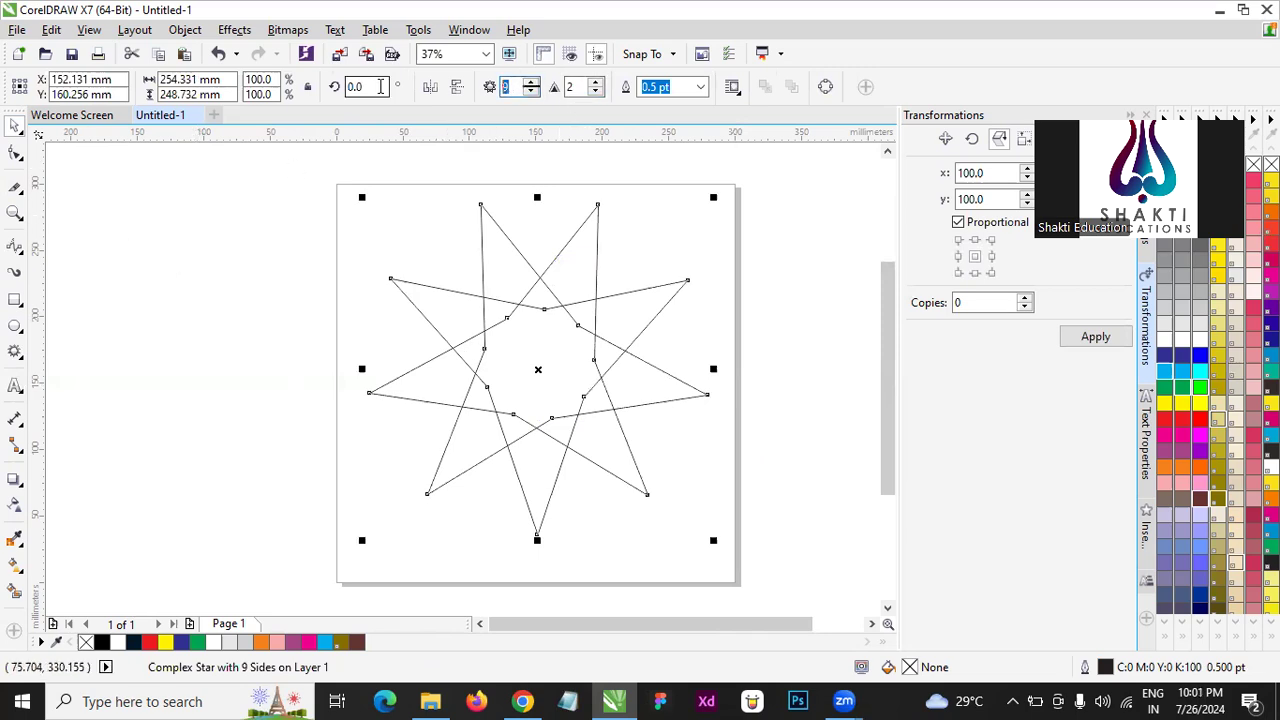
{"action": "key", "text": "Return"}
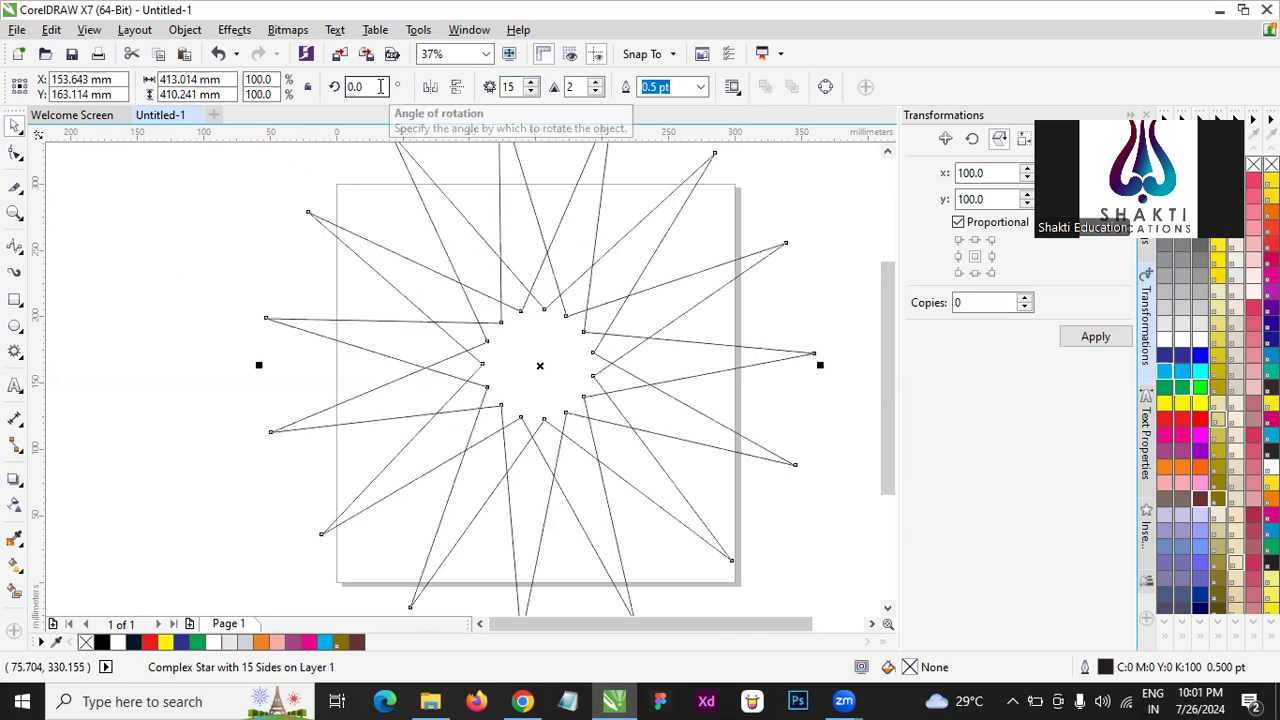
{"action": "scroll", "coordinate": [517, 334], "scroll_direction": "down", "scroll_amount": 1}
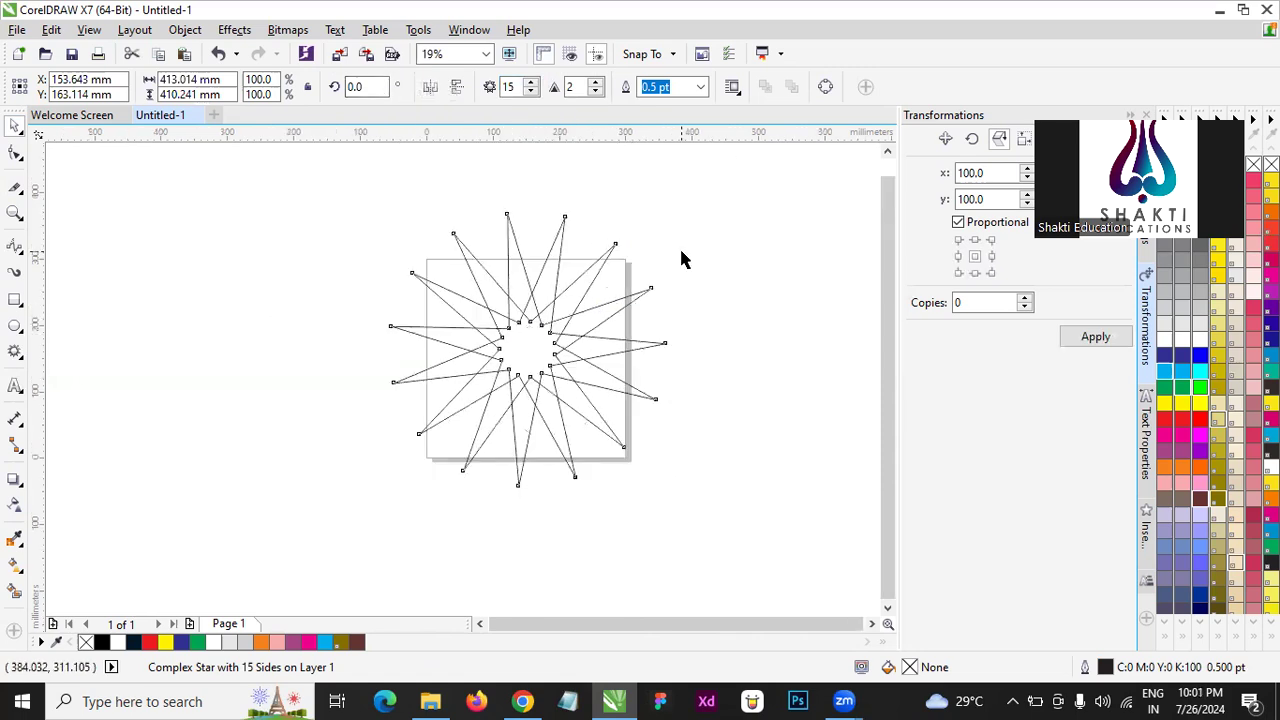
- Set the 15-point complex star's sharpness to 5
{"action": "left_click", "coordinate": [682, 252]}
{"action": "left_click", "coordinate": [553, 308]}
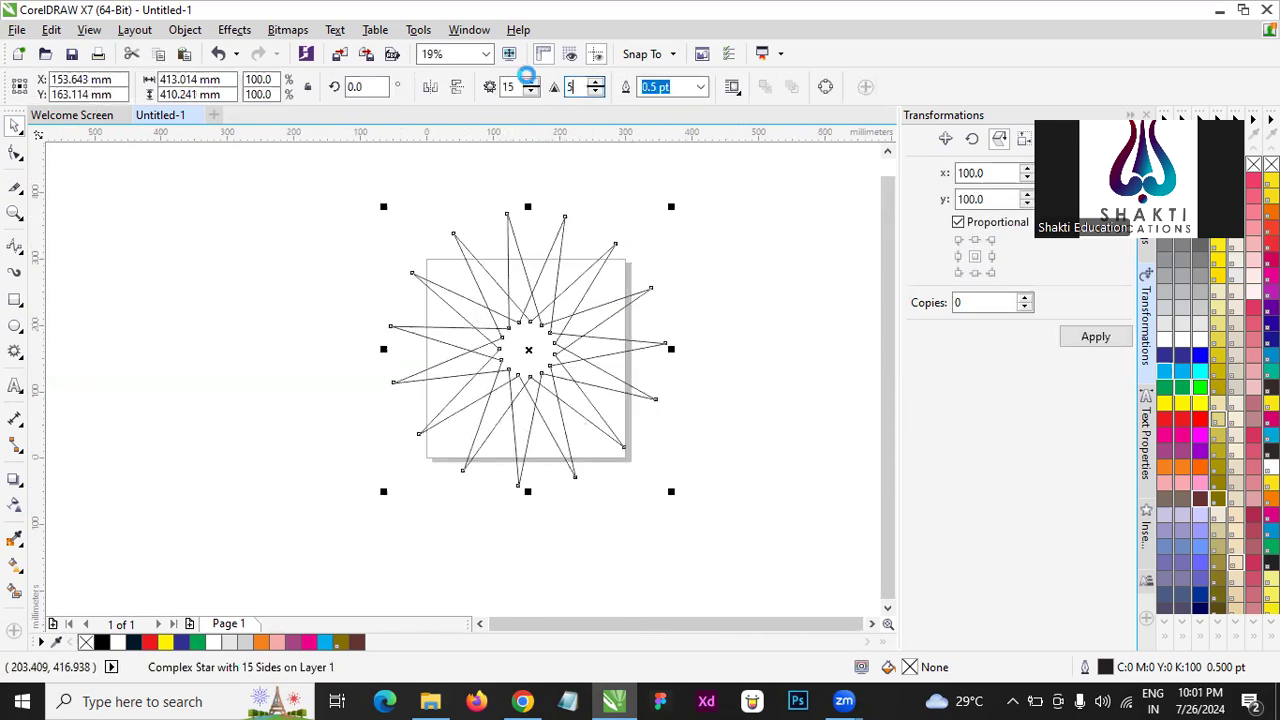
{"action": "key", "text": "Return"}
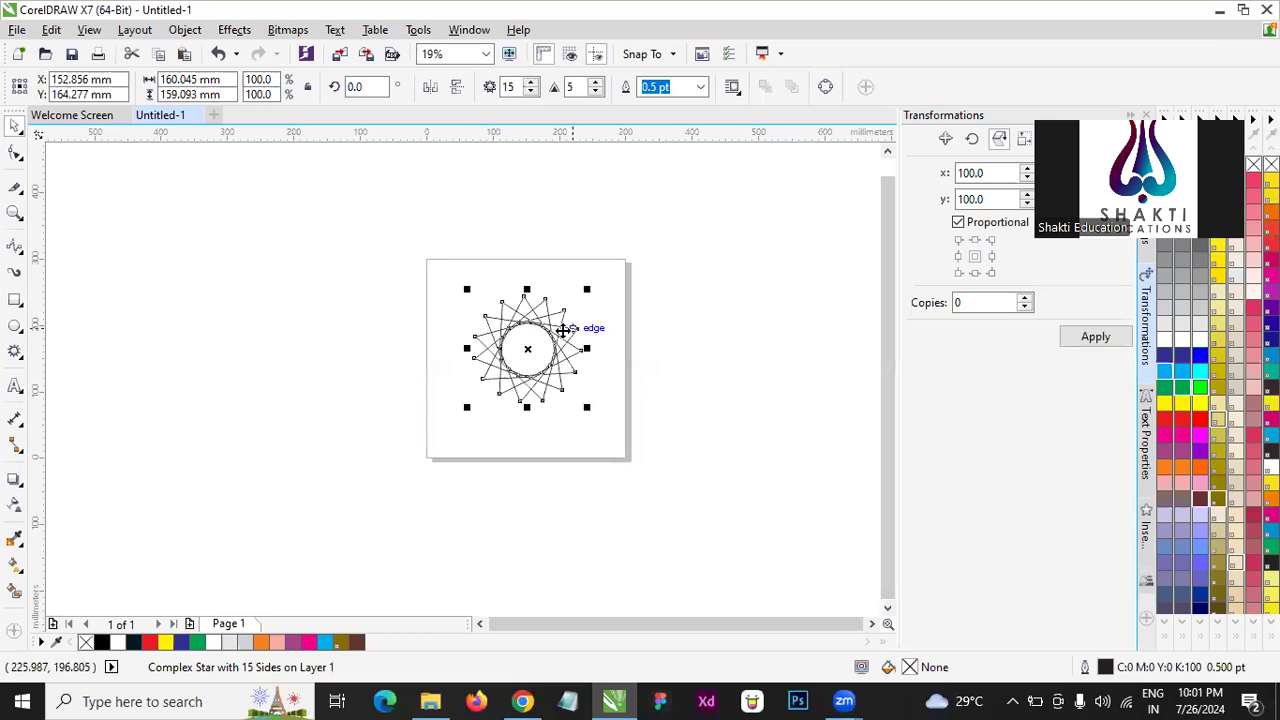
{"action": "scroll", "coordinate": [563, 330], "scroll_direction": "up", "scroll_amount": 1}
{"action": "left_click", "coordinate": [823, 400]}
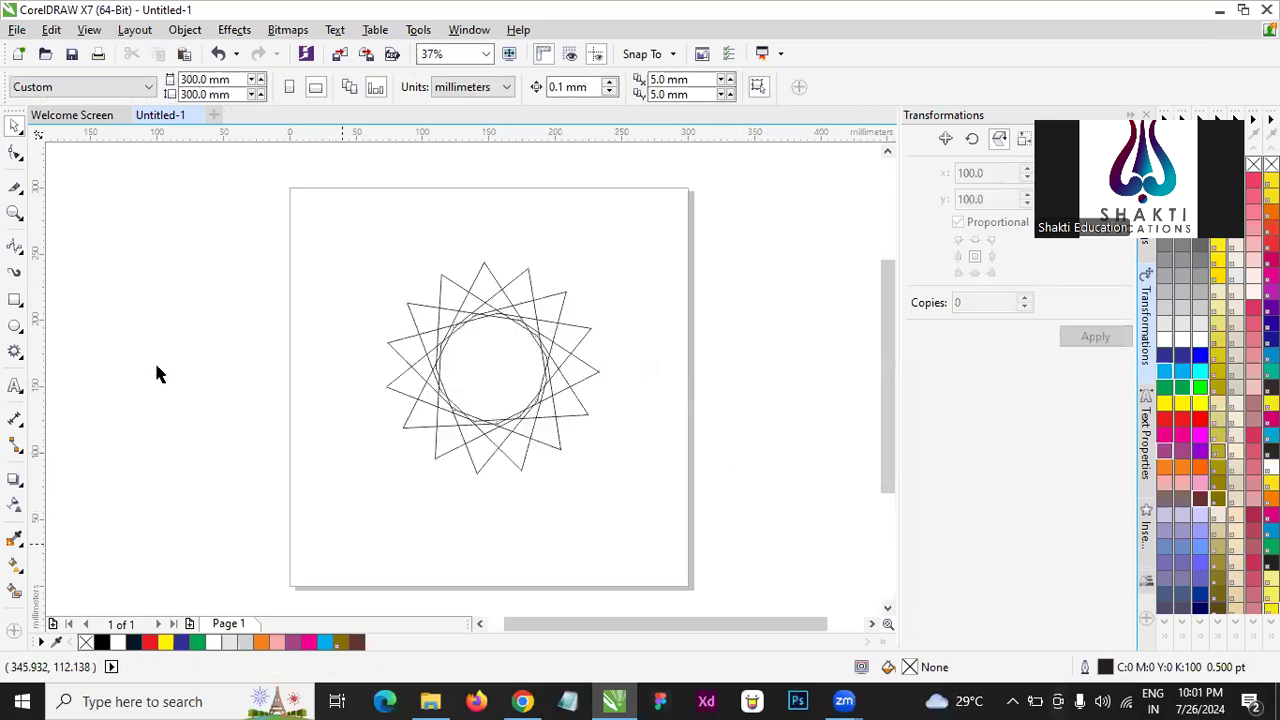
- Drag an inner node of the 15-point star further inward with the Shape tool, forming a tighter ring of crossing lines
{"action": "left_click_drag", "start_coordinate": [223, 157], "coordinate": [668, 566]}
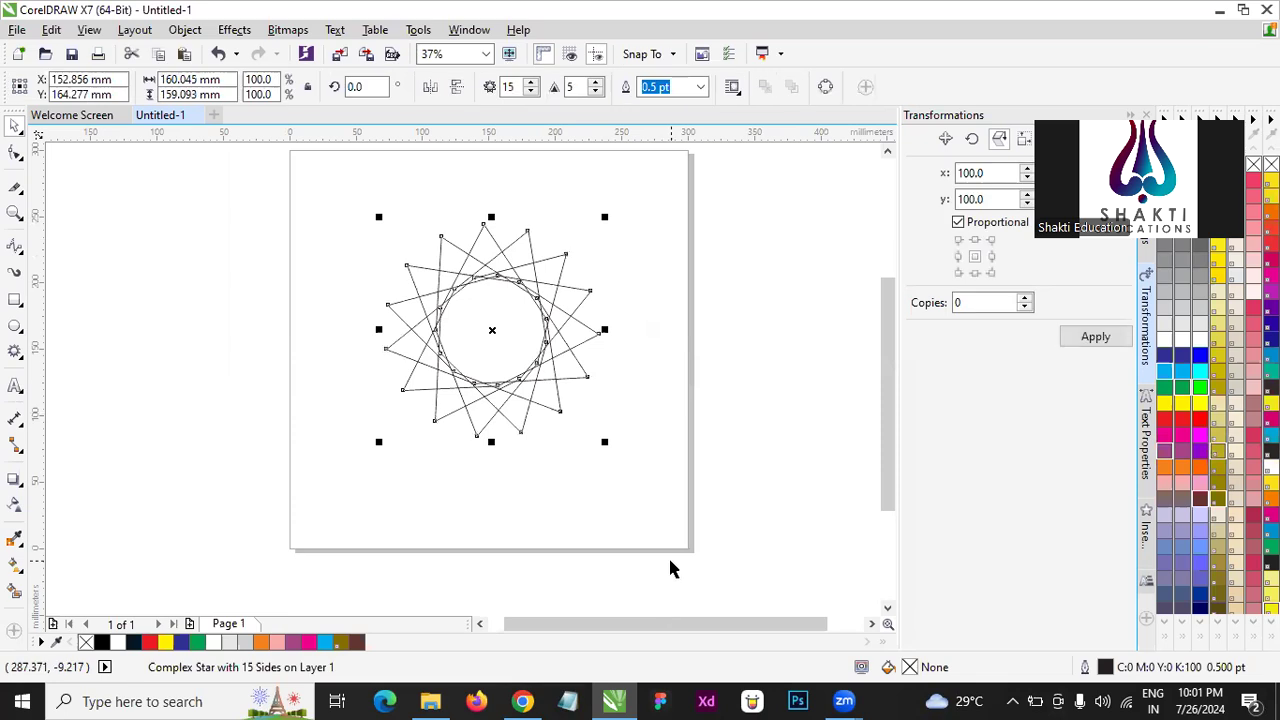
{"action": "scroll", "coordinate": [512, 309], "scroll_direction": "up", "scroll_amount": 1}
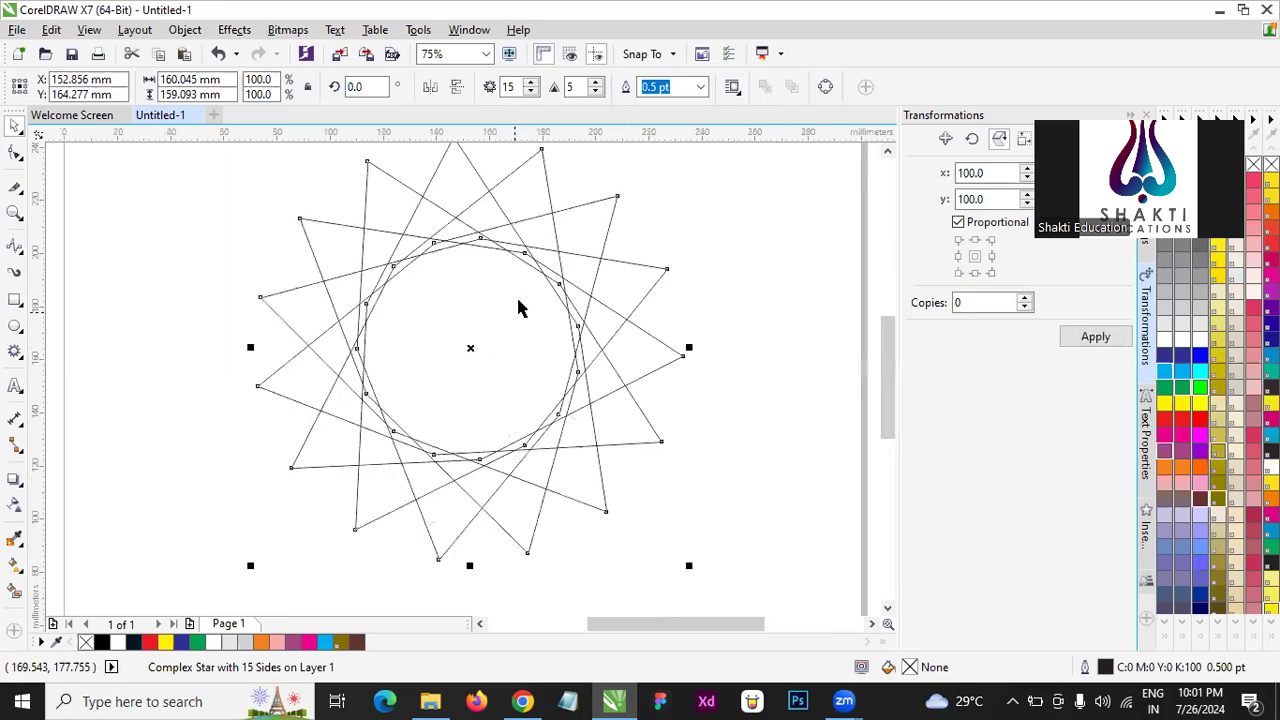
{"action": "left_click", "coordinate": [15, 152]}
{"action": "left_click_drag", "start_coordinate": [437, 244], "coordinate": [477, 393]}
{"action": "mouse_move", "coordinate": [498, 447]}
{"action": "left_mouse_down"}
{"action": "mouse_move", "coordinate": [474, 277]}
{"action": "mouse_move", "coordinate": [480, 429]}
{"action": "left_mouse_up"}
{"action": "key", "text": "space"}
{"action": "left_click", "coordinate": [678, 267]}
{"action": "left_click", "coordinate": [523, 321]}
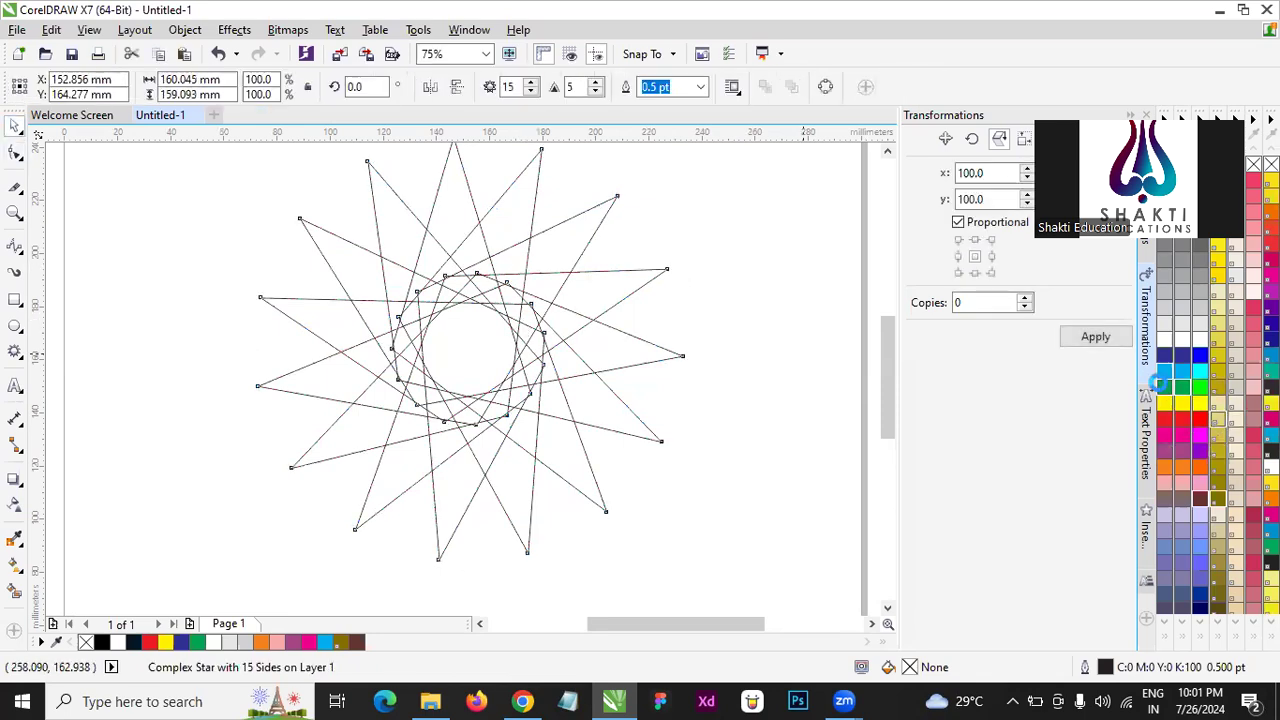
- Try a green fill on the 15-point star, followed by a red fill and red outline
{"action": "left_click", "coordinate": [1164, 388]}
{"action": "left_click", "coordinate": [428, 322]}
{"action": "scroll", "coordinate": [428, 322], "scroll_direction": "down", "scroll_amount": 3}
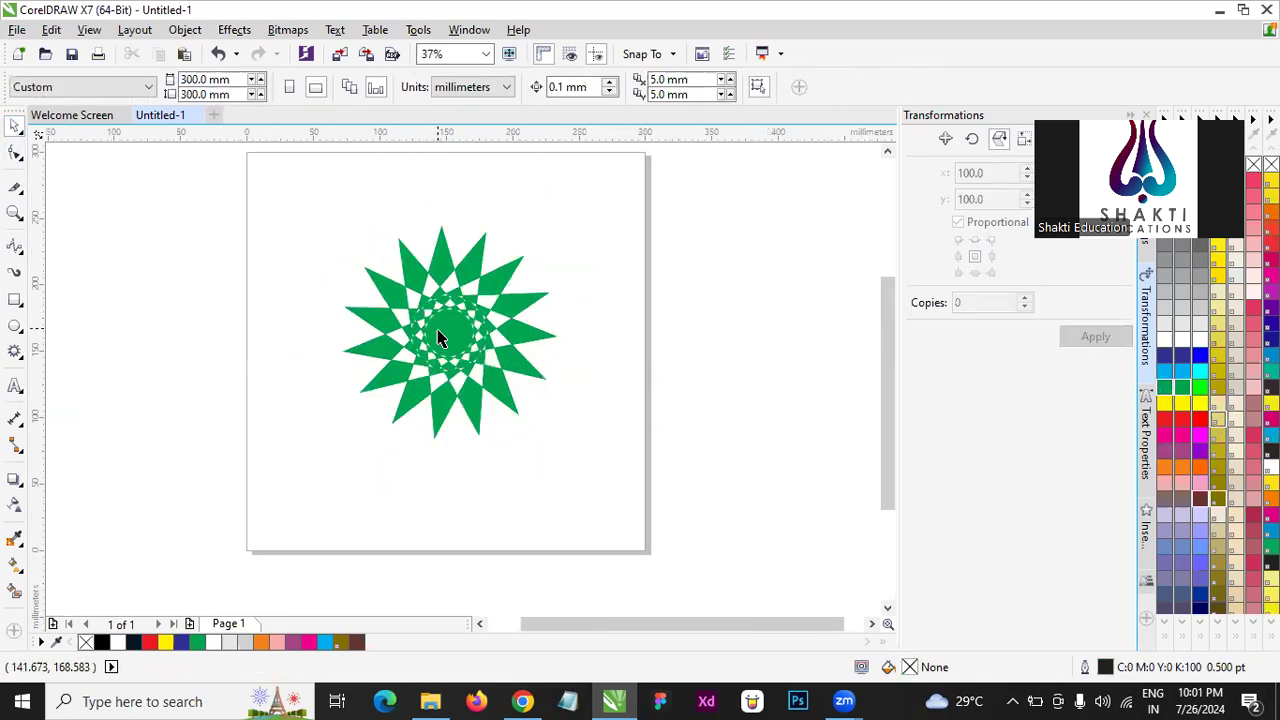
{"action": "left_click", "coordinate": [443, 328]}
{"action": "left_click", "coordinate": [1164, 420]}
{"action": "right_click", "coordinate": [1164, 422]}
- Give the 15-point star a dark brown fill and a matching dark brown outline
{"action": "left_click", "coordinate": [1203, 500]}
{"action": "left_click", "coordinate": [1201, 499]}
{"action": "right_click", "coordinate": [1201, 499]}
{"action": "key", "text": "Escape"}
{"action": "scroll", "coordinate": [395, 286], "scroll_direction": "up", "scroll_amount": 1}
{"action": "scroll", "coordinate": [511, 320], "scroll_direction": "up", "scroll_amount": 1}
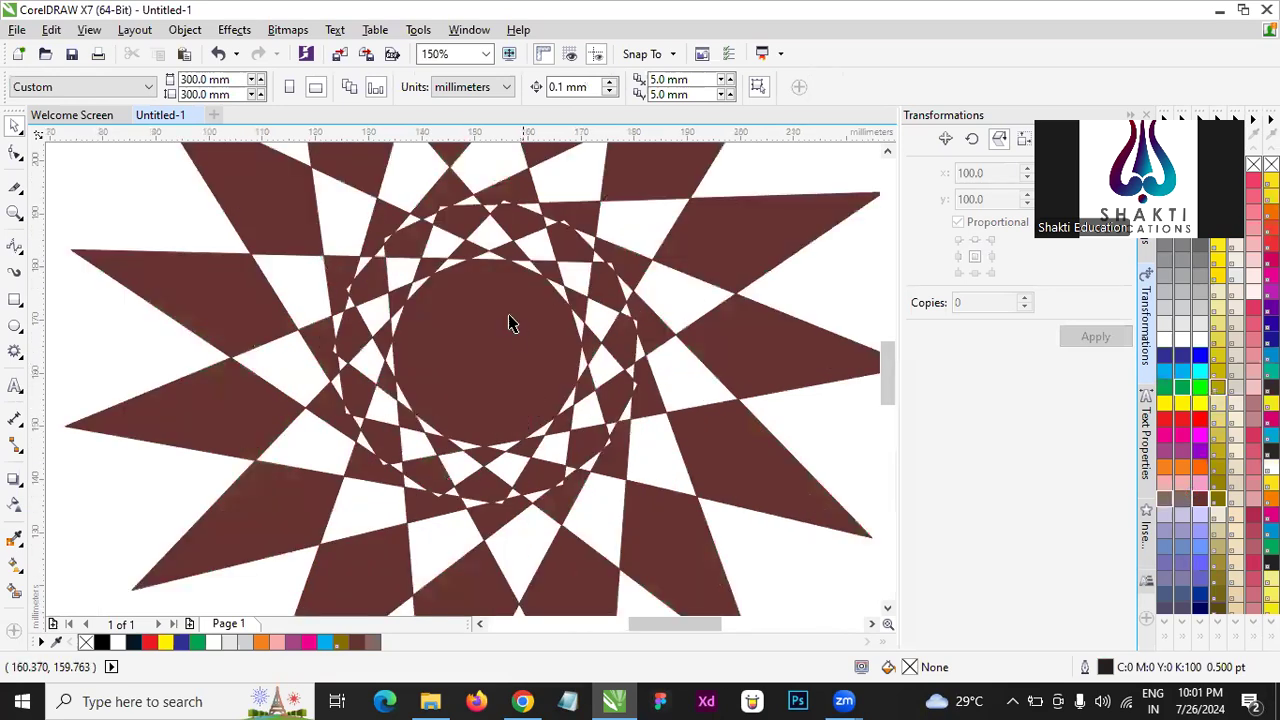
{"action": "scroll", "coordinate": [486, 323], "scroll_direction": "down", "scroll_amount": 2}
{"action": "scroll", "coordinate": [528, 311], "scroll_direction": "up", "scroll_amount": 1}
- Apply a fountain fill to the star, keeping the brown start colour and setting the end colour to dark purple
{"action": "left_click", "coordinate": [528, 311]}
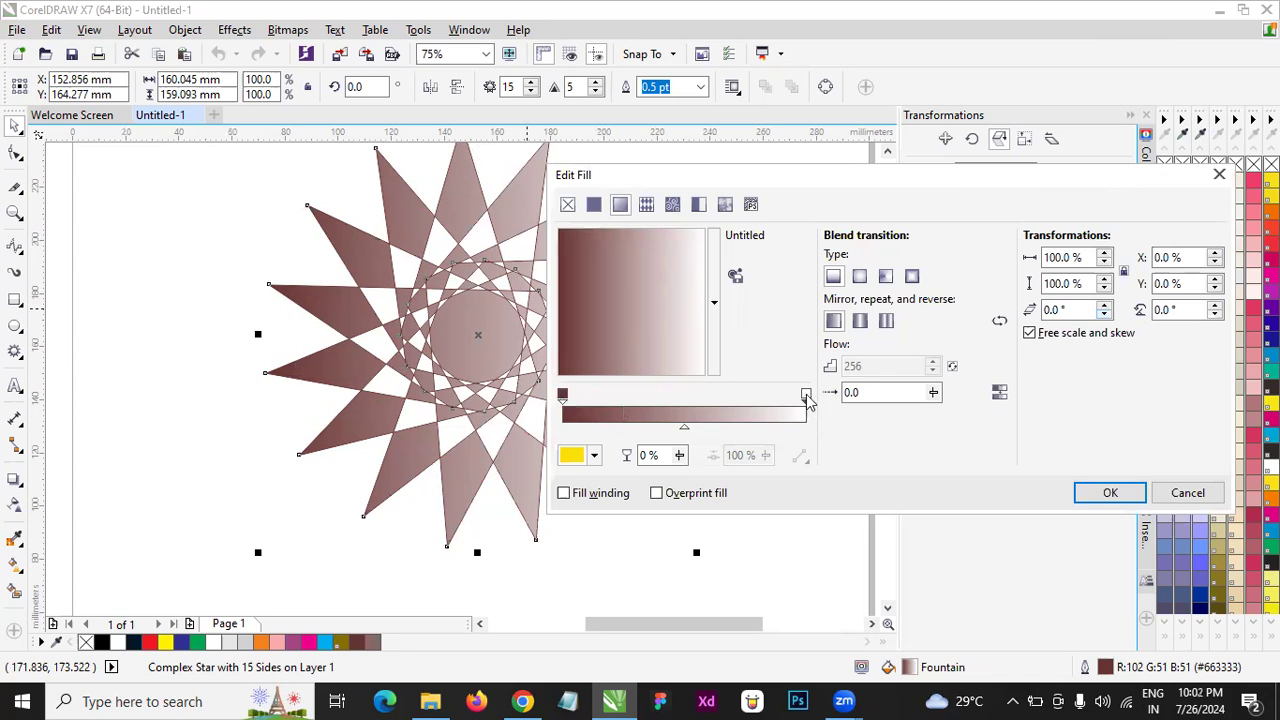
{"action": "left_click", "coordinate": [564, 394]}
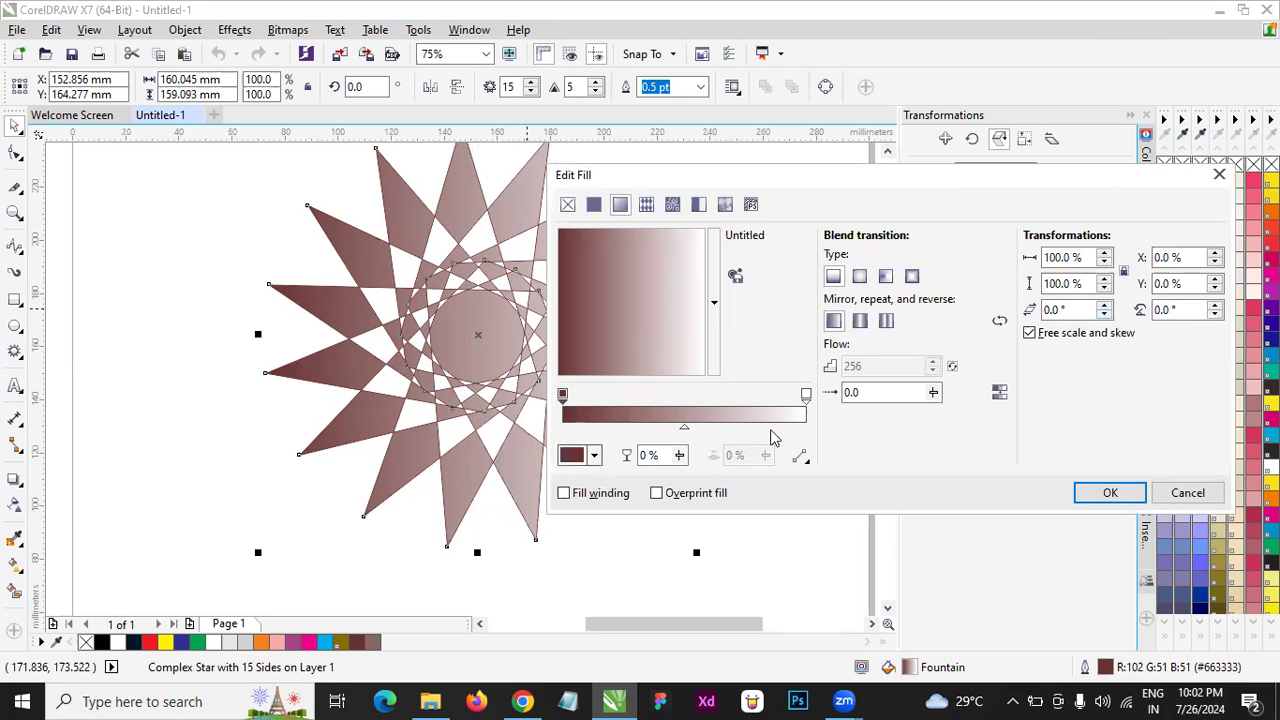
{"action": "left_click", "coordinate": [807, 396]}
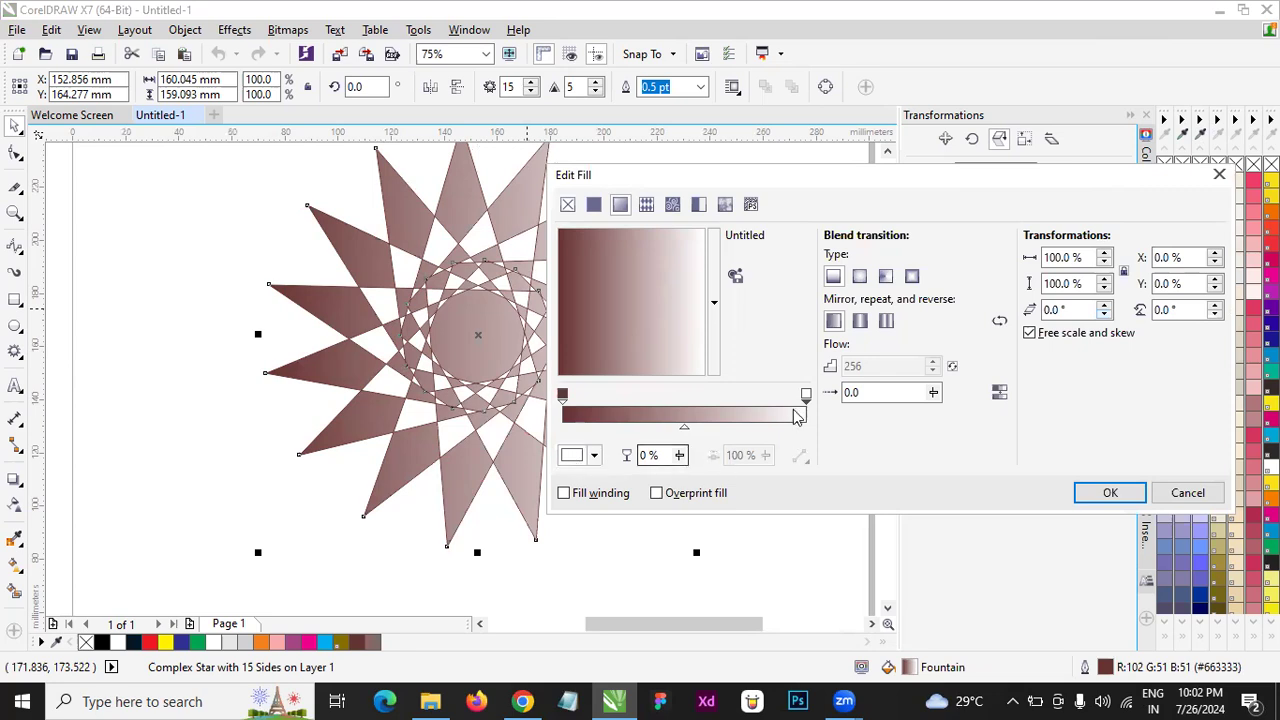
{"action": "left_click", "coordinate": [573, 456]}
{"action": "left_click", "coordinate": [573, 456]}
{"action": "left_click", "coordinate": [573, 456]}
{"action": "left_click", "coordinate": [652, 565]}
{"action": "left_click_drag", "start_coordinate": [652, 562], "coordinate": [668, 614]}
{"action": "left_click", "coordinate": [691, 562]}
{"action": "left_click_drag", "start_coordinate": [661, 567], "coordinate": [661, 580]}
{"action": "left_click", "coordinate": [660, 602]}
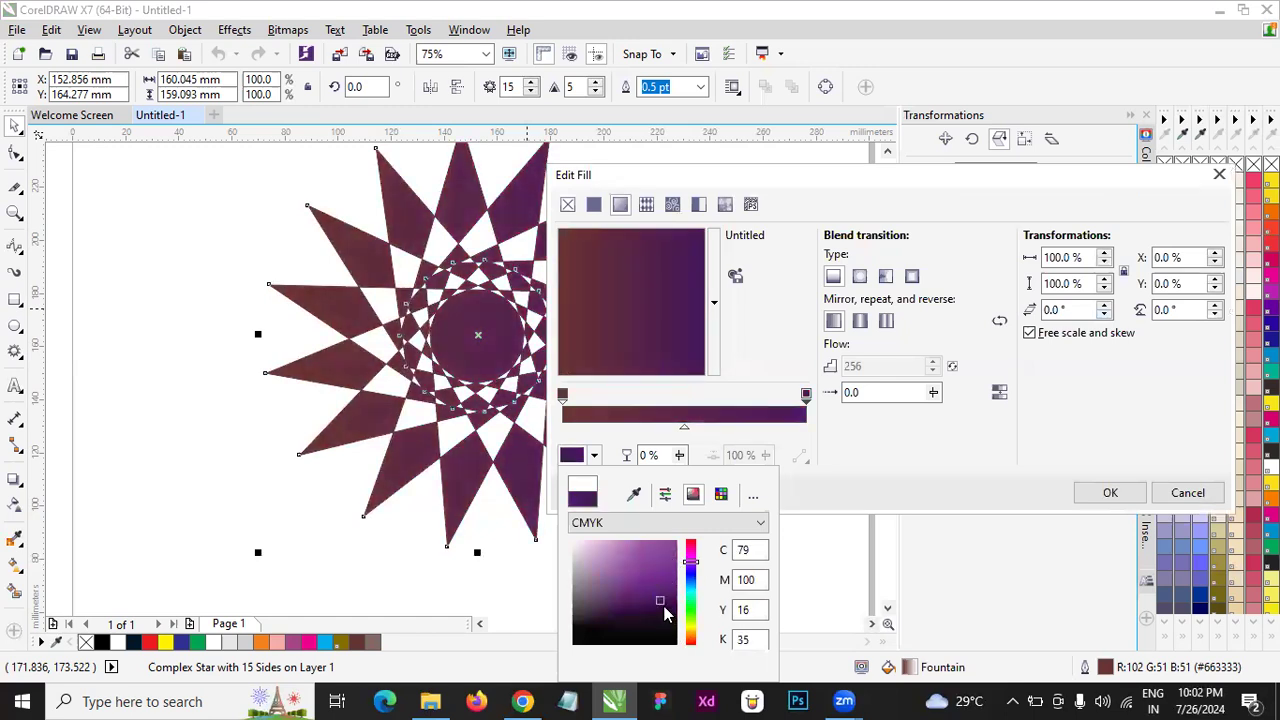
- Move the fill dialog clear of the star, and change the gradient's end colour to dark blue, C100 M65 Y32 K13
{"action": "left_click", "coordinate": [778, 171]}
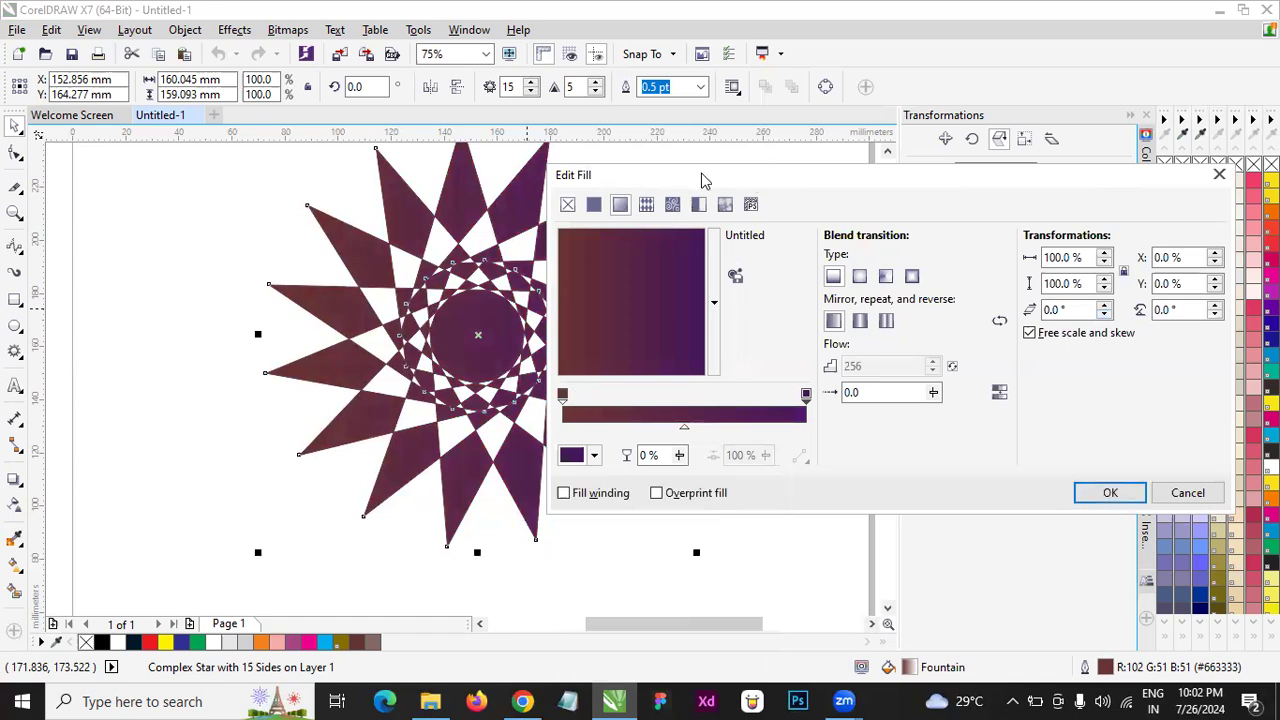
{"action": "left_click_drag", "start_coordinate": [778, 171], "coordinate": [952, 152]}
{"action": "left_click", "coordinate": [763, 443]}
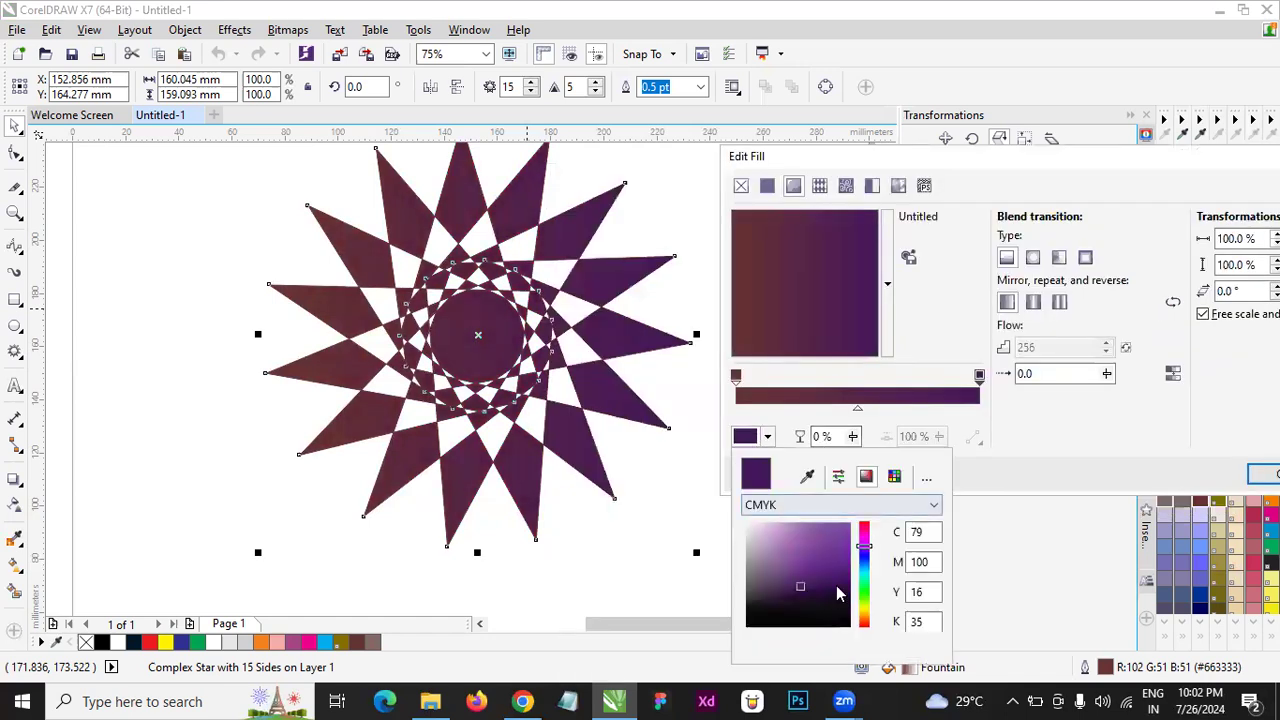
{"action": "left_click", "coordinate": [838, 587]}
{"action": "left_click_drag", "start_coordinate": [858, 566], "coordinate": [862, 522]}
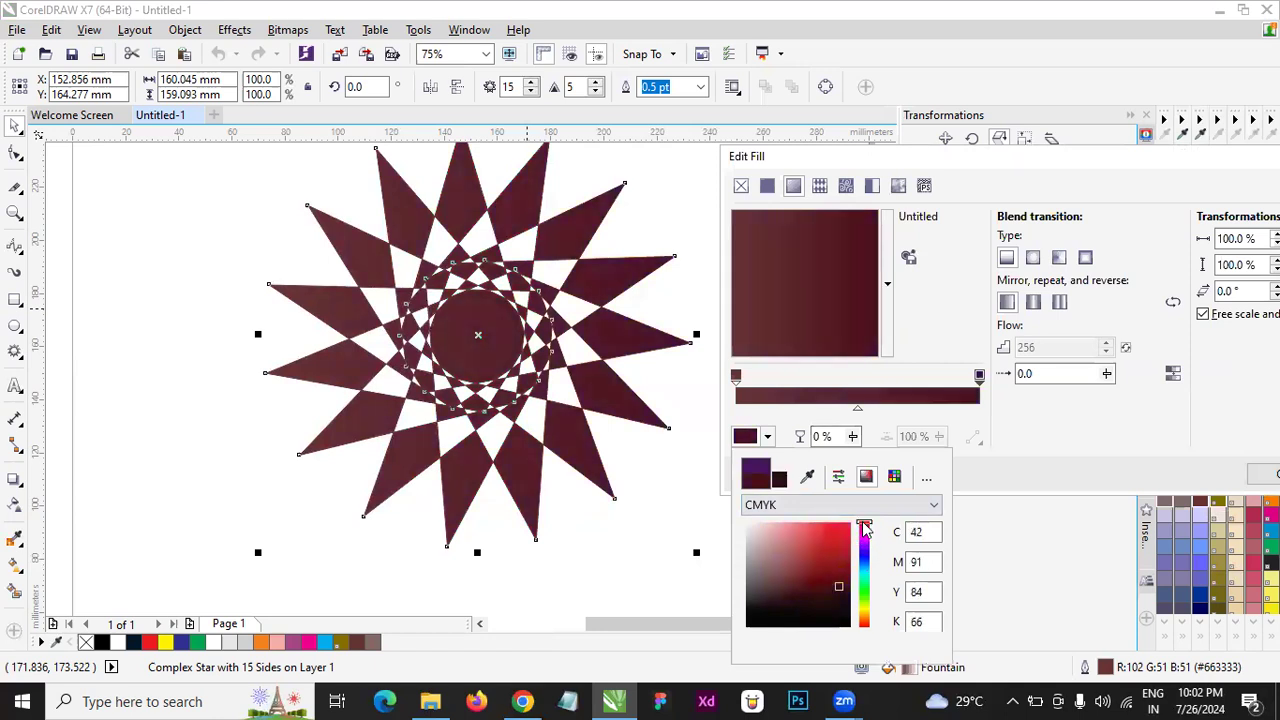
{"action": "left_click_drag", "start_coordinate": [864, 594], "coordinate": [866, 617]}
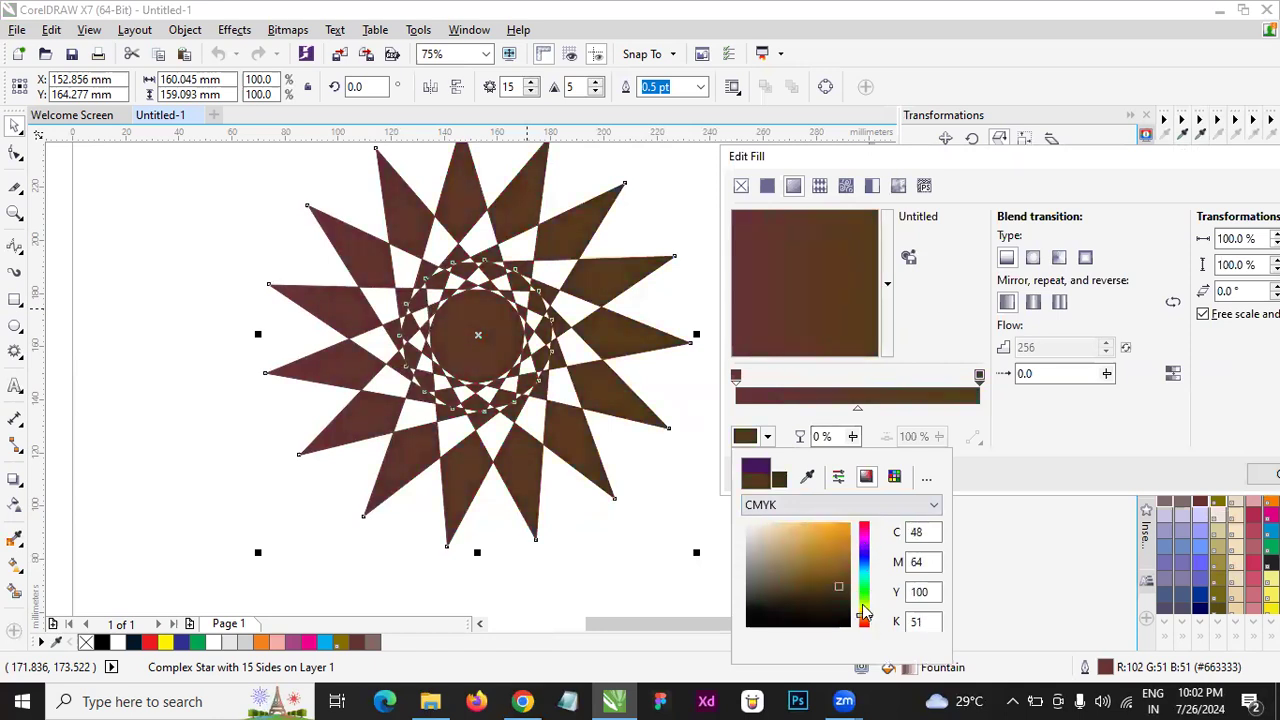
{"action": "left_click", "coordinate": [834, 602]}
{"action": "left_click", "coordinate": [837, 575]}
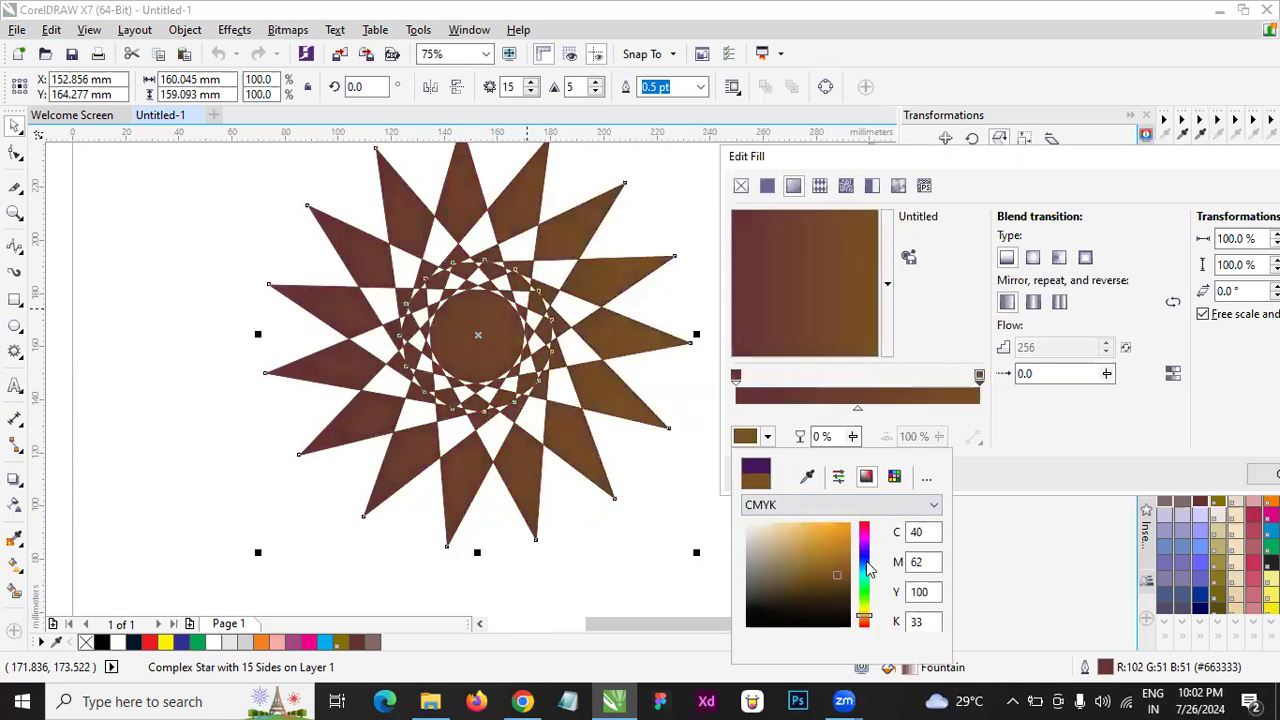
{"action": "left_click", "coordinate": [867, 560]}
{"action": "mouse_move", "coordinate": [868, 564]}
{"action": "left_mouse_down"}
{"action": "mouse_move", "coordinate": [864, 542]}
{"action": "mouse_move", "coordinate": [872, 607]}
{"action": "left_mouse_up"}
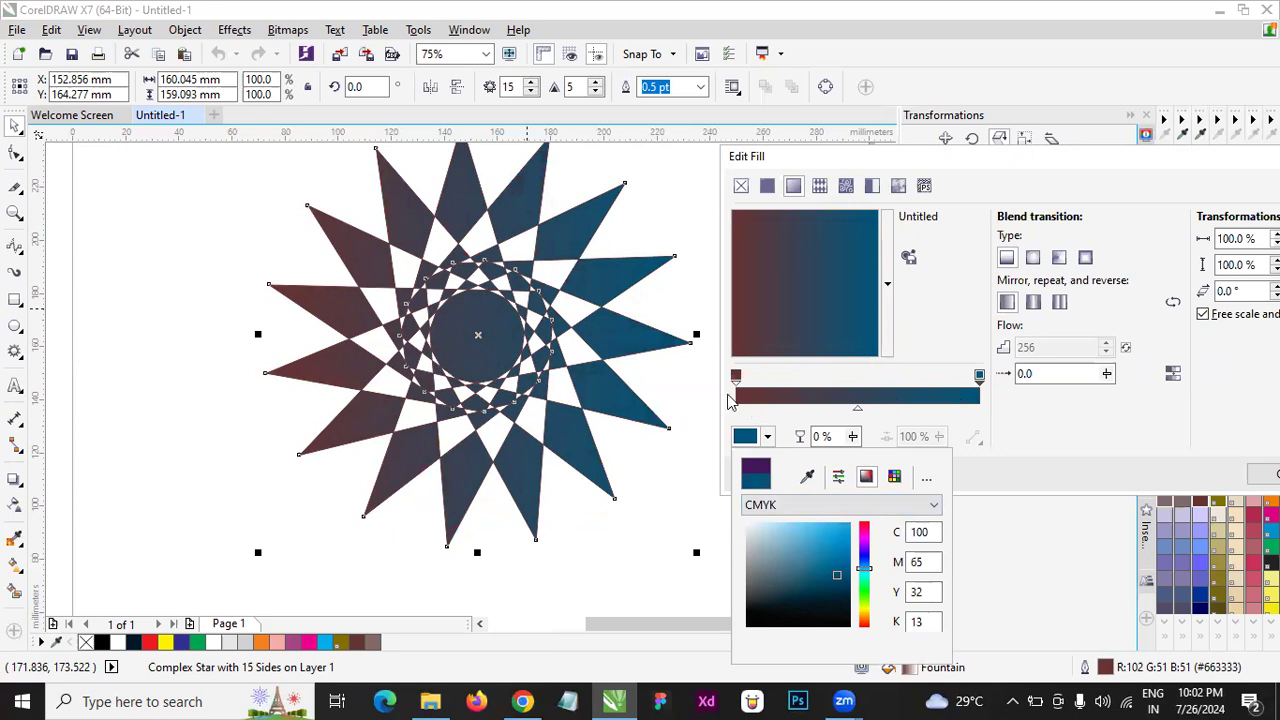
- Add a colour node at 50% of the gradient and set it to dark magenta, #4A0C3B
{"action": "left_click", "coordinate": [860, 396]}
{"action": "double_click", "coordinate": [860, 396]}
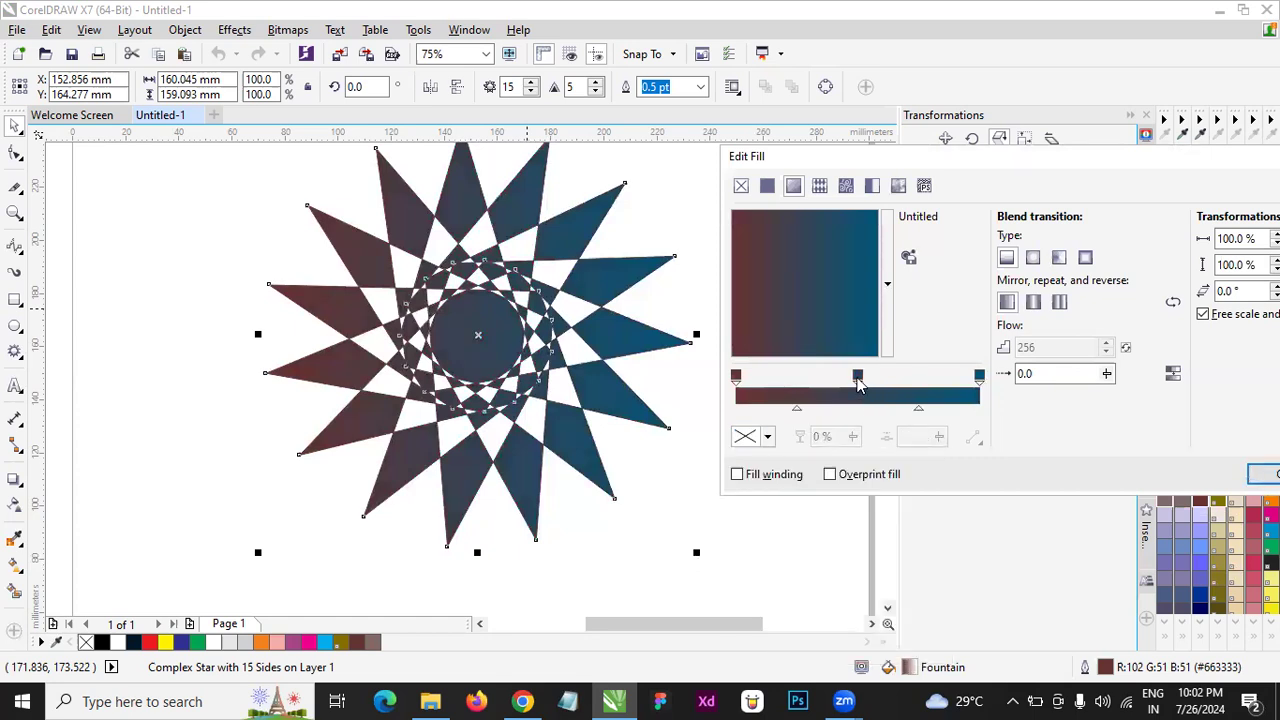
{"action": "left_click", "coordinate": [858, 380]}
{"action": "left_click", "coordinate": [746, 437]}
{"action": "left_click", "coordinate": [865, 535]}
{"action": "left_click", "coordinate": [830, 535]}
{"action": "left_click", "coordinate": [818, 574]}
{"action": "left_click", "coordinate": [828, 592]}
{"action": "left_click", "coordinate": [832, 596]}
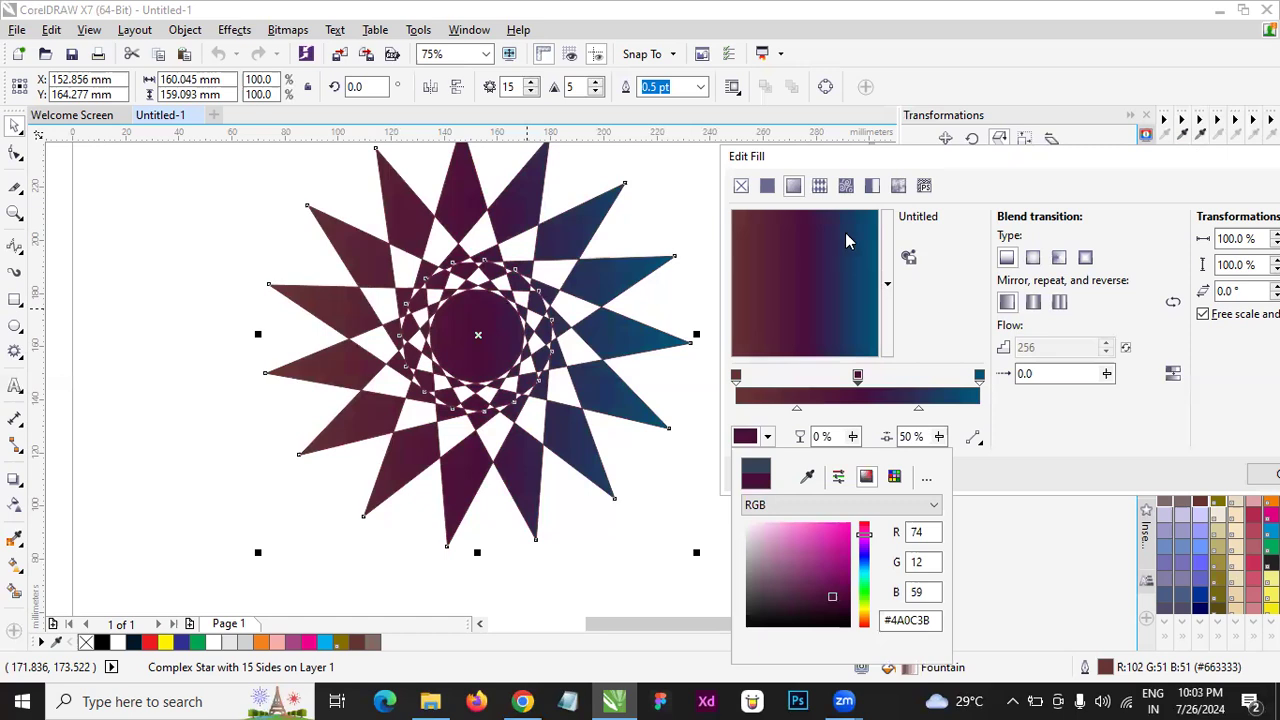
- Rotate the gradient's direction so it runs from brown at the star's top to blue at its bottom
{"action": "left_click_drag", "start_coordinate": [849, 233], "coordinate": [820, 355]}
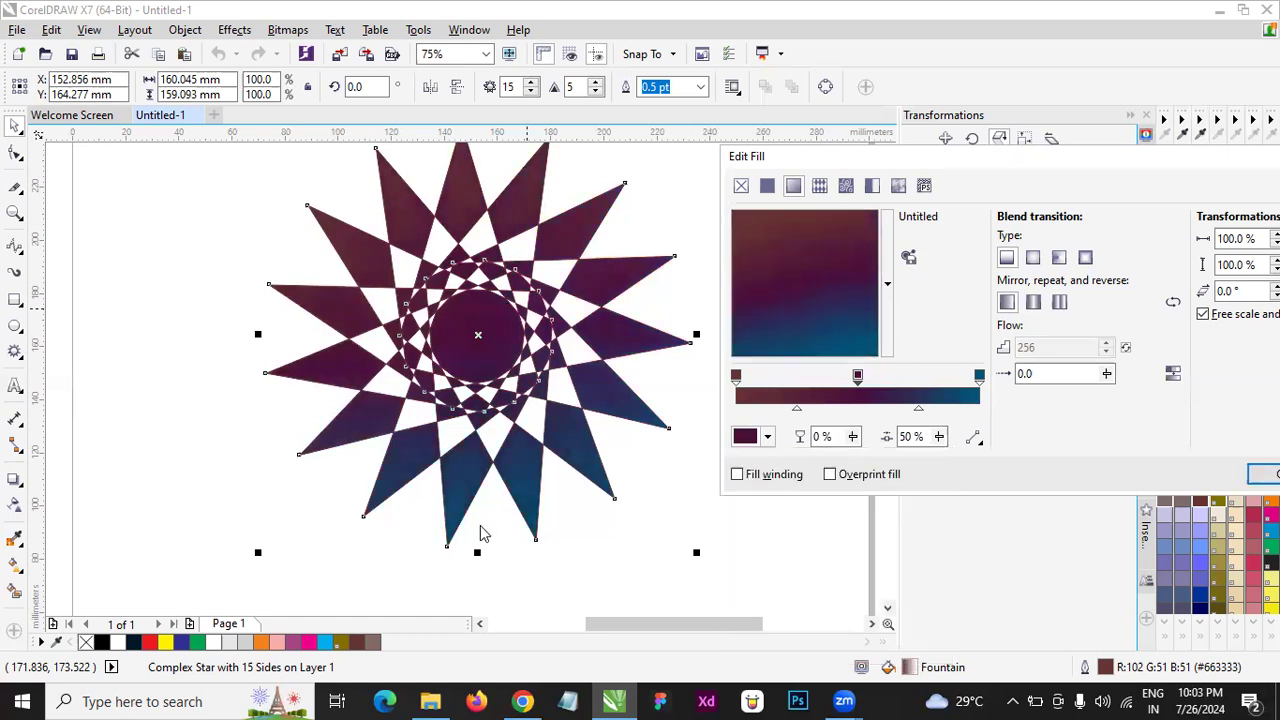
{"action": "left_click_drag", "start_coordinate": [809, 354], "coordinate": [796, 238]}
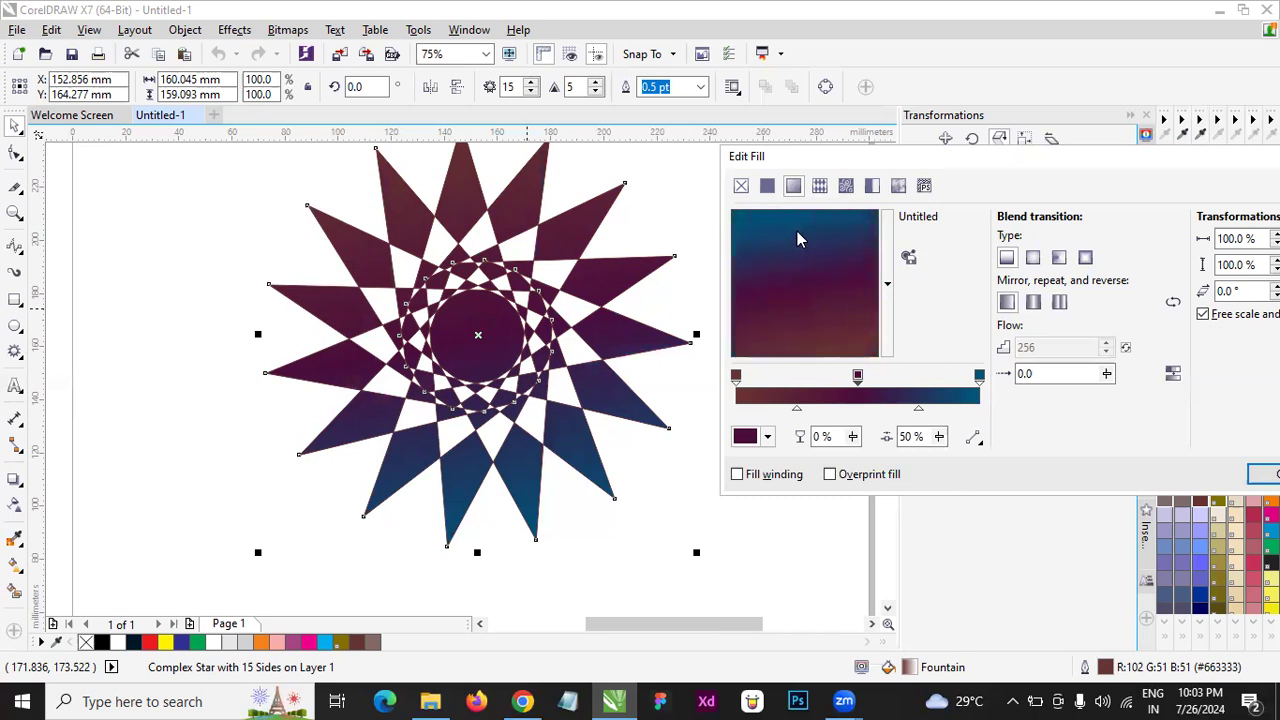
{"action": "left_click_drag", "start_coordinate": [828, 237], "coordinate": [800, 328]}
- Try the elliptical, conical and rectangular fountain types, turn on the repeat option, and return to the linear type
{"action": "left_click", "coordinate": [1033, 257]}
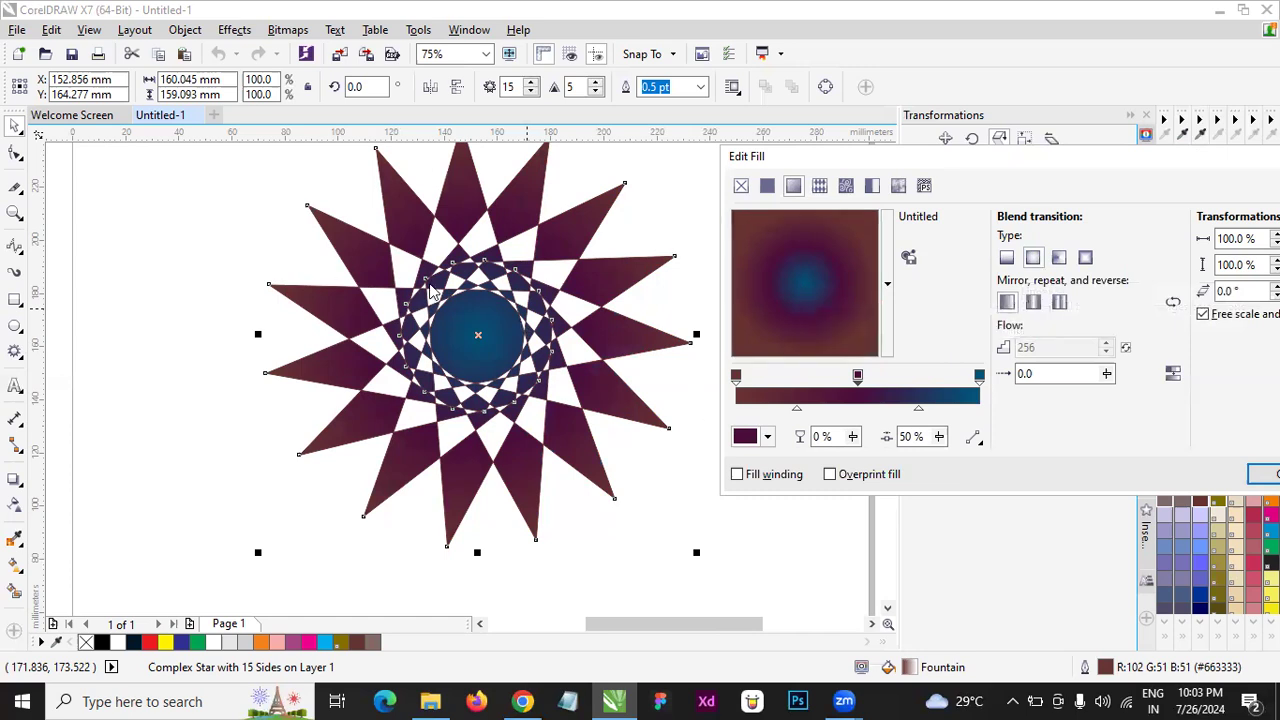
{"action": "left_click", "coordinate": [1062, 259]}
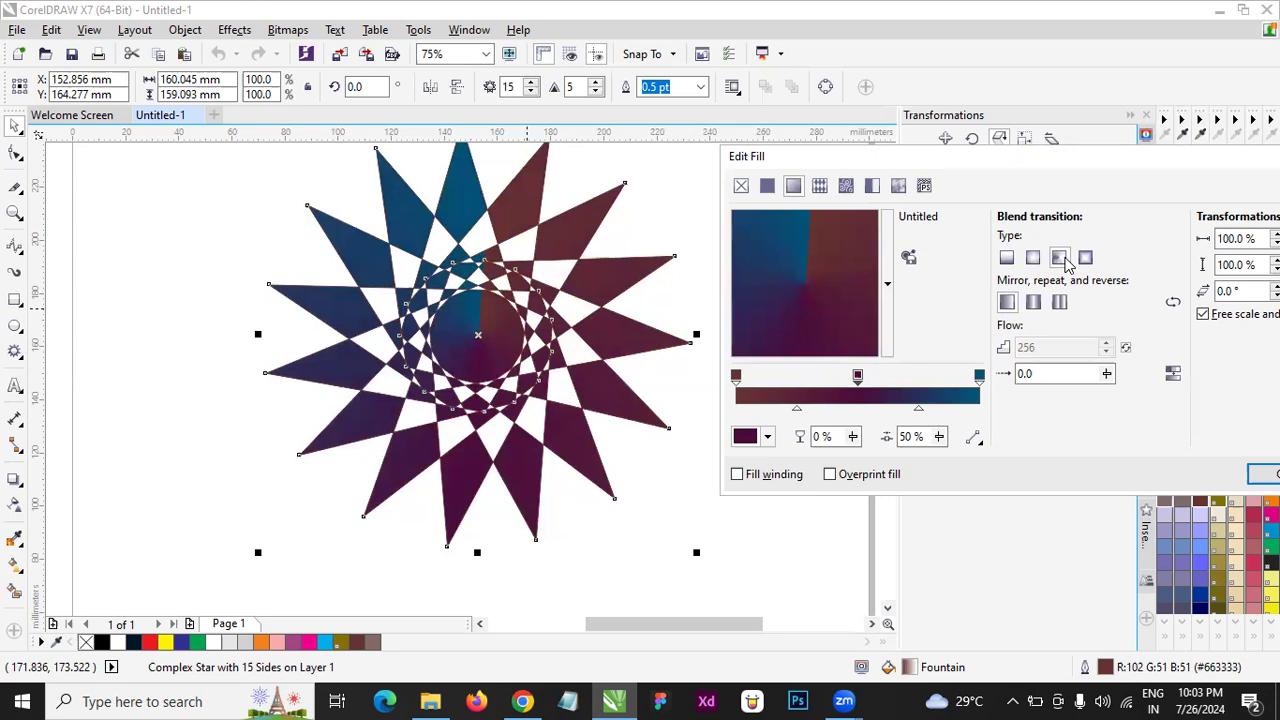
{"action": "left_click", "coordinate": [1085, 257]}
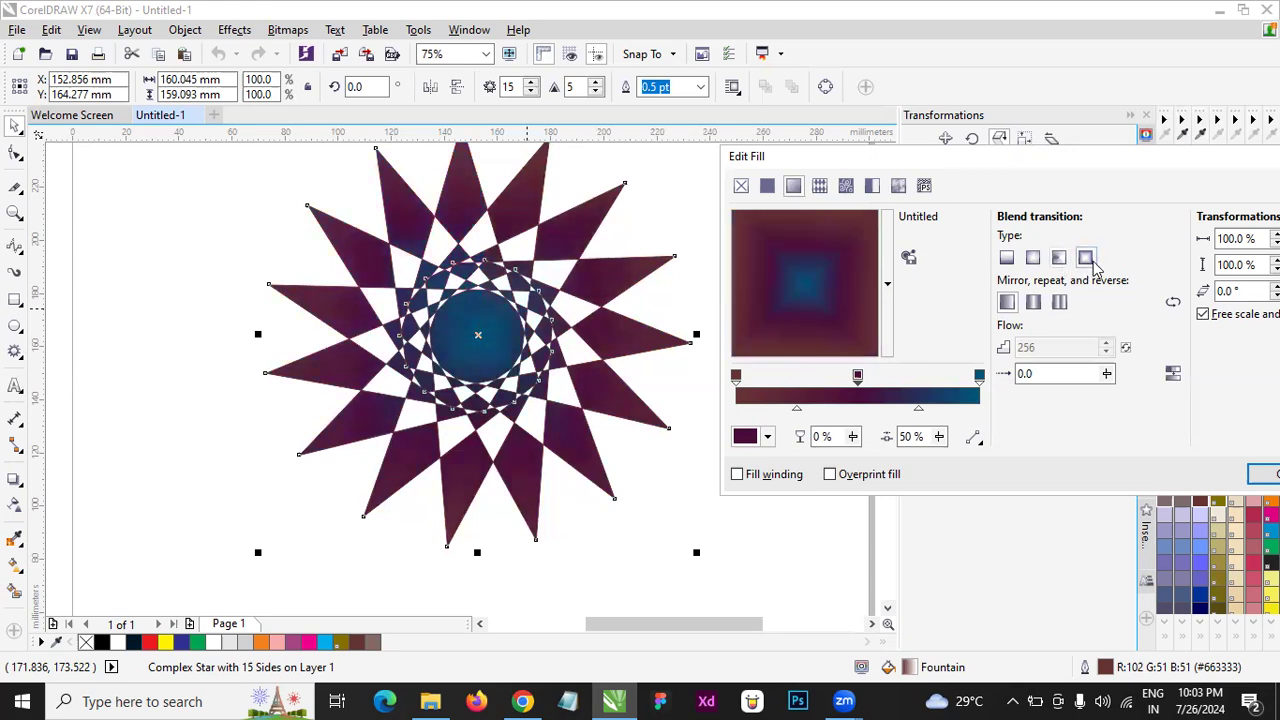
{"action": "left_click", "coordinate": [1034, 304]}
{"action": "left_click", "coordinate": [1060, 302]}
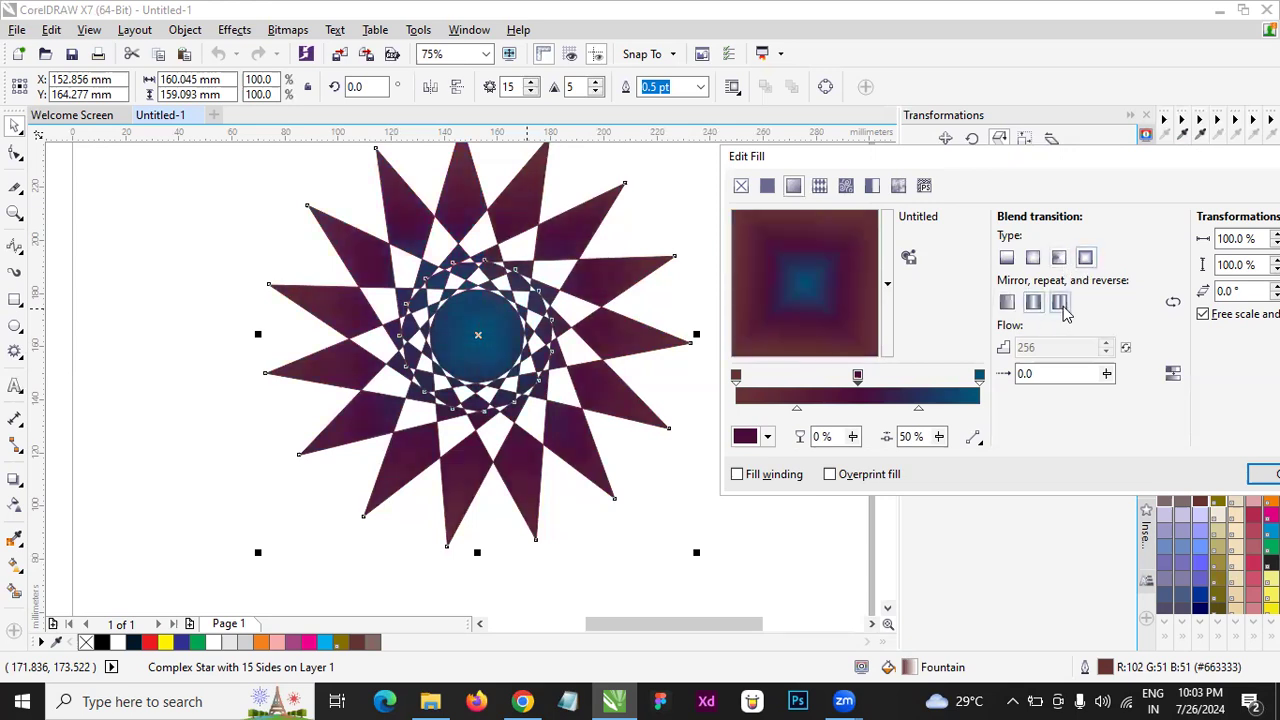
{"action": "left_click", "coordinate": [1033, 257]}
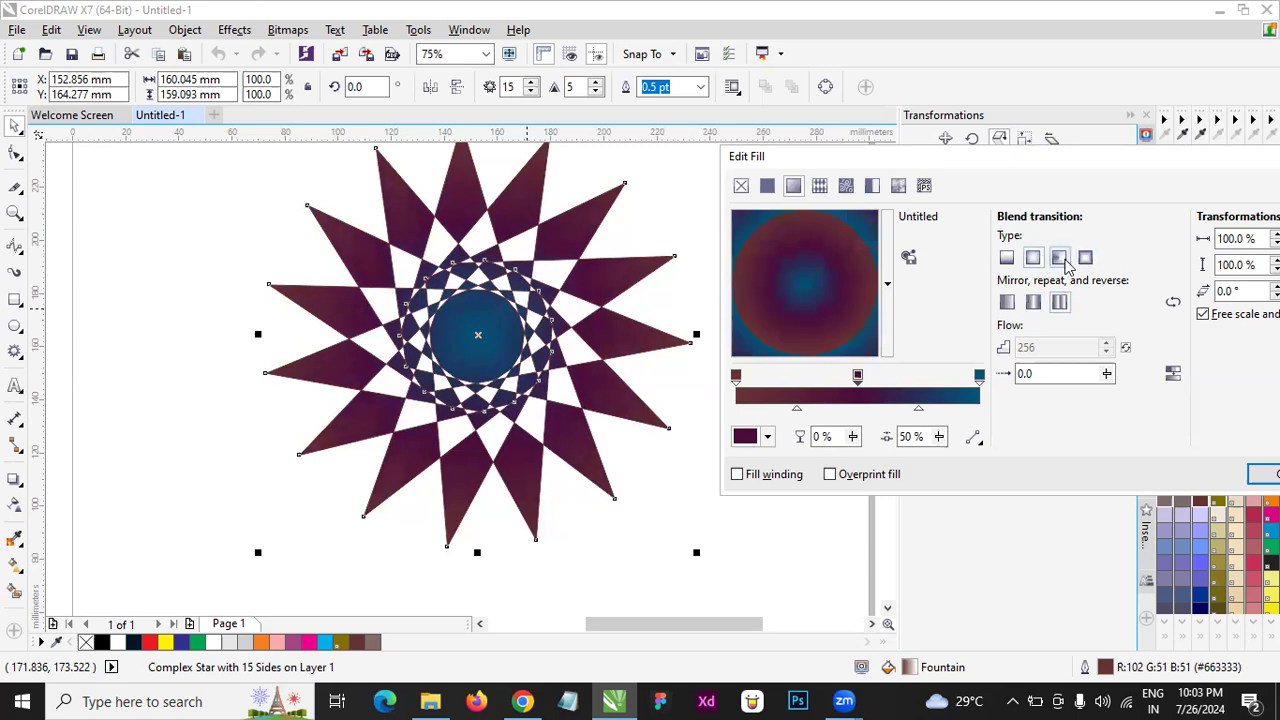
{"action": "left_click", "coordinate": [1007, 257]}
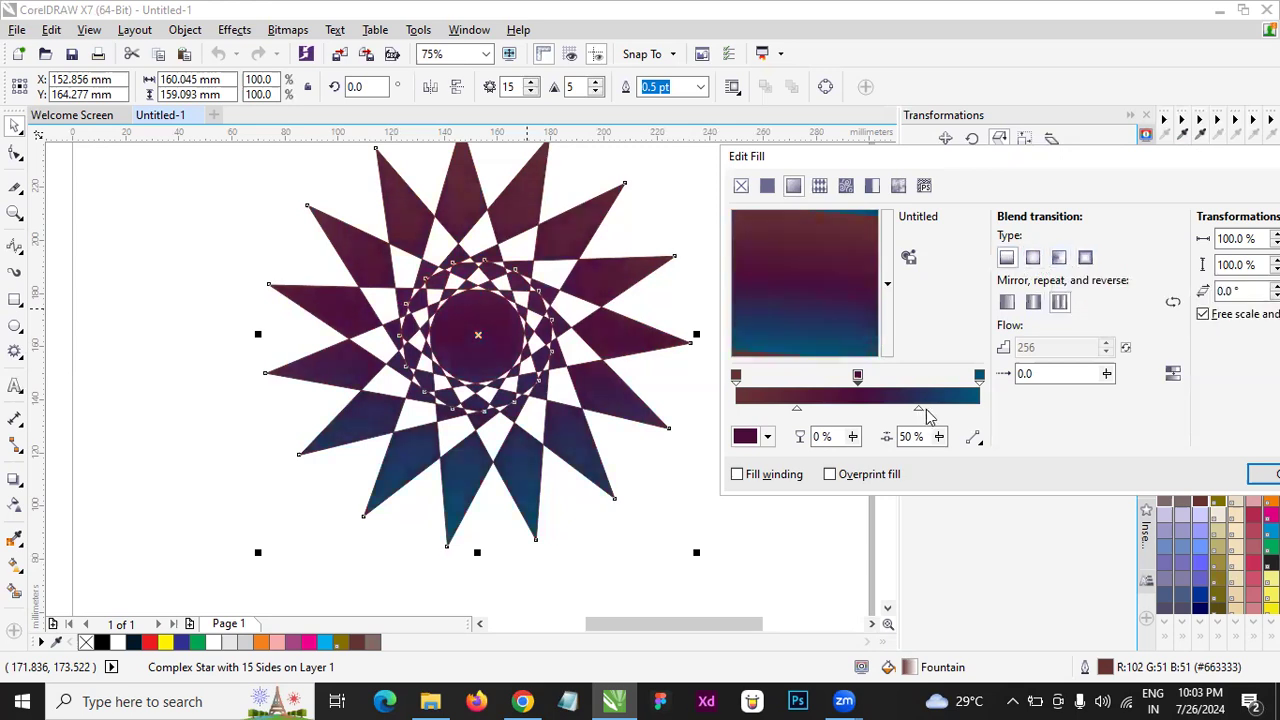
- Try the uniform fill and the Retro Circles vector pattern on the star, and close the fill dialog
{"action": "left_click_drag", "start_coordinate": [834, 306], "coordinate": [806, 270]}
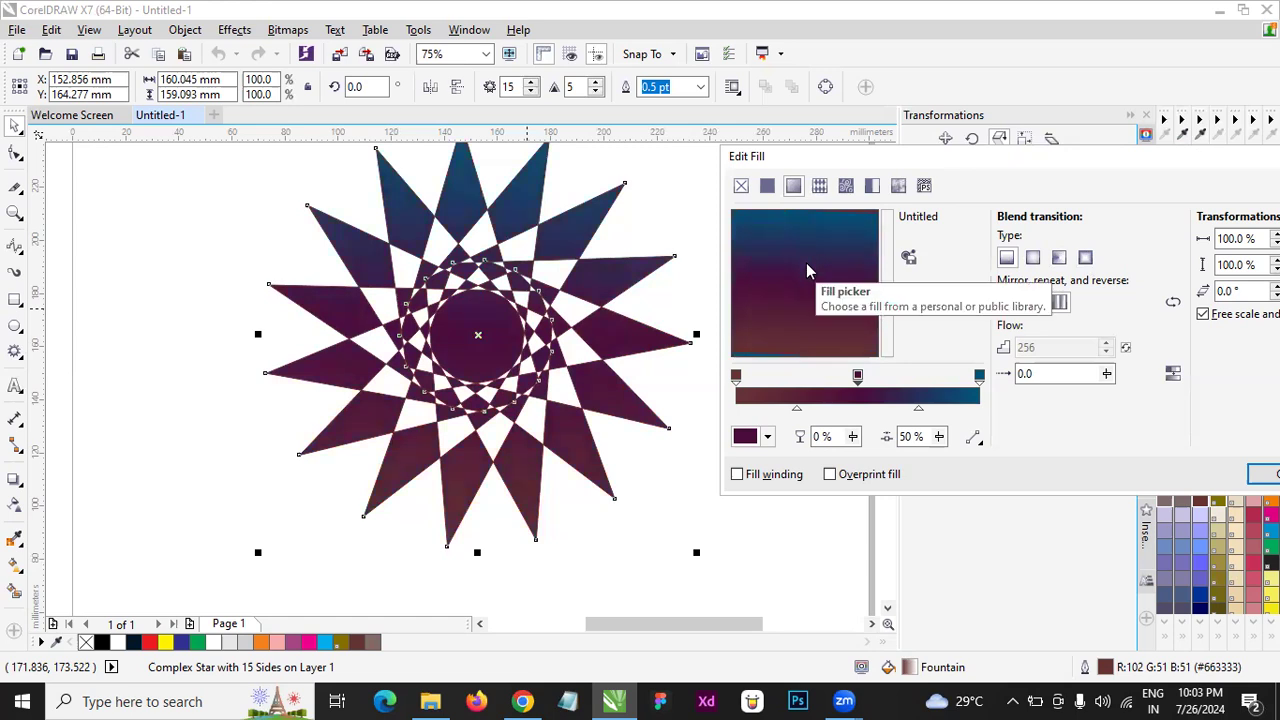
{"action": "left_click", "coordinate": [769, 190]}
{"action": "left_click", "coordinate": [819, 190]}
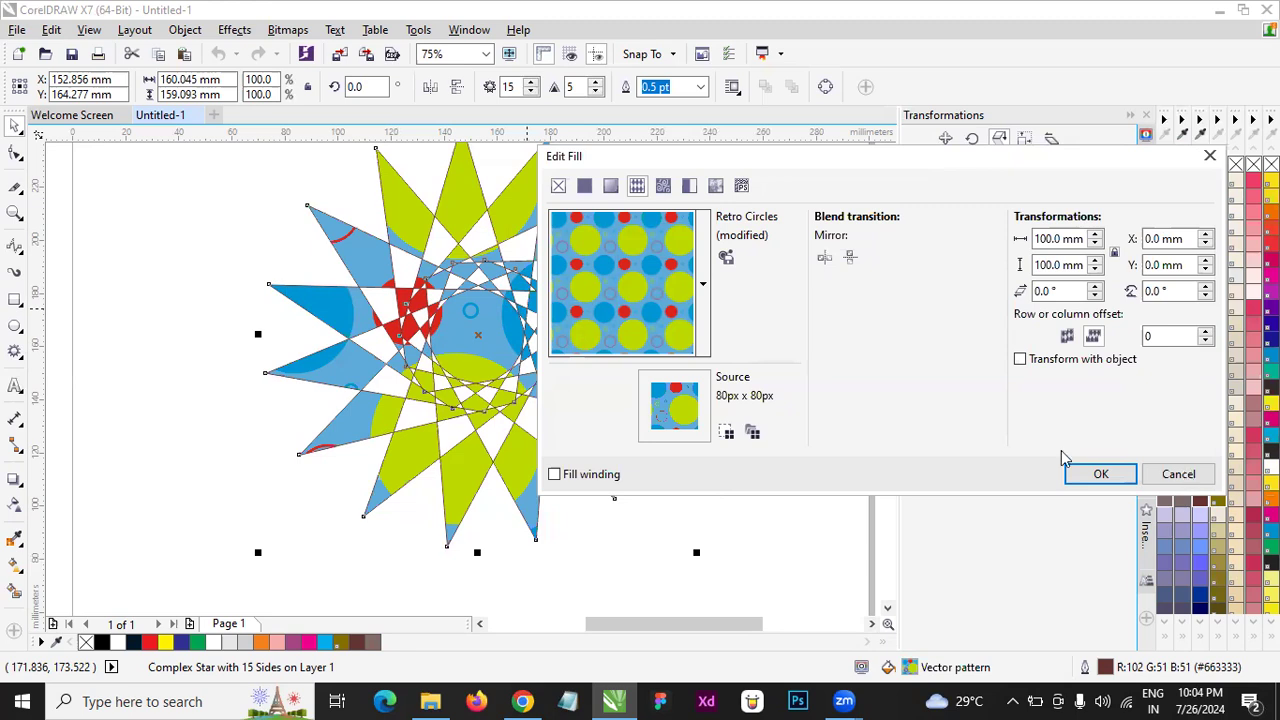
{"action": "left_click", "coordinate": [1176, 472]}
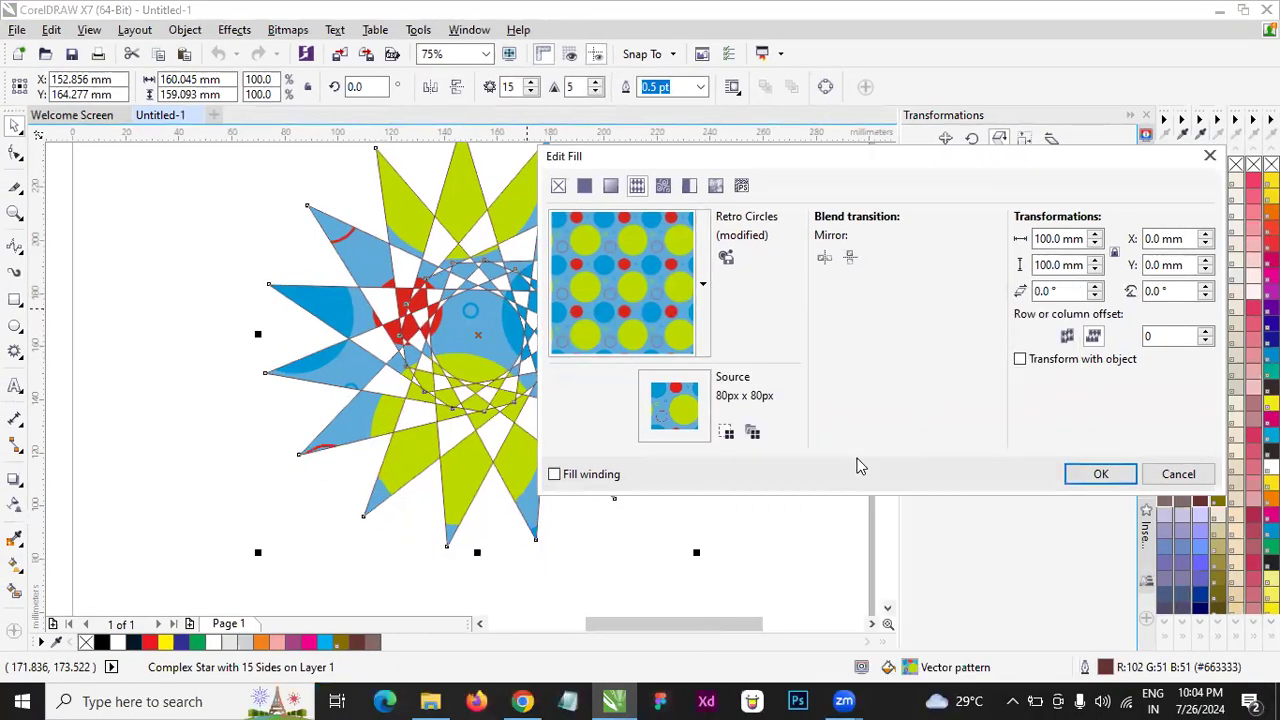
{"action": "left_click", "coordinate": [1100, 474]}
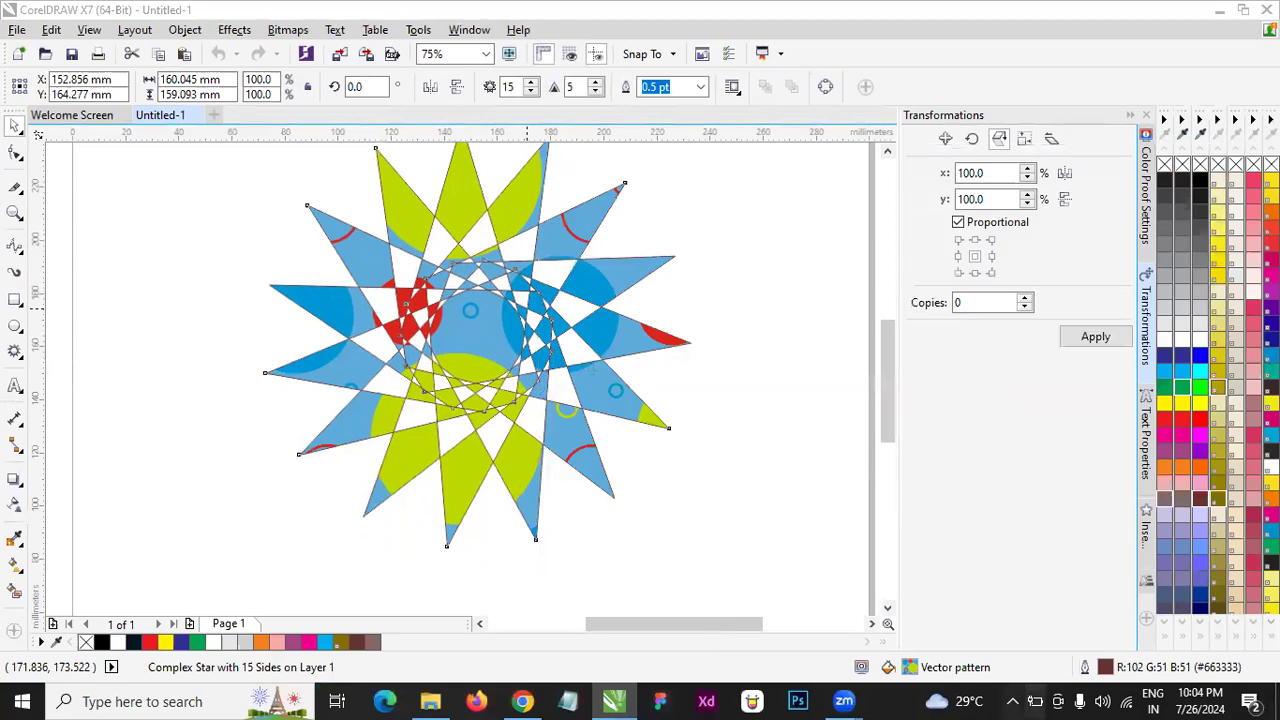
- Reselect the star, try the uniform fill and the Grey Brick bitmap pattern on it, and discard the fill change
{"action": "right_click", "coordinate": [731, 268]}
{"action": "scroll", "coordinate": [698, 351], "scroll_direction": "down", "scroll_amount": 2}
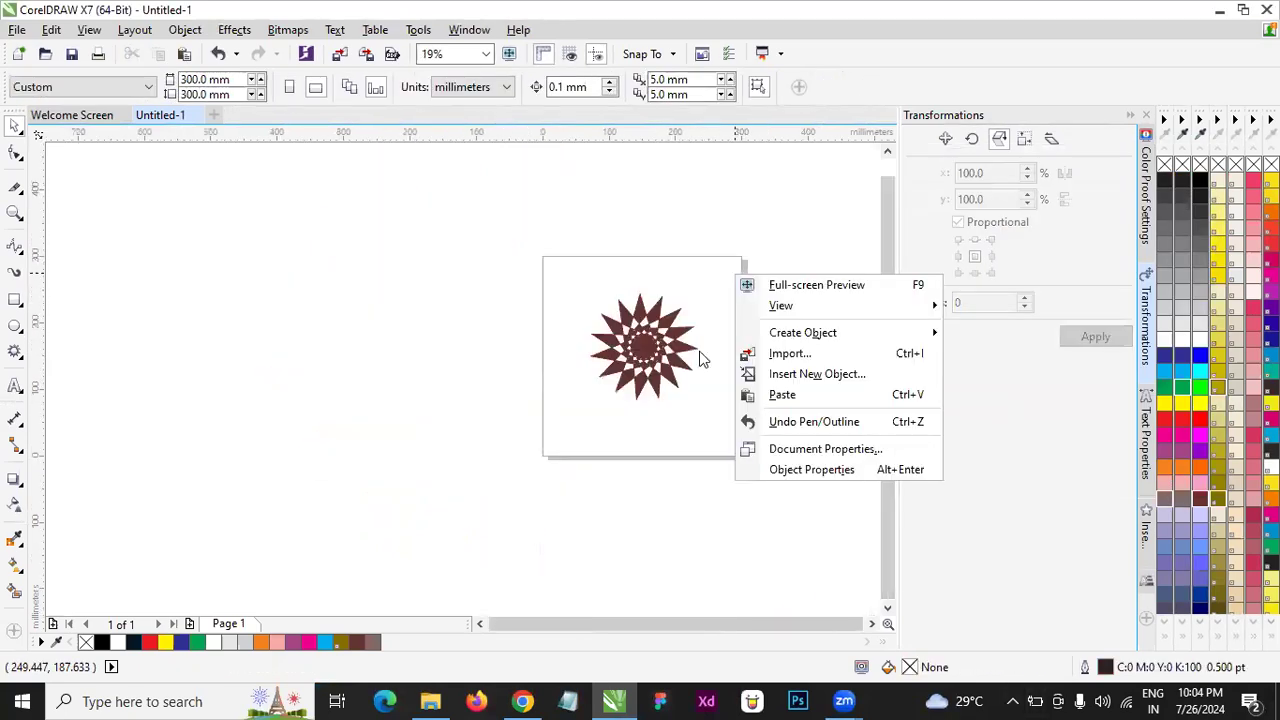
{"action": "left_click", "coordinate": [694, 328]}
{"action": "scroll", "coordinate": [694, 328], "scroll_direction": "up", "scroll_amount": 4}
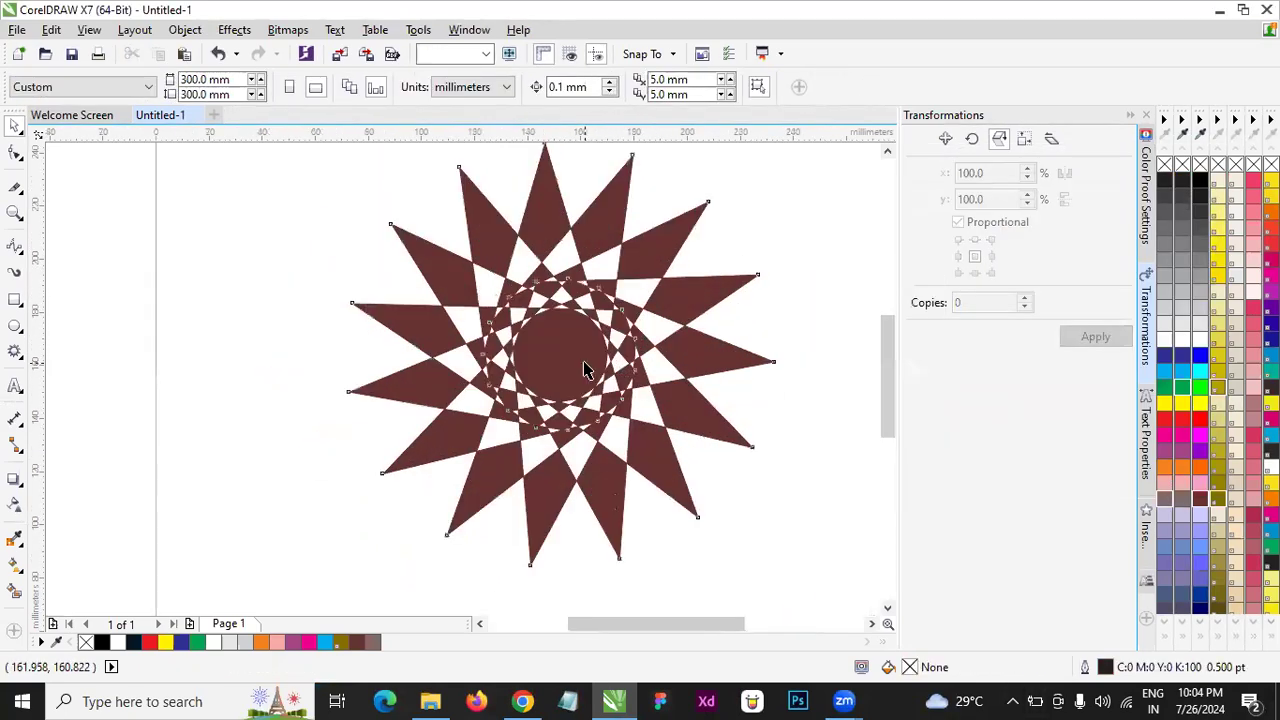
{"action": "left_click", "coordinate": [585, 362]}
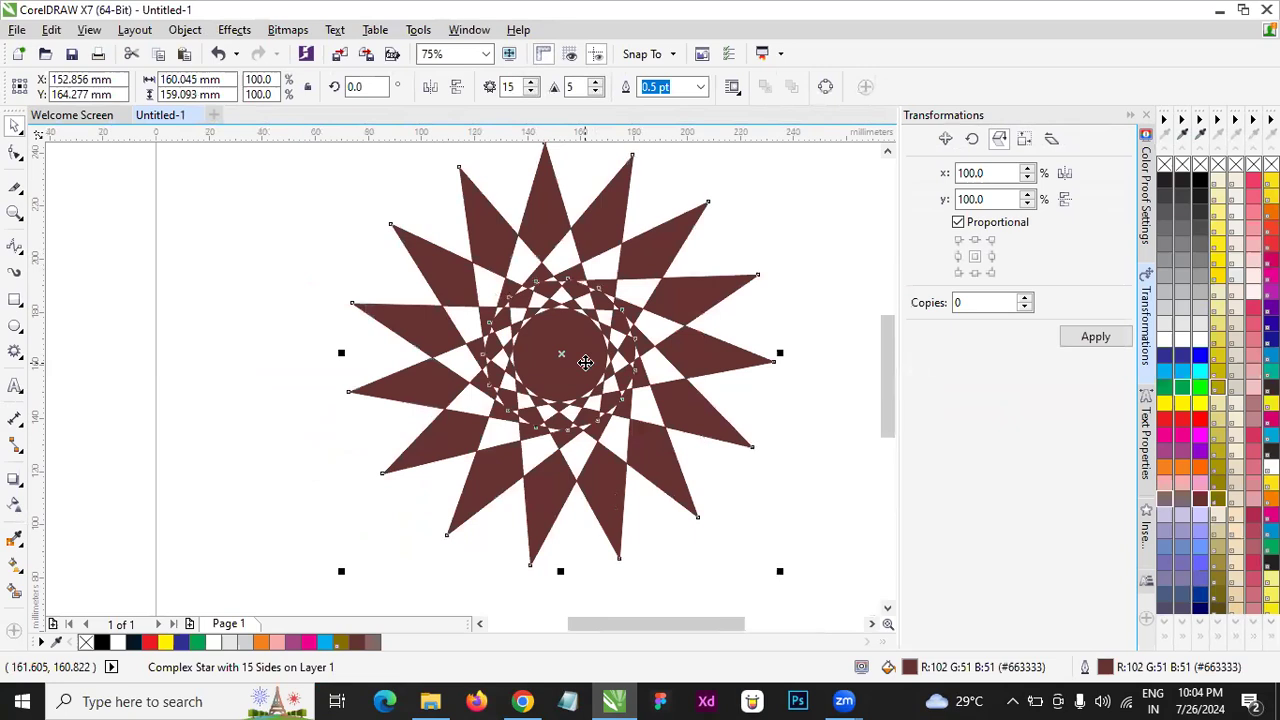
{"action": "key", "text": "F11"}
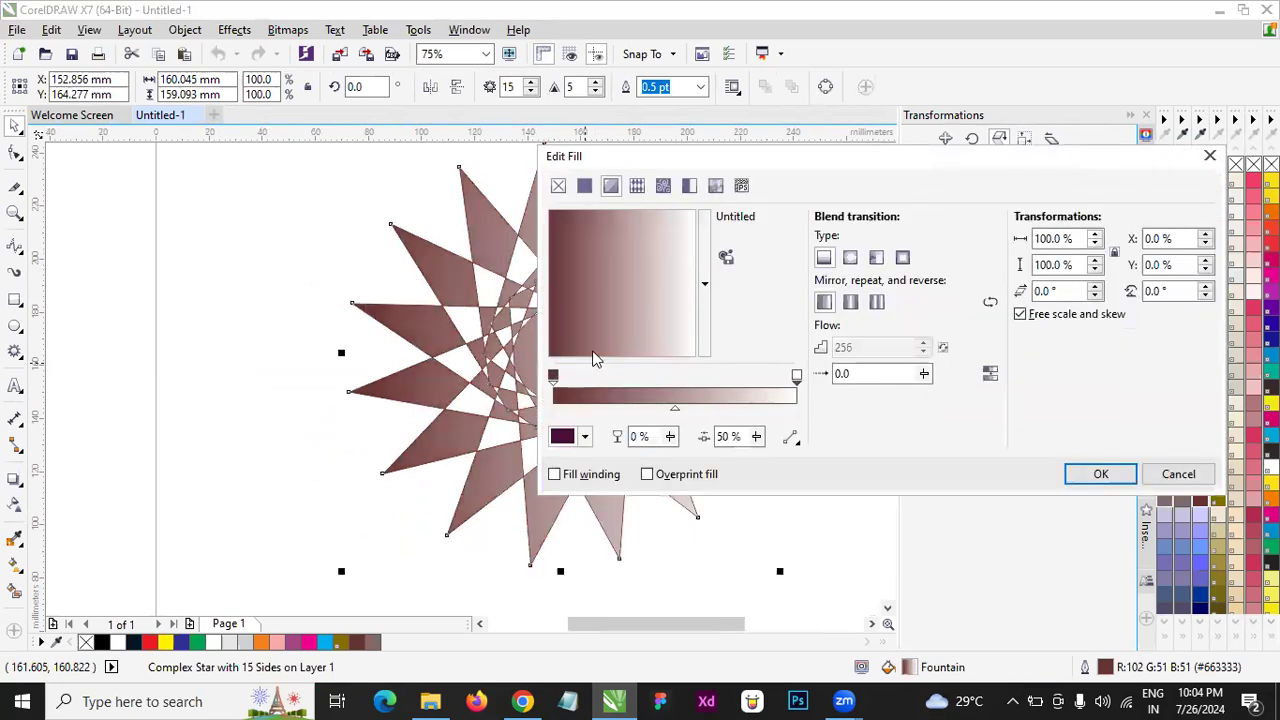
{"action": "left_click", "coordinate": [584, 186]}
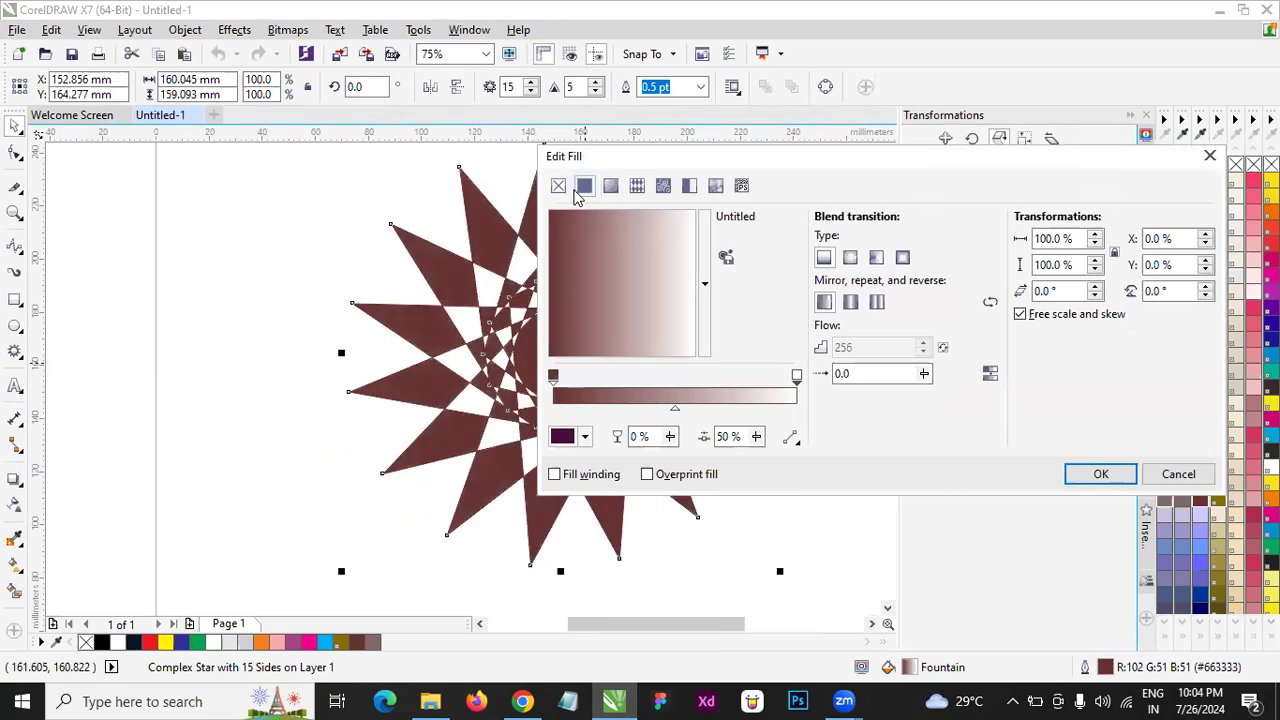
{"action": "left_click", "coordinate": [663, 186]}
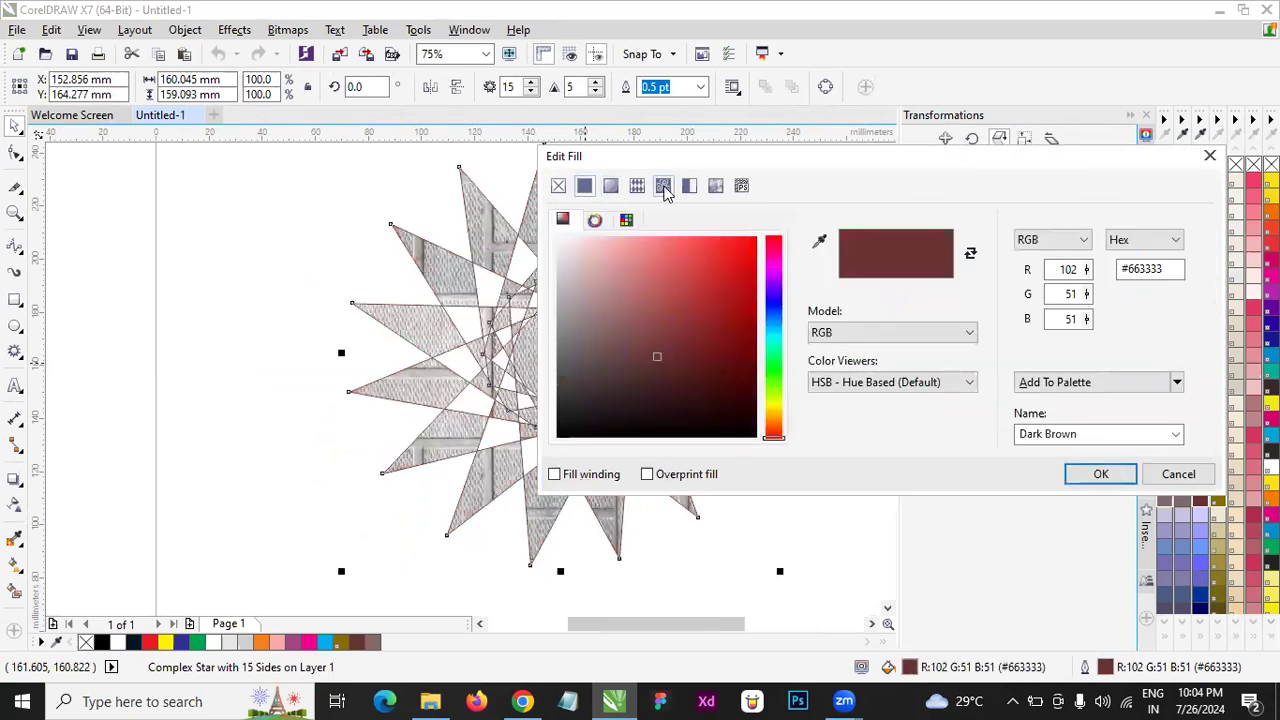
{"action": "left_click_drag", "start_coordinate": [1025, 178], "coordinate": [1267, 182]}
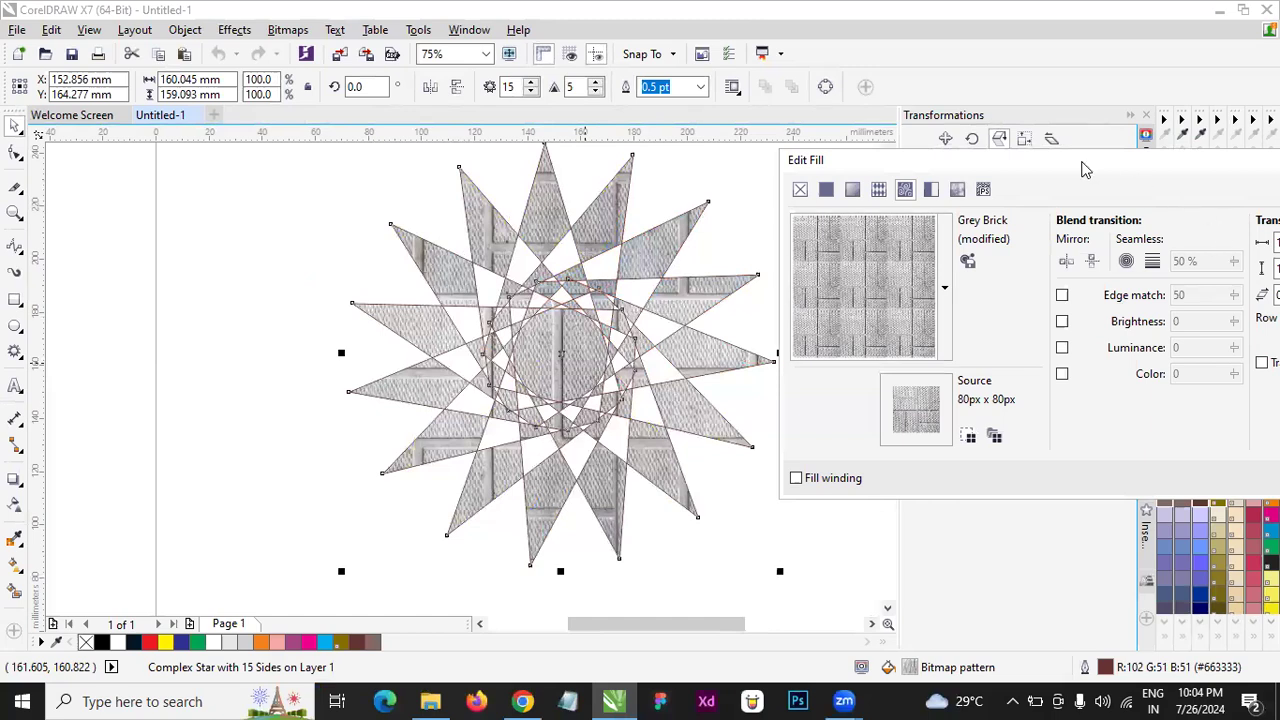
{"action": "left_click_drag", "start_coordinate": [1085, 168], "coordinate": [710, 168]}
{"action": "left_click", "coordinate": [1060, 477]}
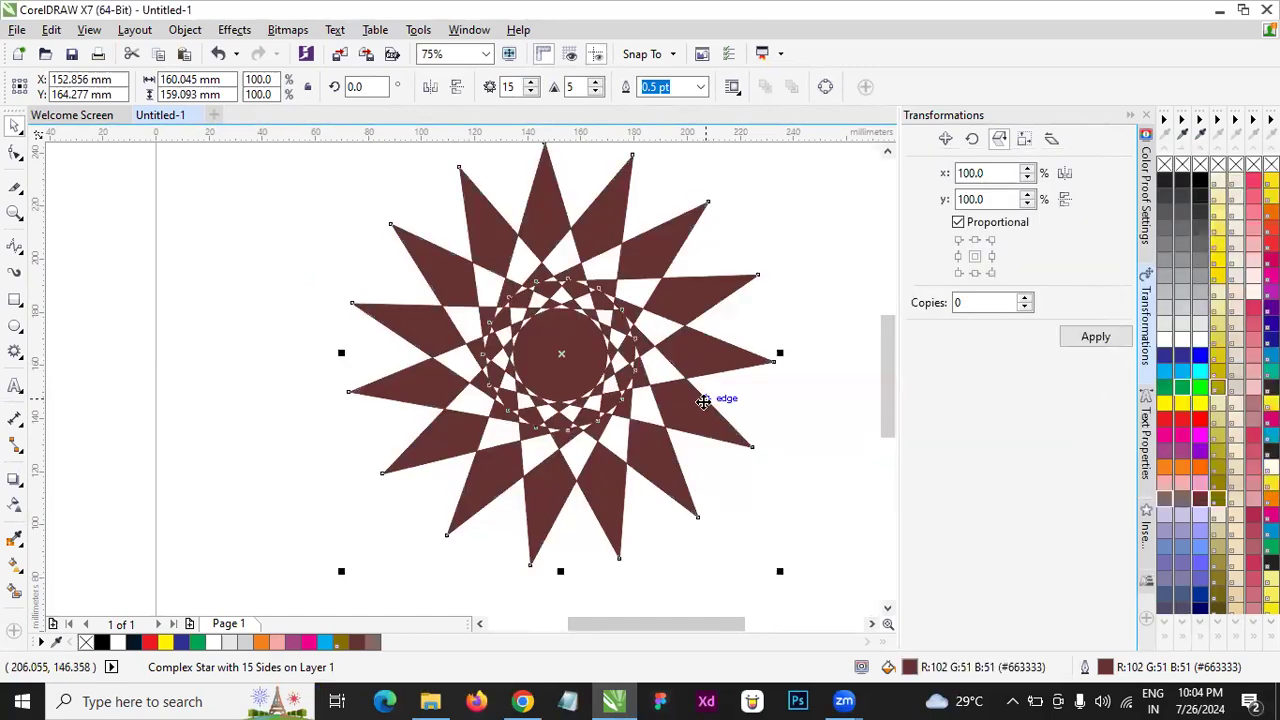
- Delete the star and draw a rectangle about 82 mm wide and 35 mm high in its place
{"action": "key", "text": "Delete"}
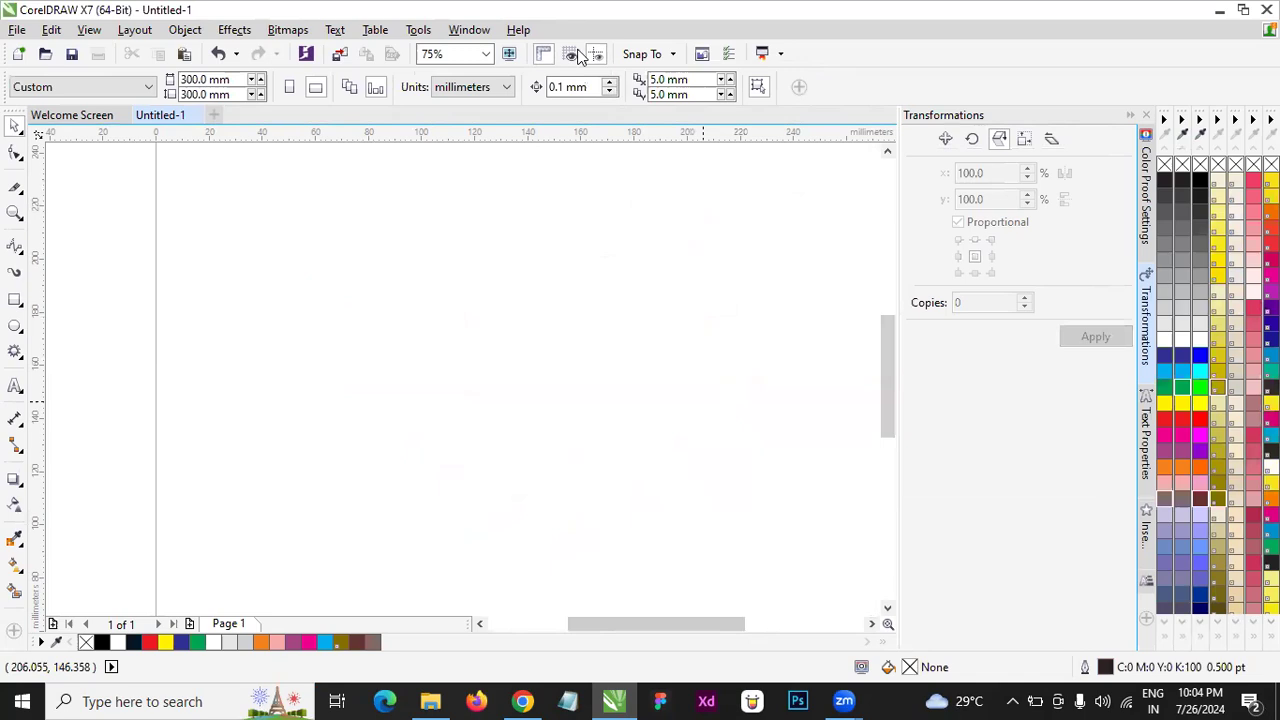
{"action": "left_click", "coordinate": [15, 299]}
{"action": "left_click_drag", "start_coordinate": [414, 258], "coordinate": [634, 351]}
{"action": "left_click", "coordinate": [14, 126]}
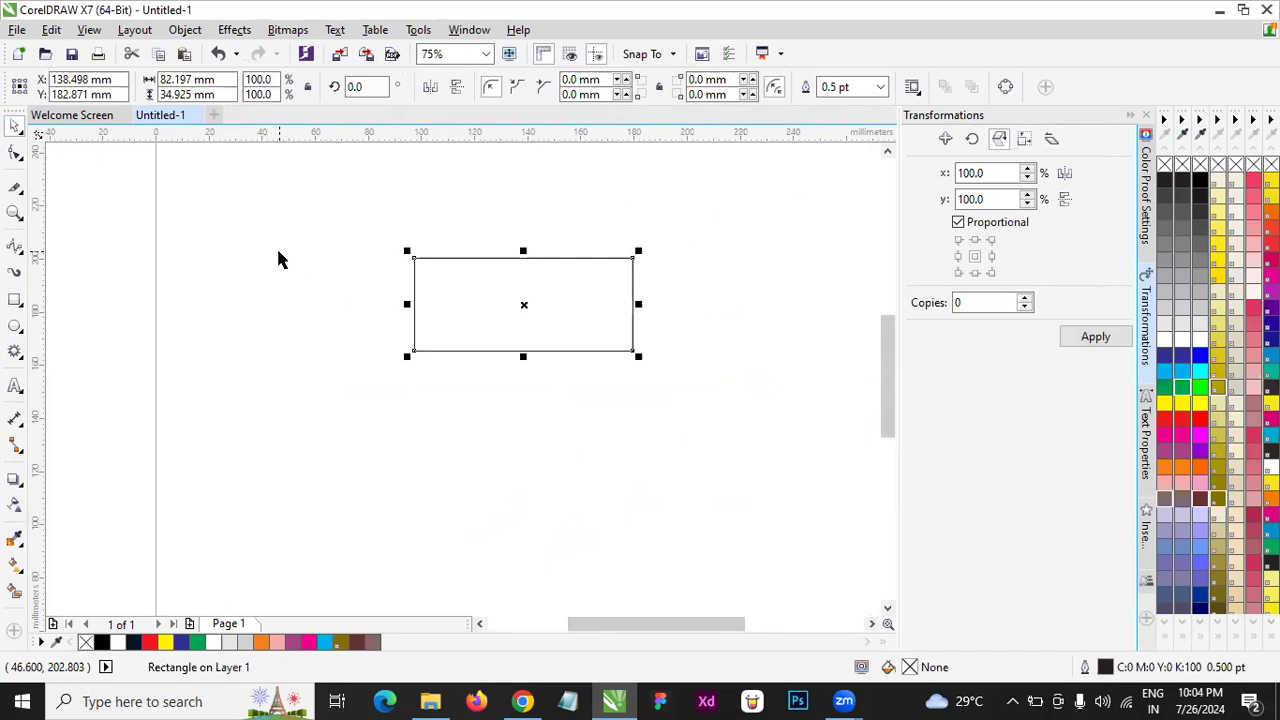
- Fill the rectangle with the Grey Brick bitmap pattern, moving the fill dialog aside to view the library of patterns
{"action": "key", "text": "F11"}
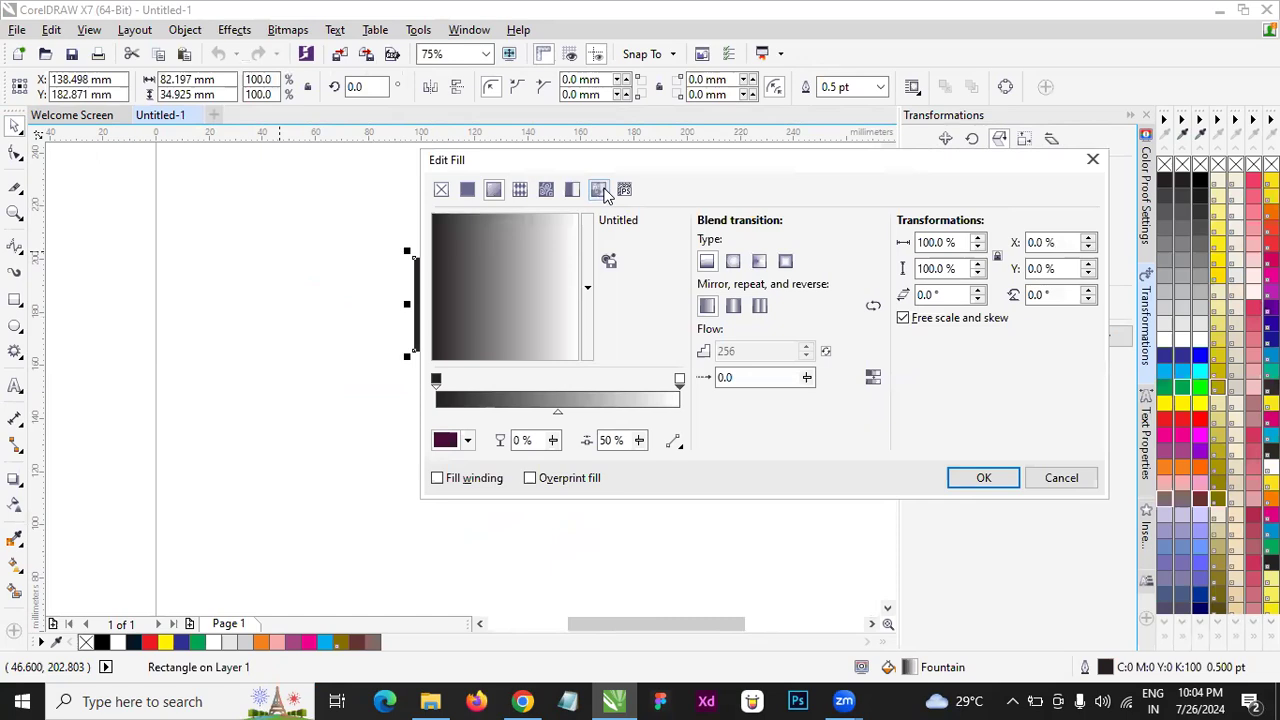
{"action": "left_click", "coordinate": [545, 190]}
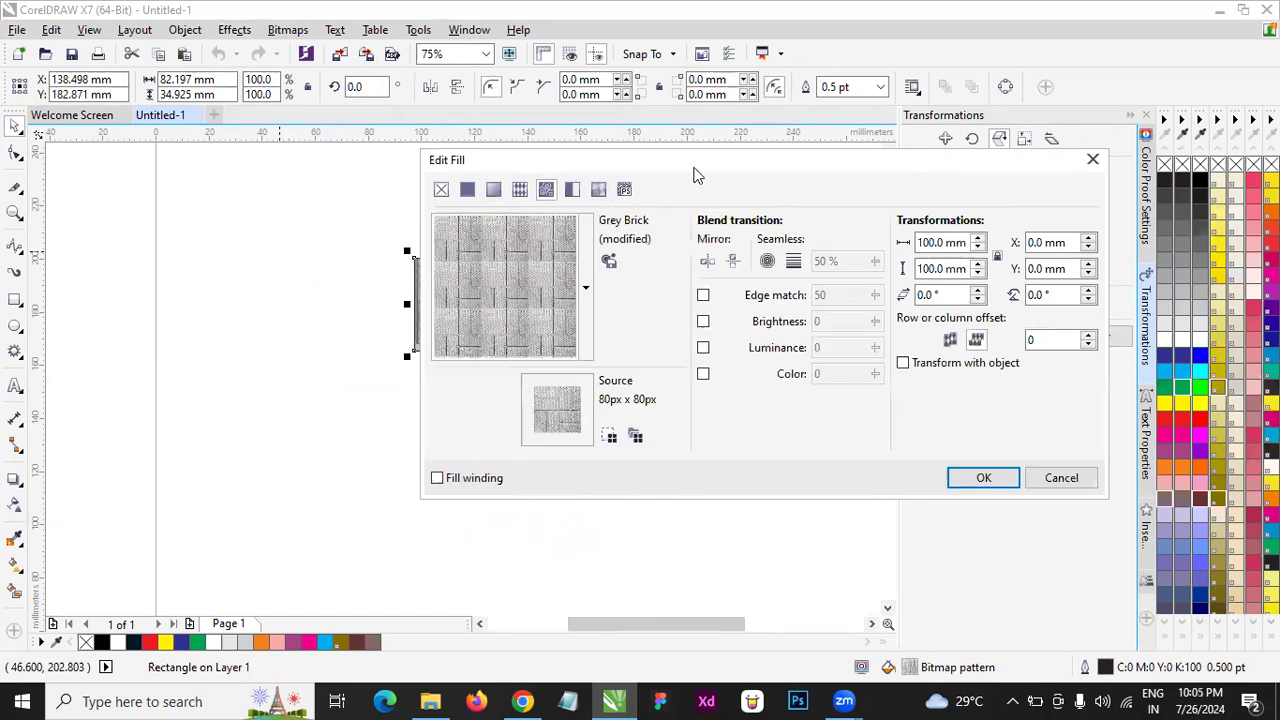
{"action": "left_click_drag", "start_coordinate": [694, 168], "coordinate": [976, 170]}
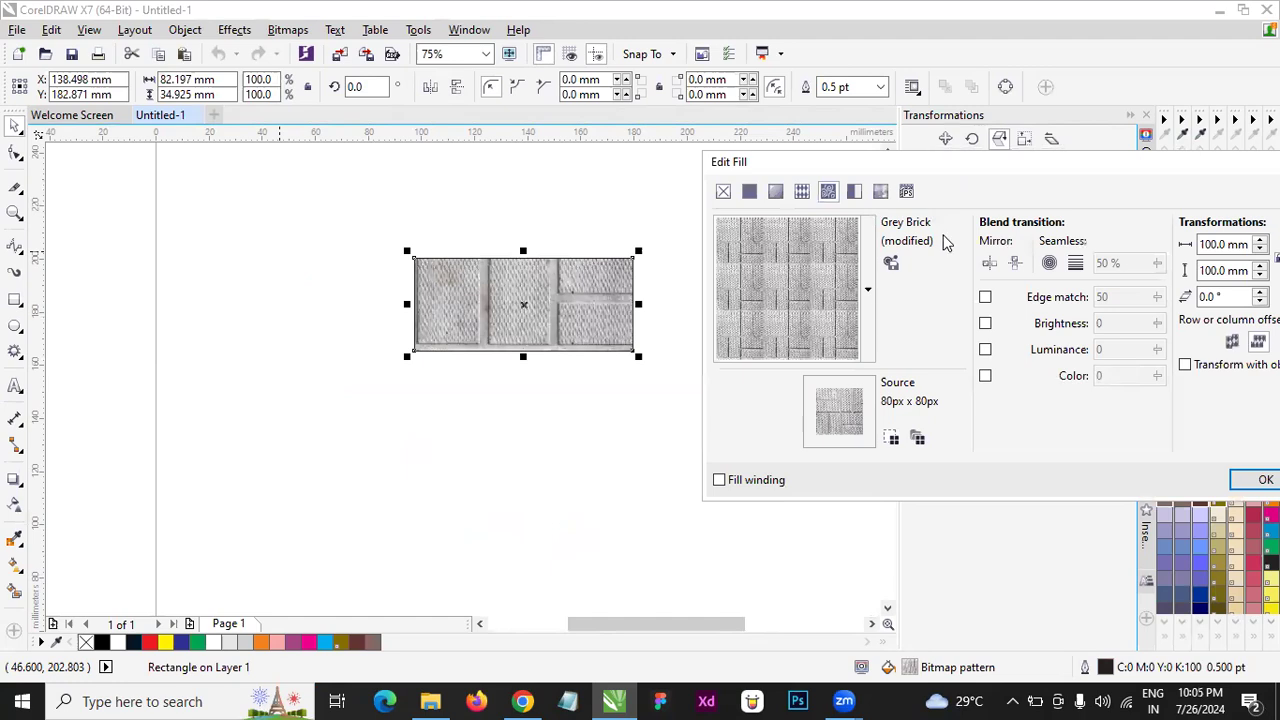
{"action": "left_click", "coordinate": [867, 289]}
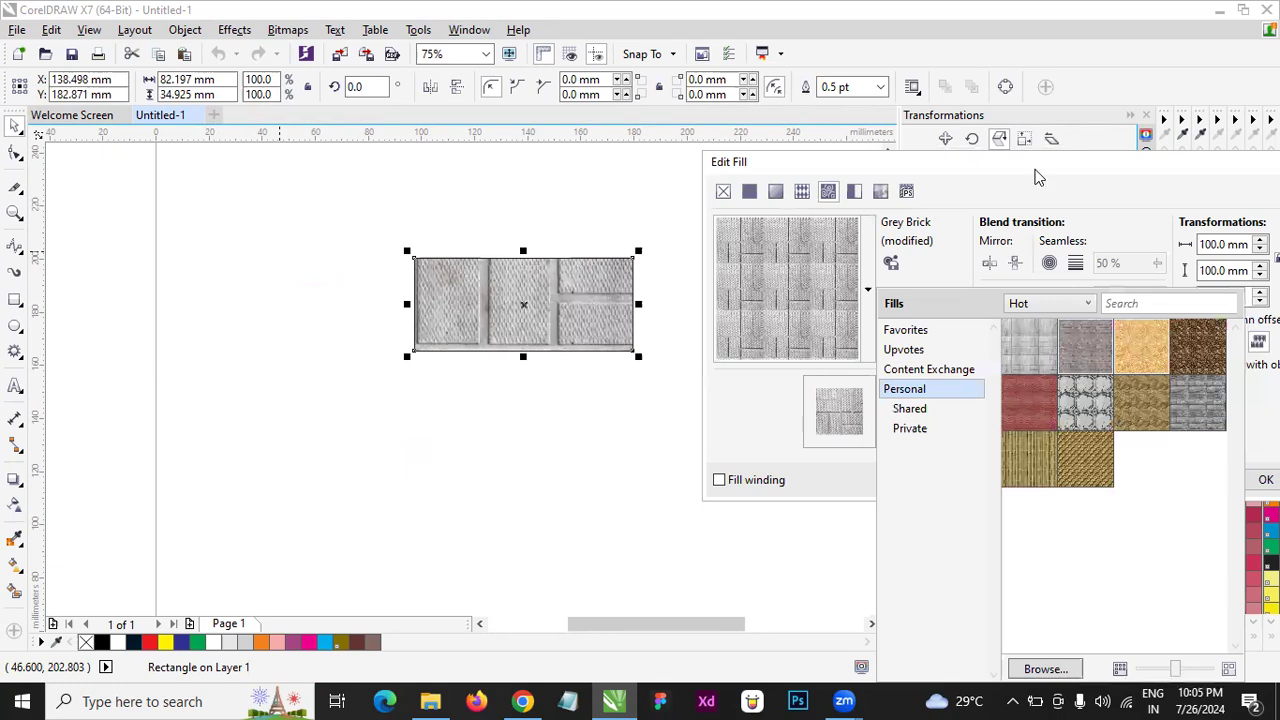
{"action": "left_click", "coordinate": [976, 159]}
{"action": "left_click_drag", "start_coordinate": [976, 159], "coordinate": [851, 148]}
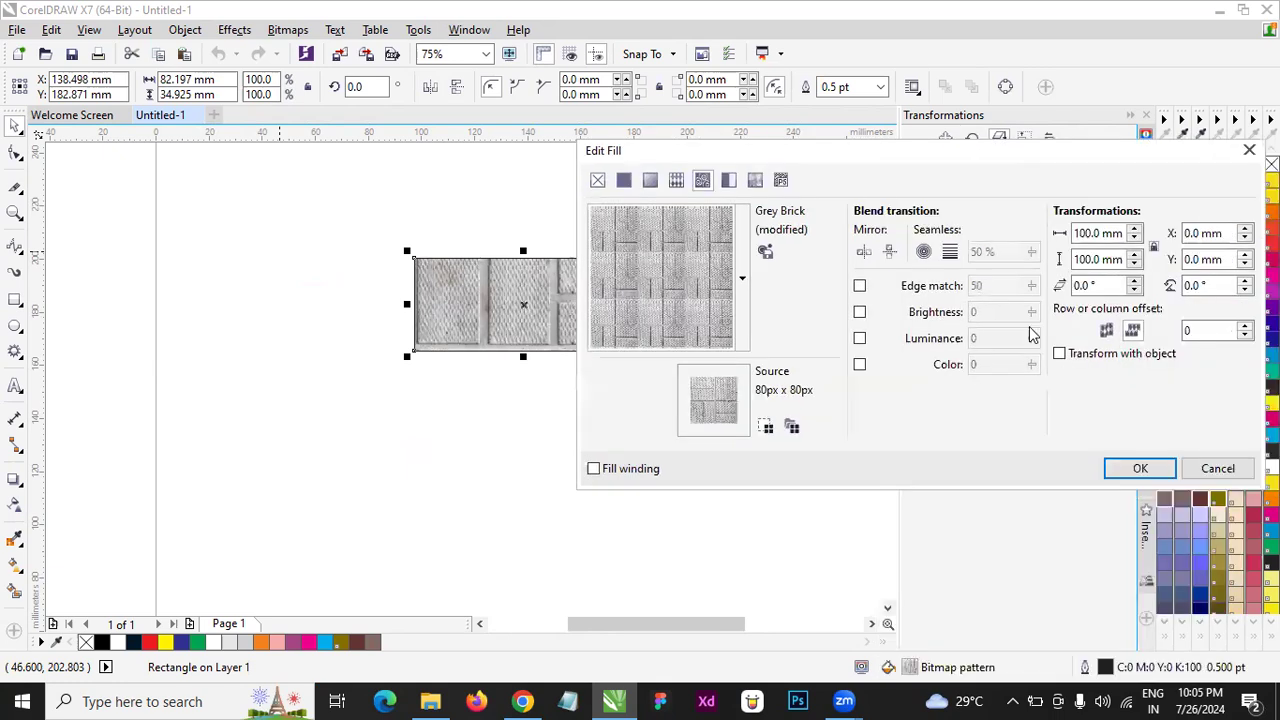
{"action": "left_click", "coordinate": [1140, 468]}
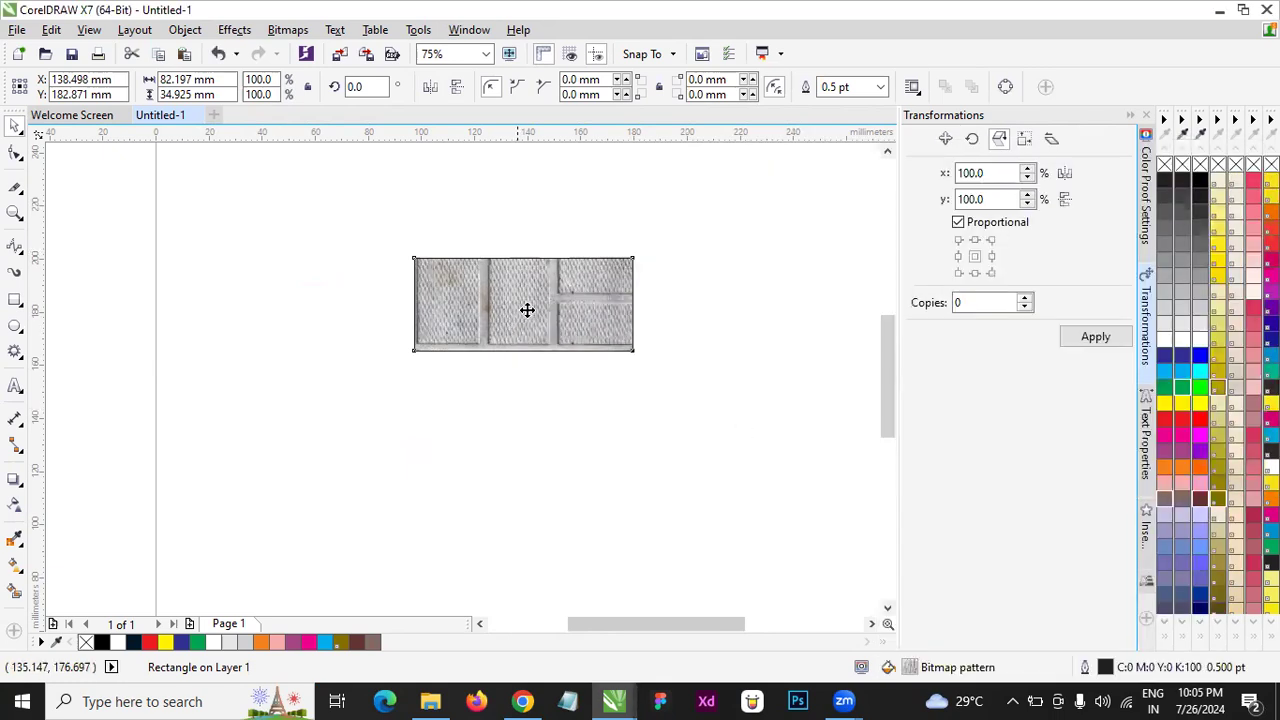
- Inspect the brick texture up close, and replace the rectangle's fill with the Cereal and Milk bitmap pattern
{"action": "scroll", "coordinate": [526, 308], "scroll_direction": "up", "scroll_amount": 2}
{"action": "scroll", "coordinate": [560, 308], "scroll_direction": "up", "scroll_amount": 2}
{"action": "scroll", "coordinate": [569, 306], "scroll_direction": "down", "scroll_amount": 3}
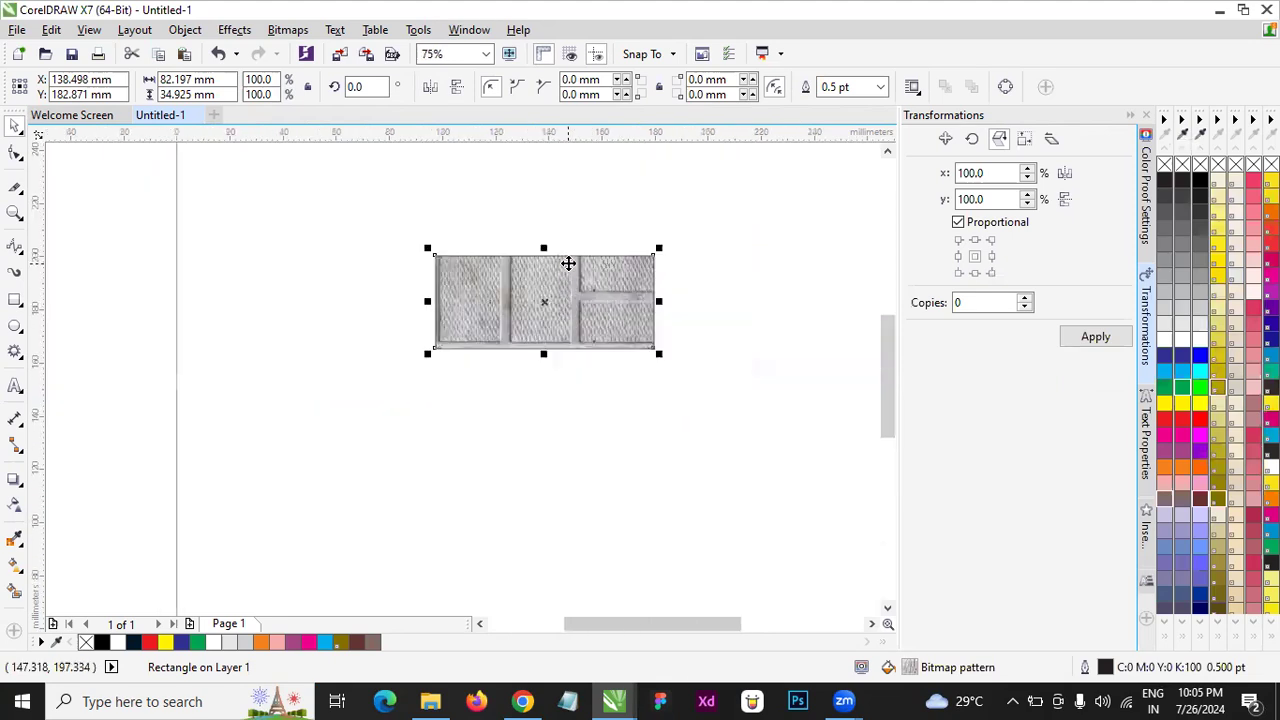
{"action": "scroll", "coordinate": [569, 263], "scroll_direction": "up", "scroll_amount": 3}
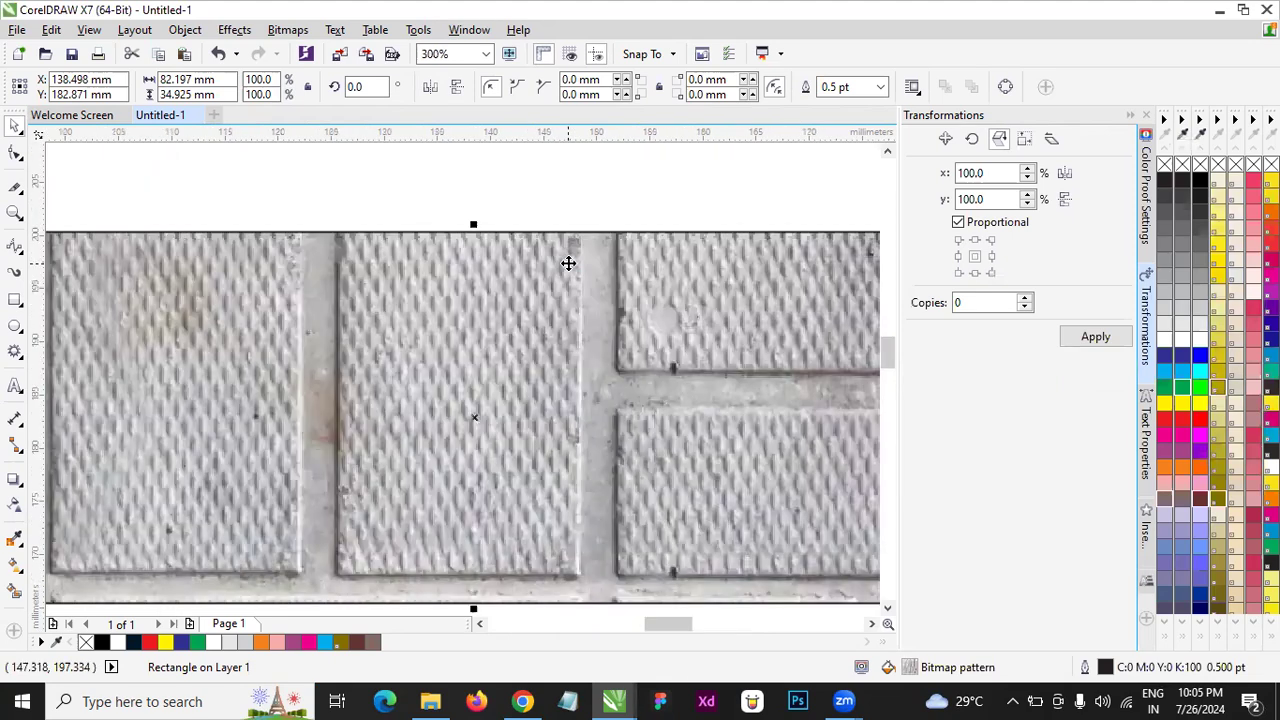
{"action": "scroll", "coordinate": [568, 263], "scroll_direction": "down", "scroll_amount": 2}
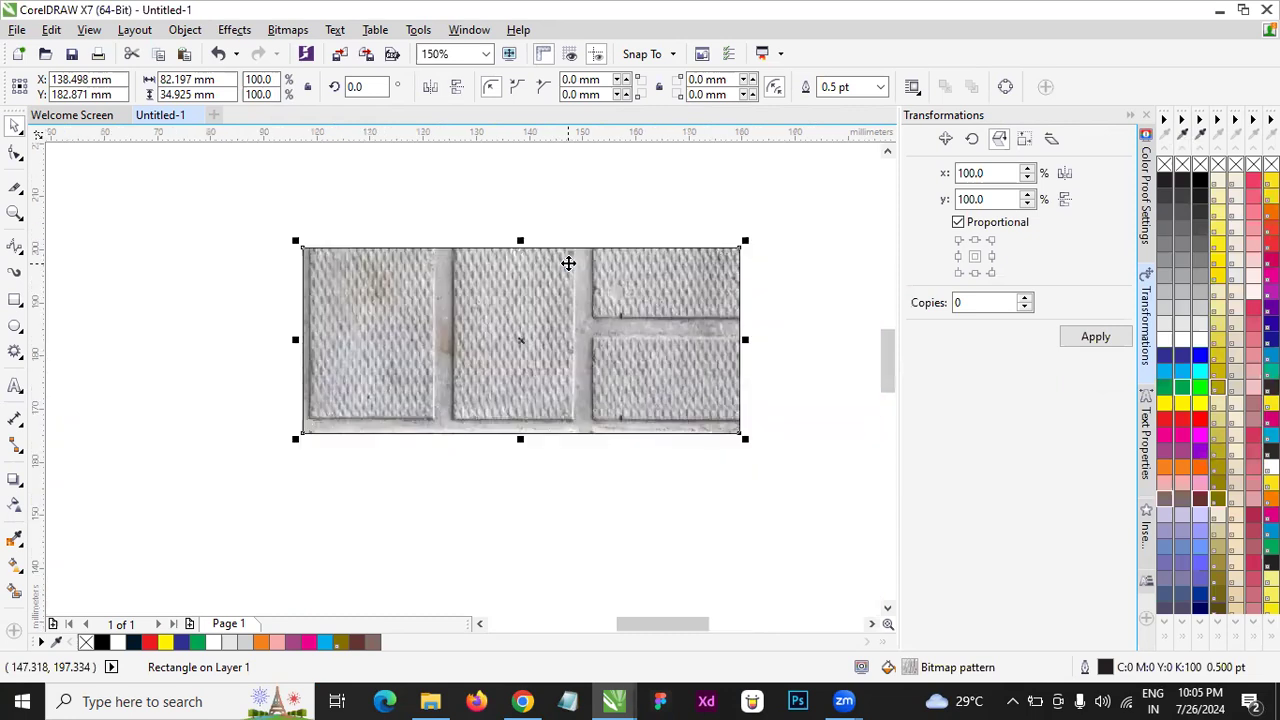
{"action": "key", "text": "F11"}
{"action": "left_click", "coordinate": [702, 179]}
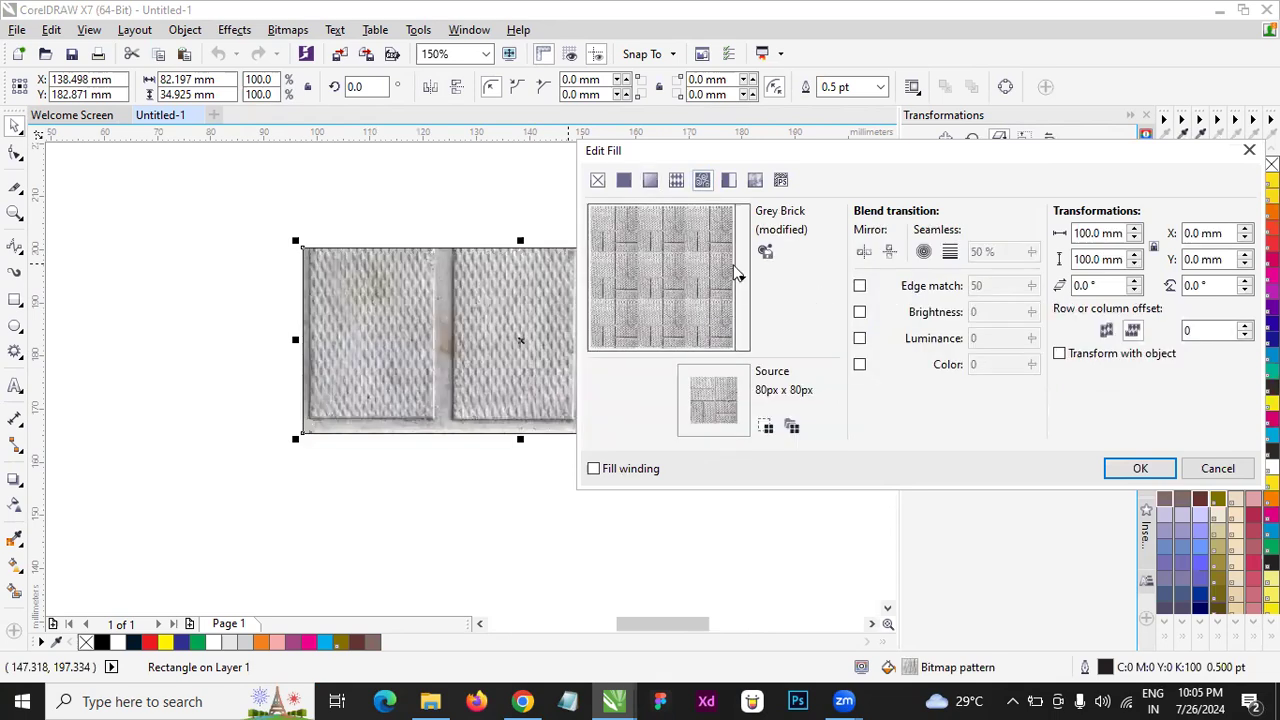
{"action": "left_click", "coordinate": [742, 278]}
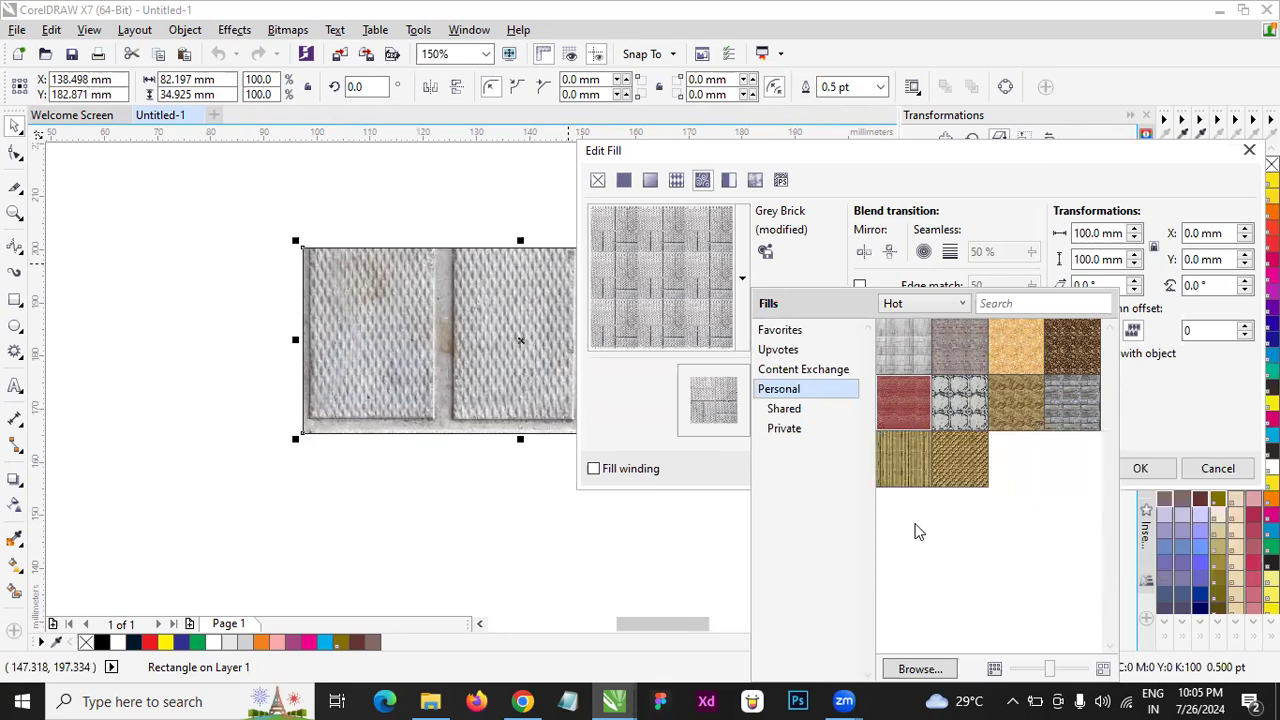
{"action": "left_click", "coordinate": [1137, 467]}
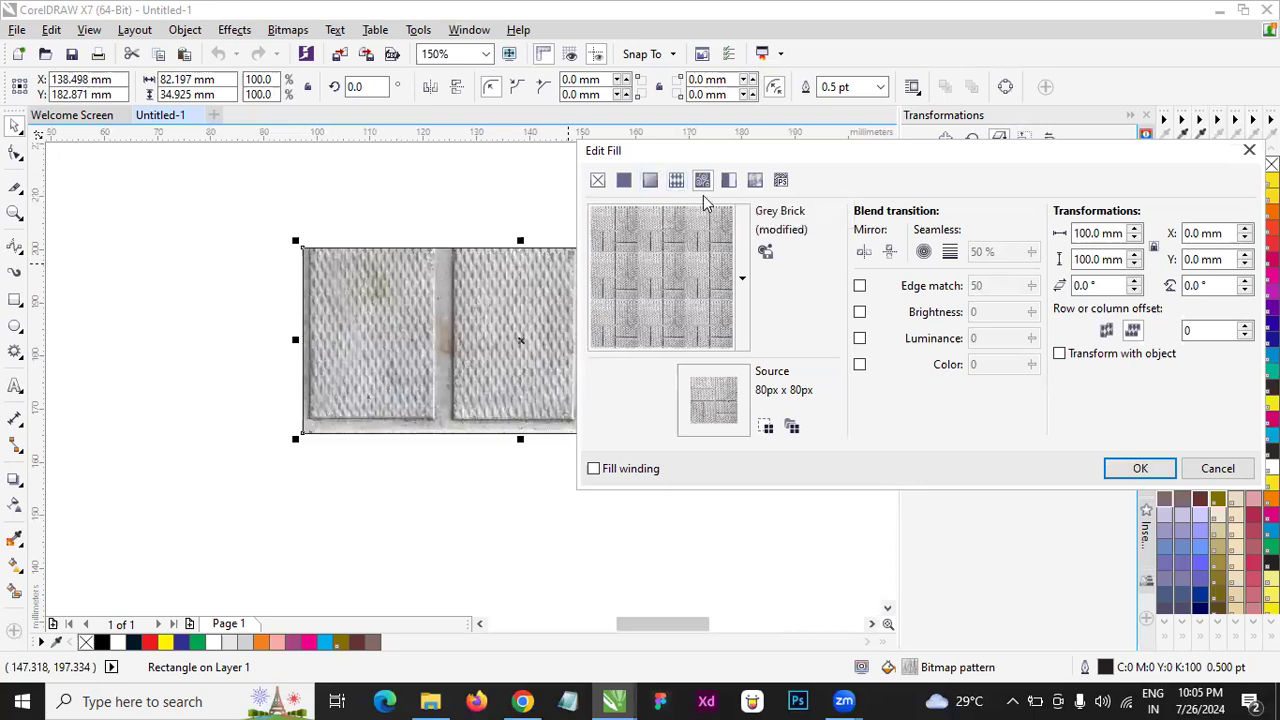
{"action": "left_click", "coordinate": [743, 276]}
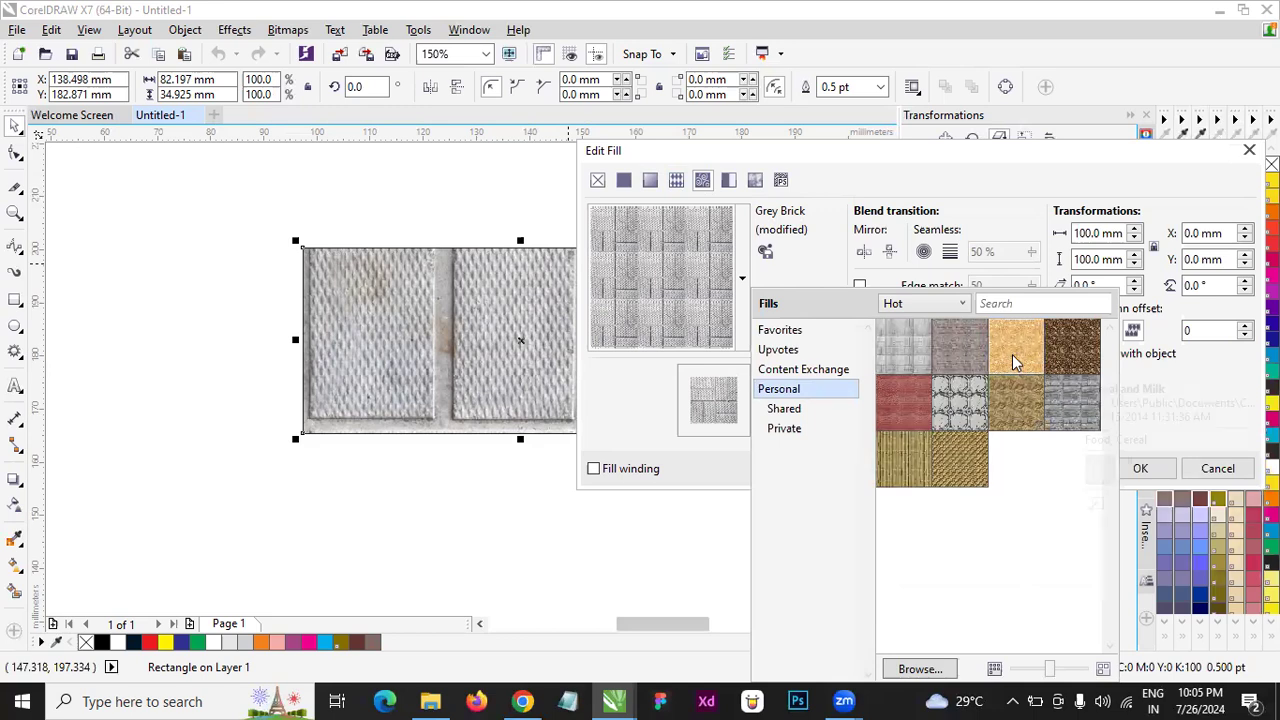
{"action": "double_click", "coordinate": [1013, 366]}
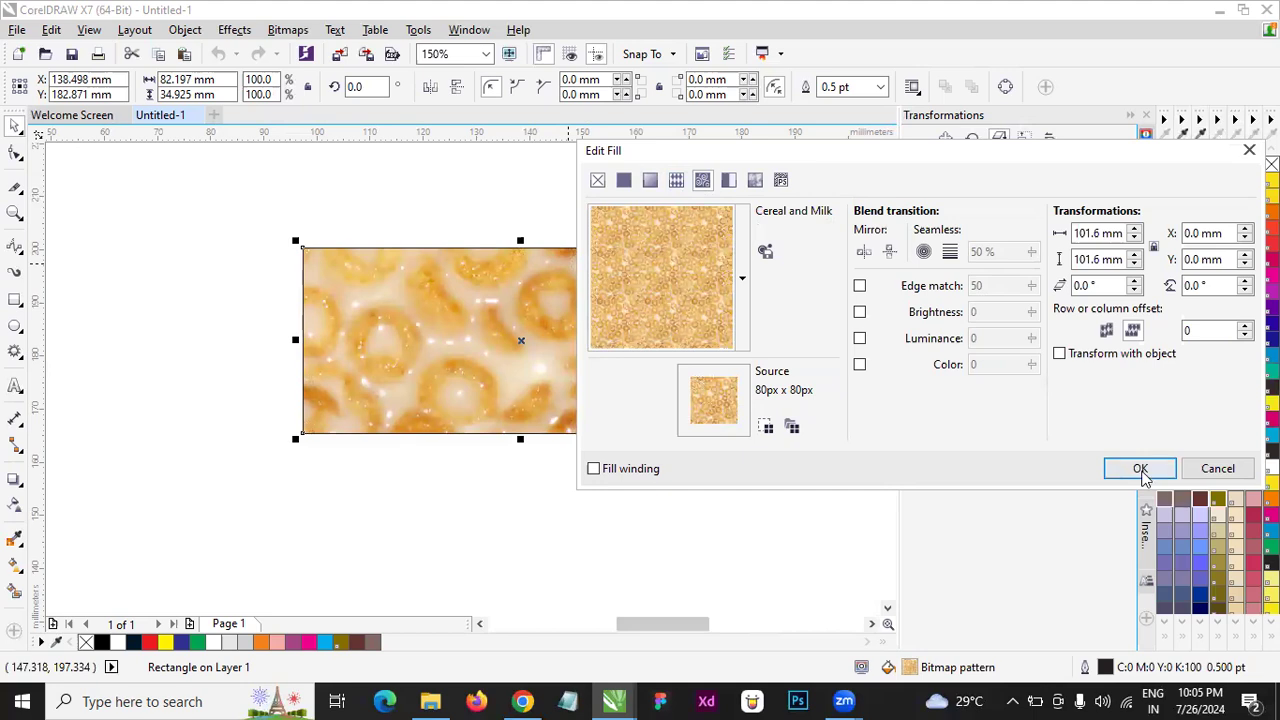
{"action": "left_click", "coordinate": [1141, 469]}
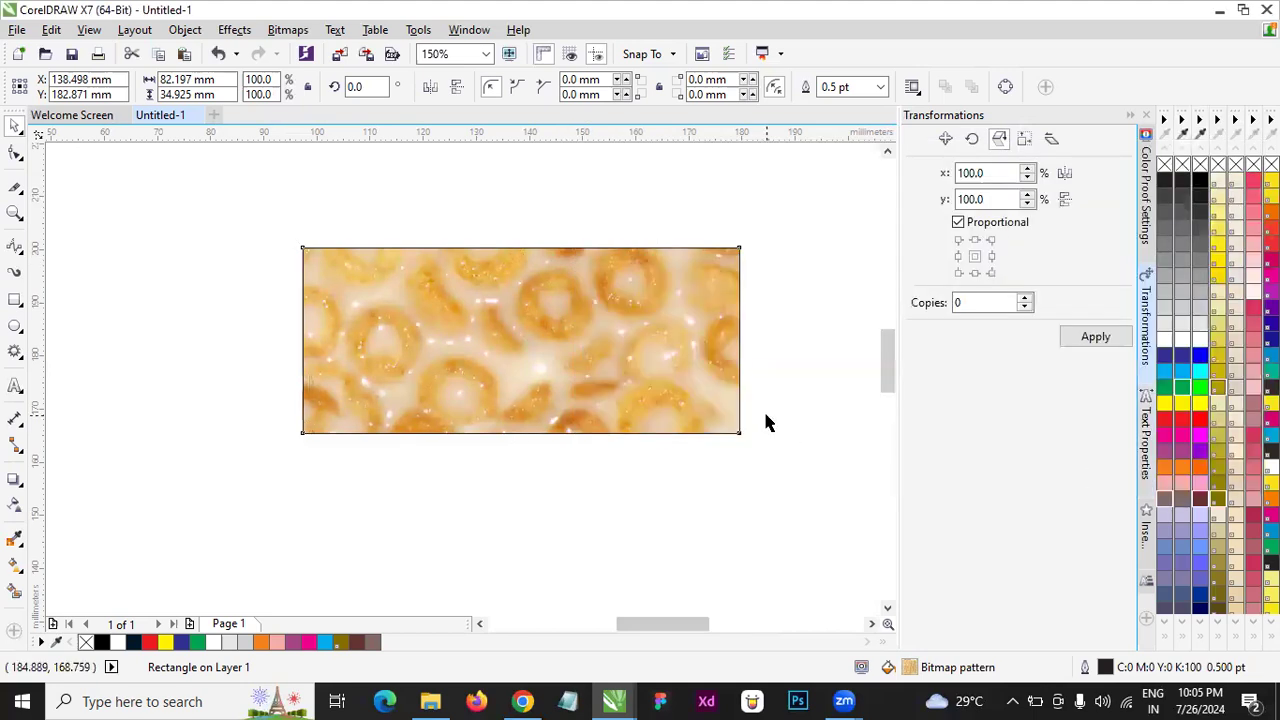
- Move the rectangle up about 3 mm and fill it with the Brick Wall bitmap pattern
{"action": "left_click_drag", "start_coordinate": [585, 328], "coordinate": [583, 317]}
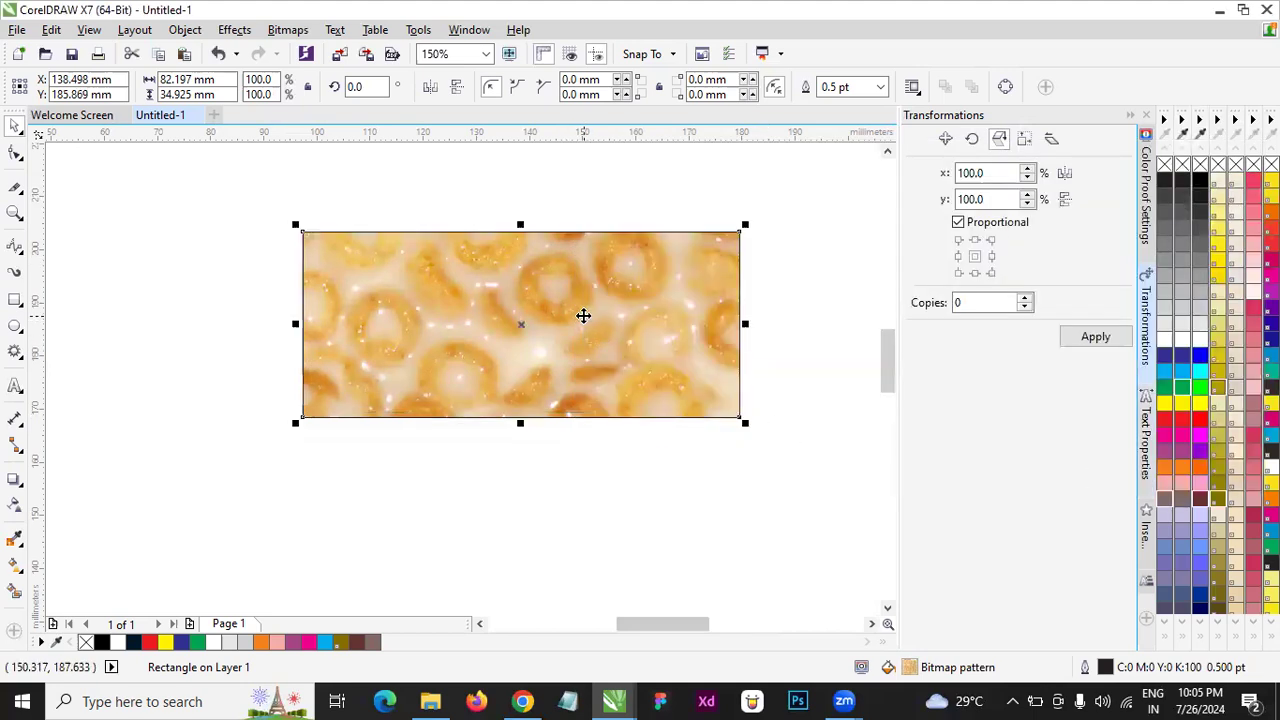
{"action": "key", "text": "F11"}
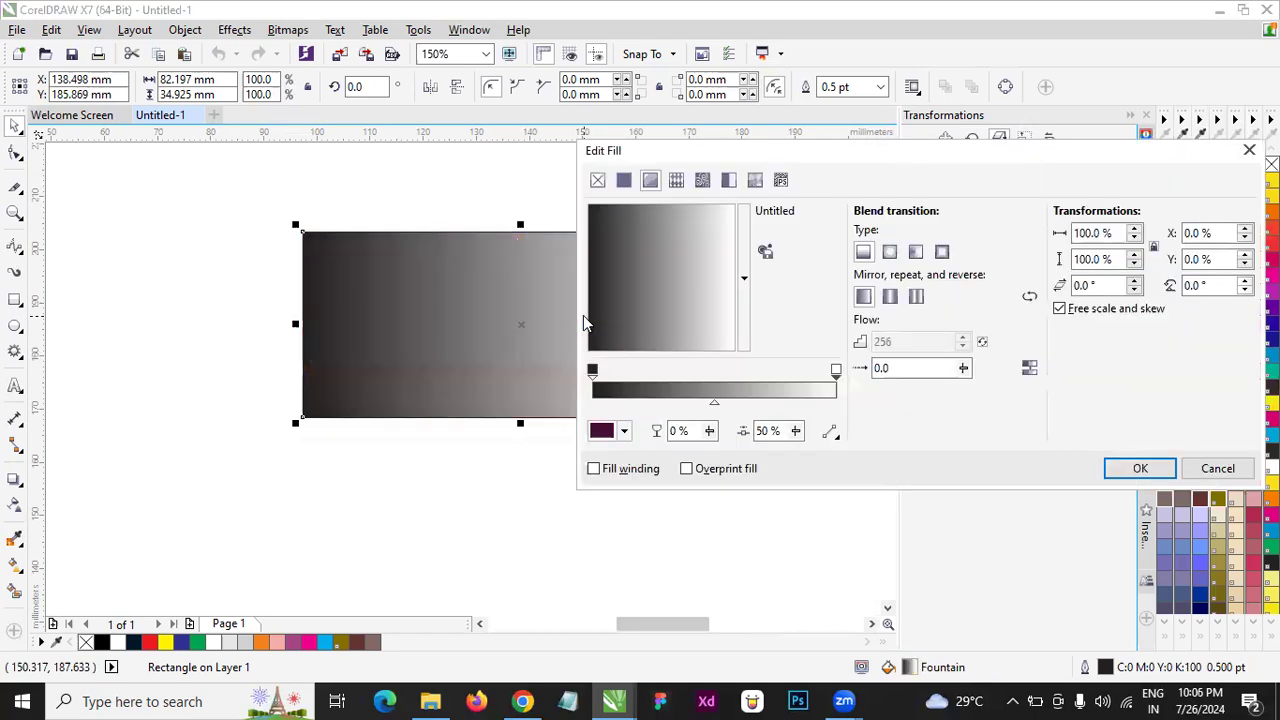
{"action": "left_click", "coordinate": [624, 180]}
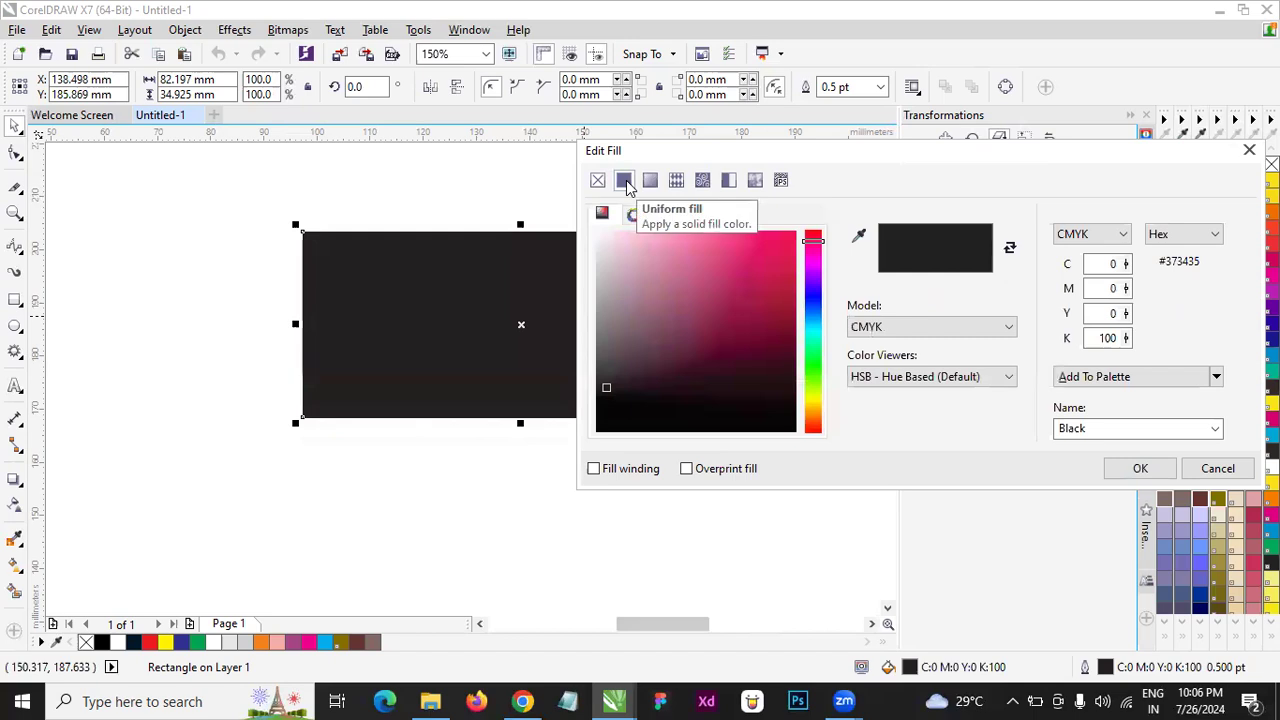
{"action": "left_click", "coordinate": [701, 182]}
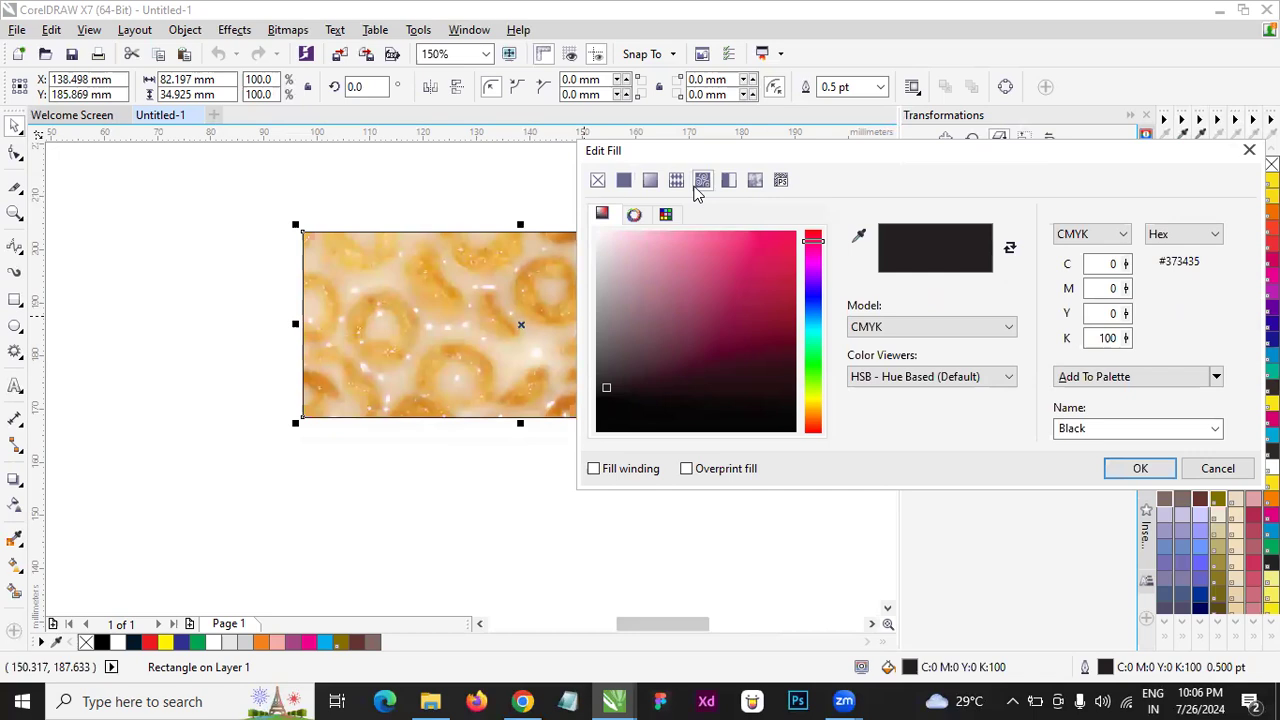
{"action": "left_click", "coordinate": [742, 282]}
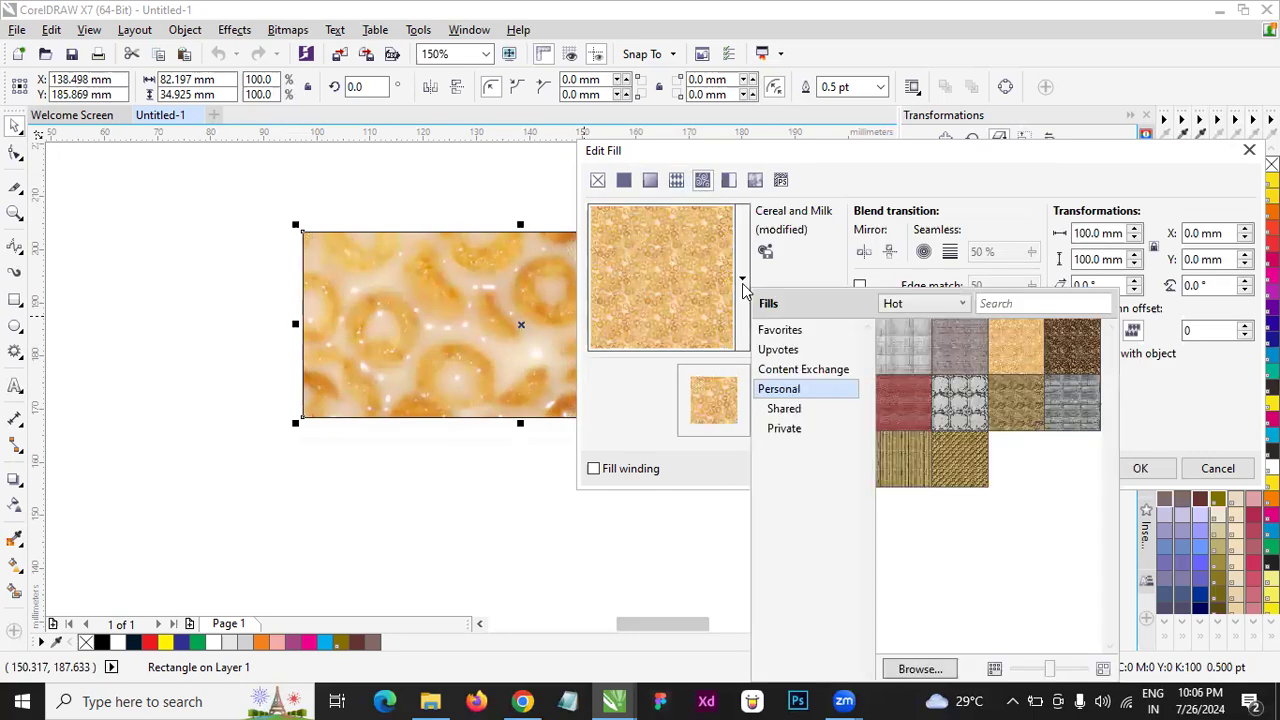
{"action": "left_click", "coordinate": [960, 360]}
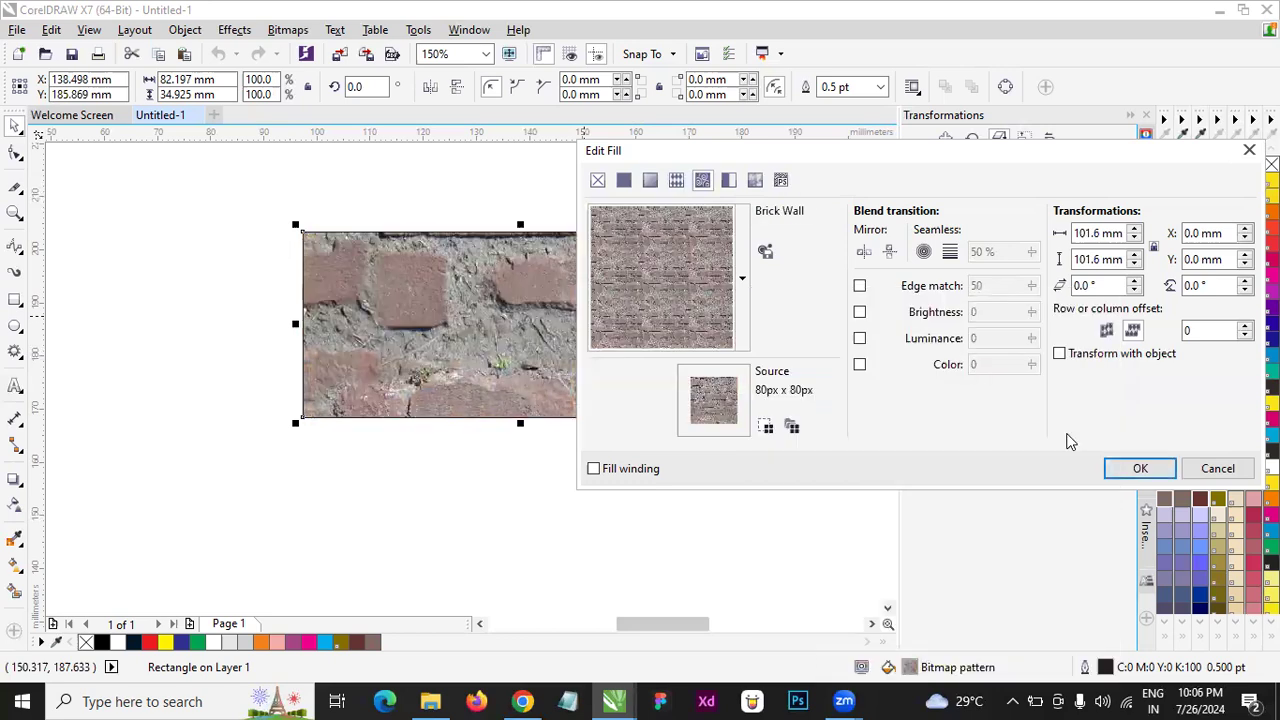
{"action": "left_click", "coordinate": [1136, 466]}
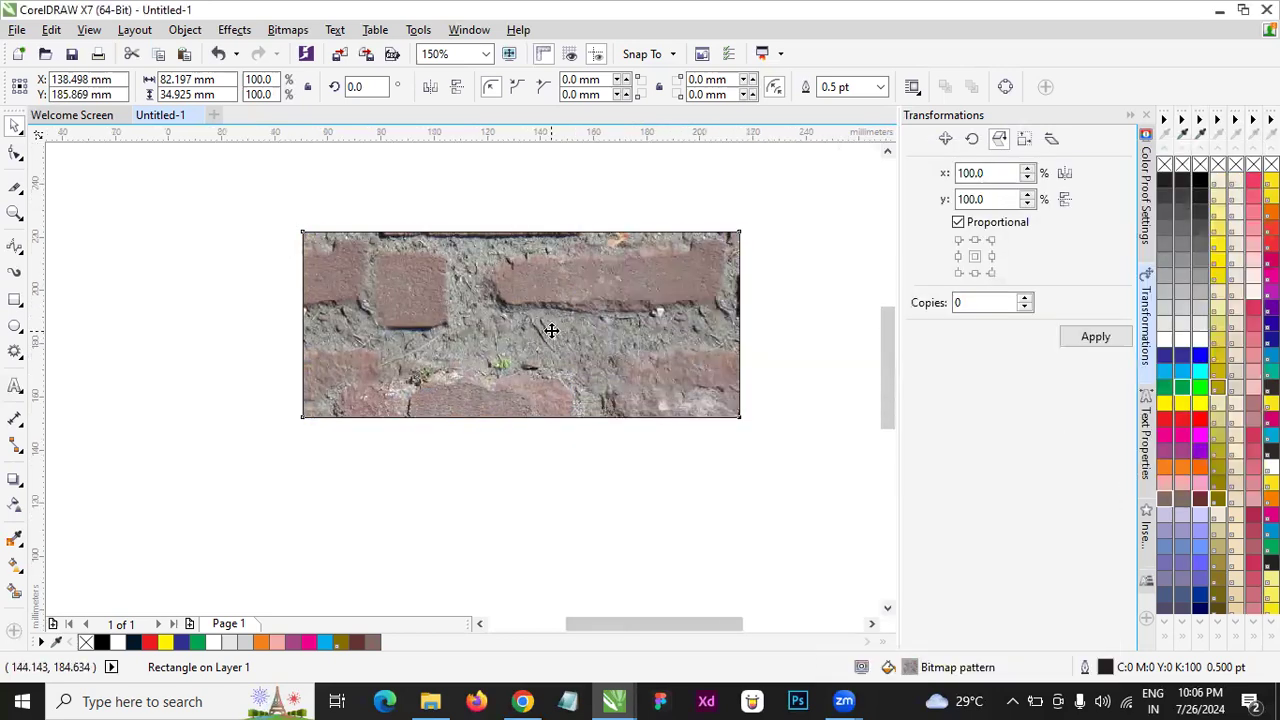
- Reopen the rectangle's fill settings and display the personal library of bitmap patterns
{"action": "scroll", "coordinate": [600, 343], "scroll_direction": "down", "scroll_amount": 2}
{"action": "scroll", "coordinate": [591, 332], "scroll_direction": "up", "scroll_amount": 2}
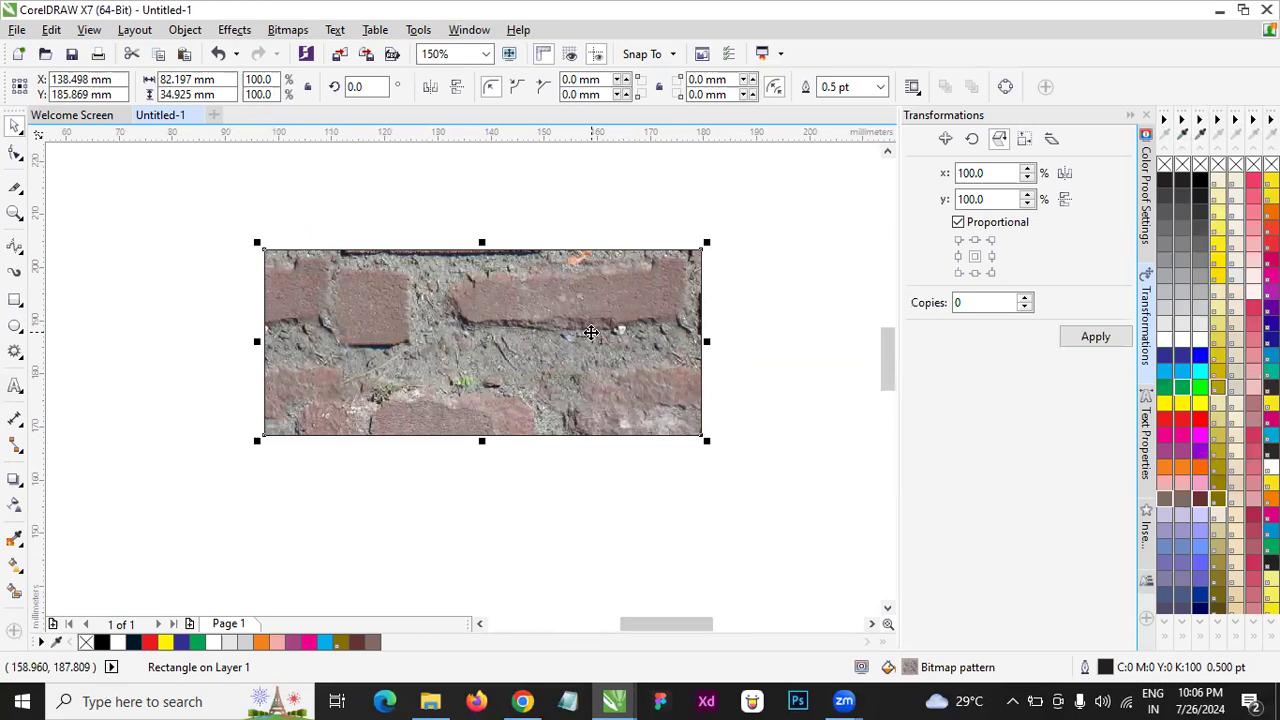
{"action": "key", "text": "F11"}
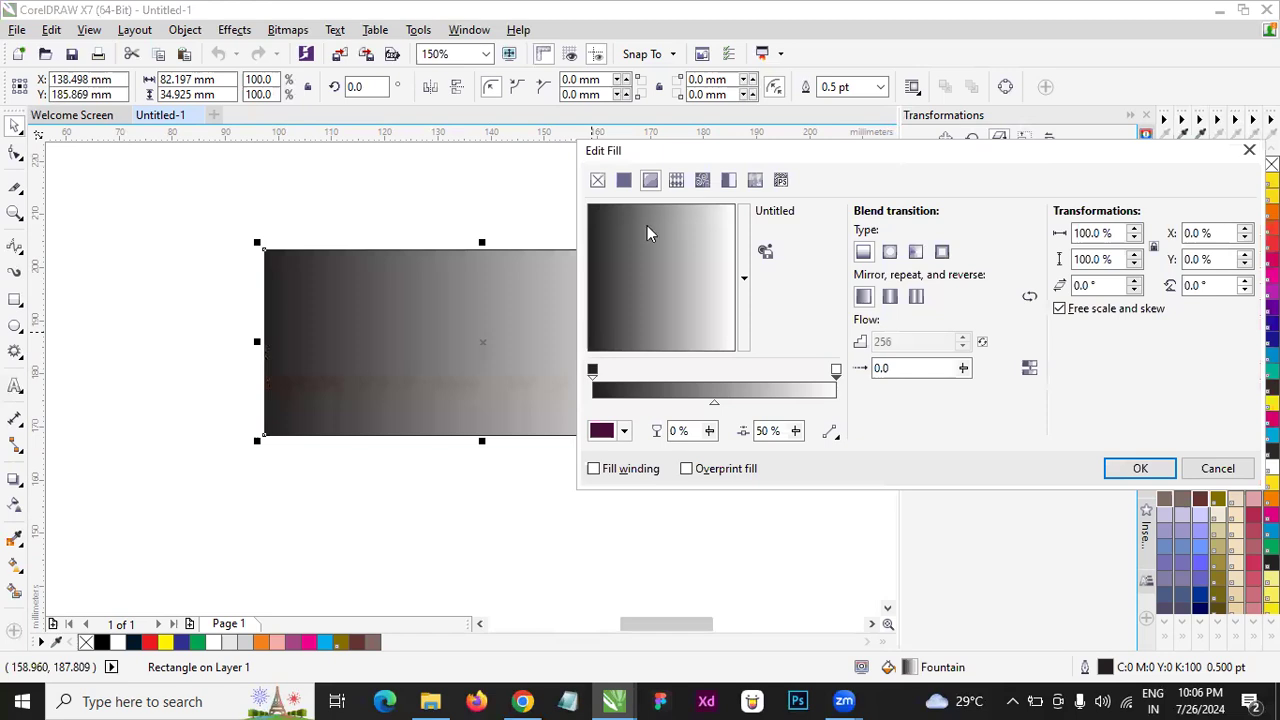
{"action": "left_click", "coordinate": [702, 180]}
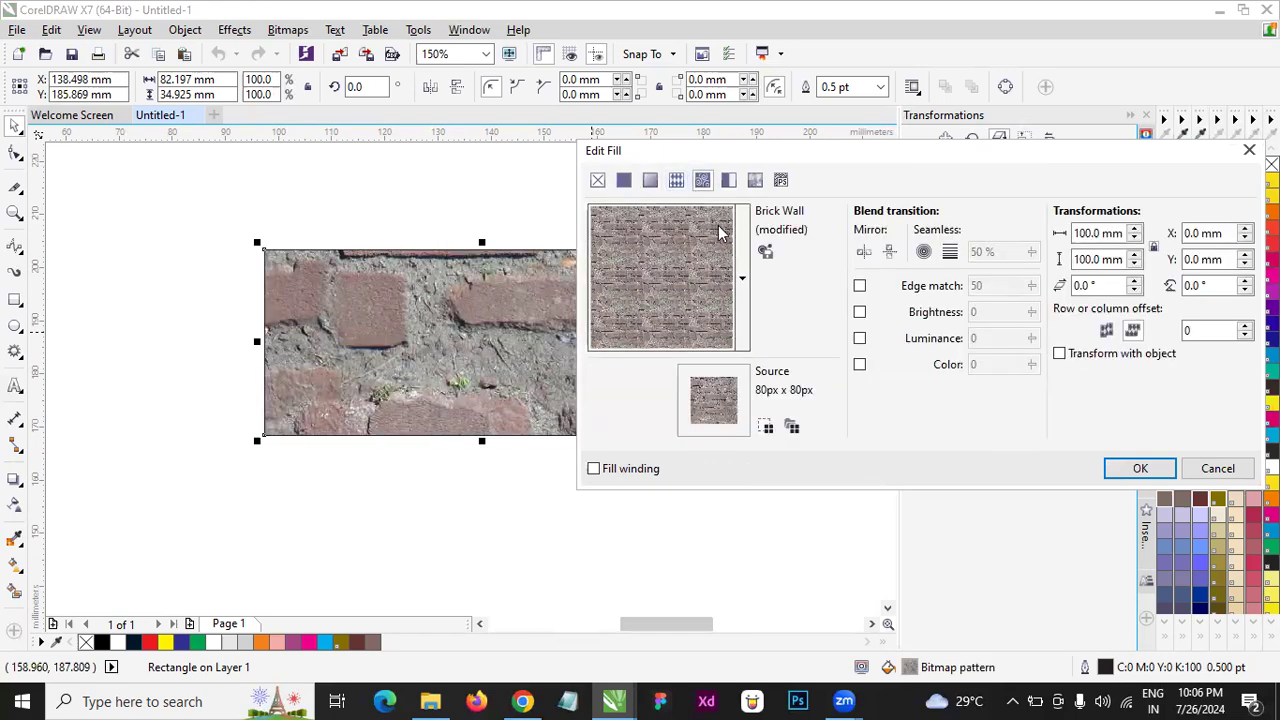
{"action": "left_click", "coordinate": [743, 279]}
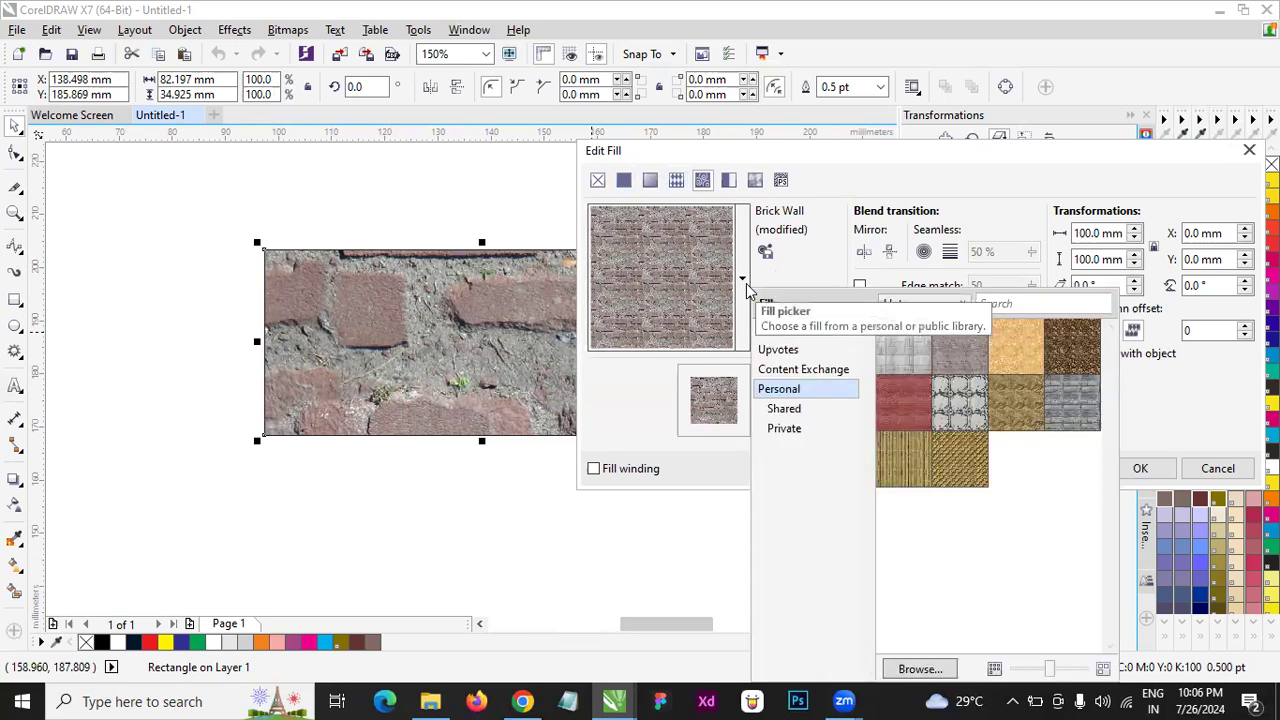
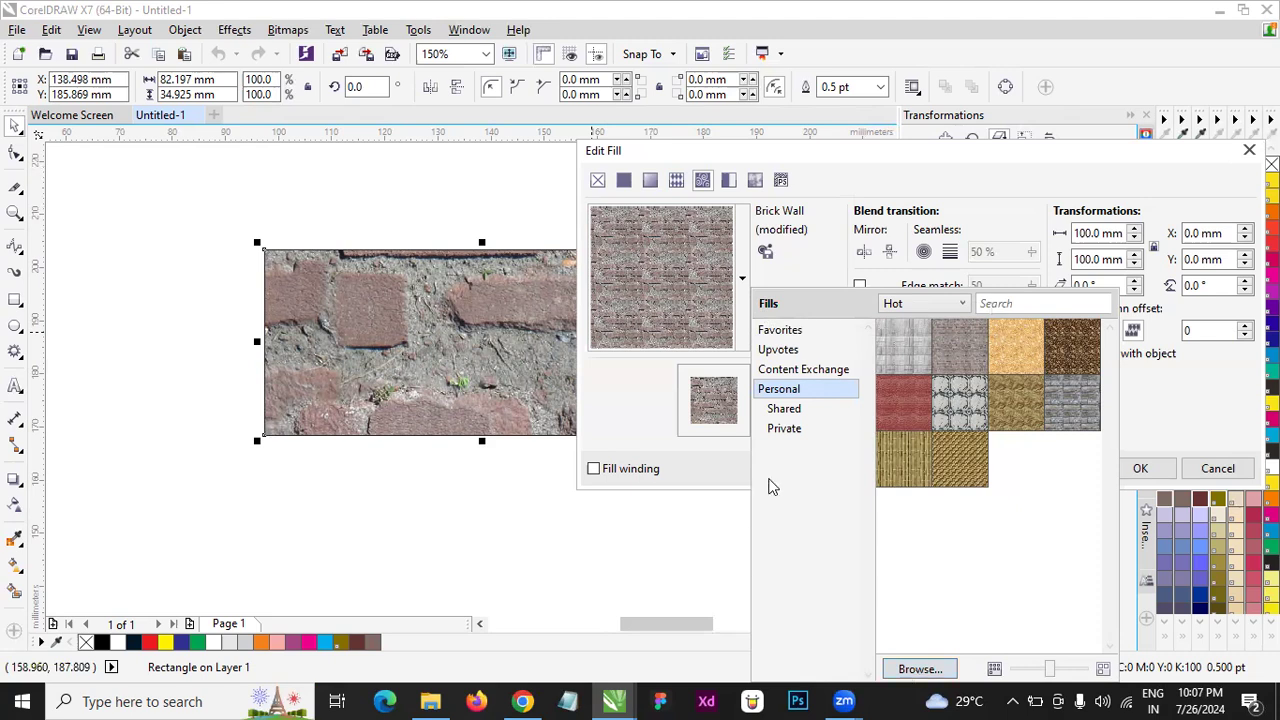
- Preview the two-color pattern, texture, vector pattern, fountain and uniform fill types on the rectangle, and close the fill settings without applying them
{"action": "left_click", "coordinate": [868, 226]}
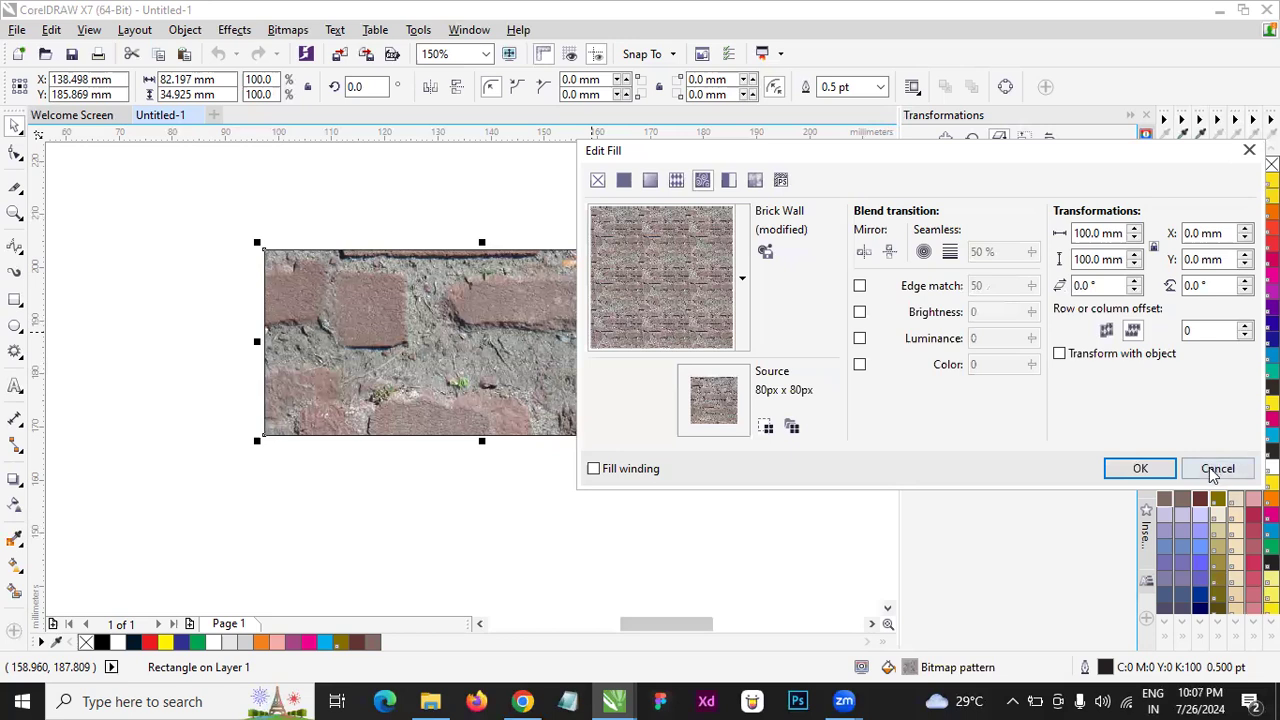
{"action": "left_click", "coordinate": [728, 181]}
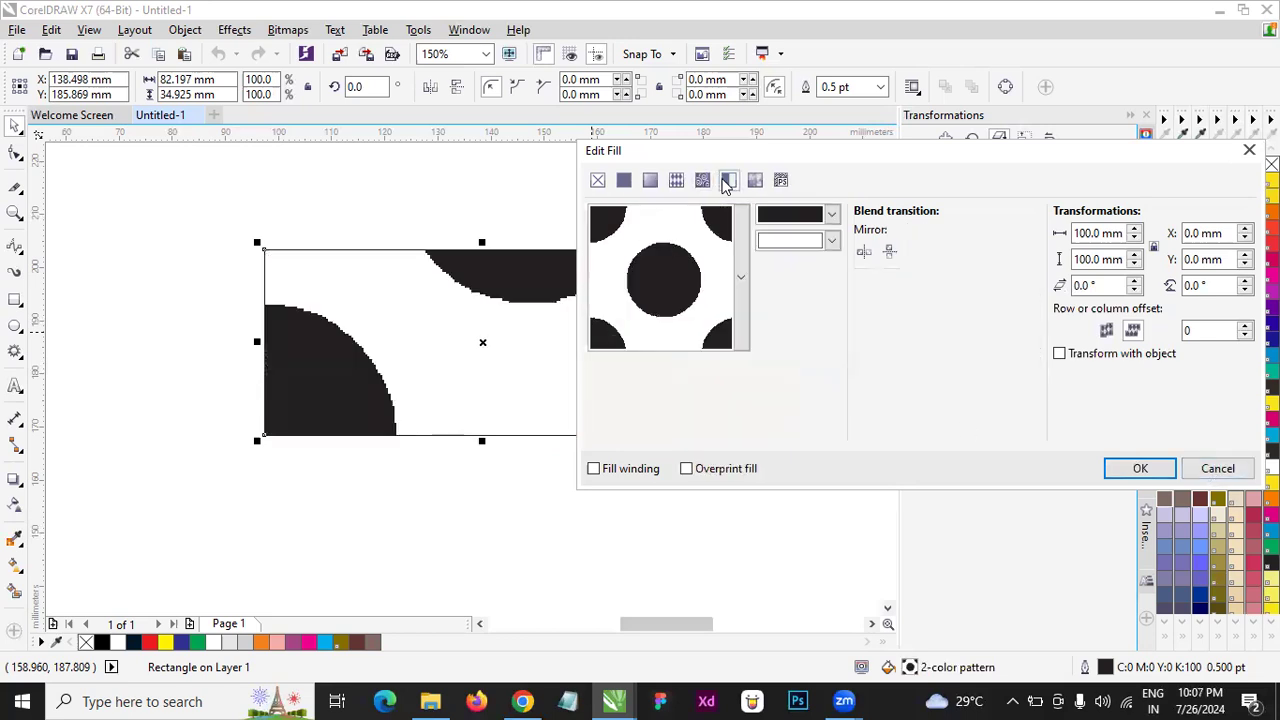
{"action": "left_click", "coordinate": [757, 182]}
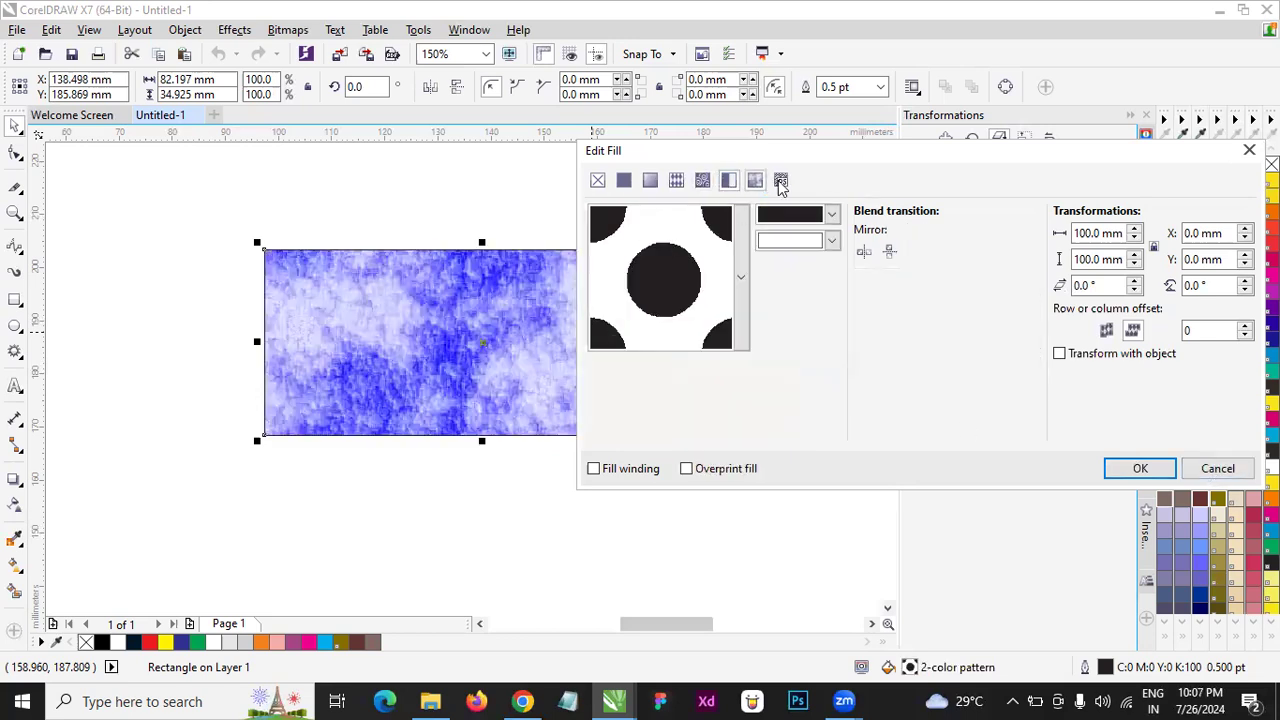
{"action": "left_click", "coordinate": [744, 272]}
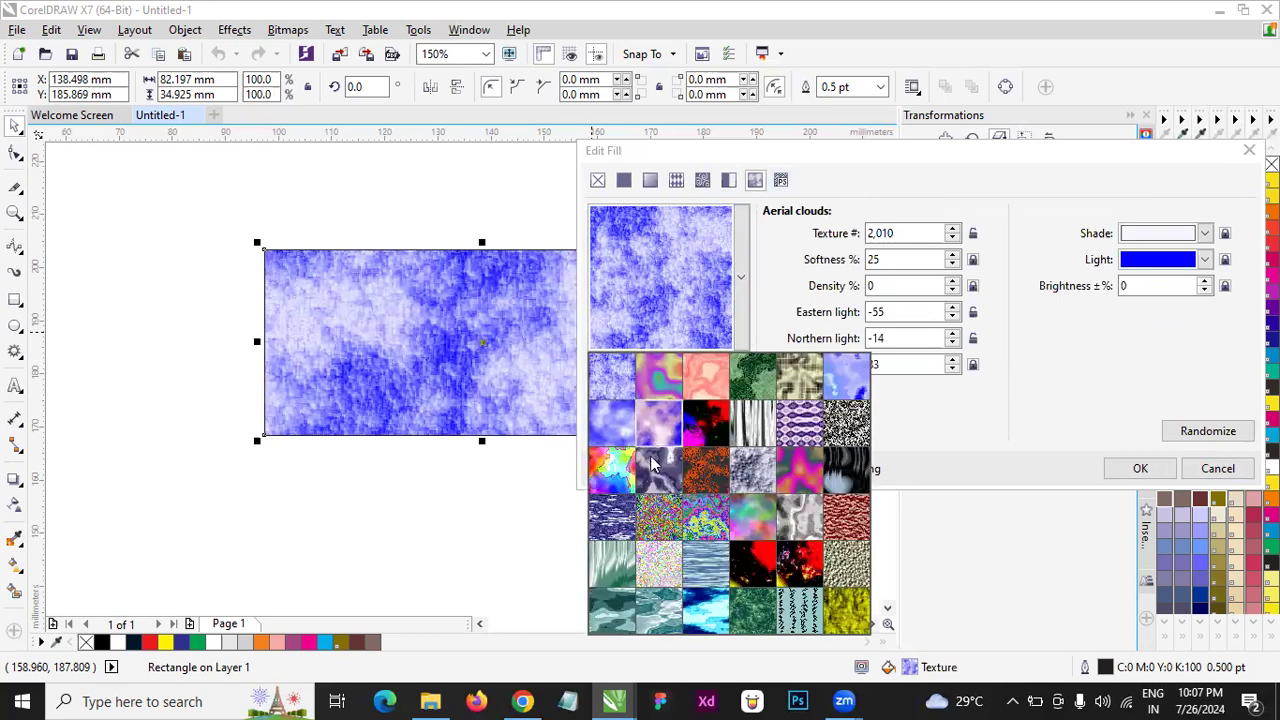
{"action": "left_click", "coordinate": [672, 198]}
{"action": "left_click", "coordinate": [676, 180]}
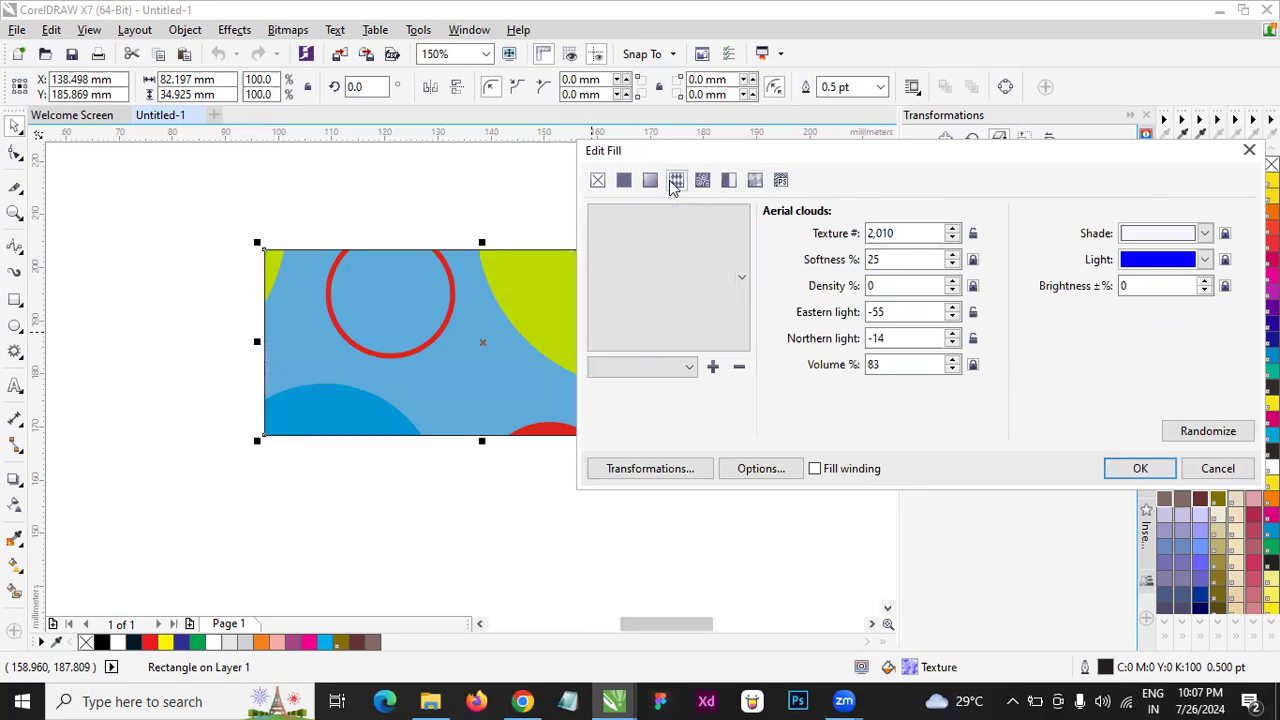
{"action": "left_click", "coordinate": [650, 180]}
{"action": "left_click", "coordinate": [623, 180]}
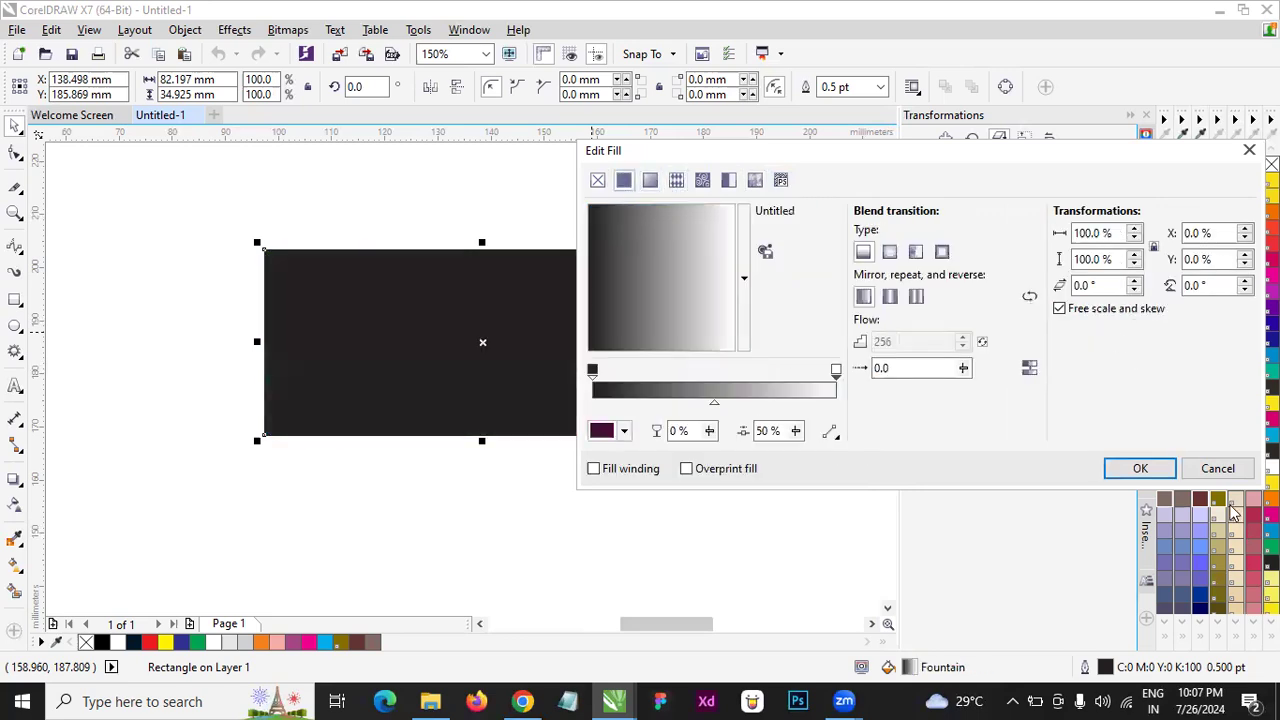
{"action": "left_click", "coordinate": [1140, 468]}
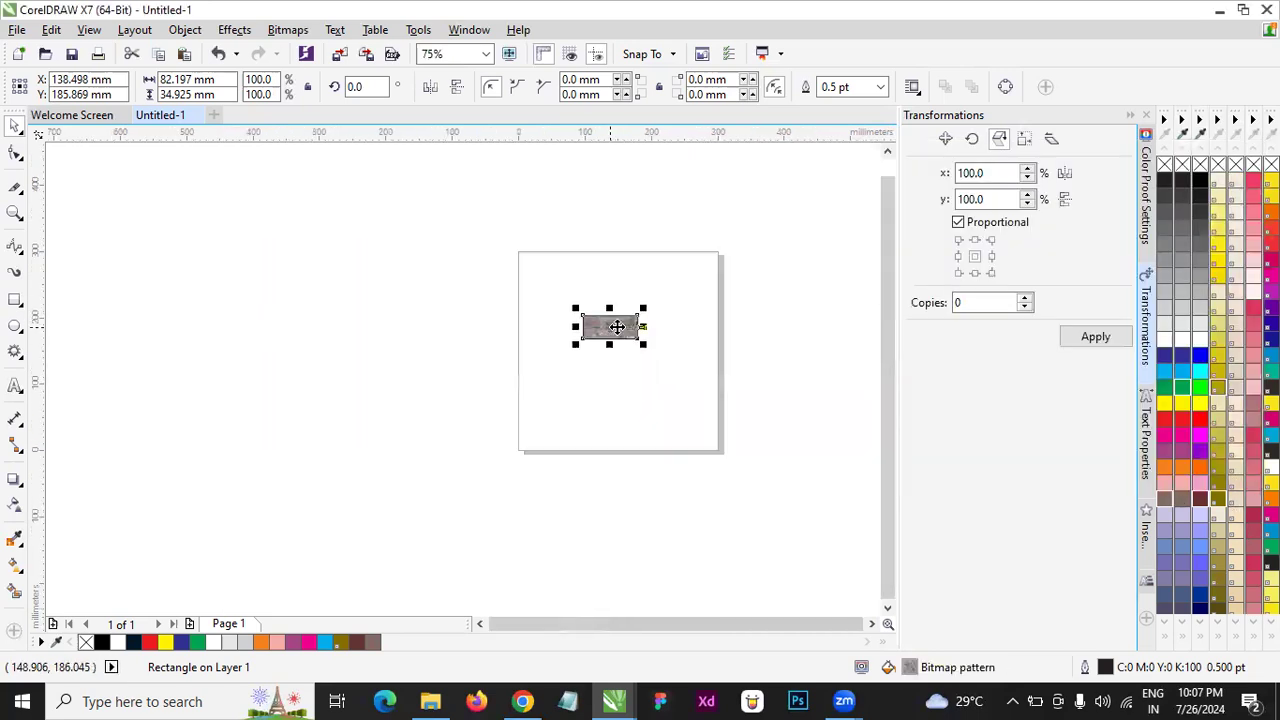
- Delete the brick-filled rectangle from the page
{"action": "scroll", "coordinate": [617, 328], "scroll_direction": "up", "scroll_amount": 2}
{"action": "key", "text": "Delete"}
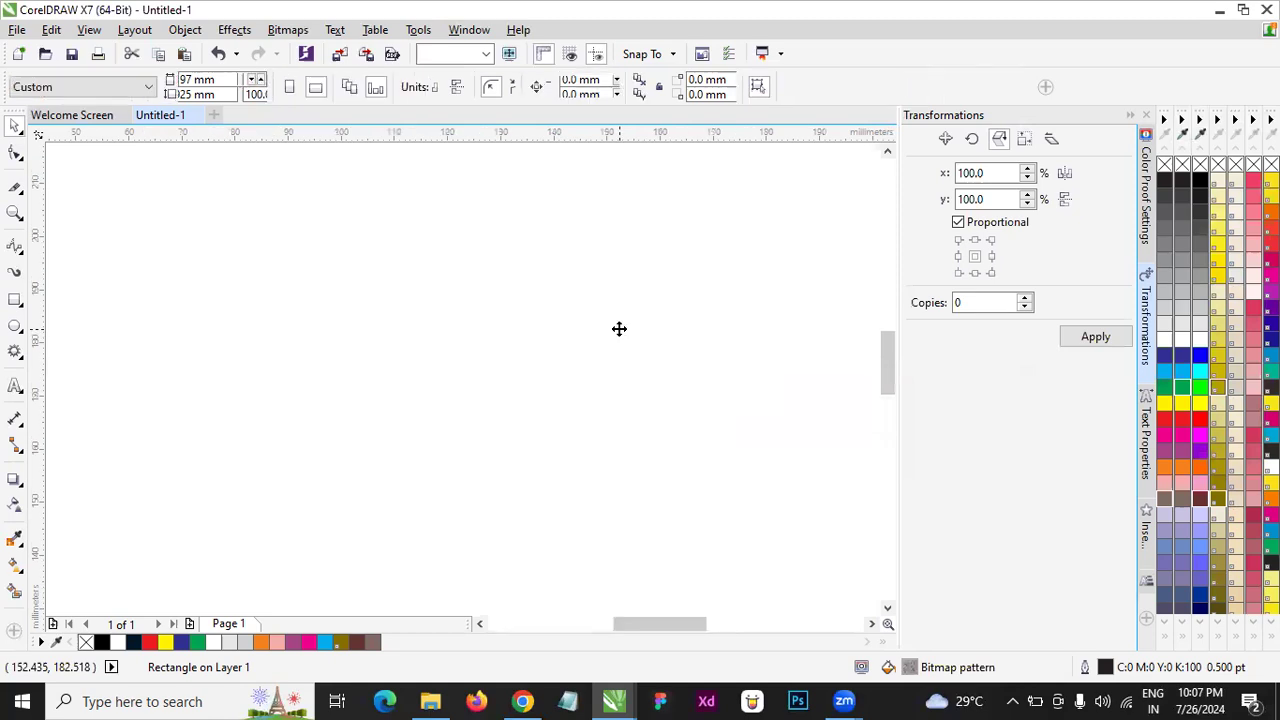
{"action": "scroll", "coordinate": [580, 345], "scroll_direction": "down", "scroll_amount": 8}
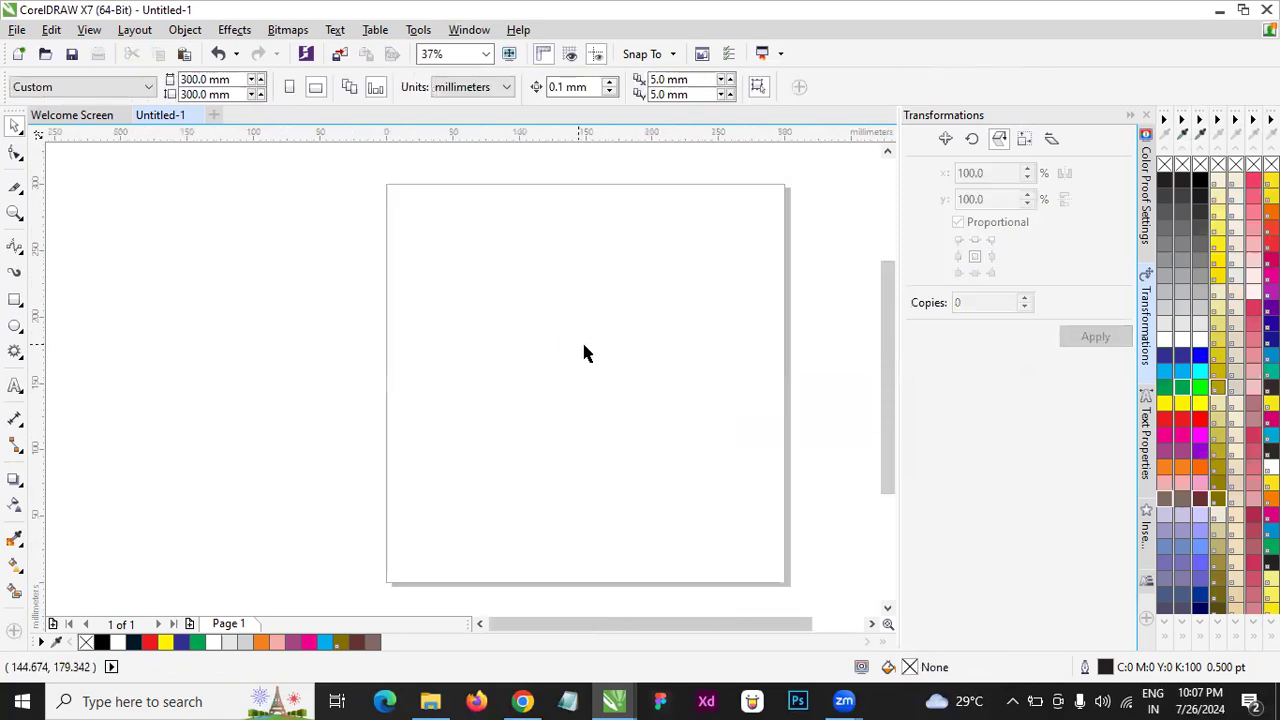
{"action": "scroll", "coordinate": [686, 340], "scroll_direction": "up", "scroll_amount": 2}
- Draw a graph paper grid of 4 columns and 3 rows over the page, stretched to about 421 mm wide by 279 mm high
{"action": "left_click", "coordinate": [16, 301]}
{"action": "left_click", "coordinate": [15, 128]}
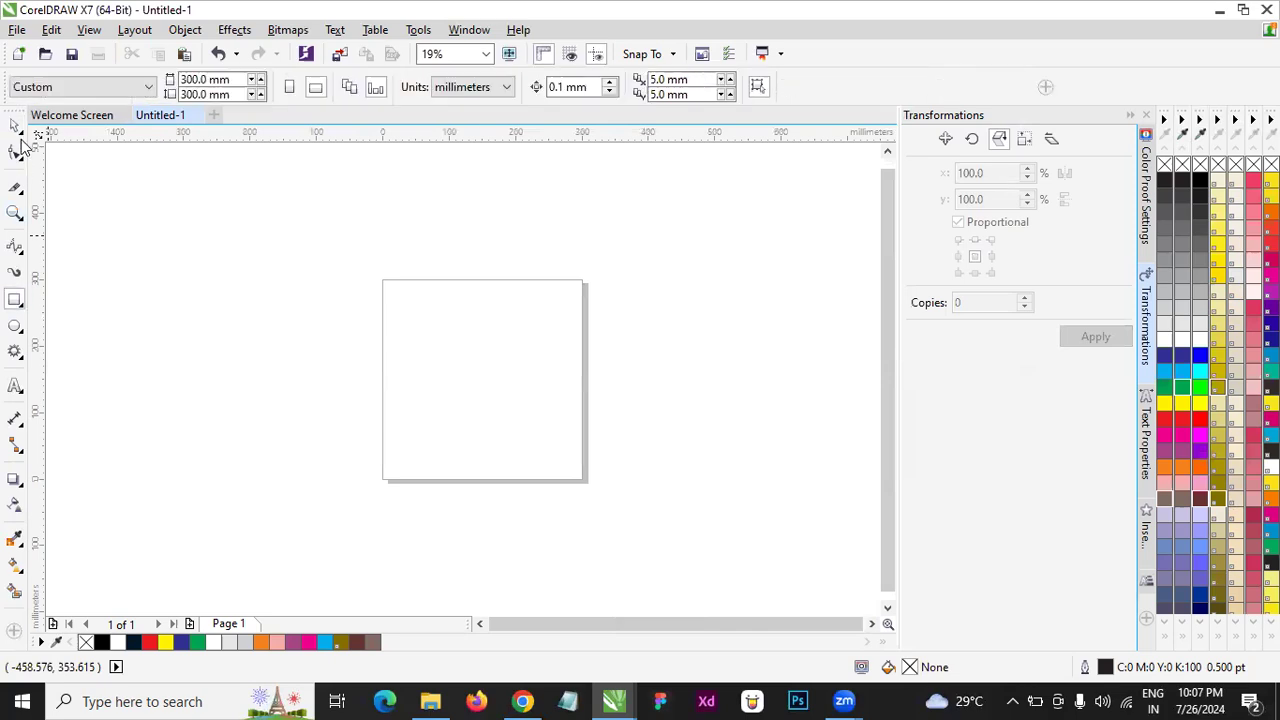
{"action": "left_click", "coordinate": [15, 300]}
{"action": "left_click", "coordinate": [21, 360]}
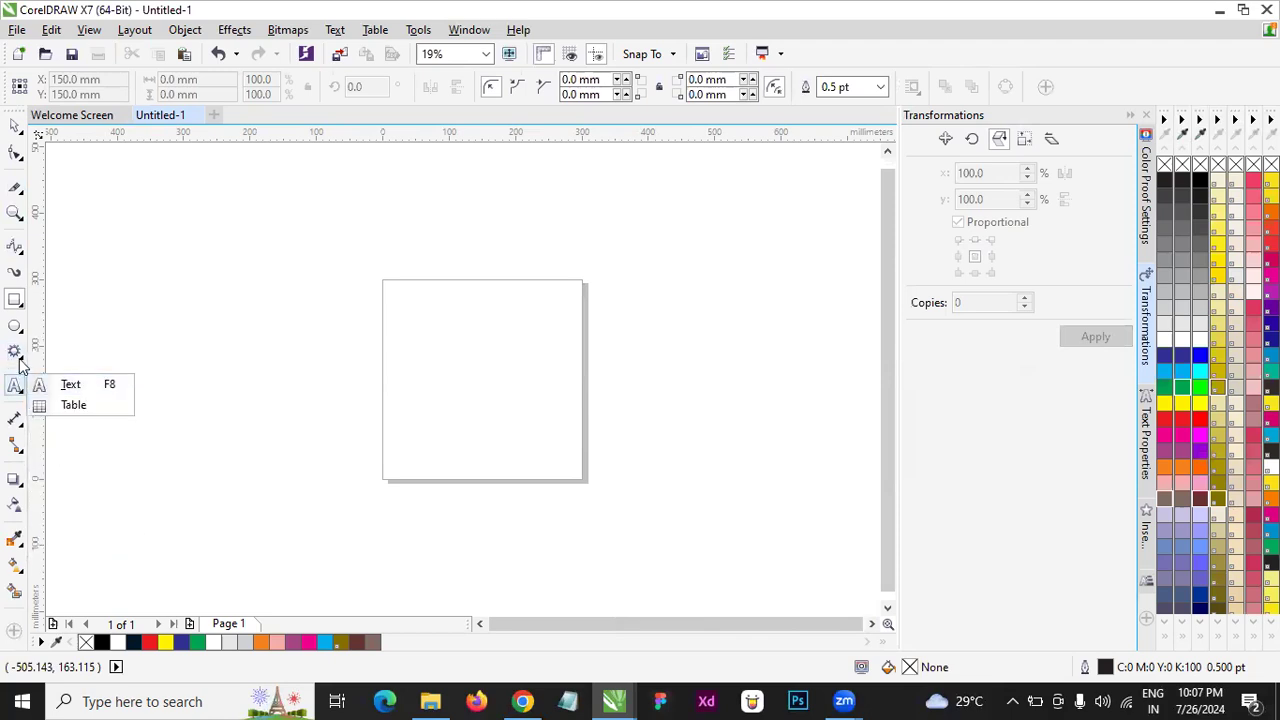
{"action": "left_click", "coordinate": [59, 425]}
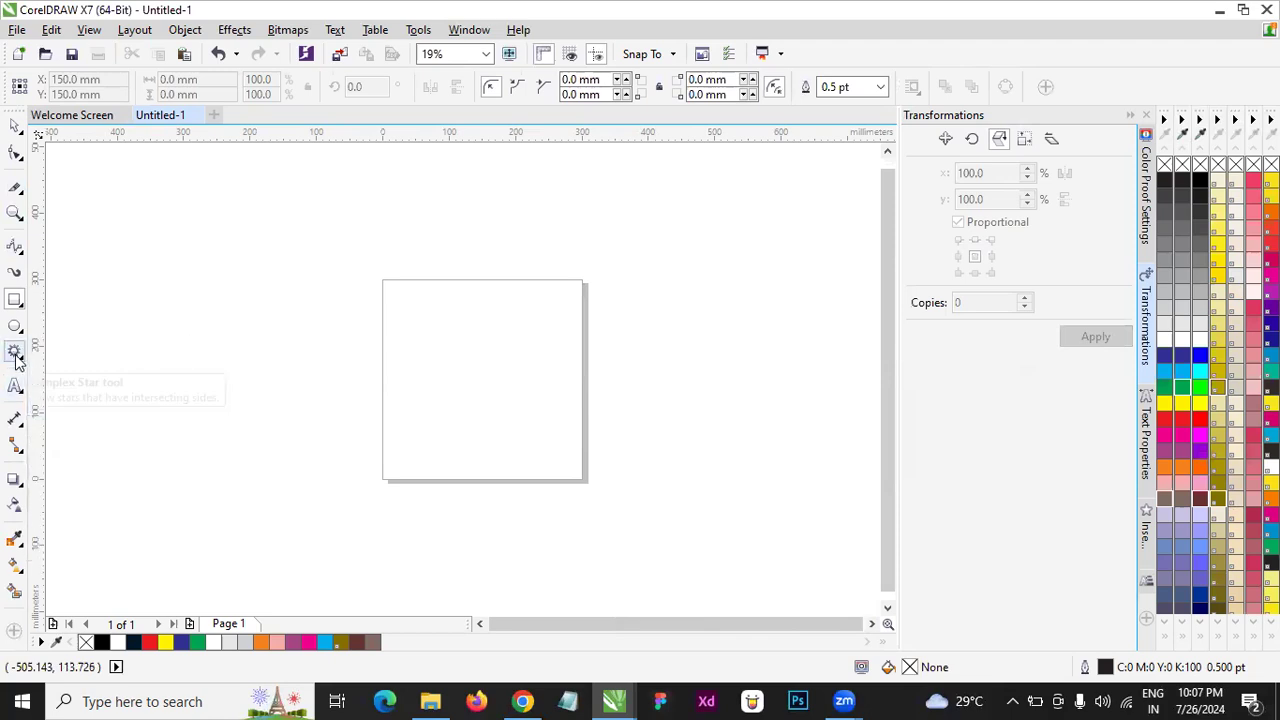
{"action": "left_click", "coordinate": [16, 360]}
{"action": "left_click", "coordinate": [78, 421]}
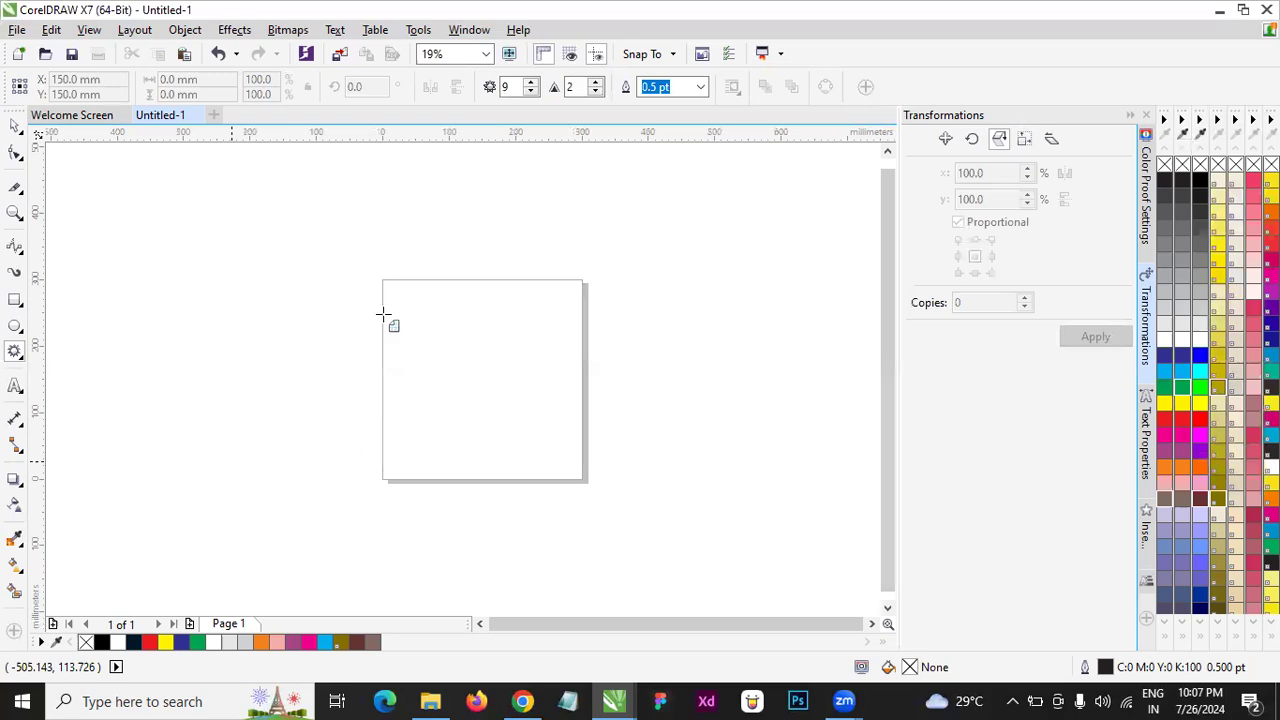
{"action": "left_click_drag", "start_coordinate": [384, 311], "coordinate": [495, 497]}
{"action": "left_click_drag", "start_coordinate": [497, 404], "coordinate": [667, 405]}
- Shrink the grid to about 219 mm wide by 146 mm high, keeping it within the upper part of the page
{"action": "scroll", "coordinate": [443, 334], "scroll_direction": "up", "scroll_amount": 4}
{"action": "left_click", "coordinate": [394, 345]}
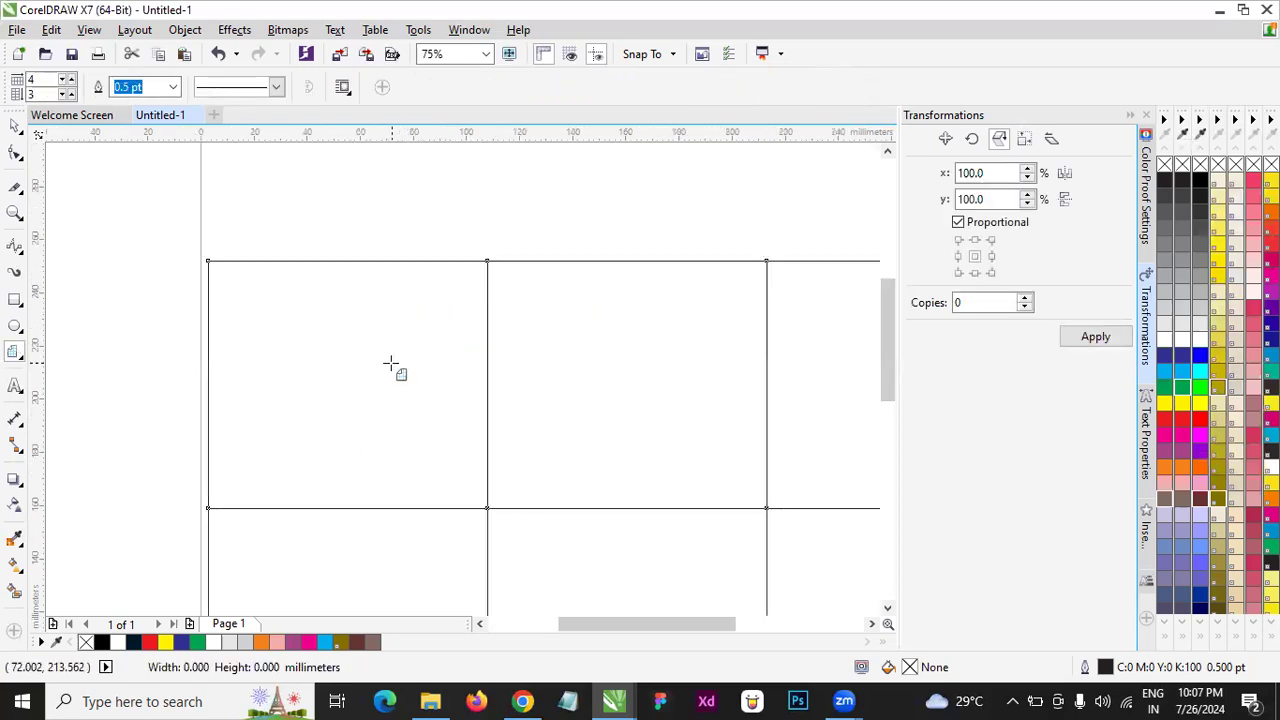
{"action": "key", "text": "space"}
{"action": "scroll", "coordinate": [370, 234], "scroll_direction": "down", "scroll_amount": 2}
{"action": "scroll", "coordinate": [390, 245], "scroll_direction": "down", "scroll_amount": 5}
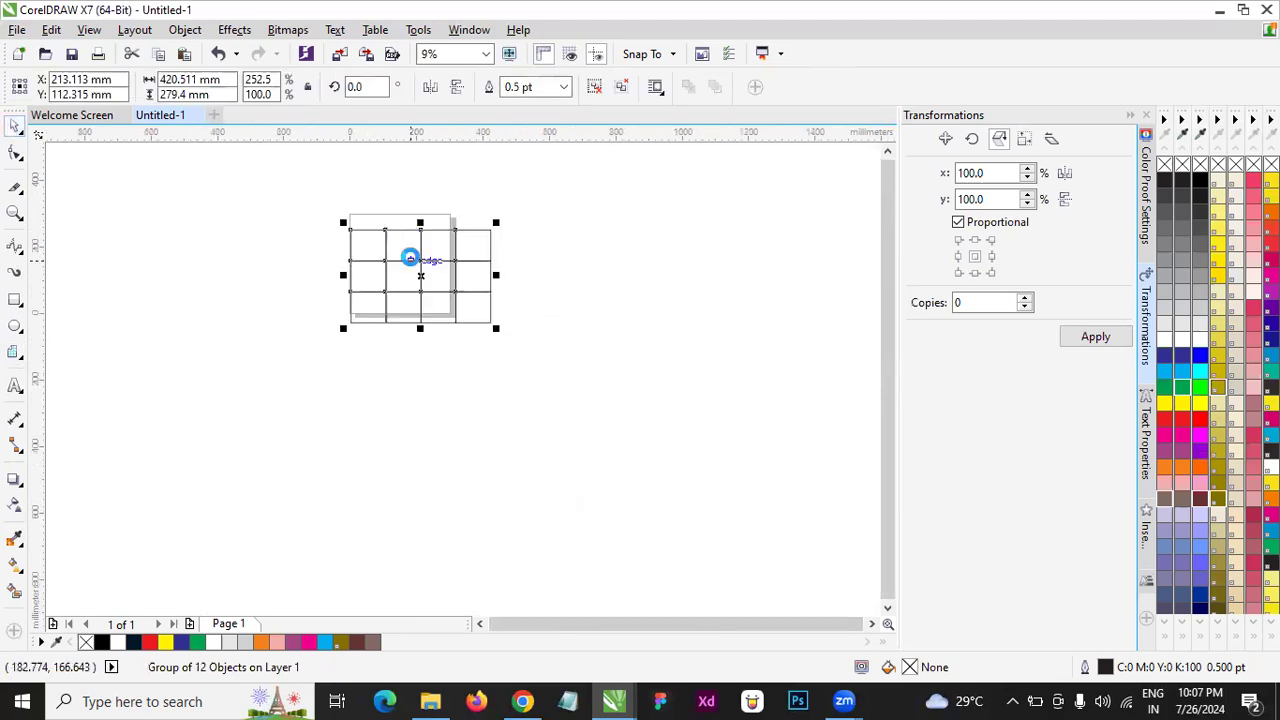
{"action": "scroll", "coordinate": [409, 254], "scroll_direction": "up", "scroll_amount": 2}
{"action": "left_click_drag", "start_coordinate": [576, 400], "coordinate": [437, 360]}
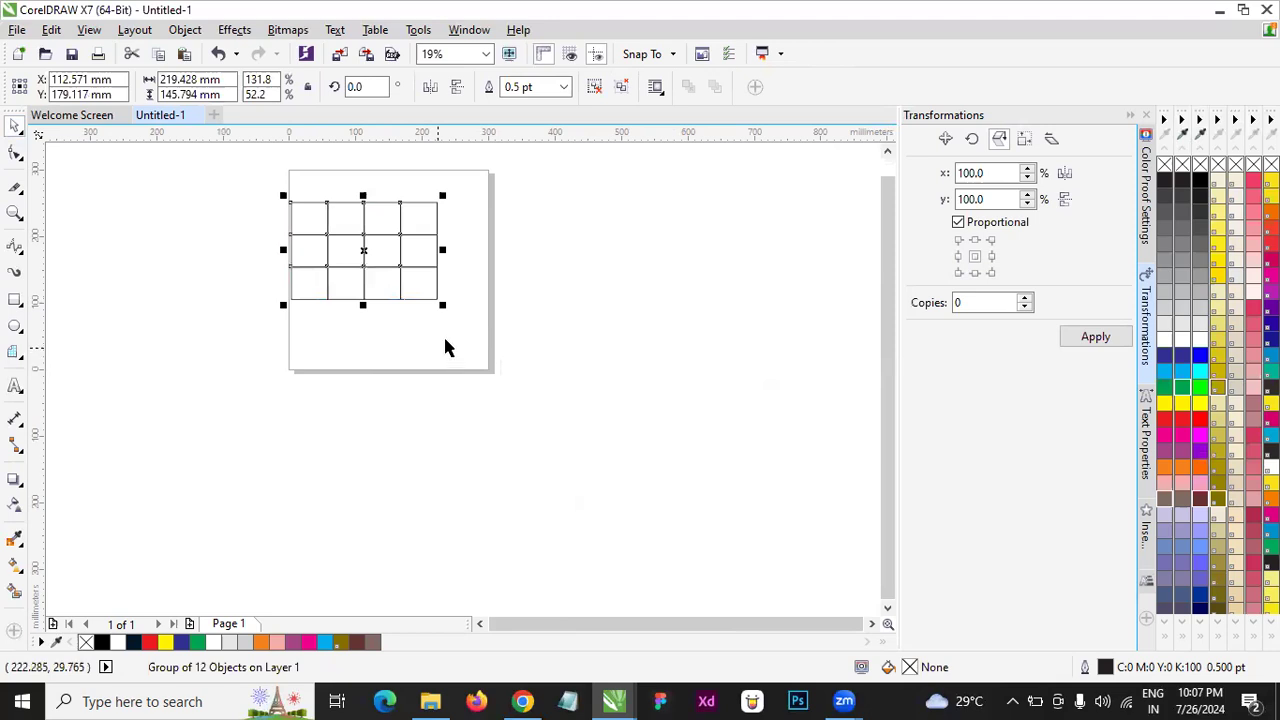
- Reduce the grid to about 94 mm wide by 62 mm high and place it near the middle of the page
{"action": "left_click", "coordinate": [548, 279]}
{"action": "left_click_drag", "start_coordinate": [383, 335], "coordinate": [598, 384]}
{"action": "left_click_drag", "start_coordinate": [442, 304], "coordinate": [354, 245]}
{"action": "left_click_drag", "start_coordinate": [390, 288], "coordinate": [391, 291]}
{"action": "scroll", "coordinate": [391, 291], "scroll_direction": "up", "scroll_amount": 2}
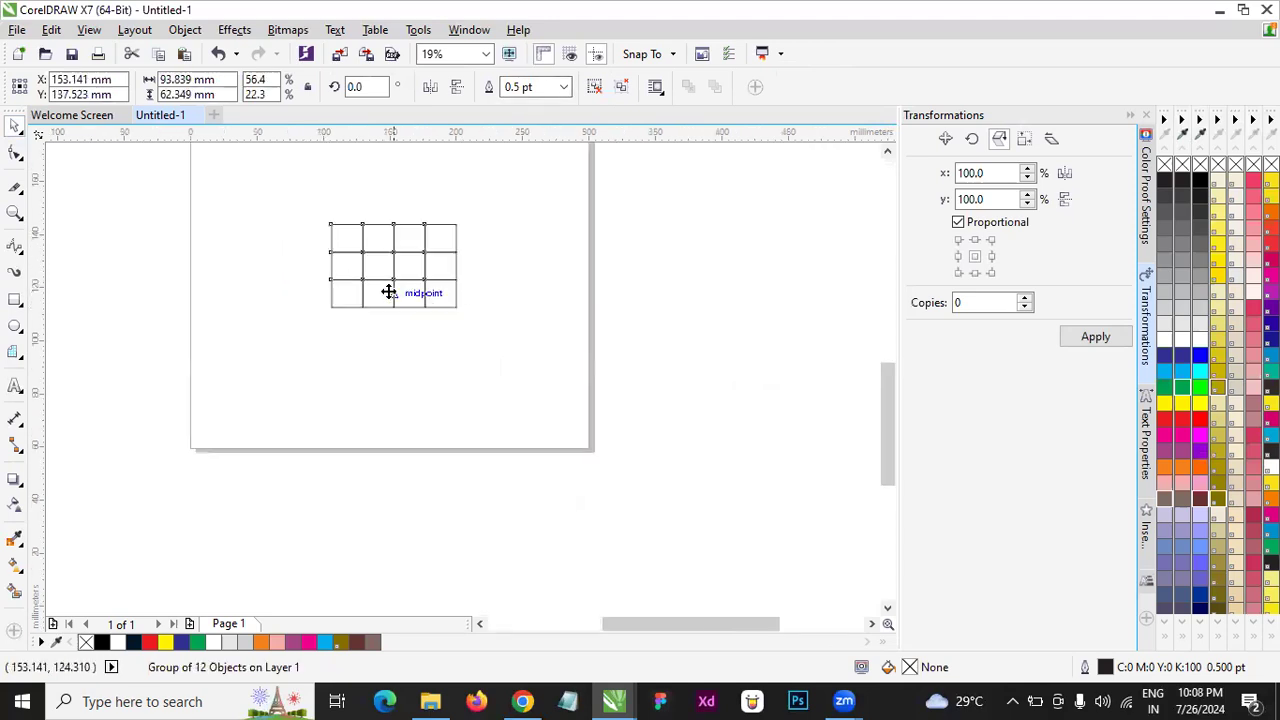
{"action": "scroll", "coordinate": [471, 403], "scroll_direction": "down", "scroll_amount": 1}
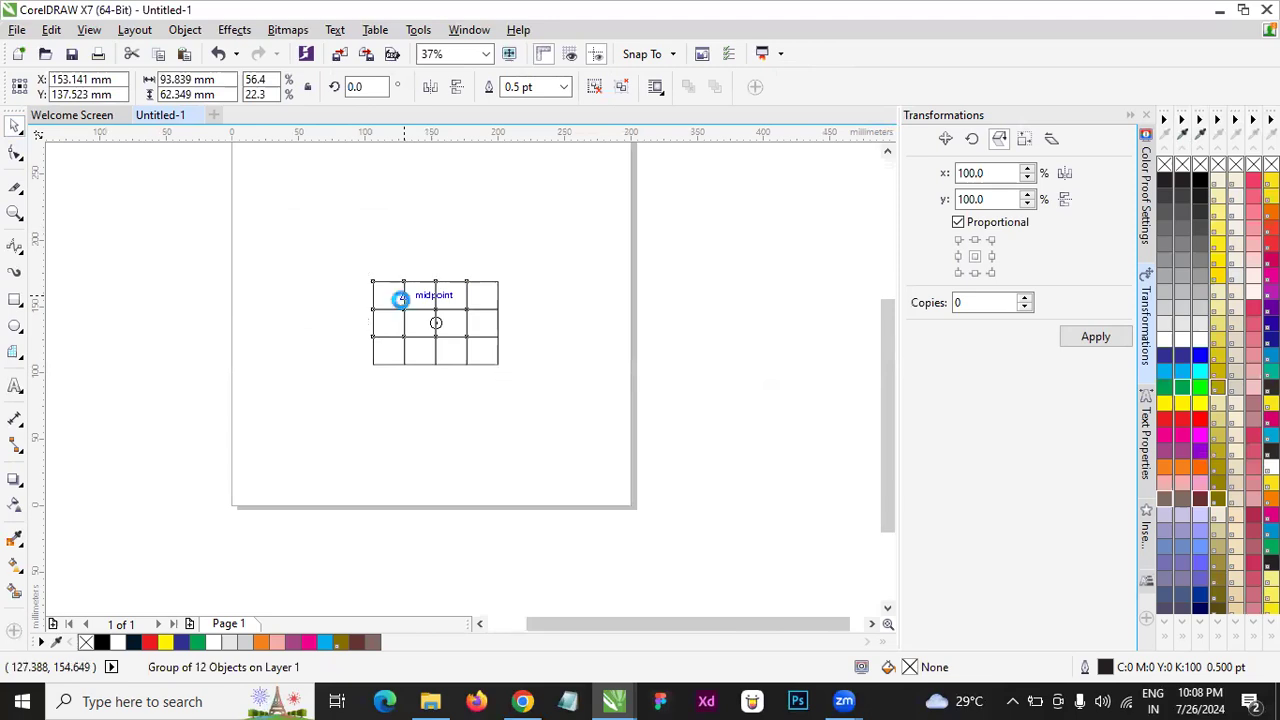
{"action": "scroll", "coordinate": [399, 296], "scroll_direction": "up", "scroll_amount": 2}
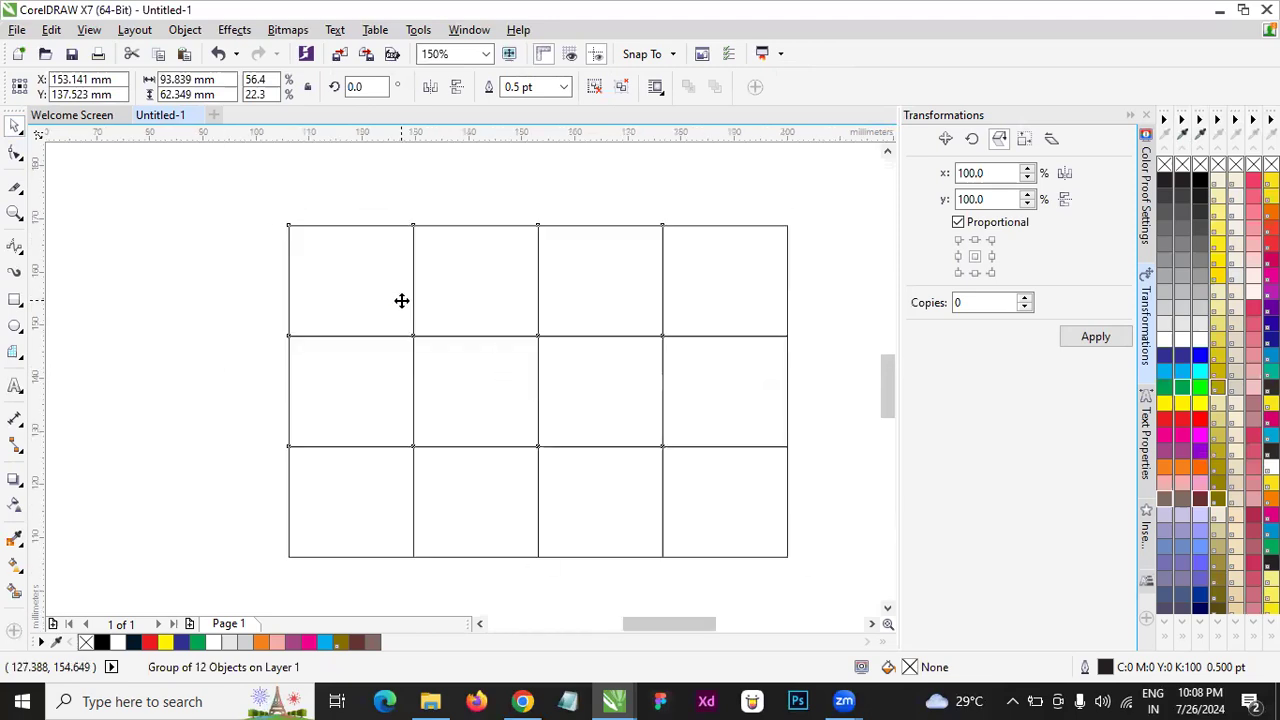
- Enlarge the grid proportionally to about 142 mm wide by 95 mm high, and delete it from the page
{"action": "left_click", "coordinate": [15, 153]}
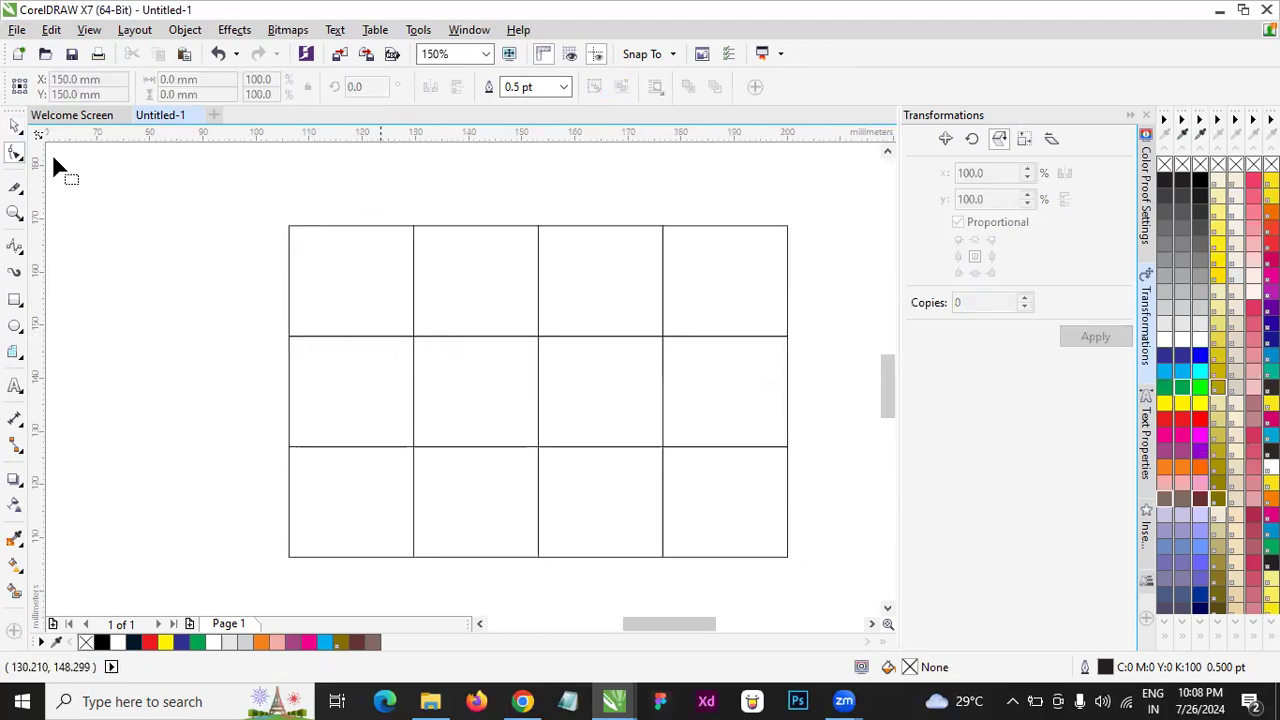
{"action": "left_click", "coordinate": [15, 124]}
{"action": "scroll", "coordinate": [314, 217], "scroll_direction": "down", "scroll_amount": 2}
{"action": "left_click", "coordinate": [317, 279]}
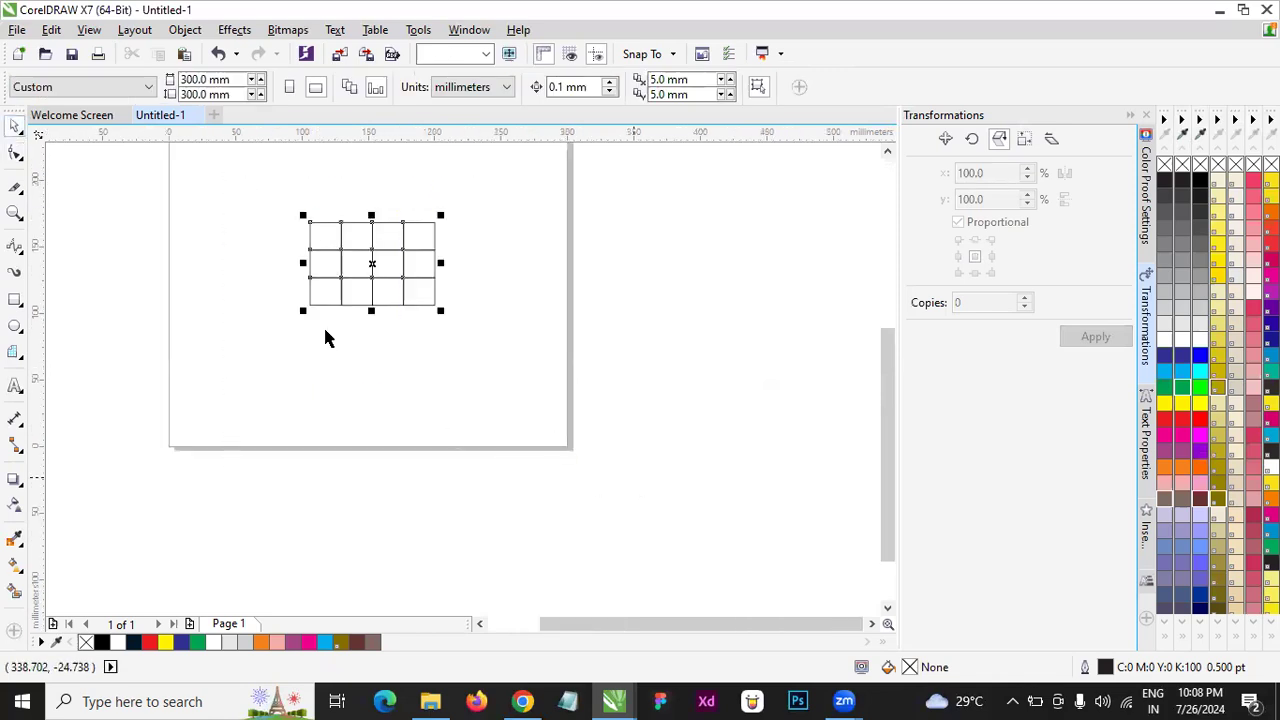
{"action": "left_click_drag", "start_coordinate": [435, 305], "coordinate": [754, 189]}
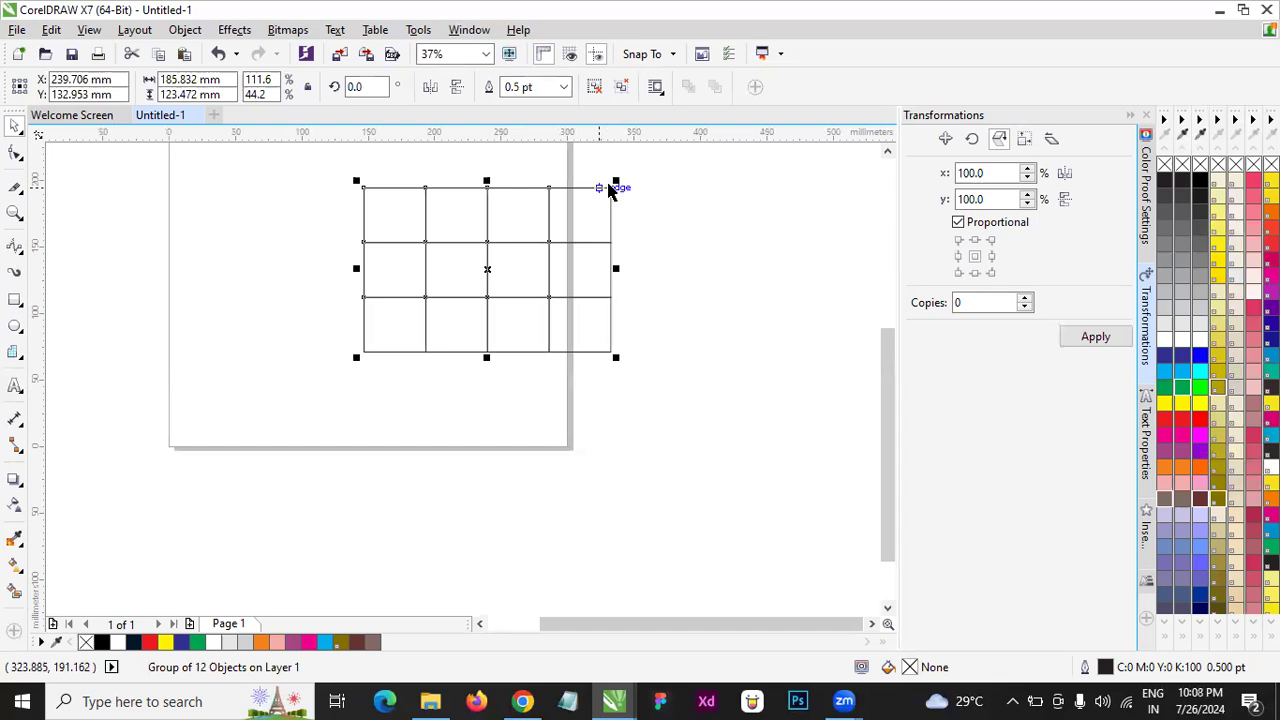
{"action": "left_click_drag", "start_coordinate": [615, 182], "coordinate": [588, 226]}
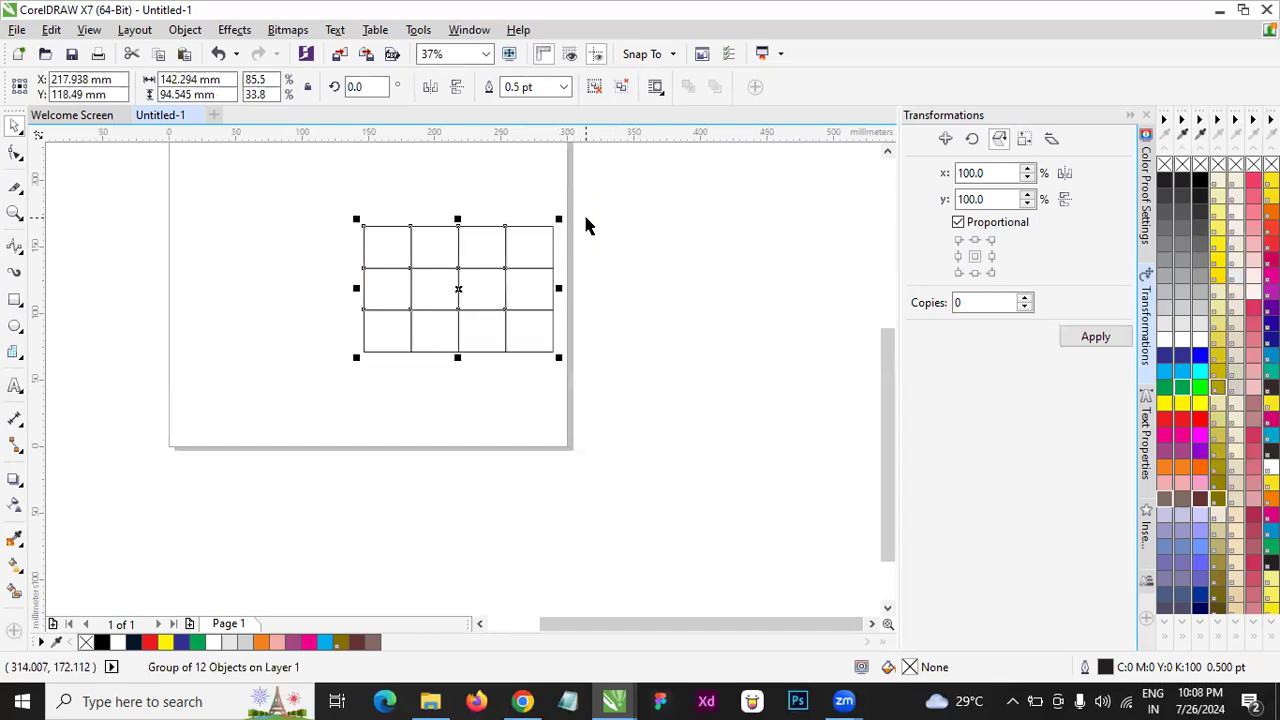
{"action": "key", "text": "Delete"}
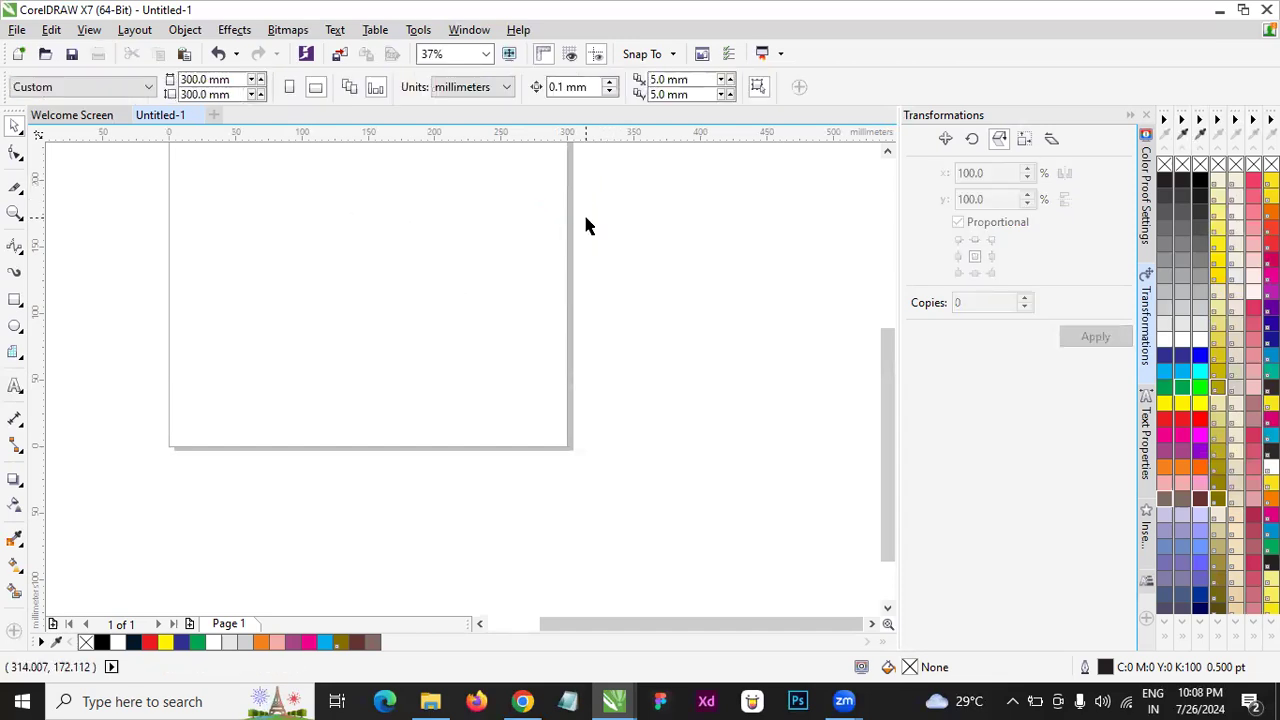
{"action": "left_click", "coordinate": [19, 355]}
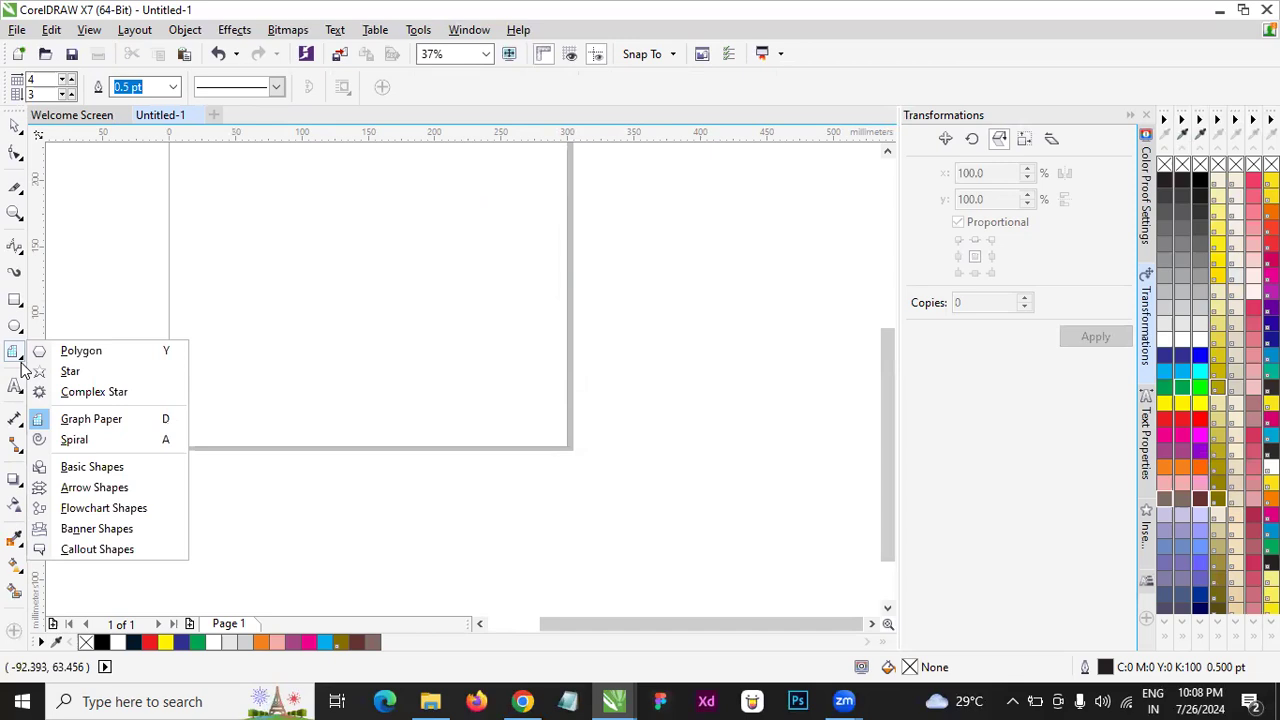
{"action": "left_click", "coordinate": [19, 569]}
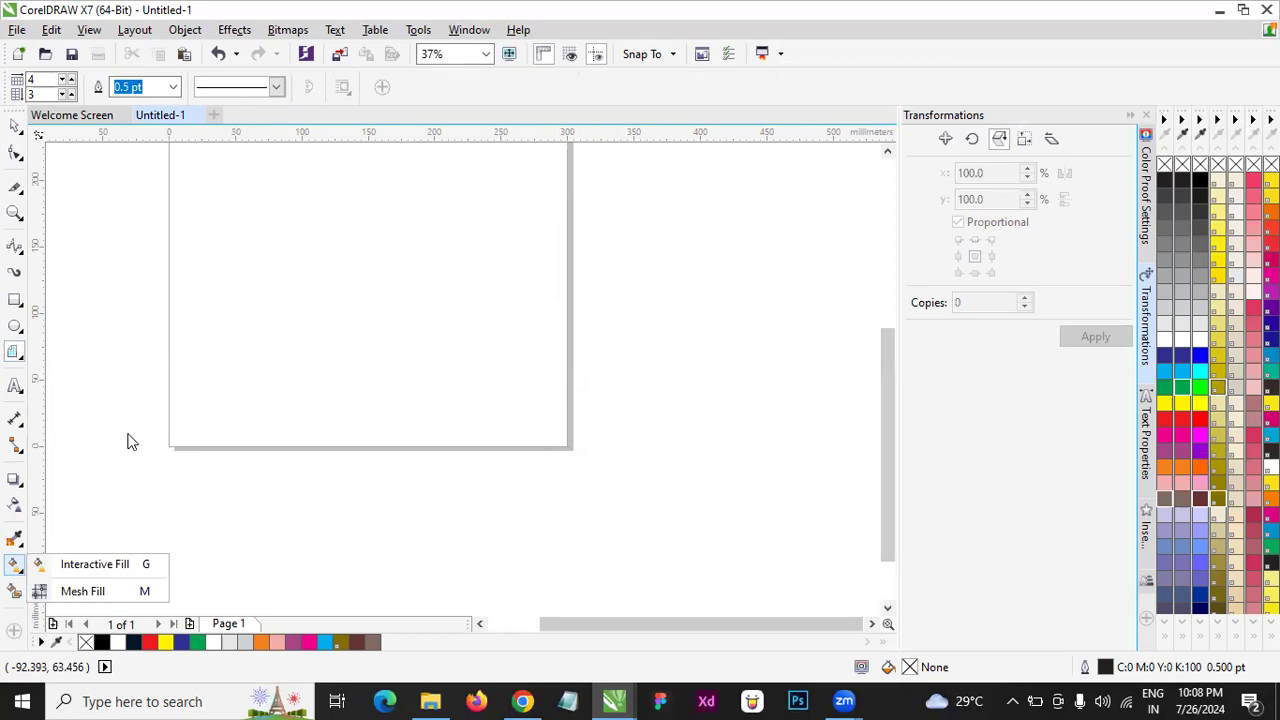
{"action": "left_click", "coordinate": [20, 131]}
{"action": "left_click", "coordinate": [46, 129]}
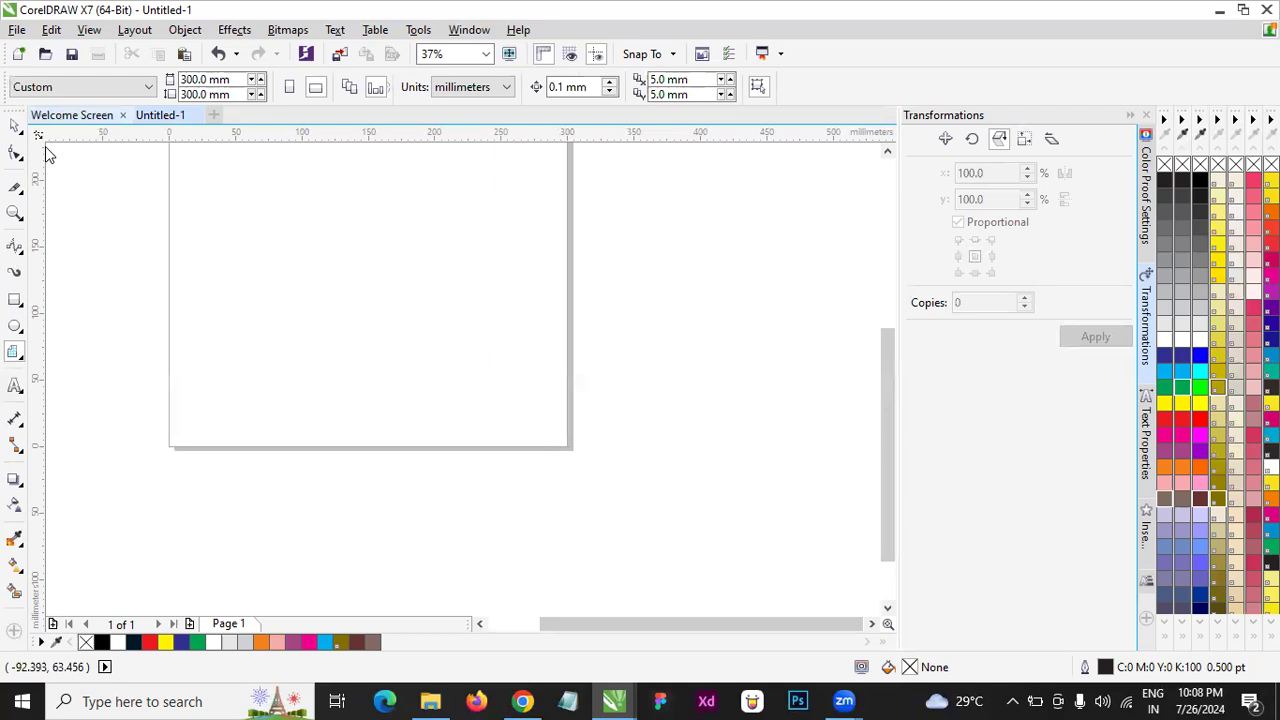
{"action": "left_click", "coordinate": [22, 358]}
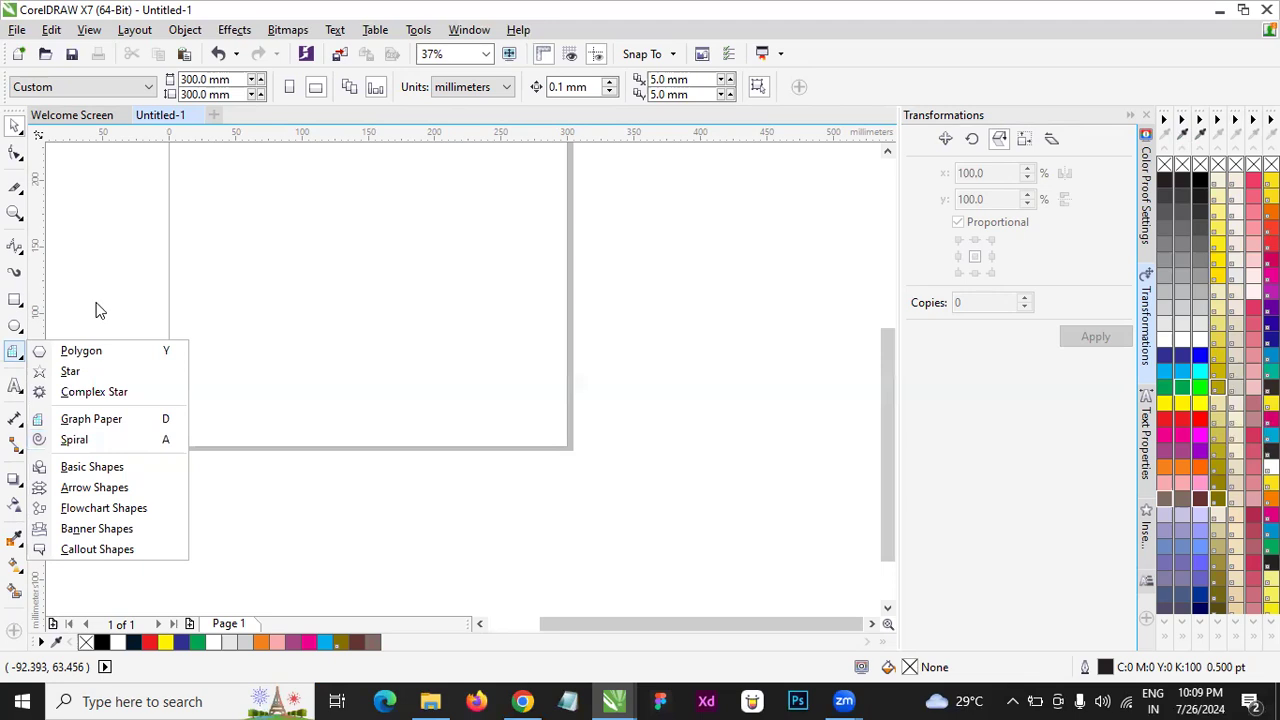
{"action": "left_click", "coordinate": [180, 8]}
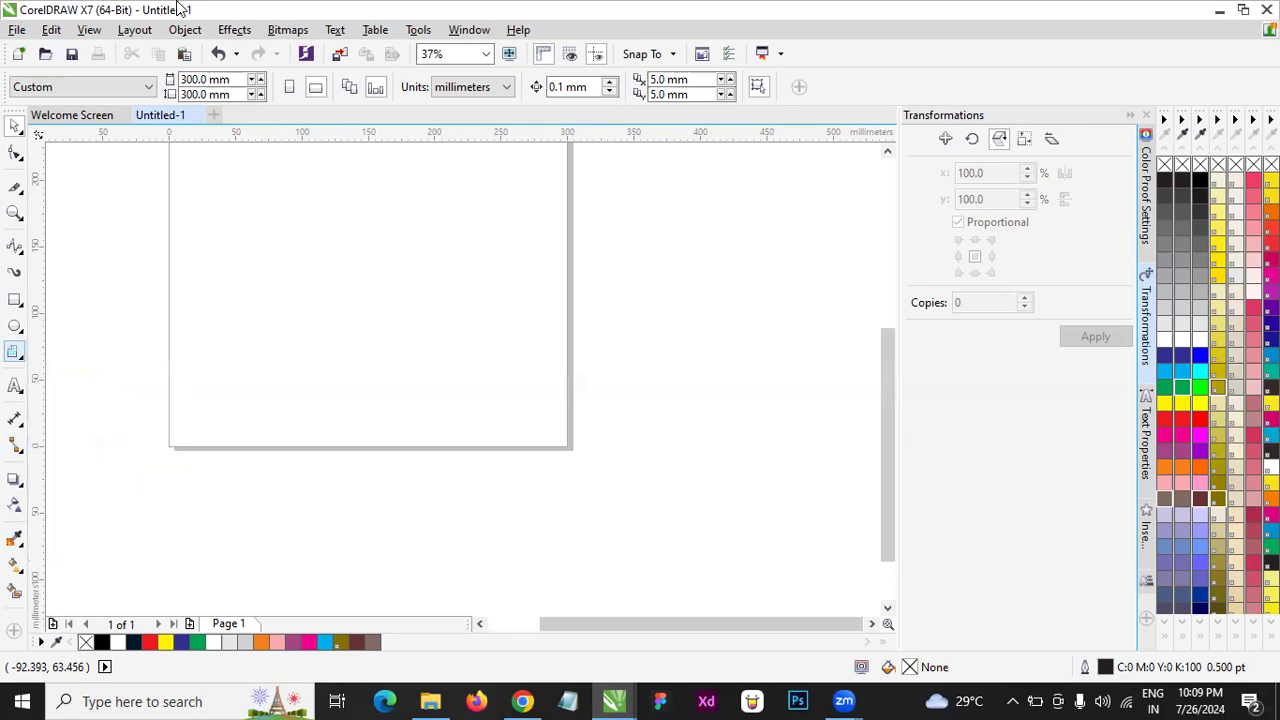